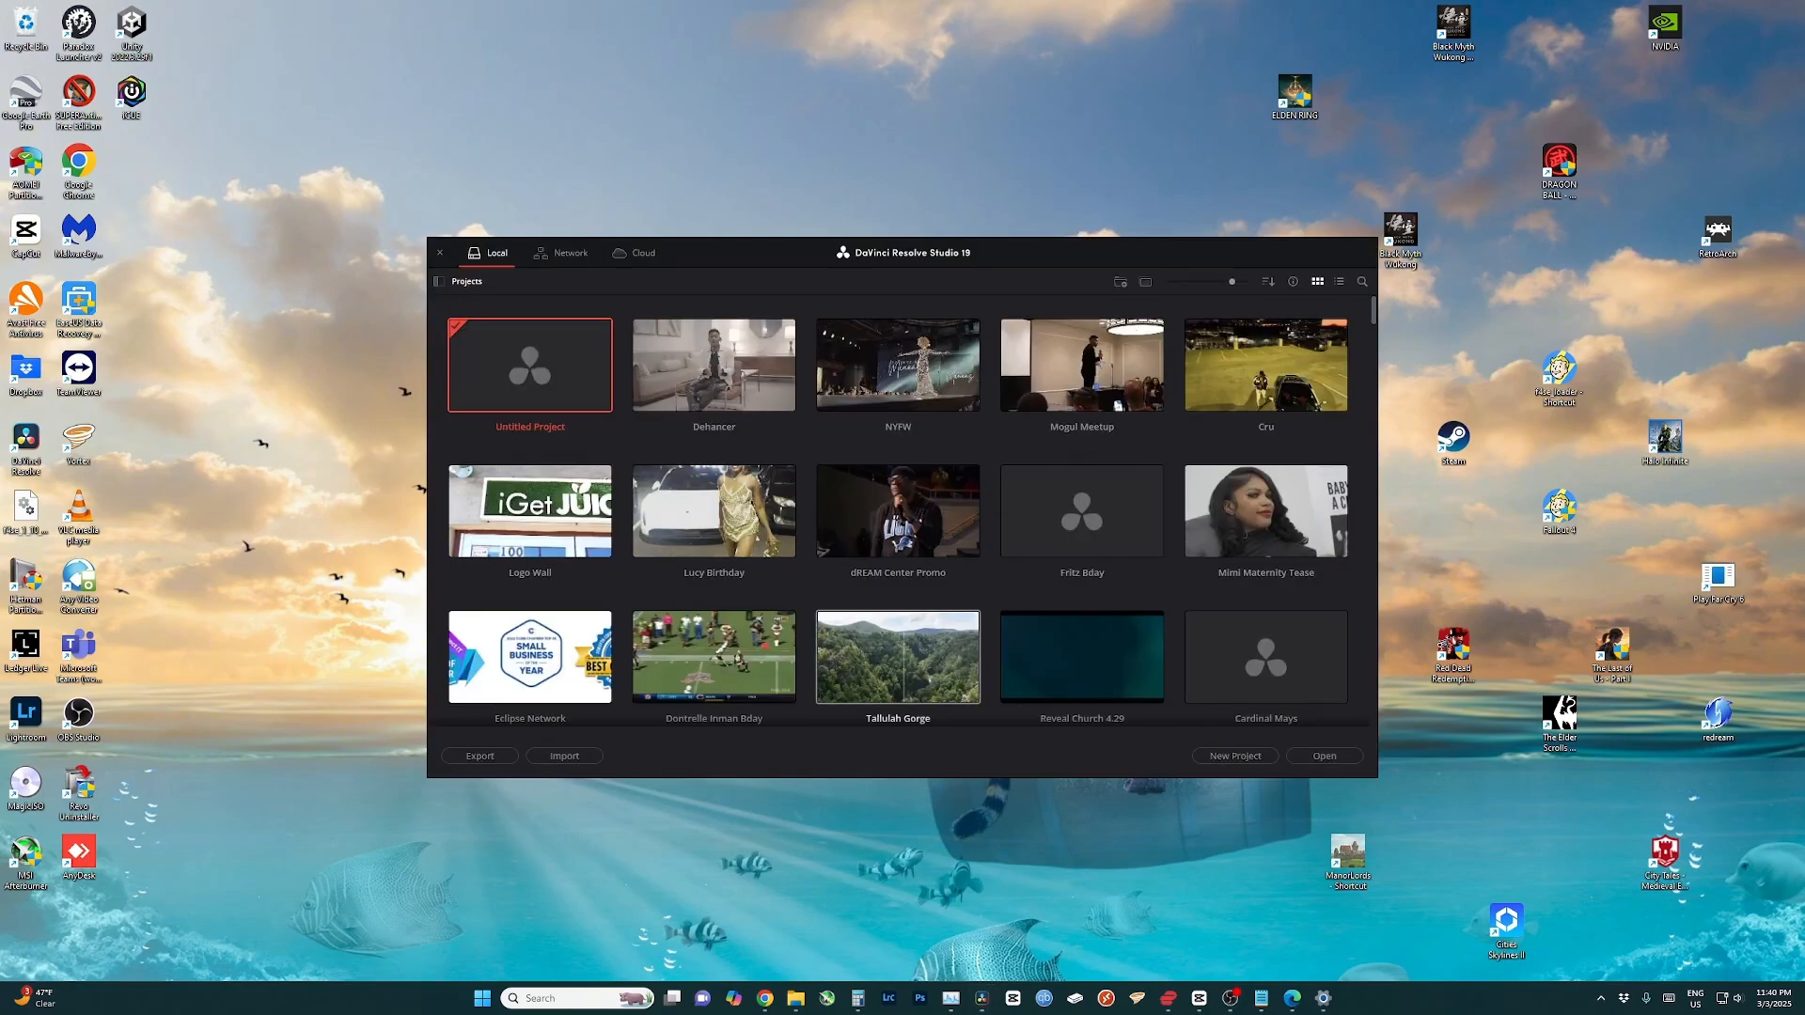
# - Open the Dehancer project and place the woman's testimony clip at the start of Timeline 2 on track V1
pyautogui.doubleClick(714, 365)
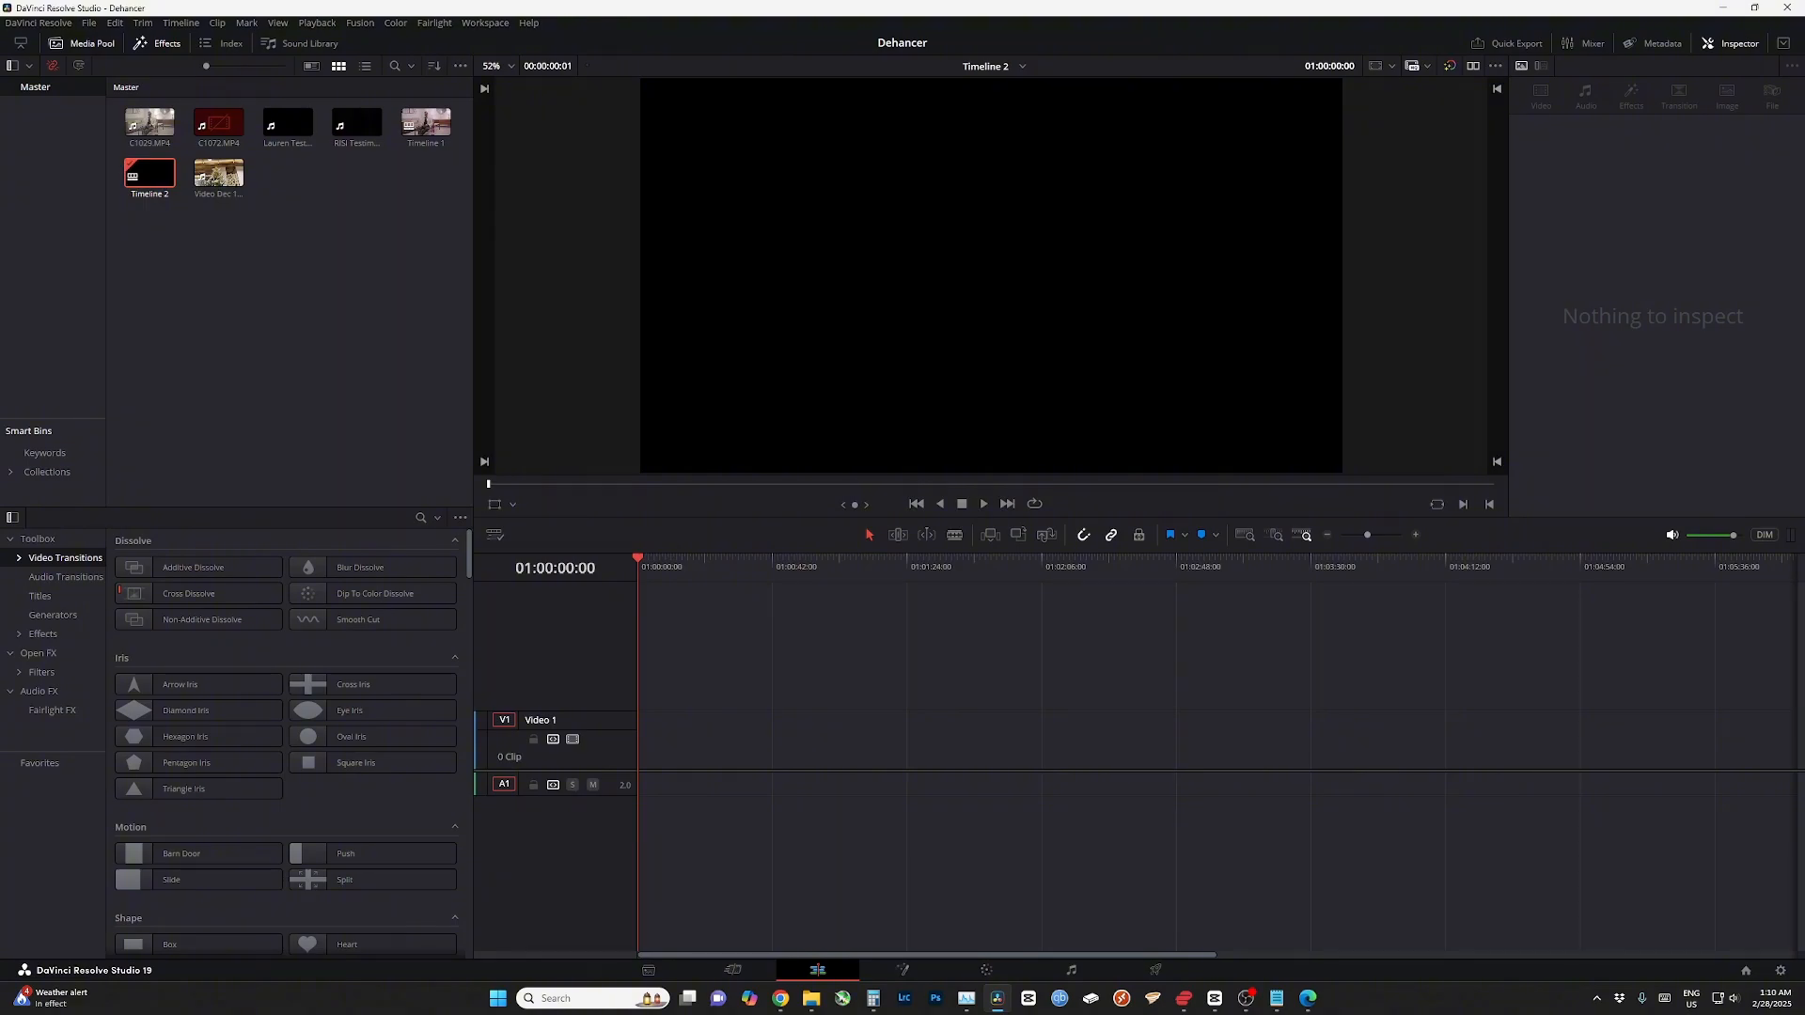
pyautogui.click(149, 126)
pyautogui.click(219, 175)
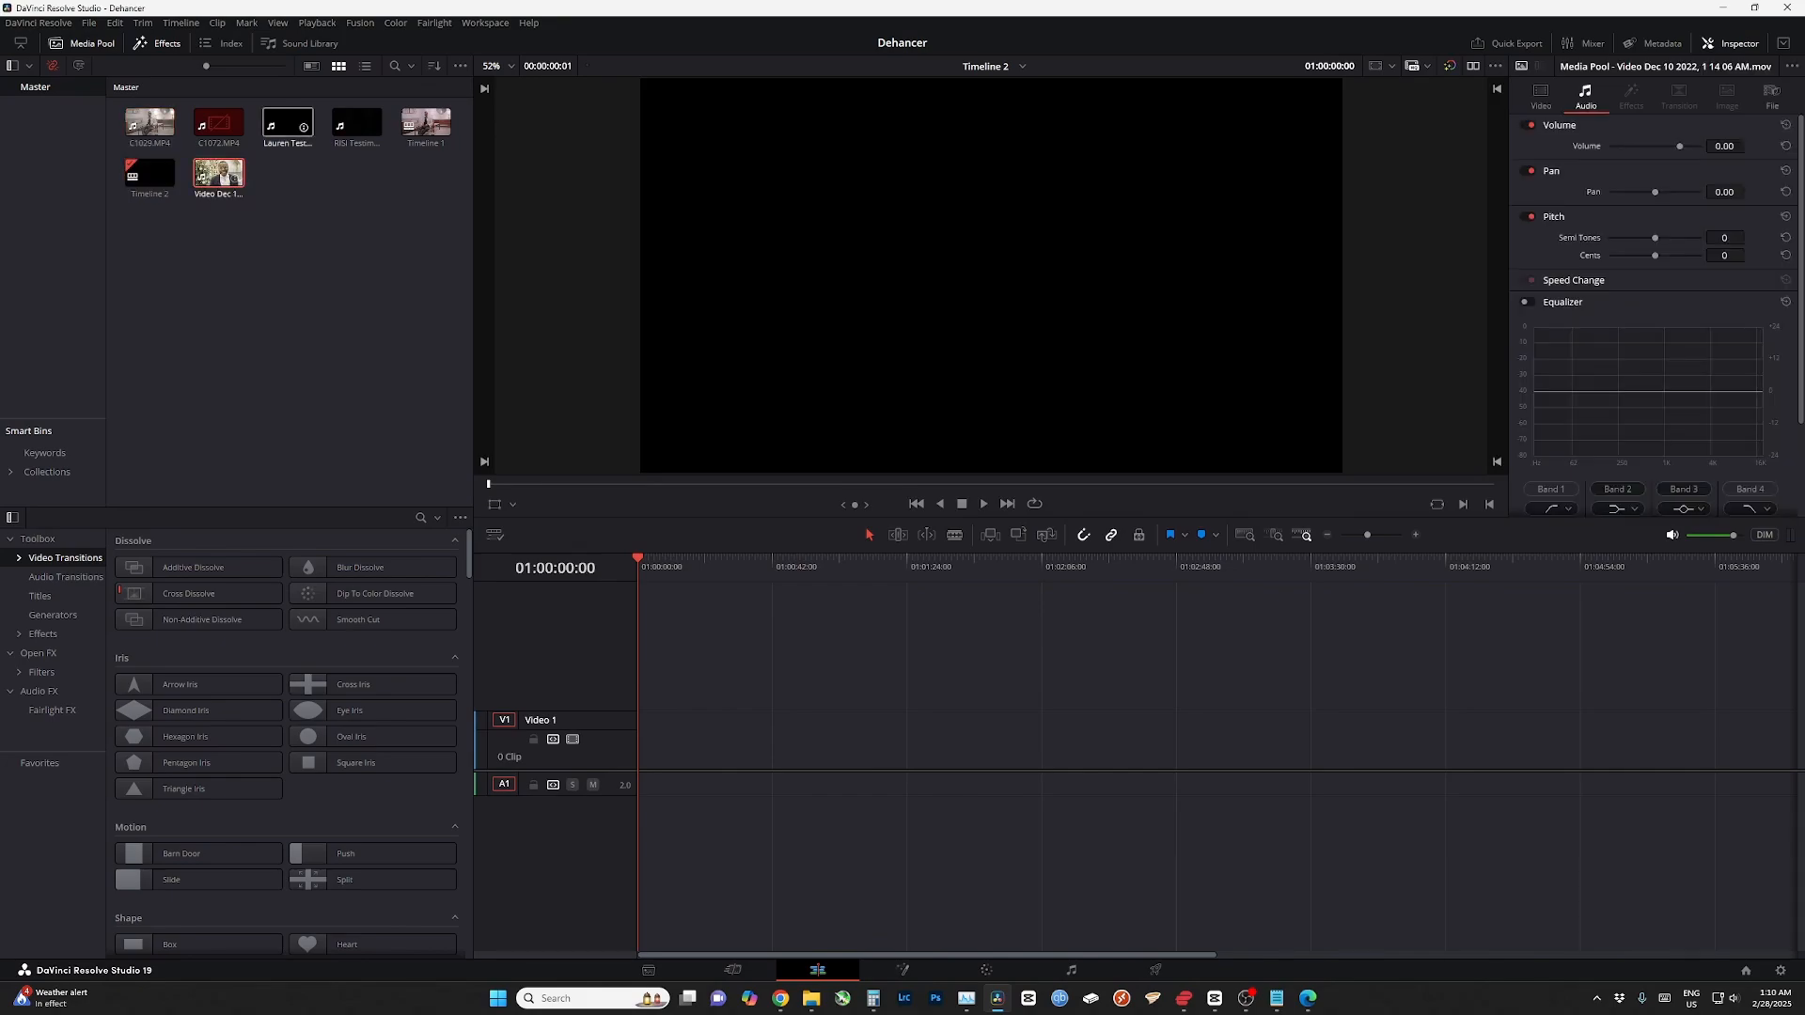
pyautogui.moveTo(287, 122); pyautogui.dragTo(658, 738)
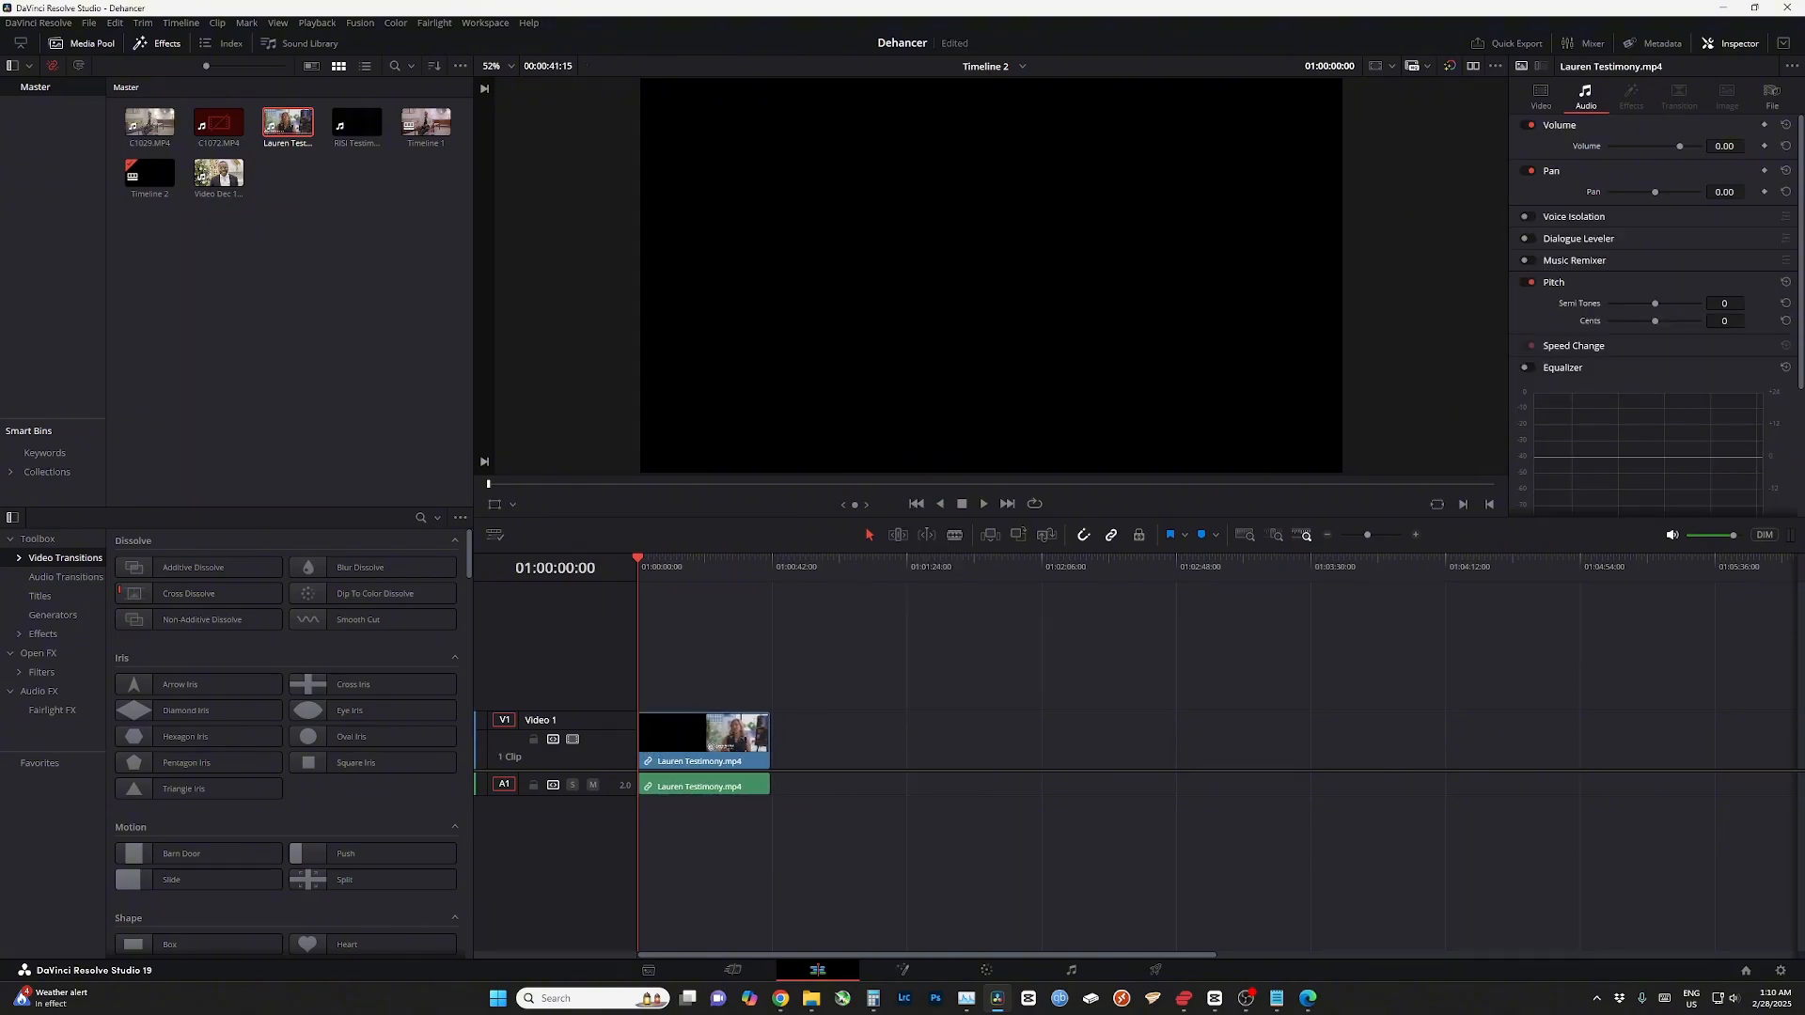
# - Play back the testimony clip and enable Voice Isolation for its audio
pyautogui.click(984, 504)
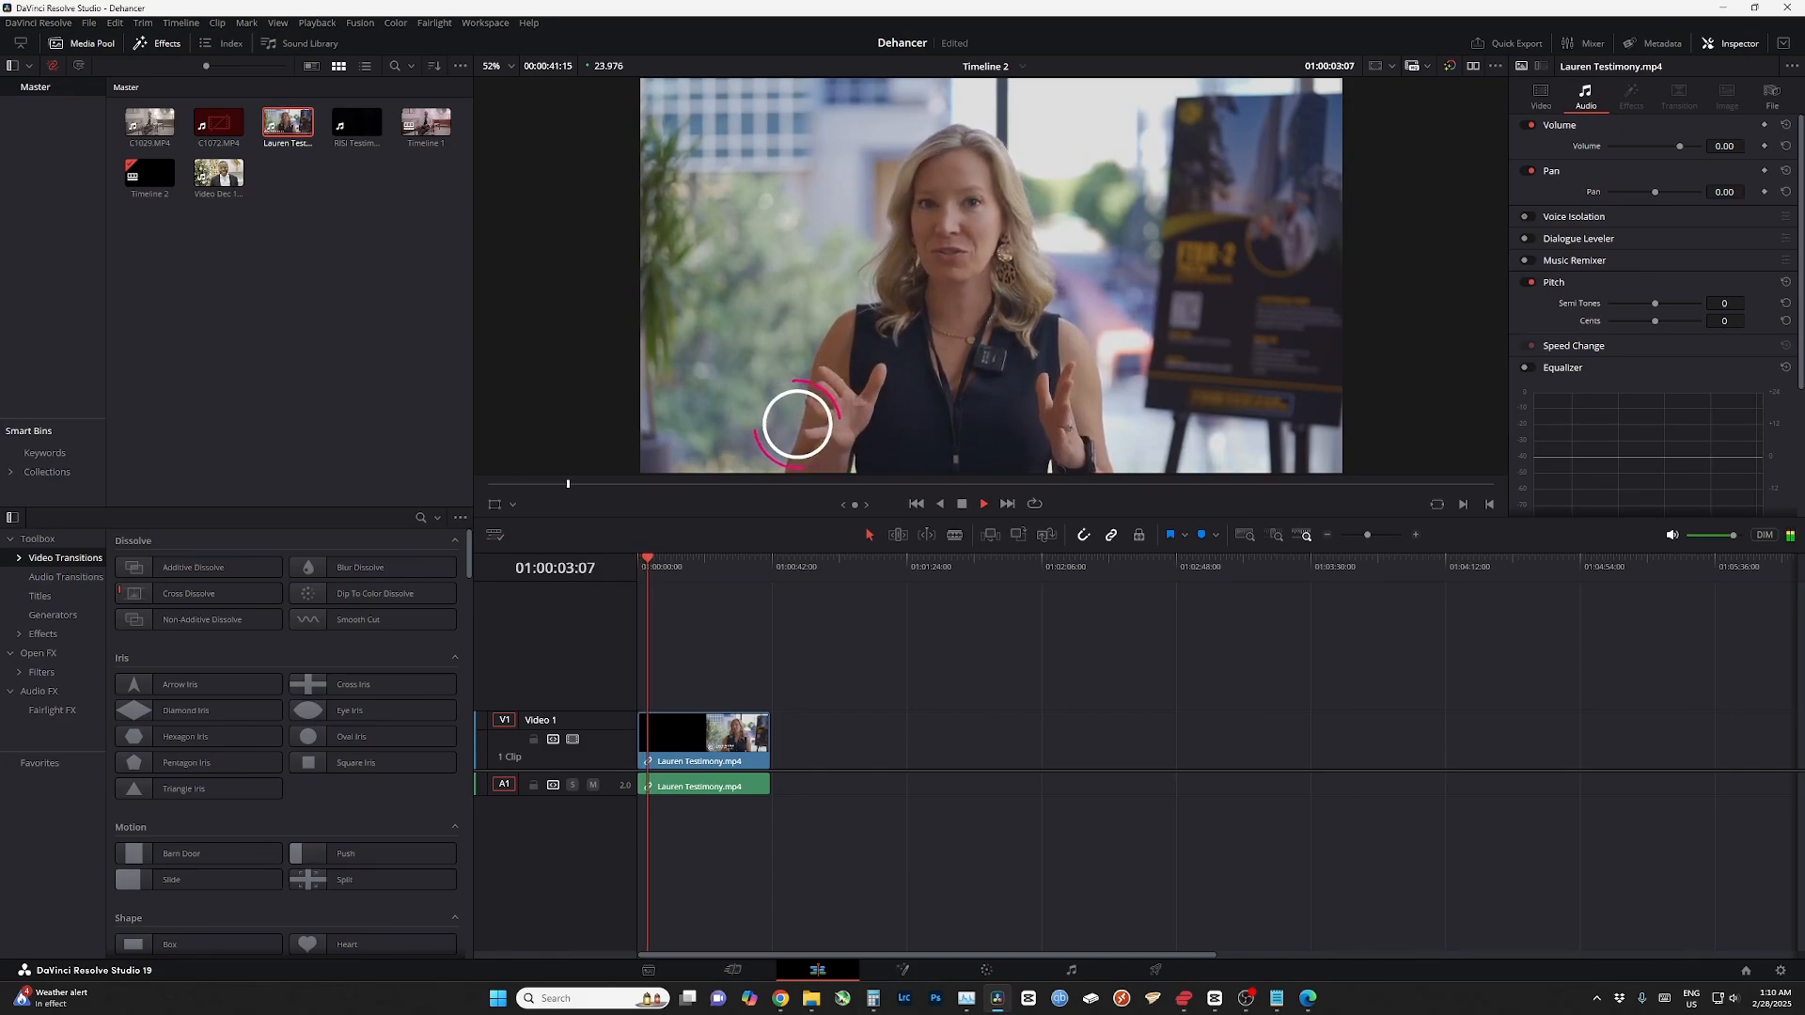
pyautogui.click(1527, 216)
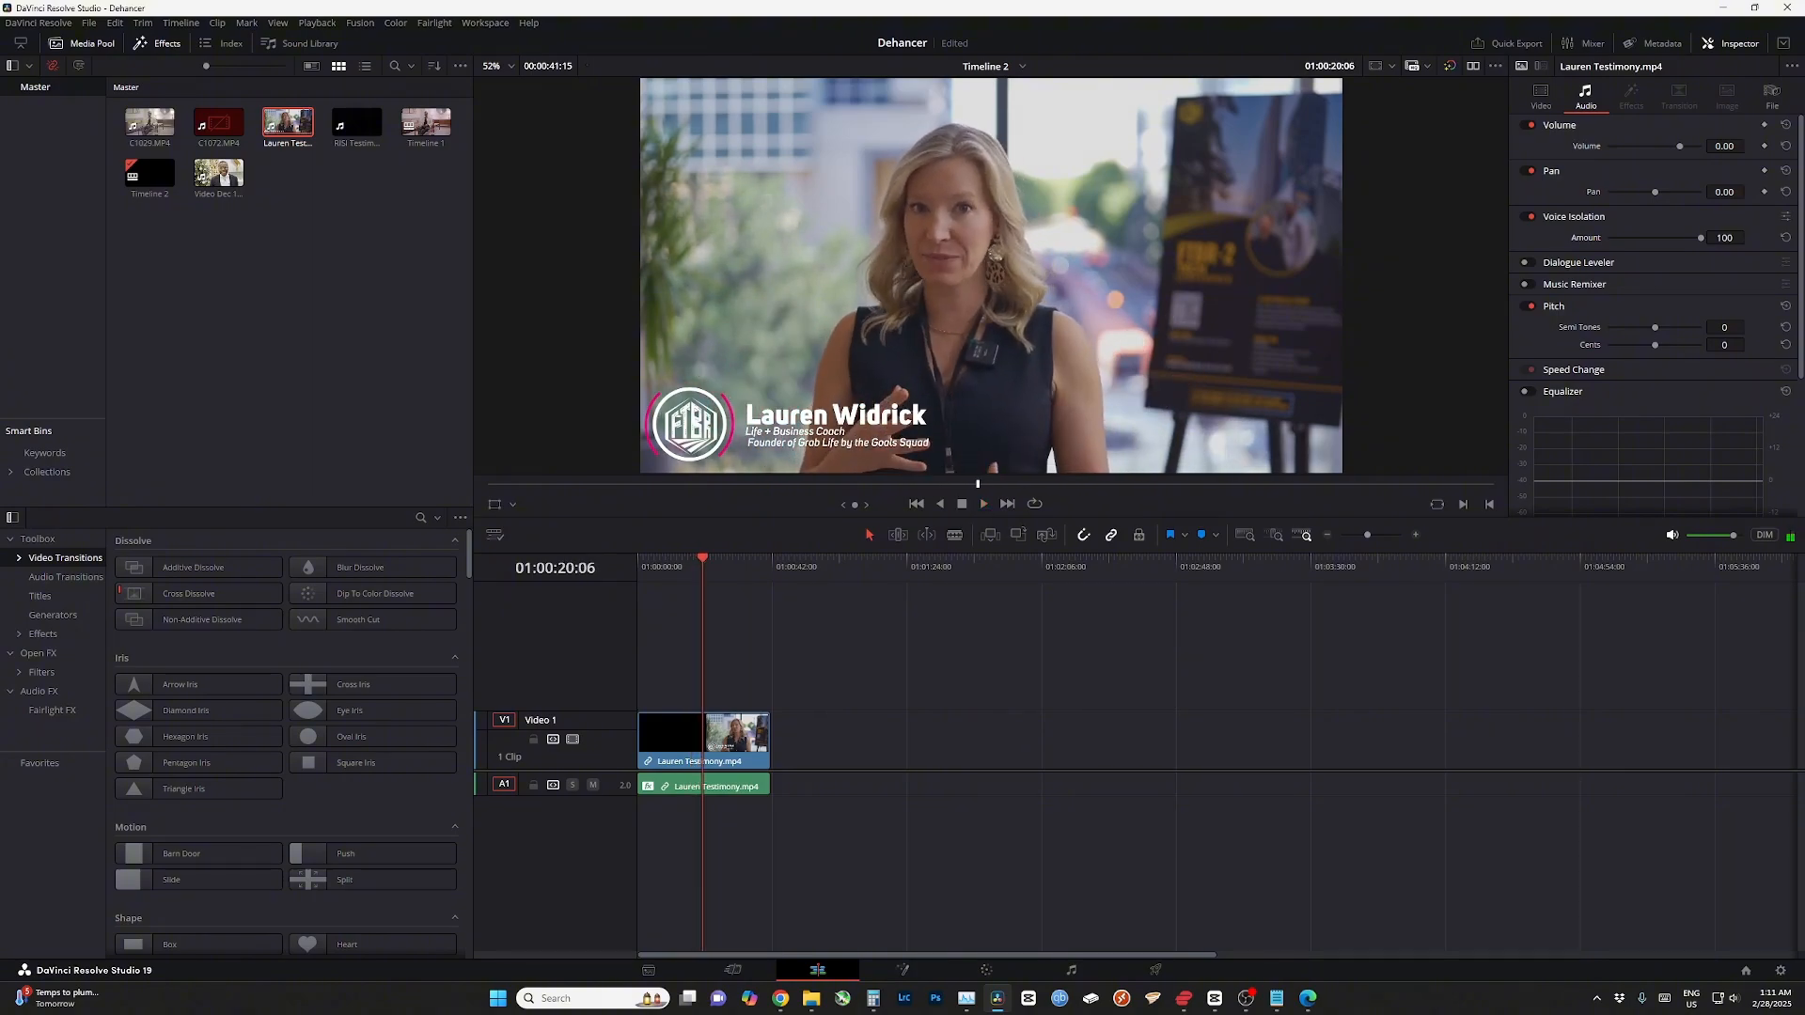
# - In the Color workspace, add a serial node after node 01 and apply the Dehancer Pro effect to it
pyautogui.hotkey('shift', '6')
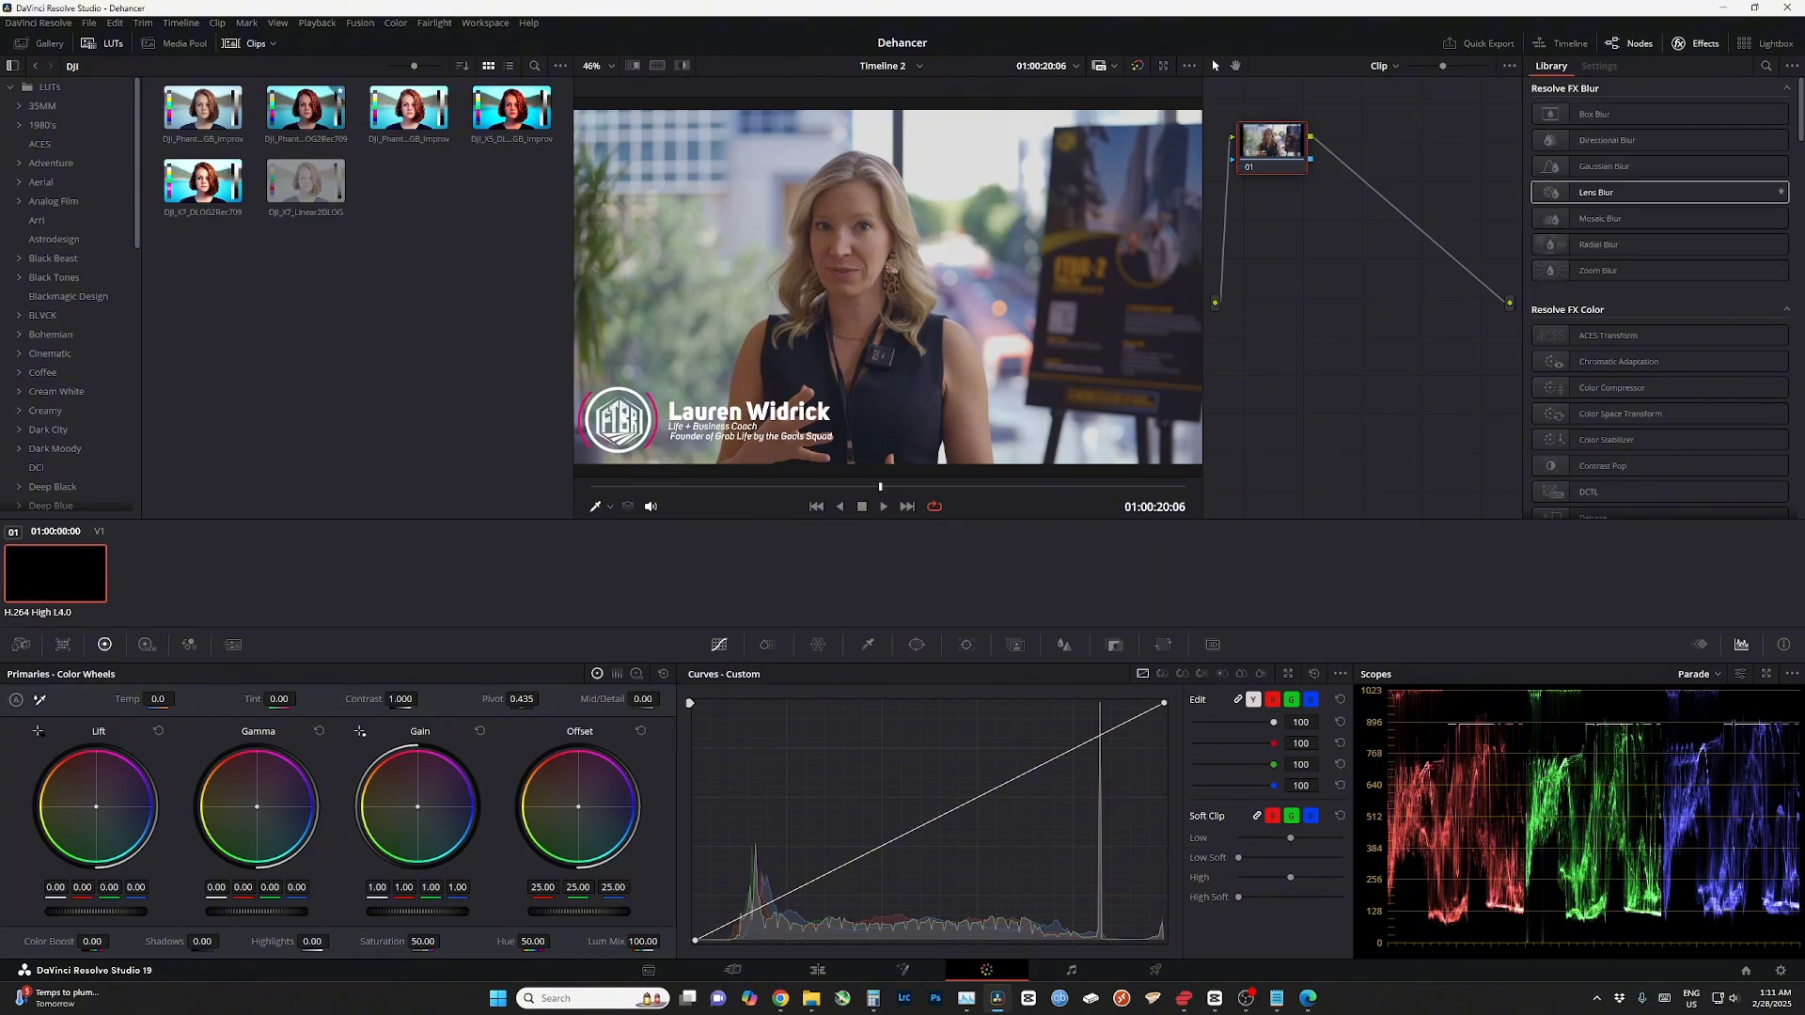
pyautogui.rightClick(1272, 148)
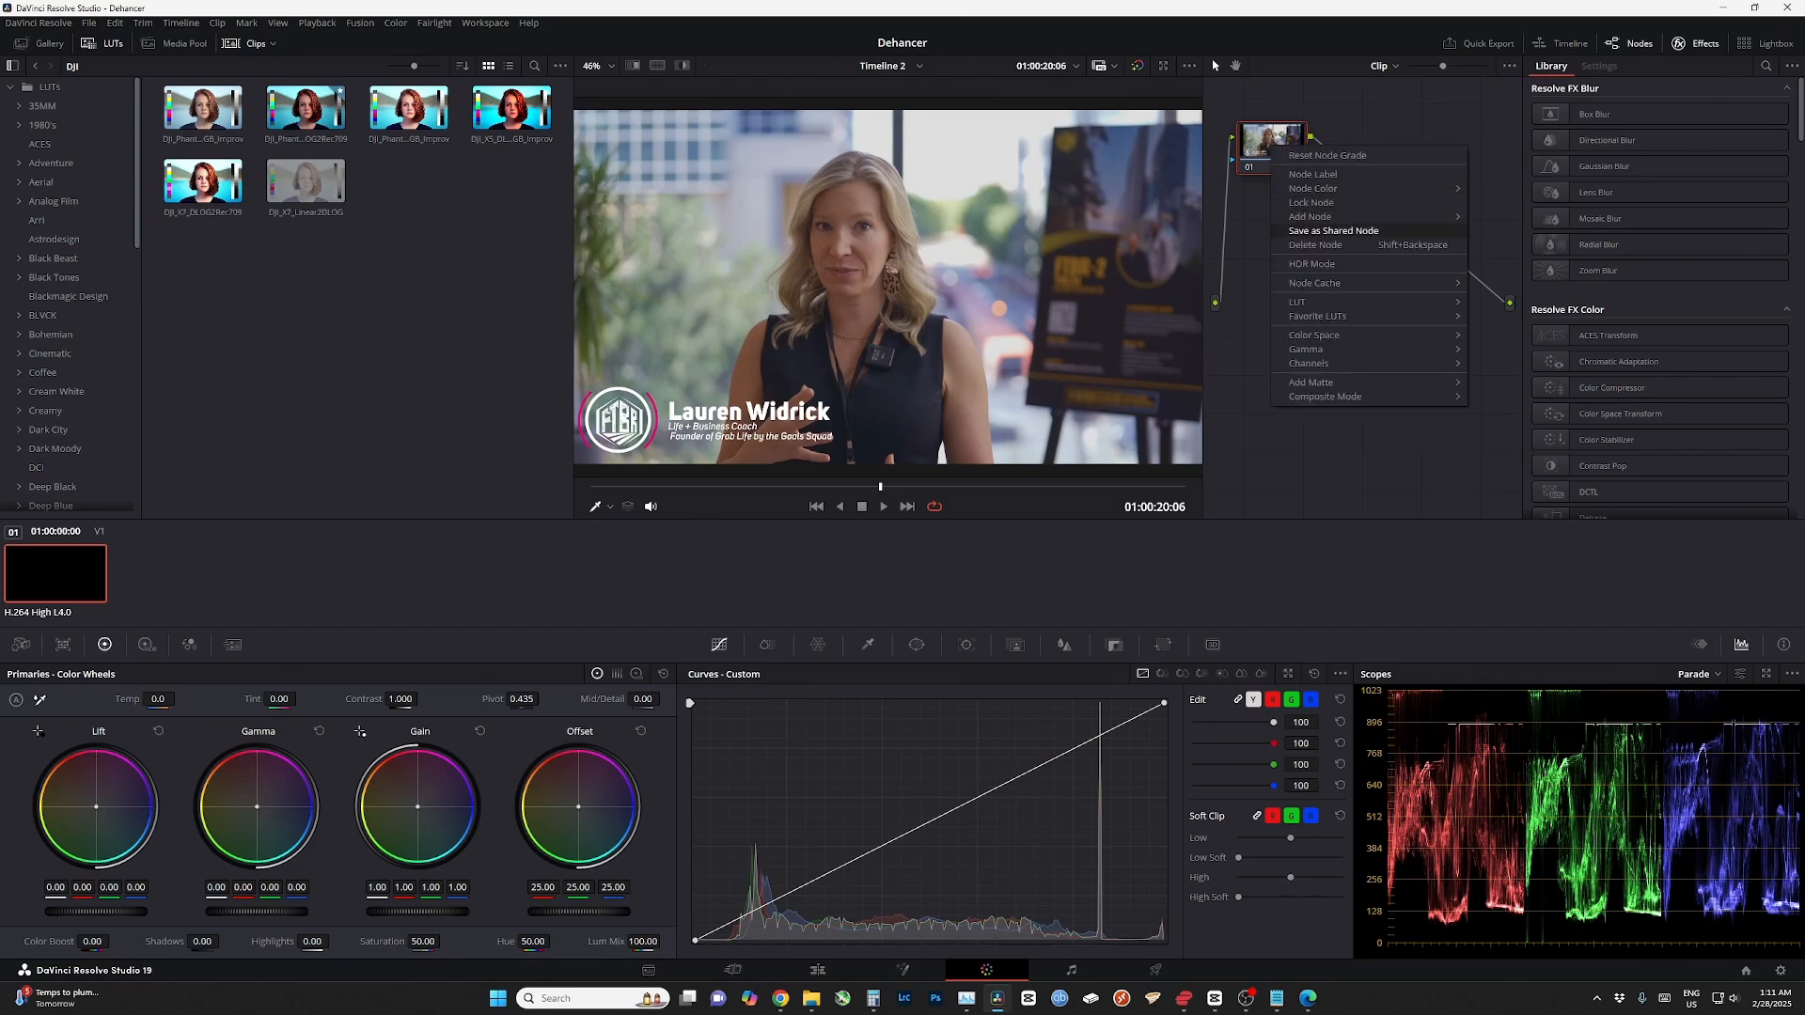
pyautogui.moveTo(1316, 216)
pyautogui.click(1506, 217)
pyautogui.scroll(-10, 1659, 248)
pyautogui.scroll(-10, 1659, 282)
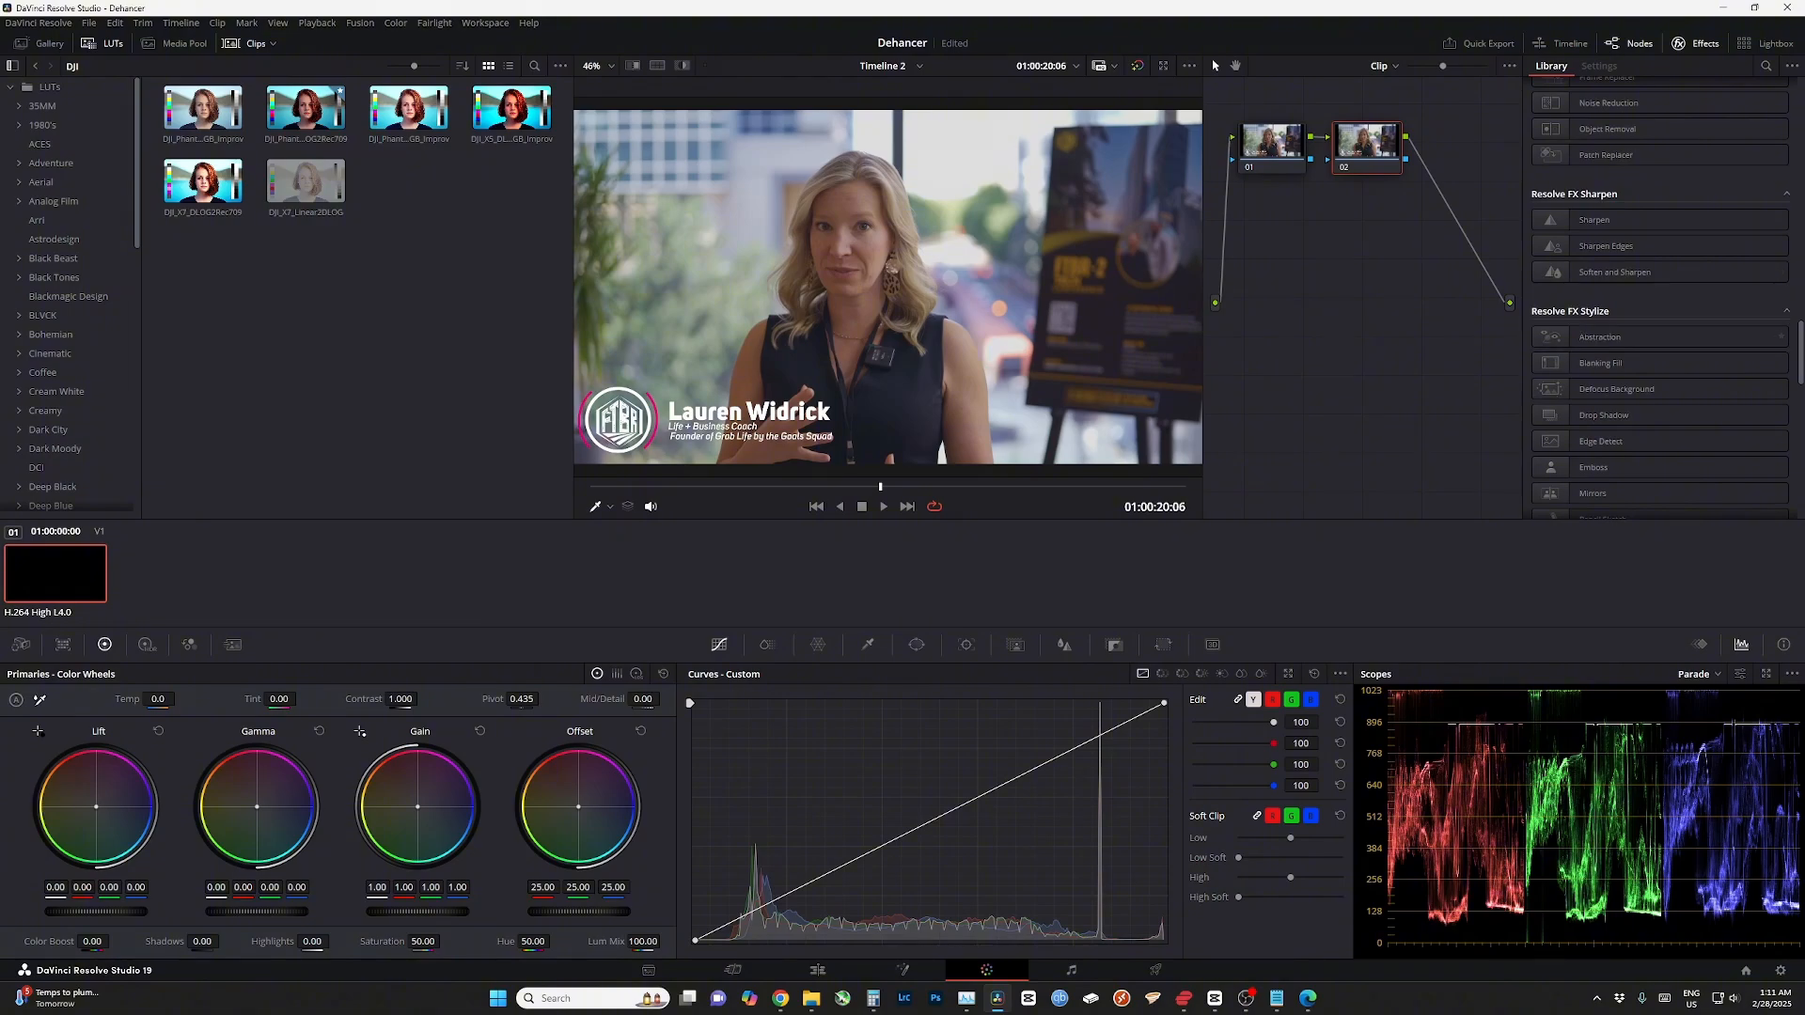
pyautogui.moveTo(1659, 491); pyautogui.dragTo(1355, 146)
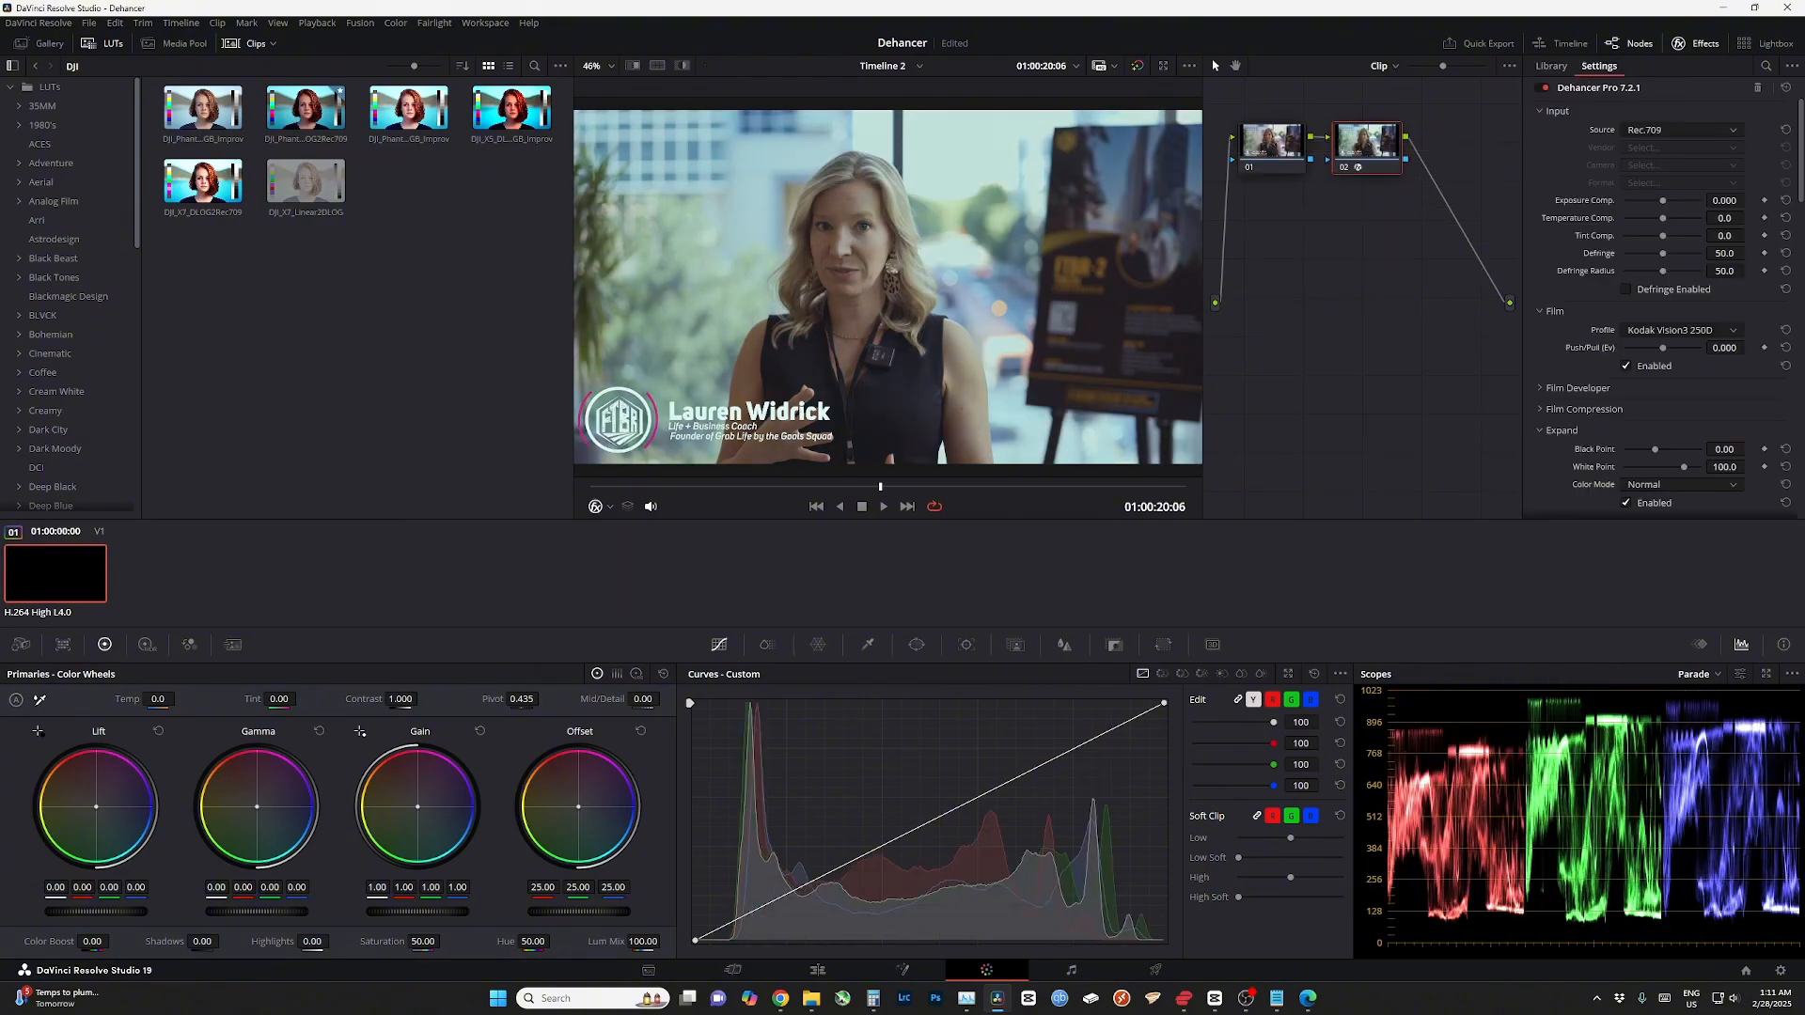
# - Examine the Dehancer Pro license information, moving its window aside, and close it
pyautogui.scroll(-10, 1659, 310)
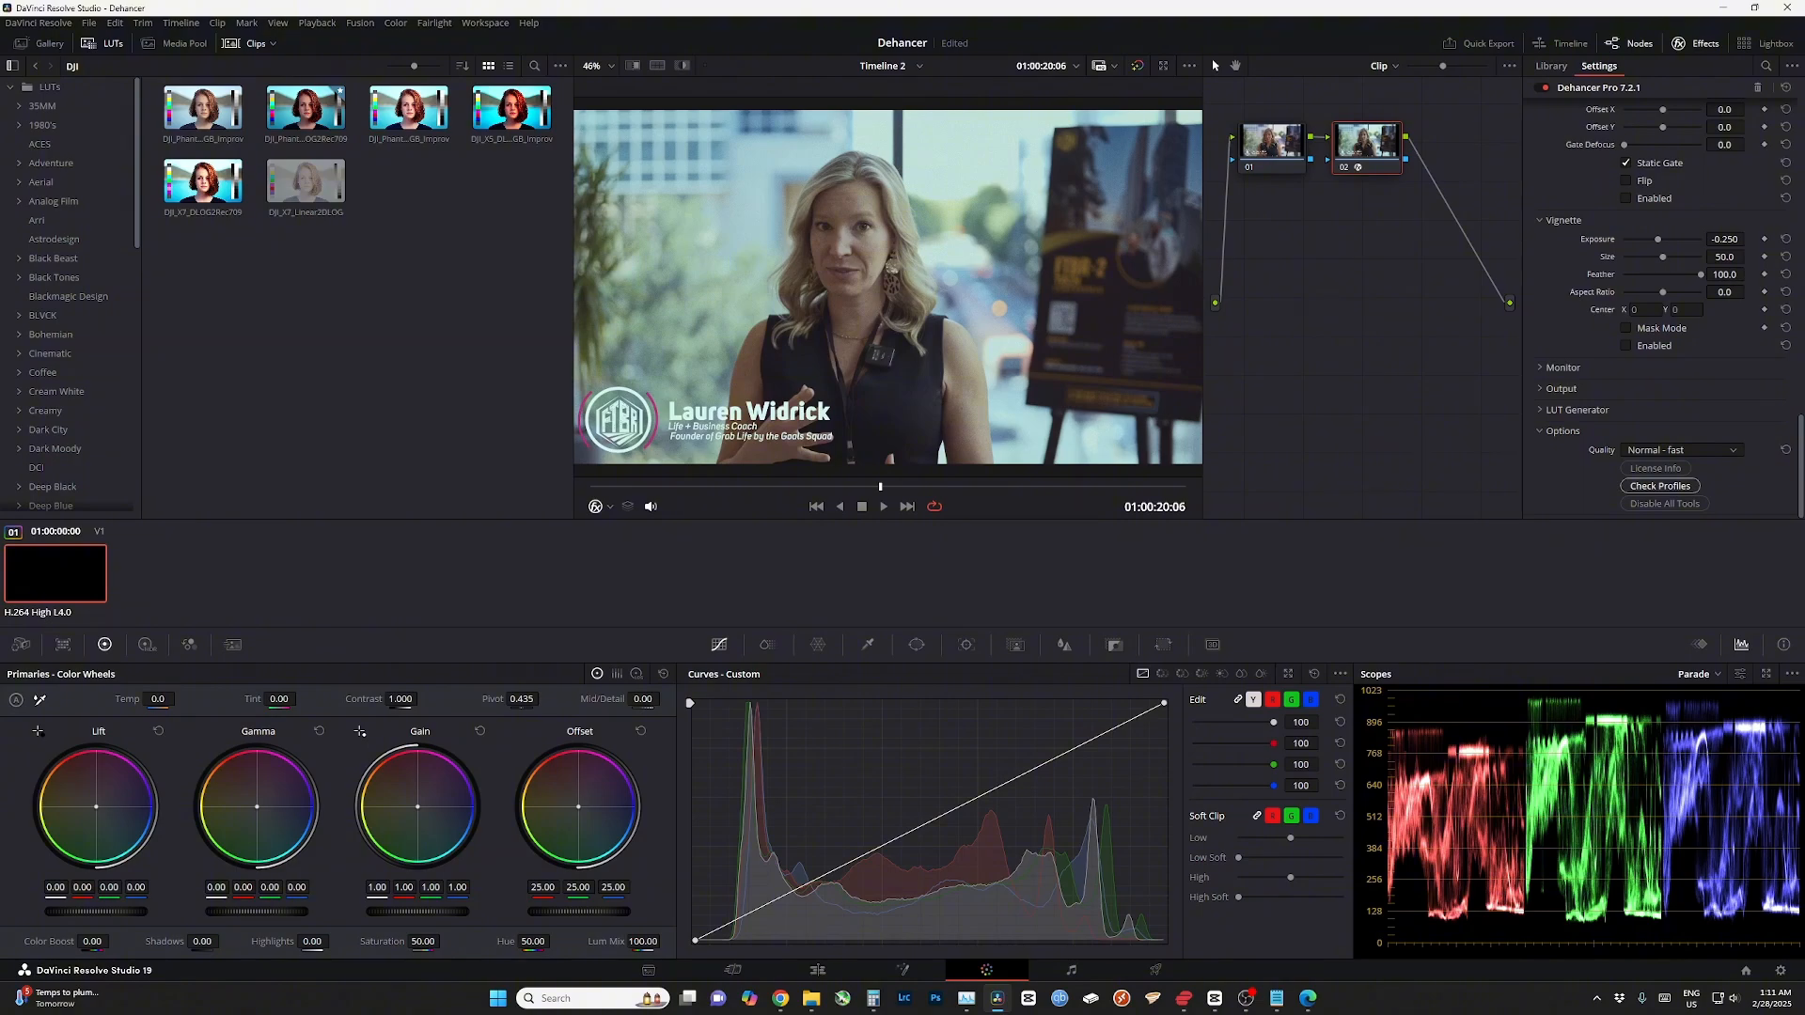
pyautogui.click(1655, 468)
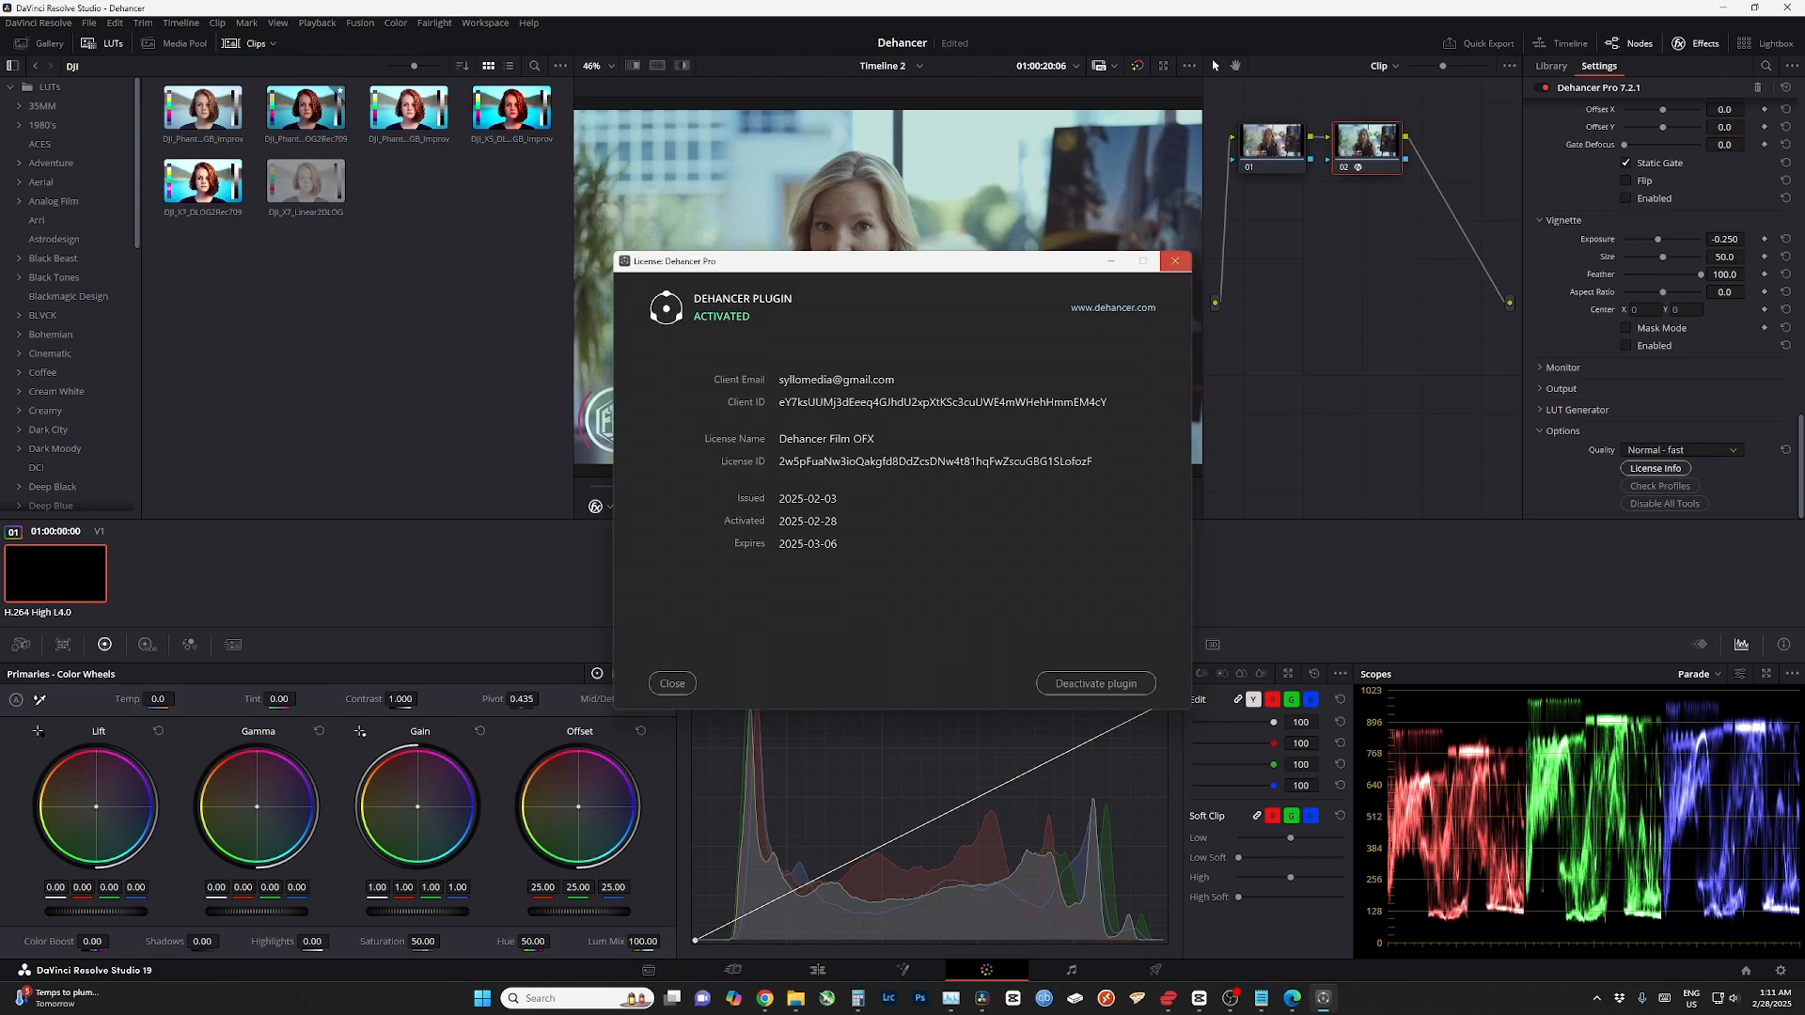
pyautogui.moveTo(1056, 269); pyautogui.dragTo(748, 231)
pyautogui.click(868, 218)
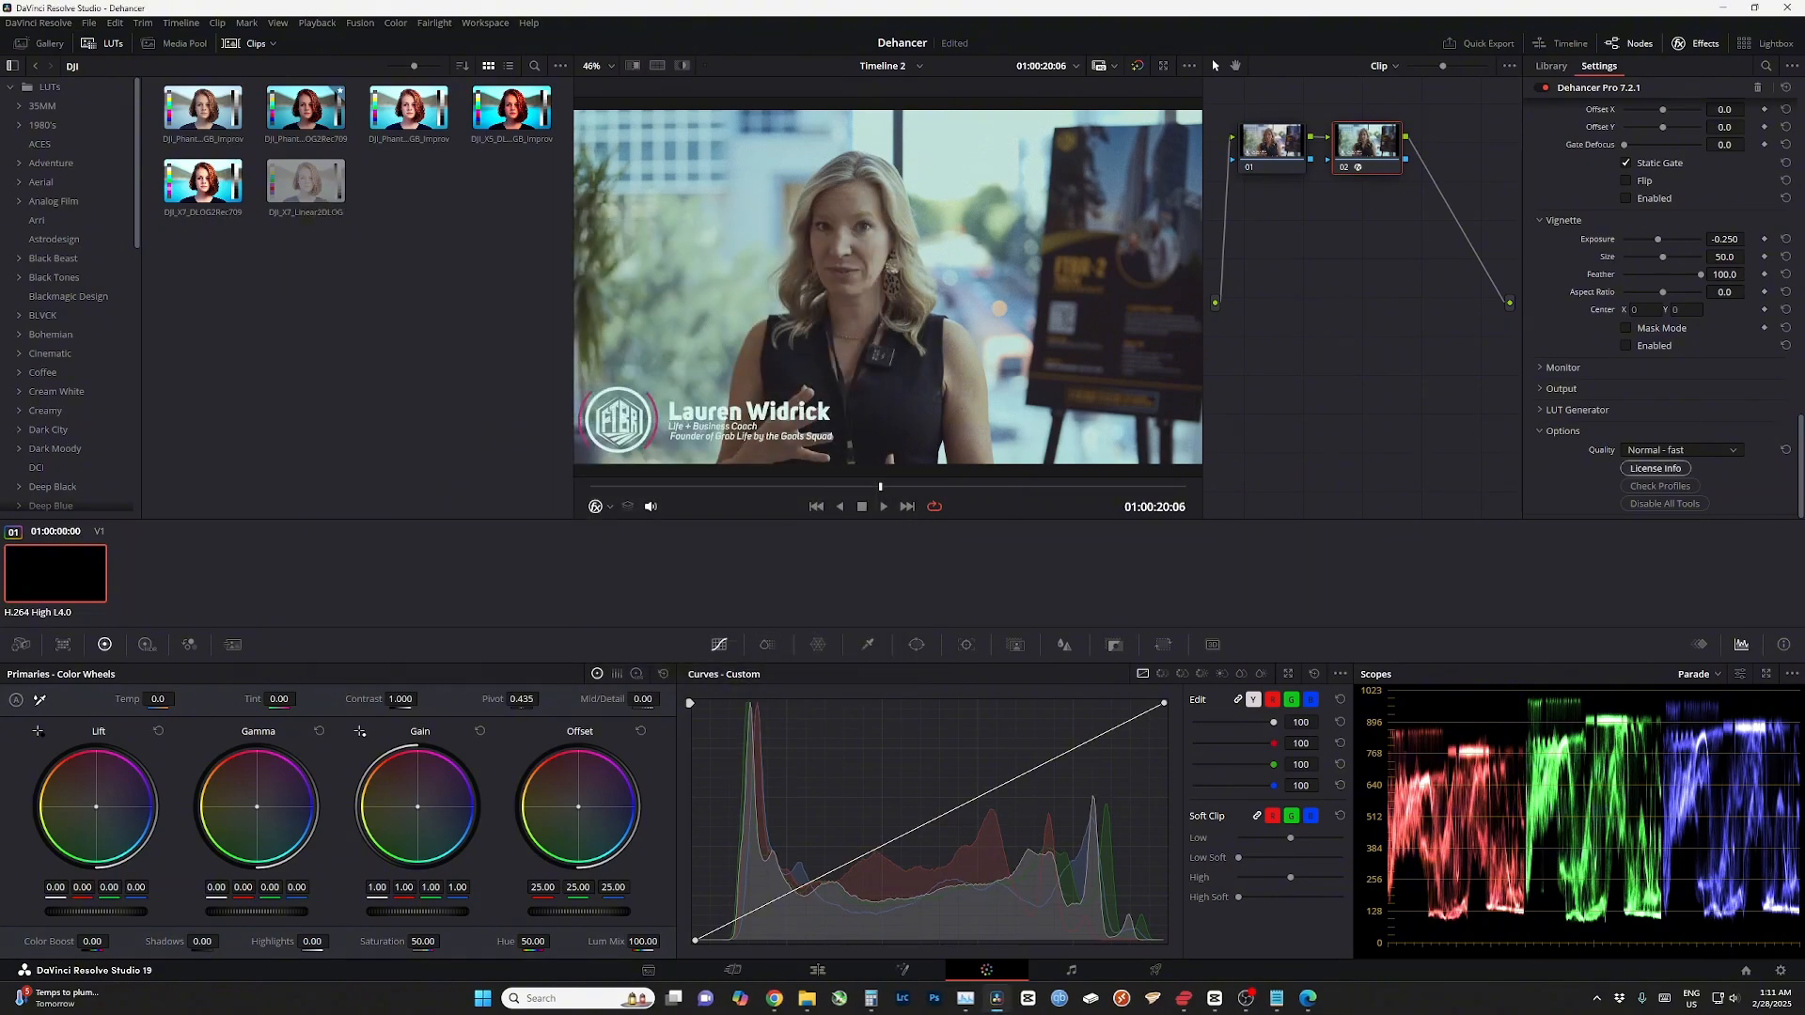
# - Check the Dehancer film, camera and print profiles and accept the completed verification
pyautogui.click(1660, 486)
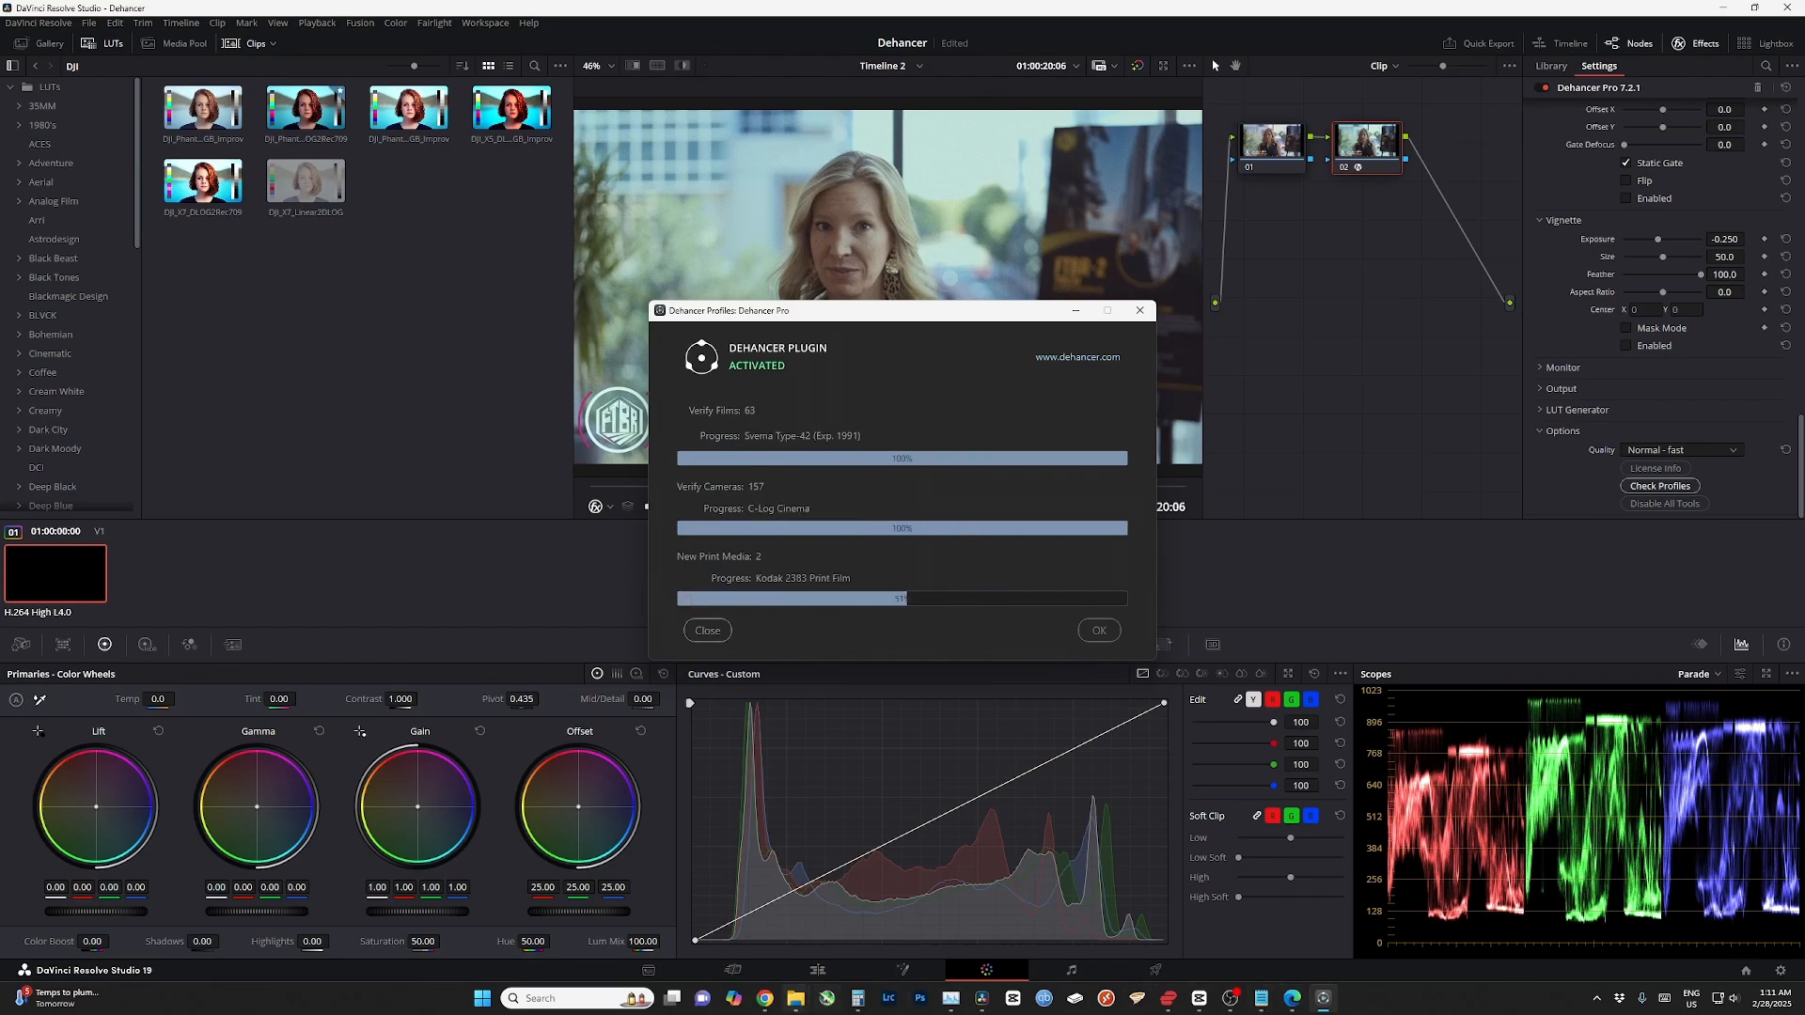
pyautogui.moveTo(795, 999)
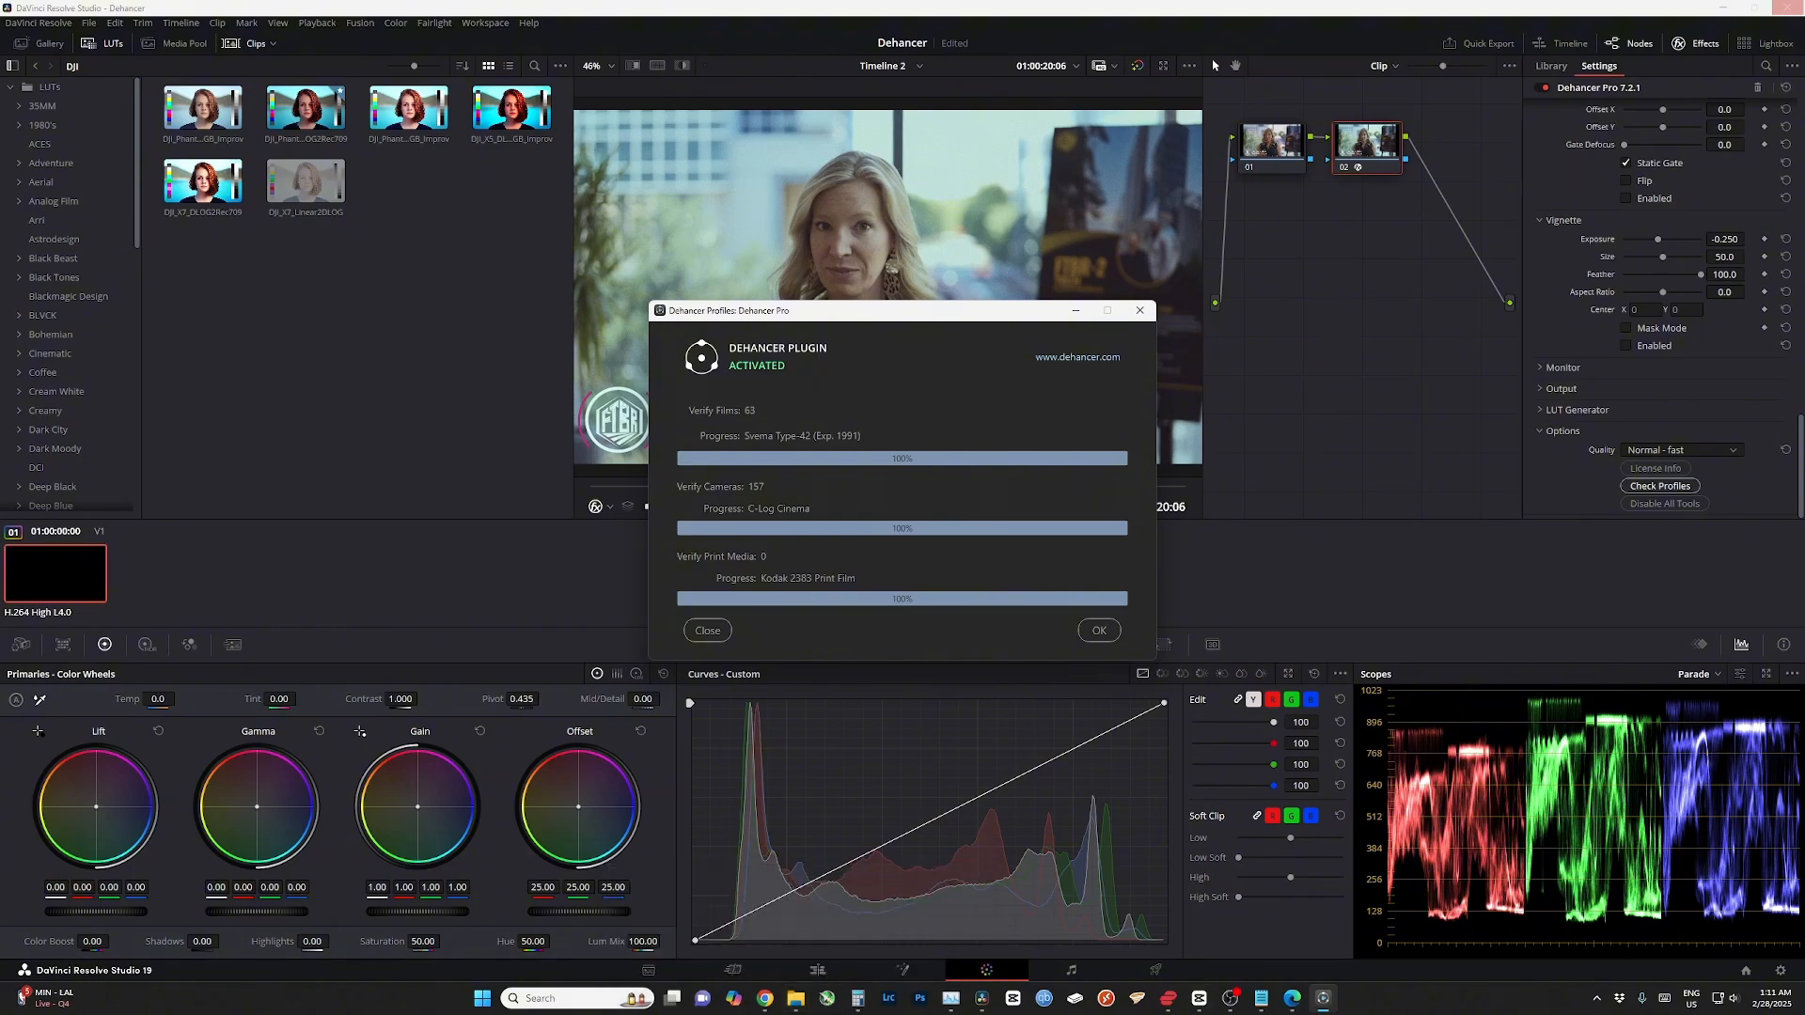
pyautogui.moveTo(1323, 998)
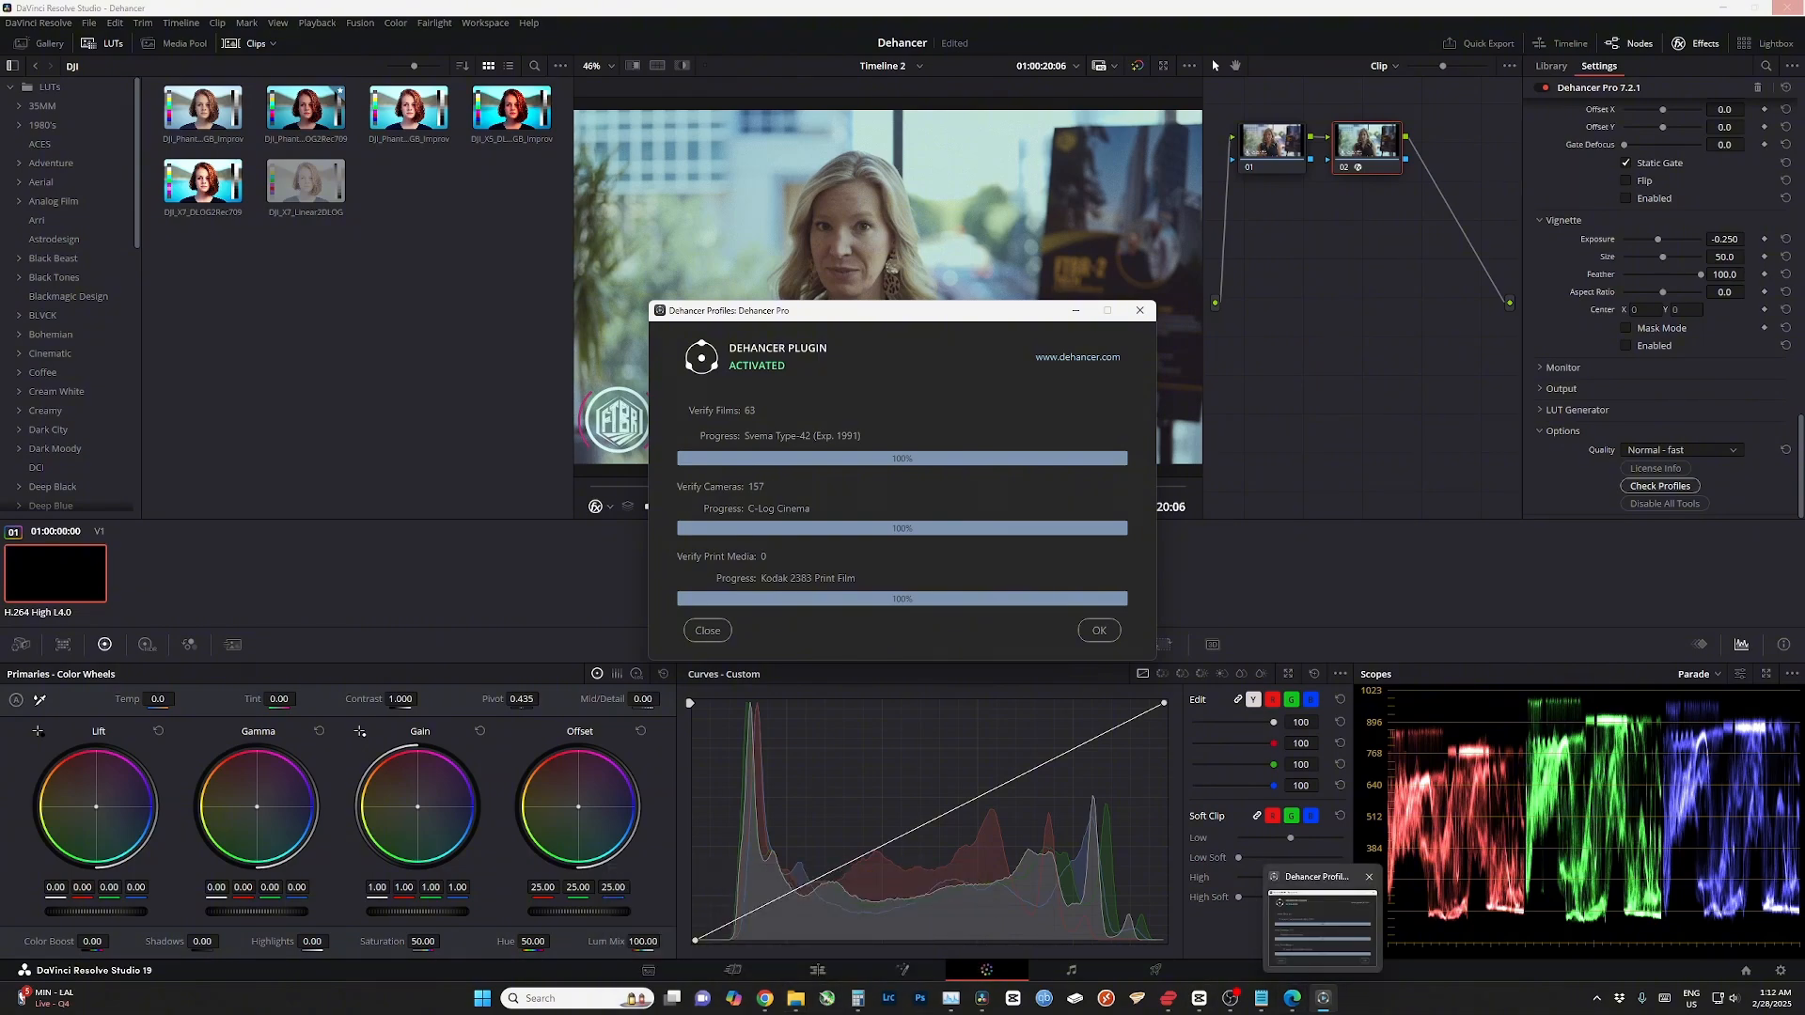
pyautogui.click(1099, 630)
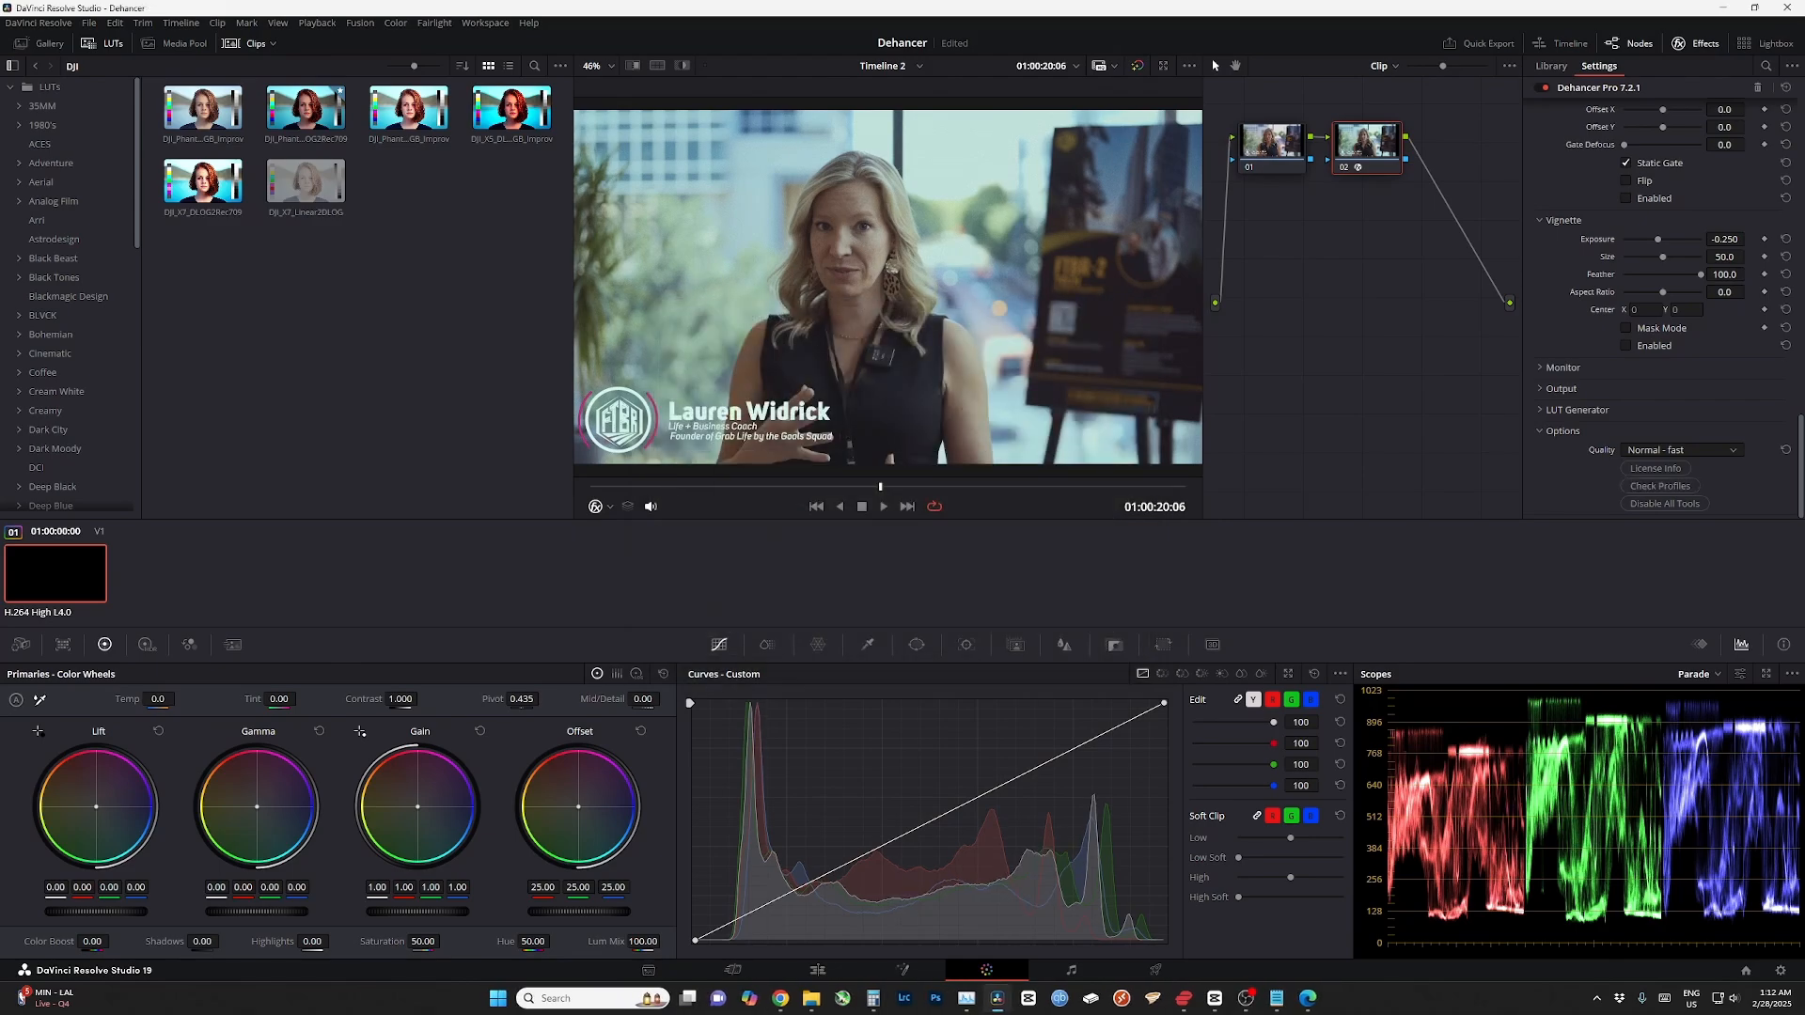
# - Set Dehancer's input source to Choose Camera and the camera vendor to Sony
pyautogui.scroll(5, 1660, 376)
pyautogui.scroll(5, 1659, 376)
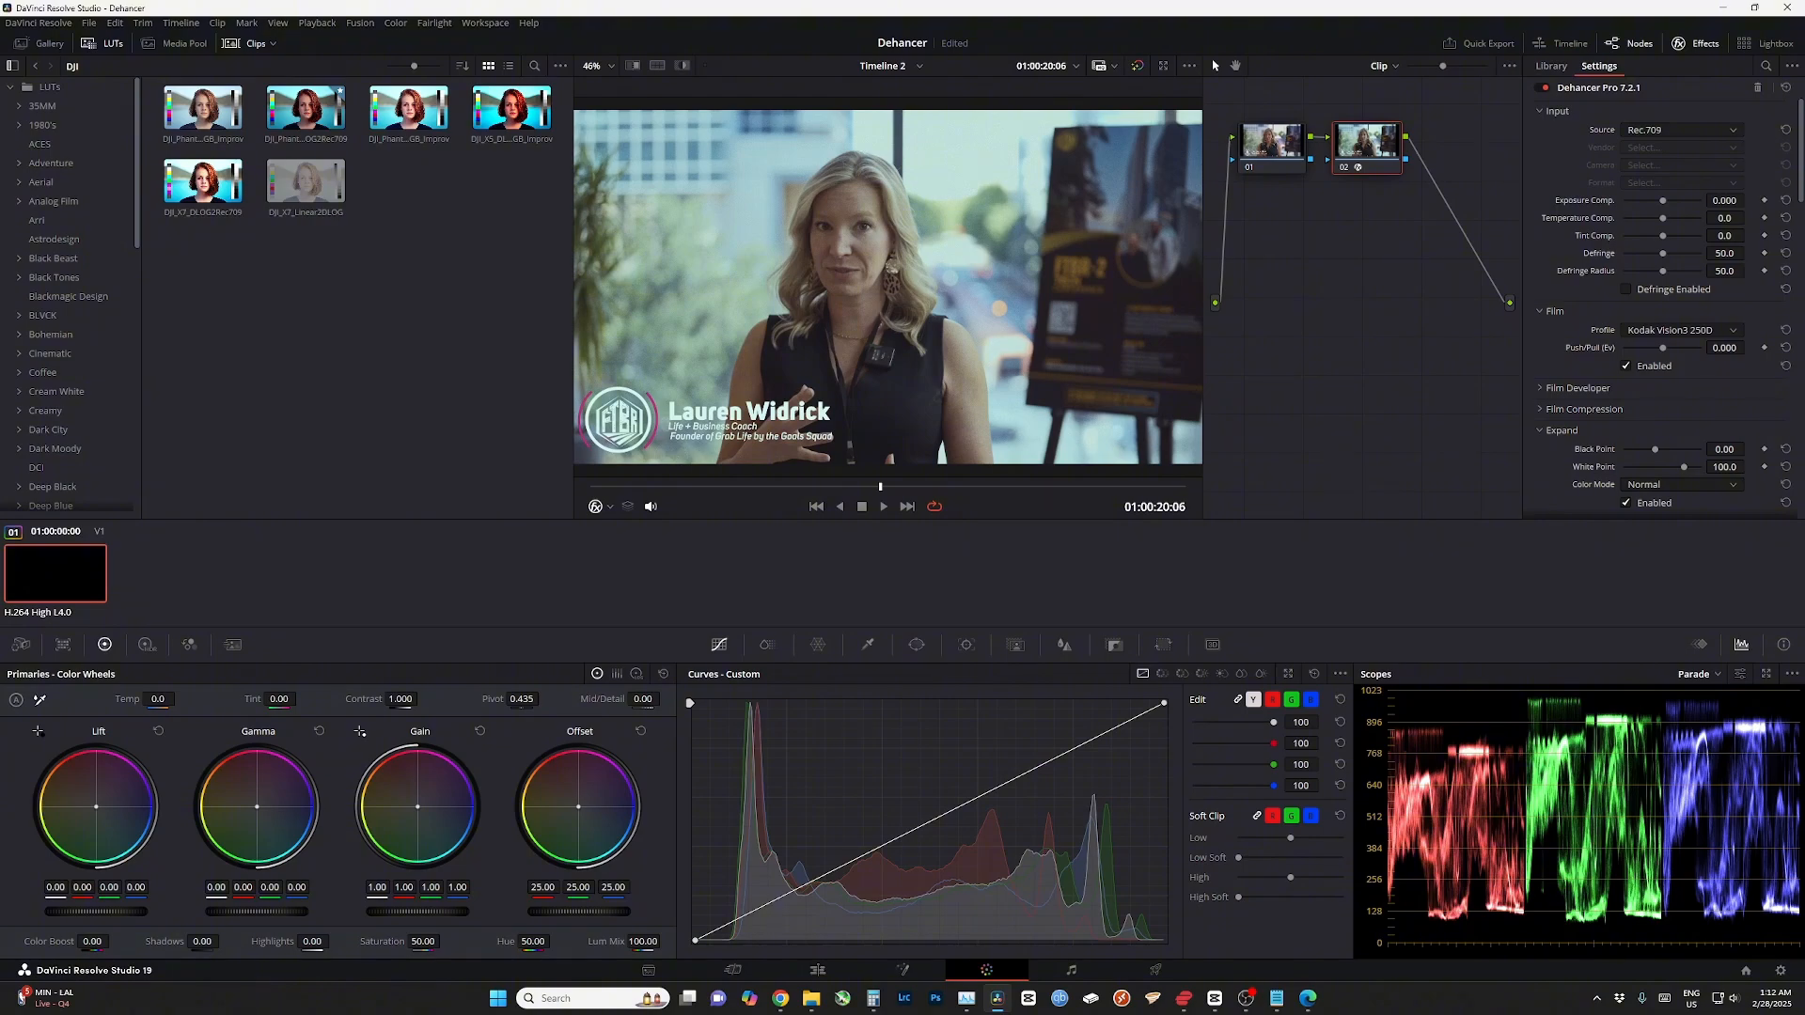
pyautogui.click(1680, 129)
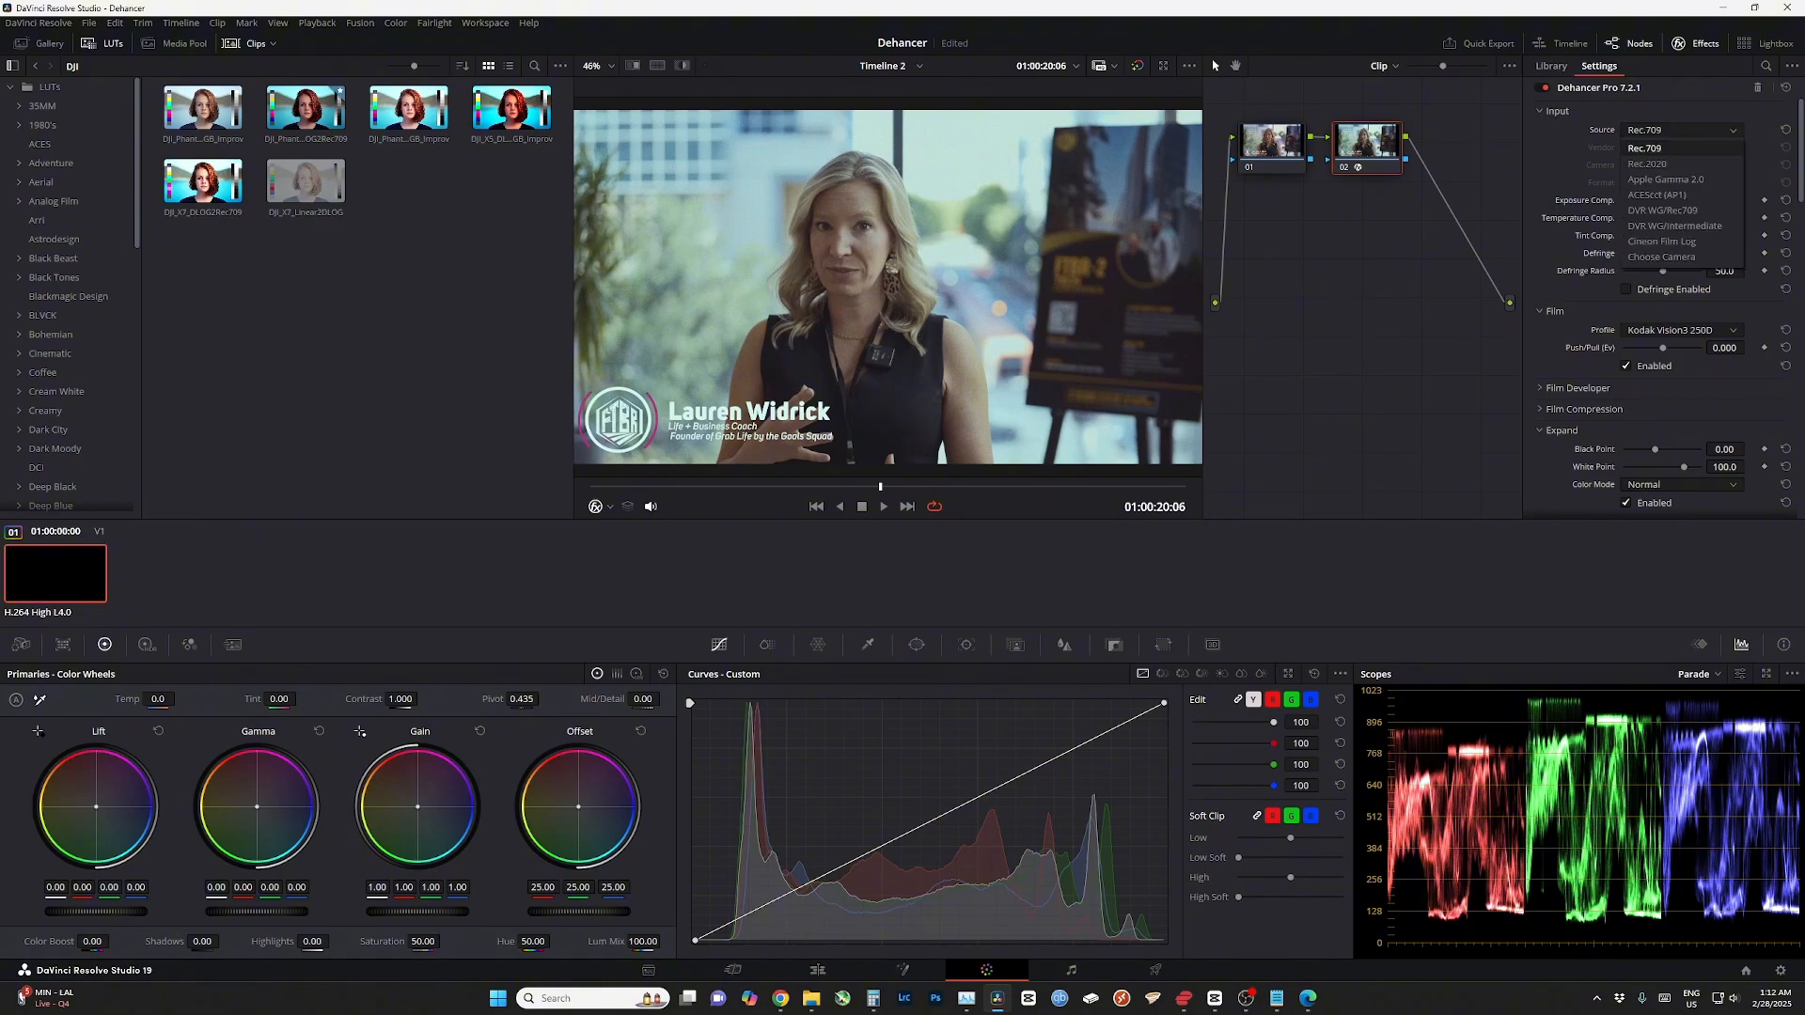
pyautogui.click(1660, 257)
pyautogui.click(1680, 147)
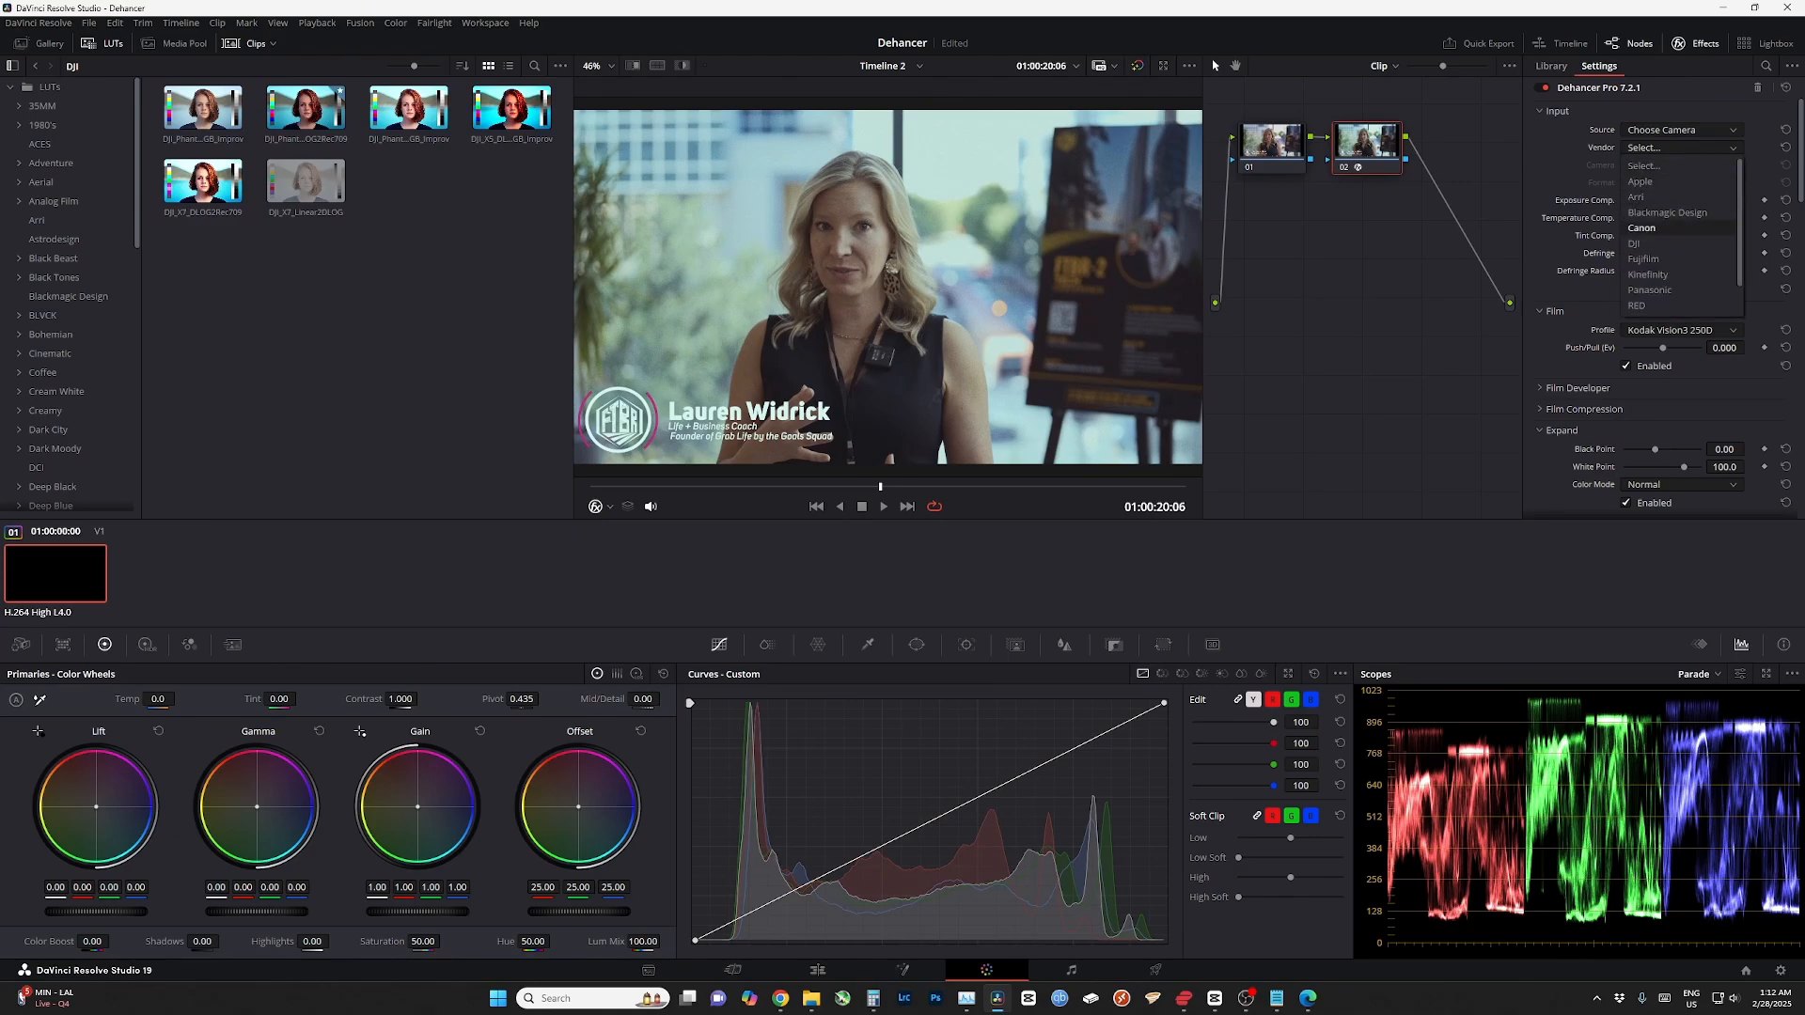
pyautogui.click(1681, 306)
pyautogui.click(1681, 147)
pyautogui.scroll(-1, 1681, 289)
pyautogui.click(1681, 305)
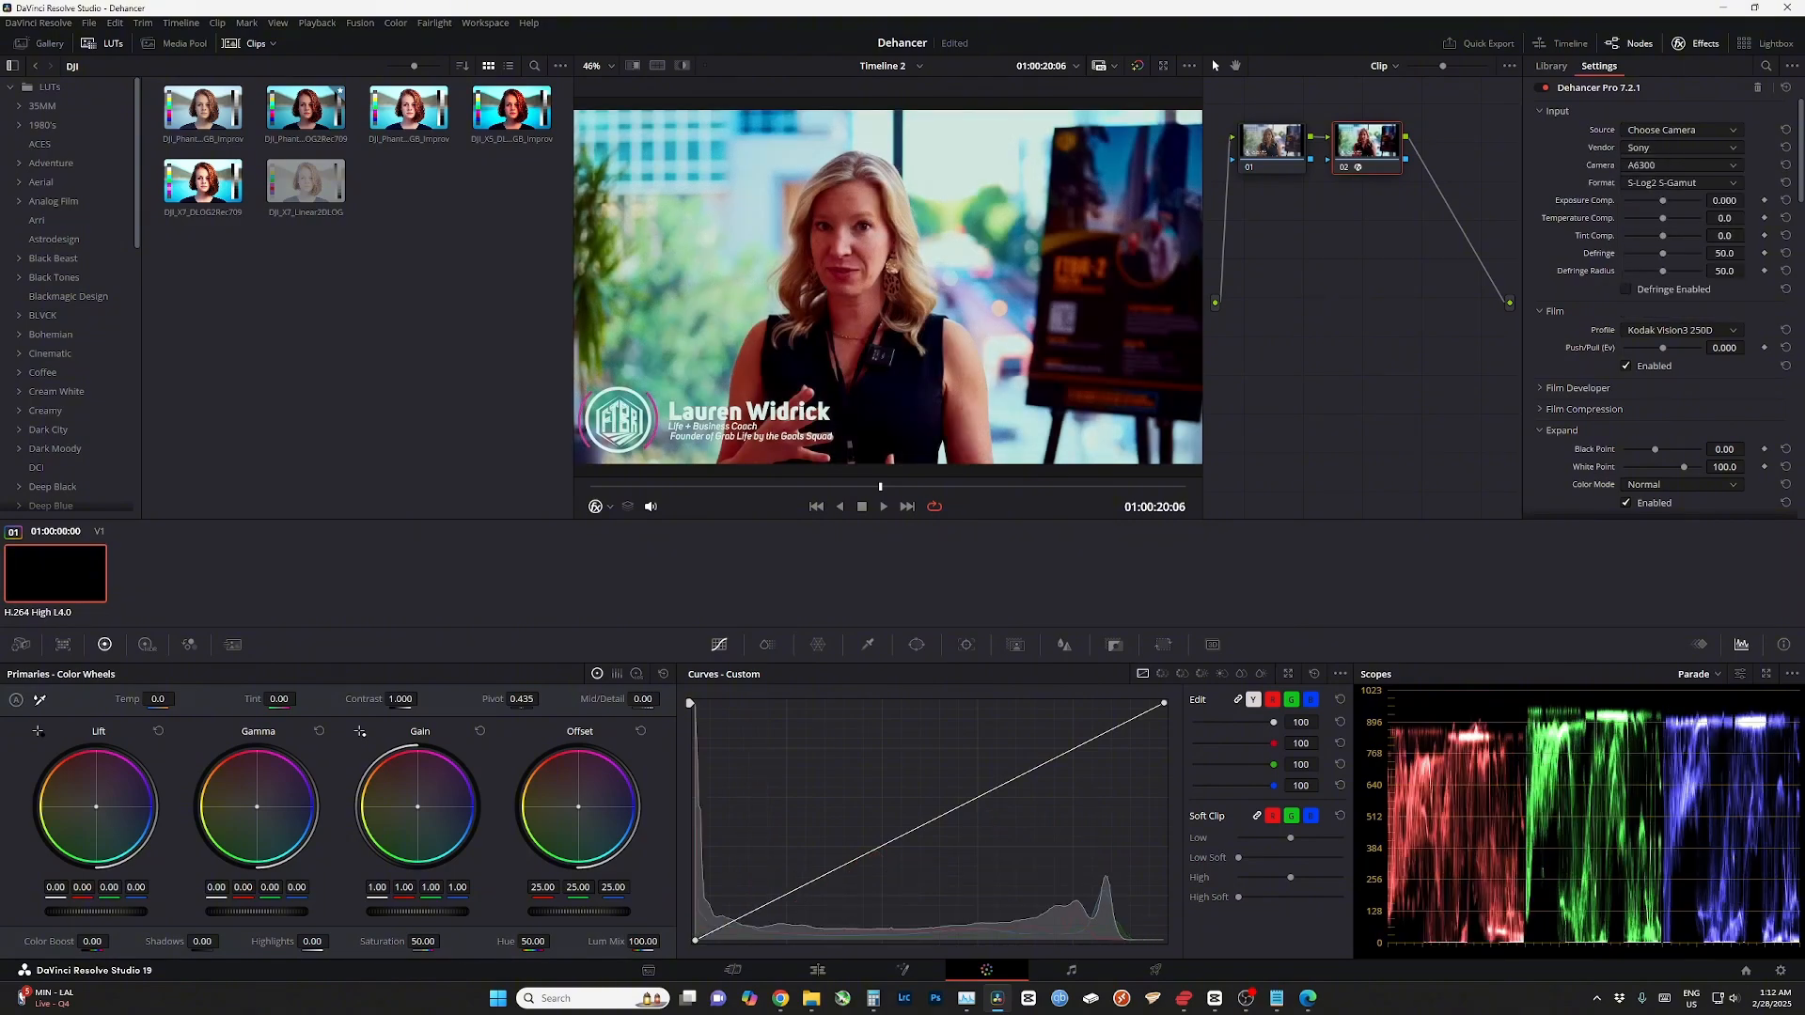
# - Set the input camera to Alpha 7R V with the S-Log3 S-Gamut3 format
pyautogui.click(1680, 165)
pyautogui.scroll(-3, 1681, 259)
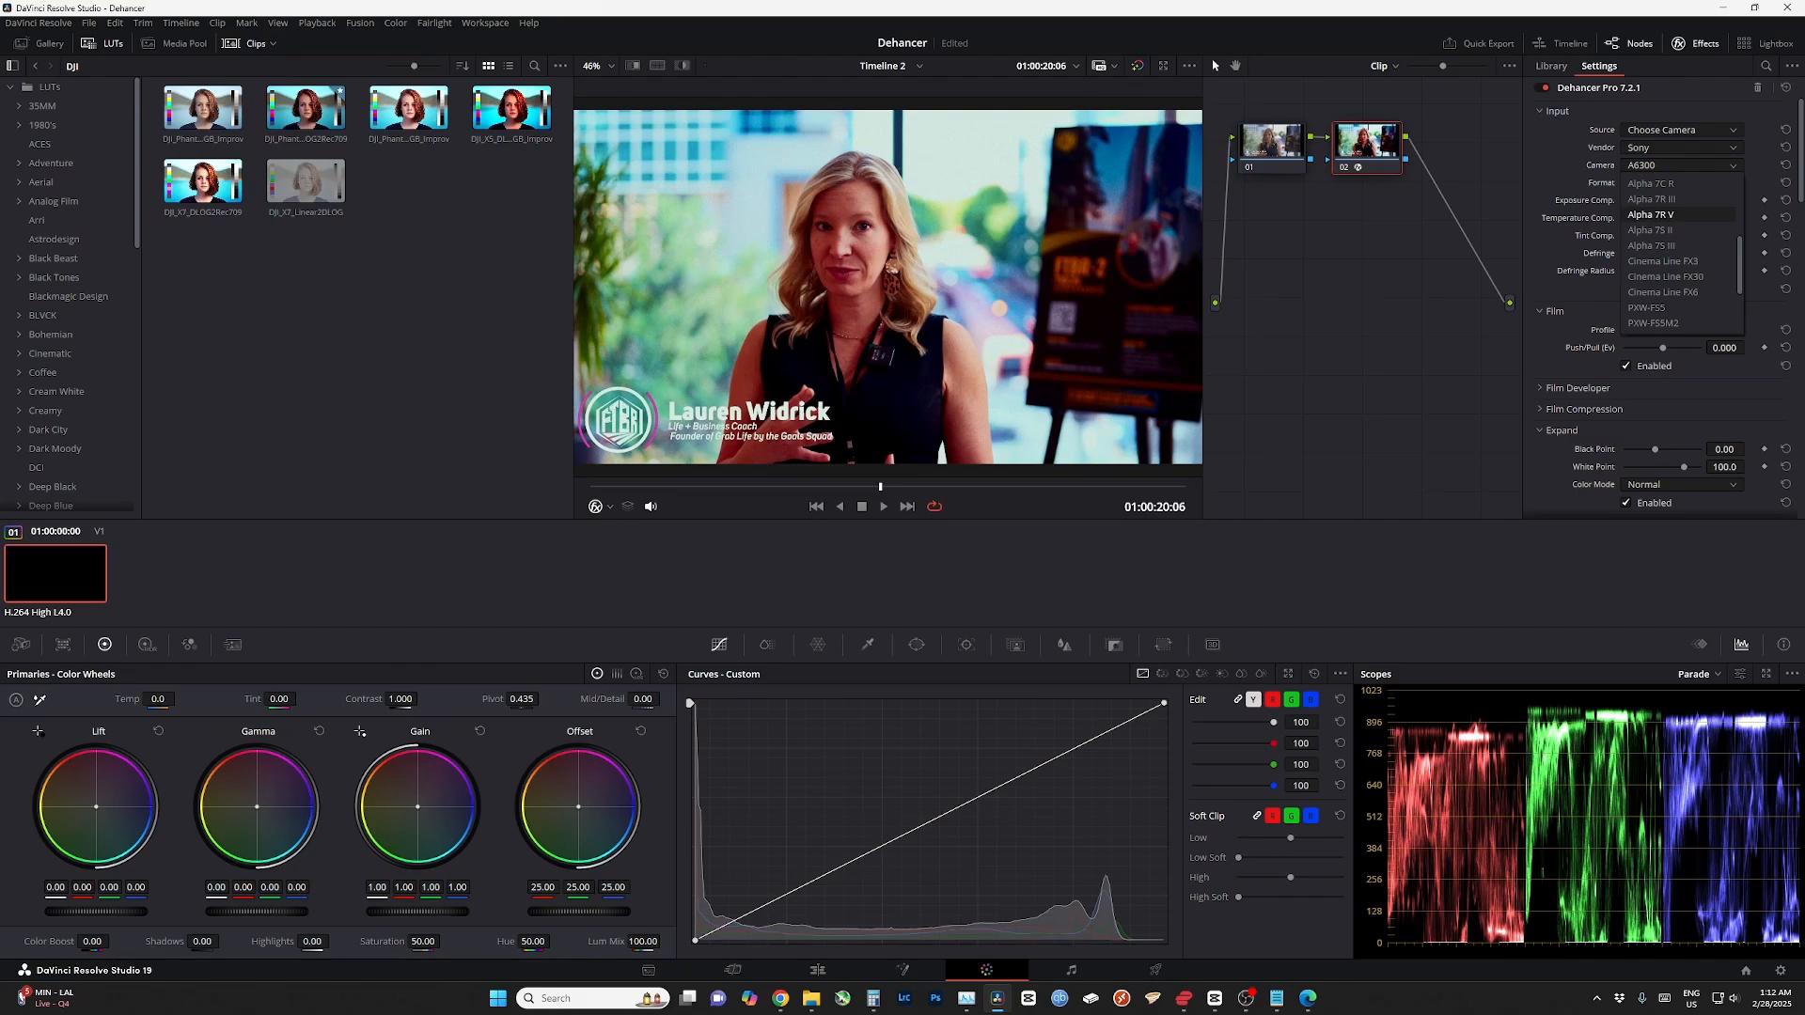
pyautogui.click(1654, 214)
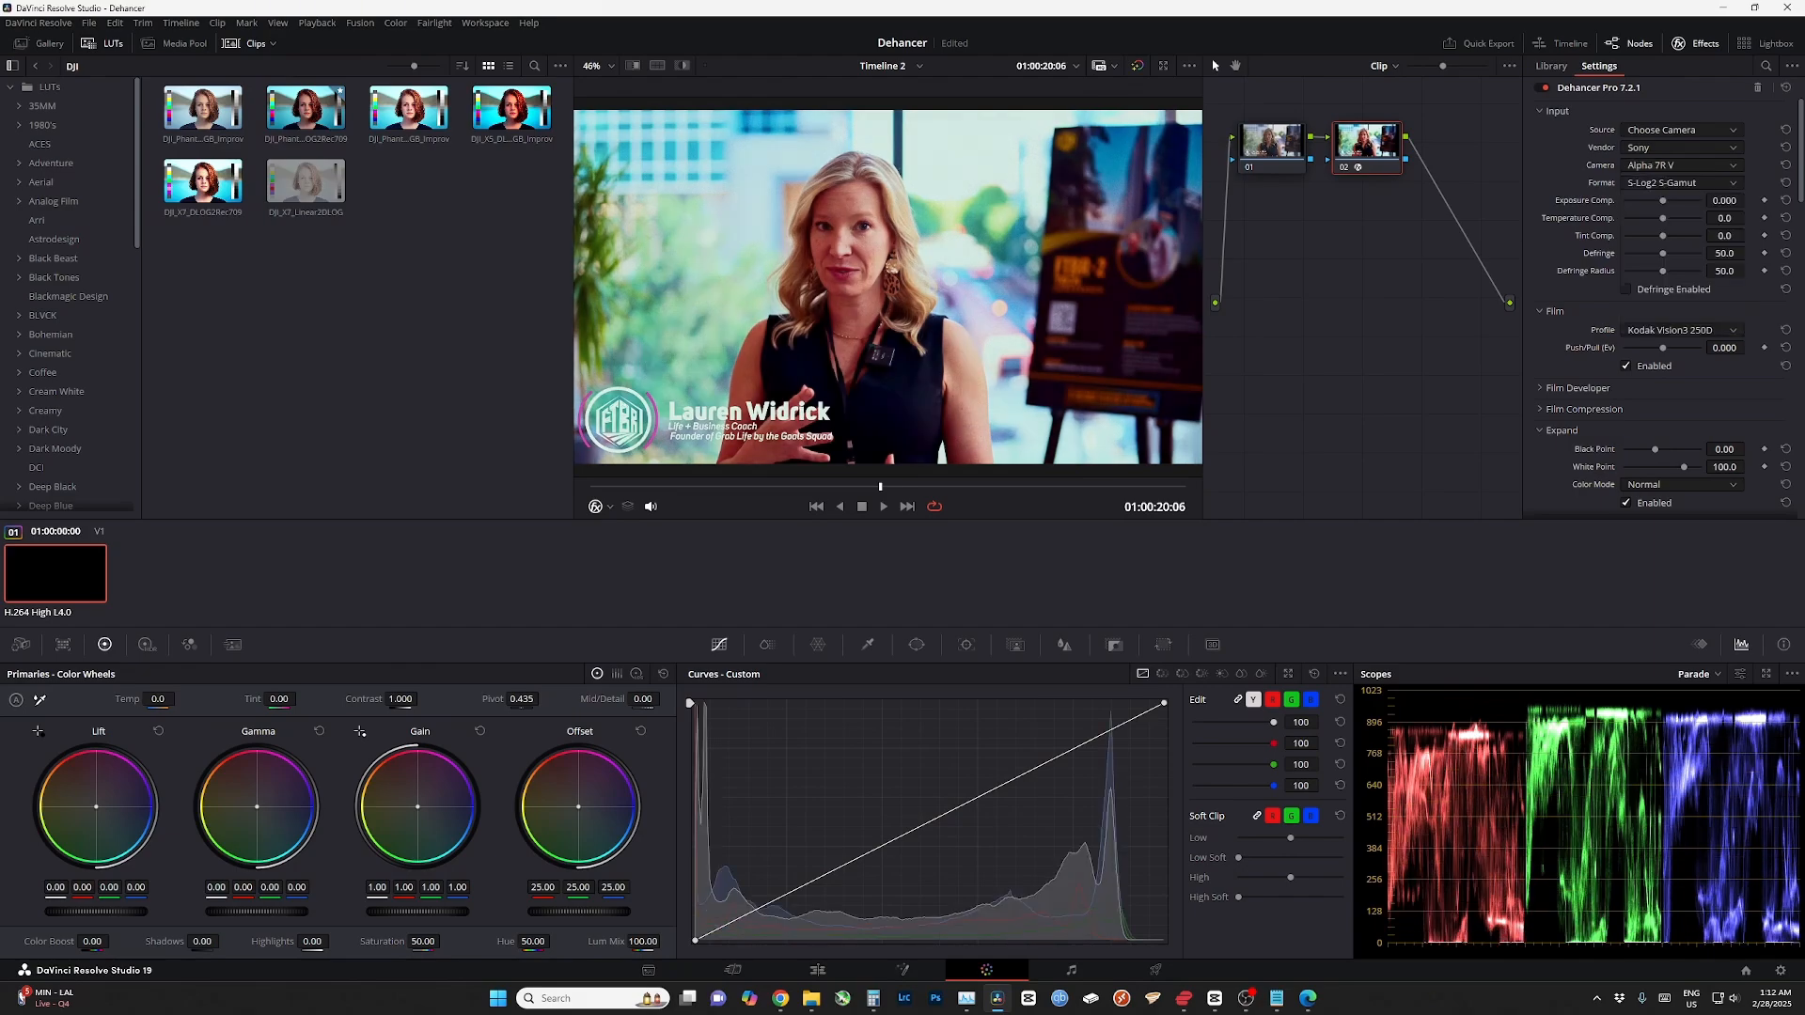
pyautogui.click(1681, 182)
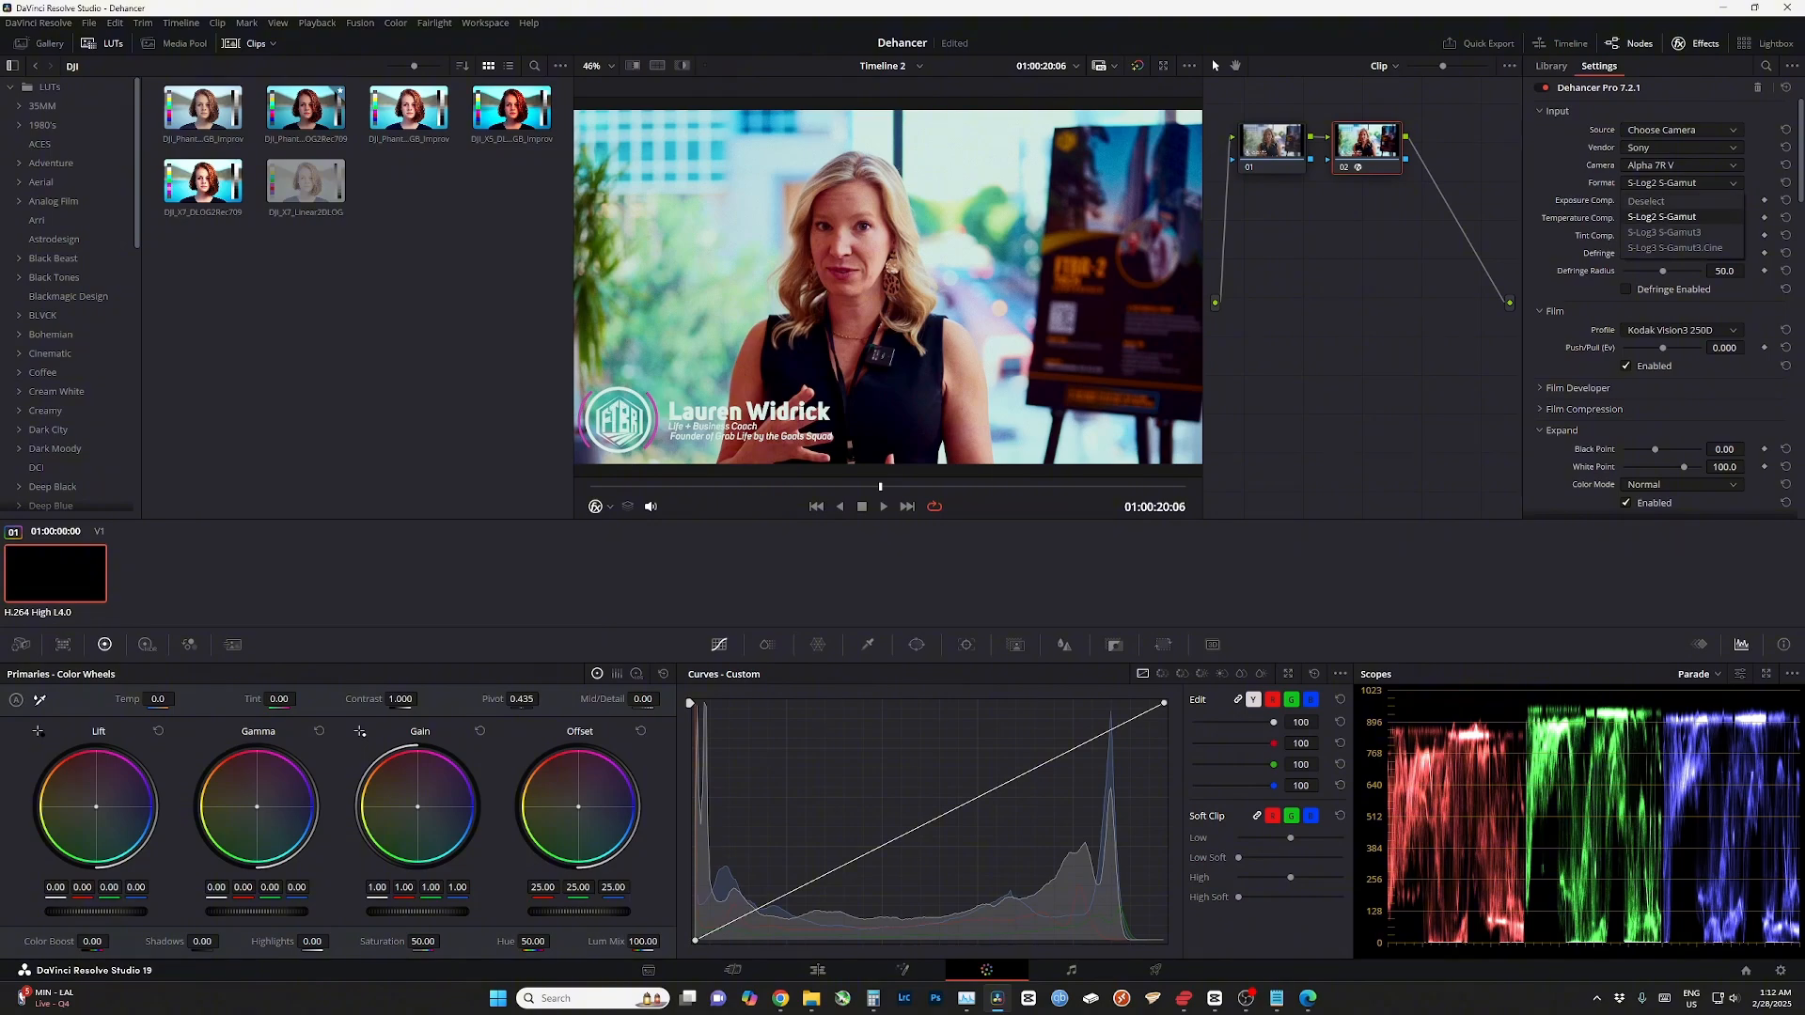
pyautogui.click(1674, 247)
pyautogui.click(1681, 182)
pyautogui.click(1674, 231)
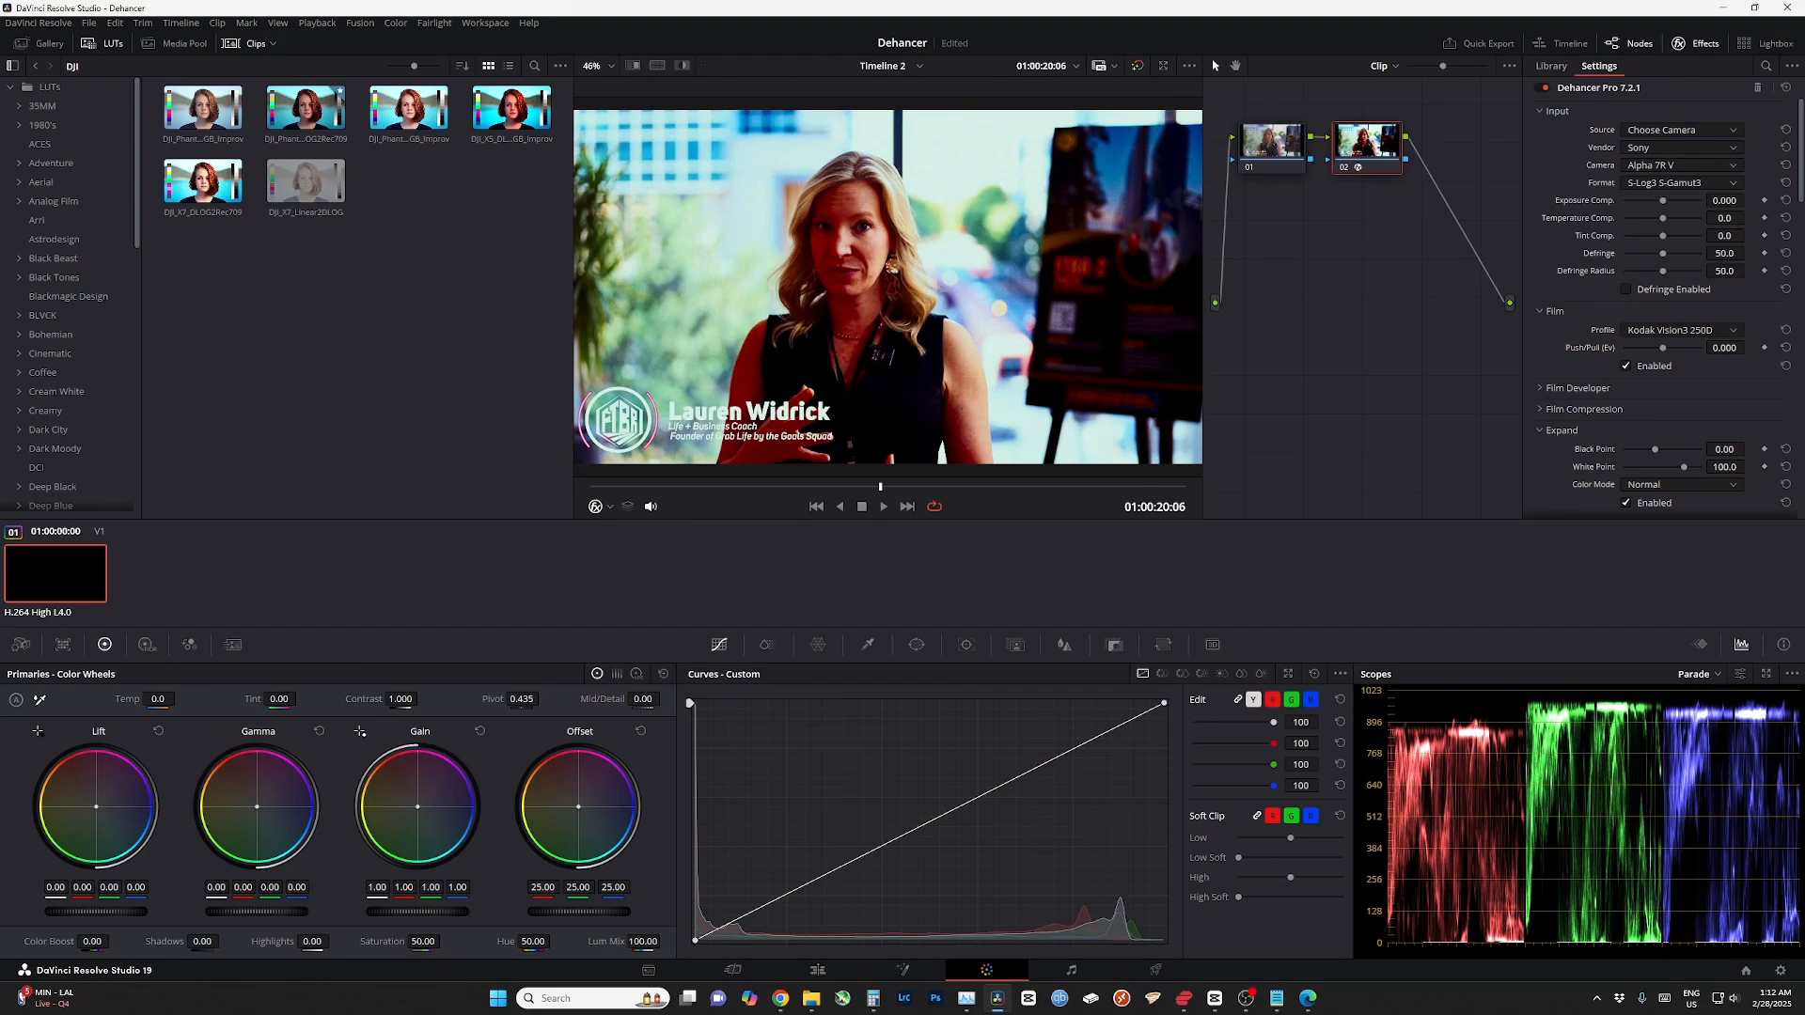
# - Collapse the expanded Dehancer tool sections from Film through Vignette, leaving Input and Options open
pyautogui.click(1554, 310)
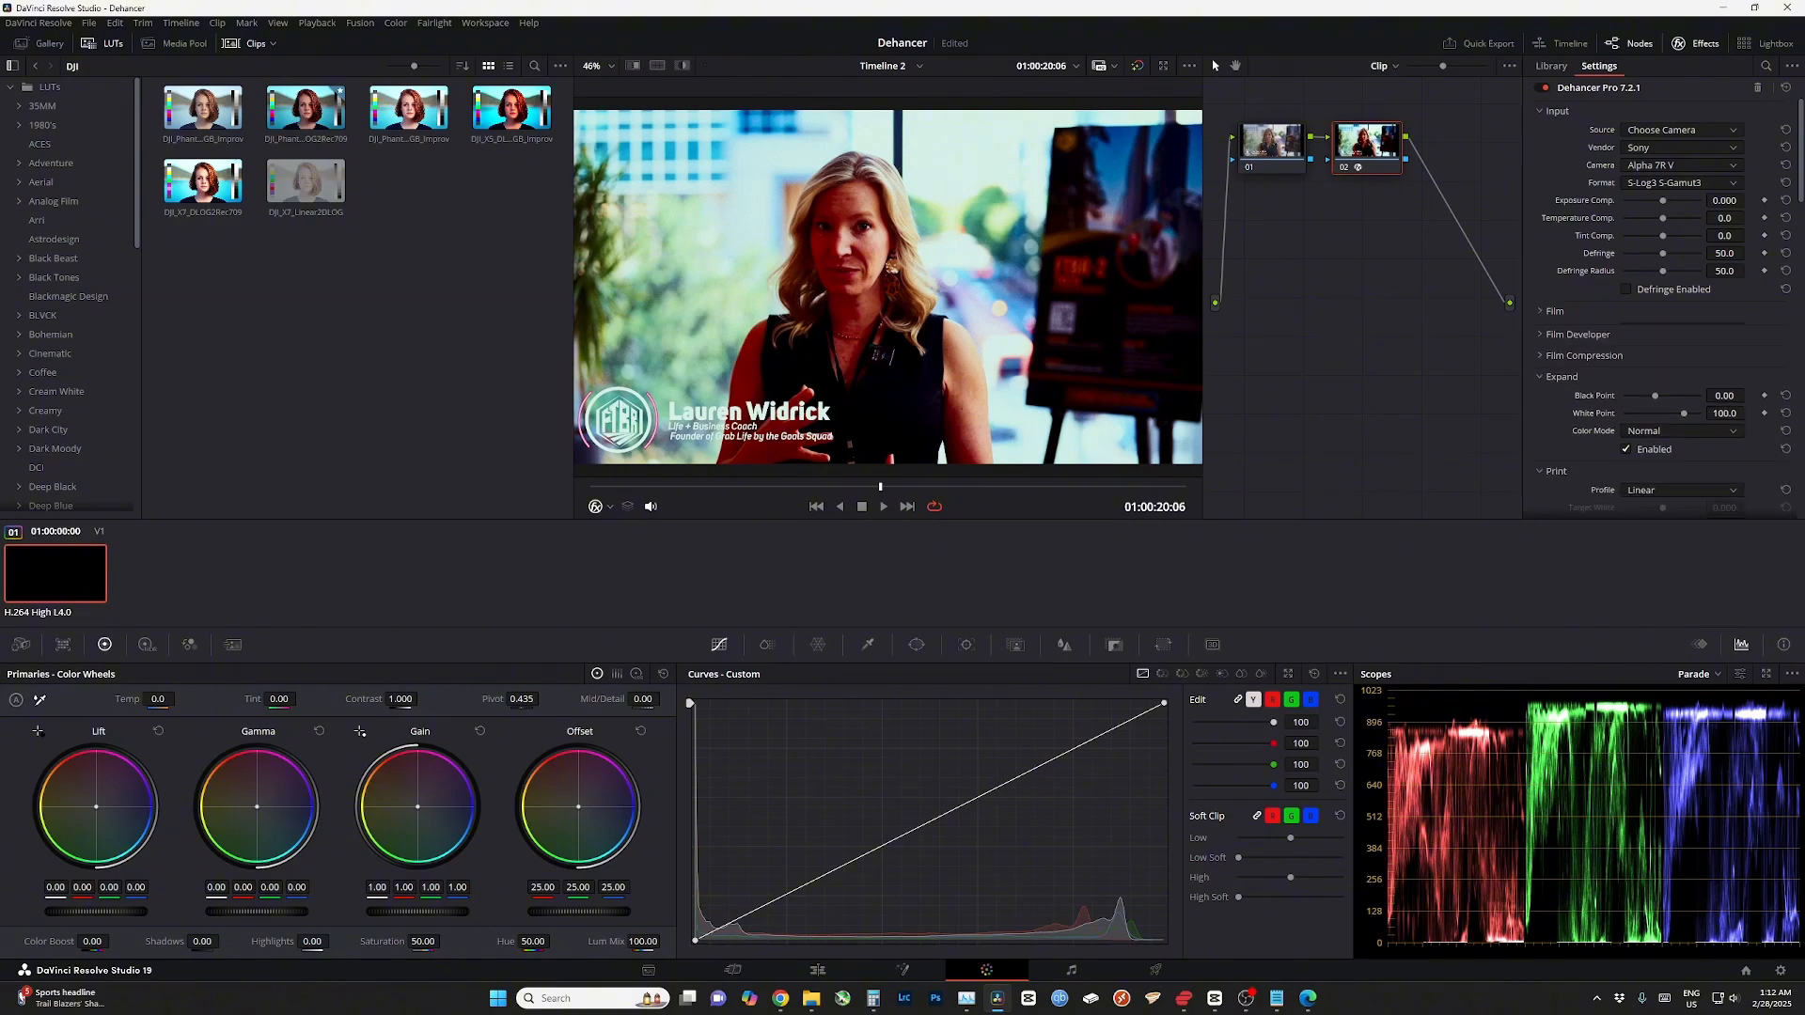
pyautogui.click(1560, 374)
pyautogui.click(1555, 395)
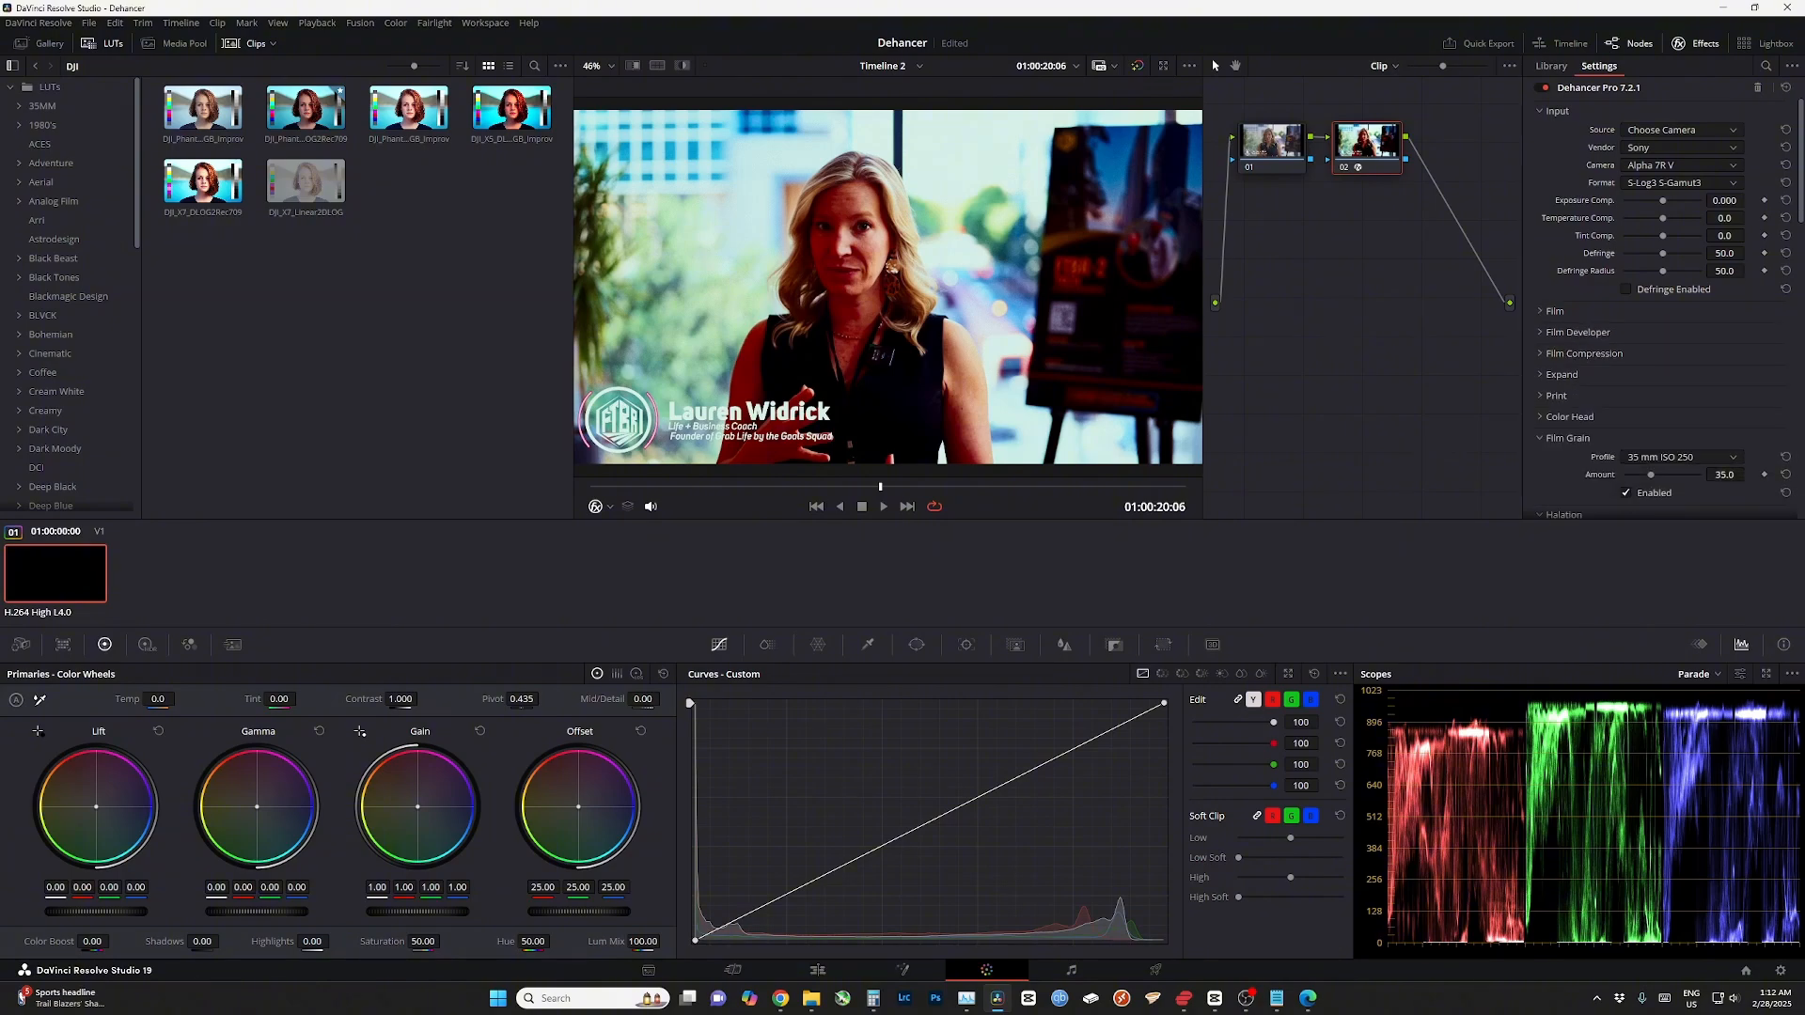
pyautogui.click(1567, 437)
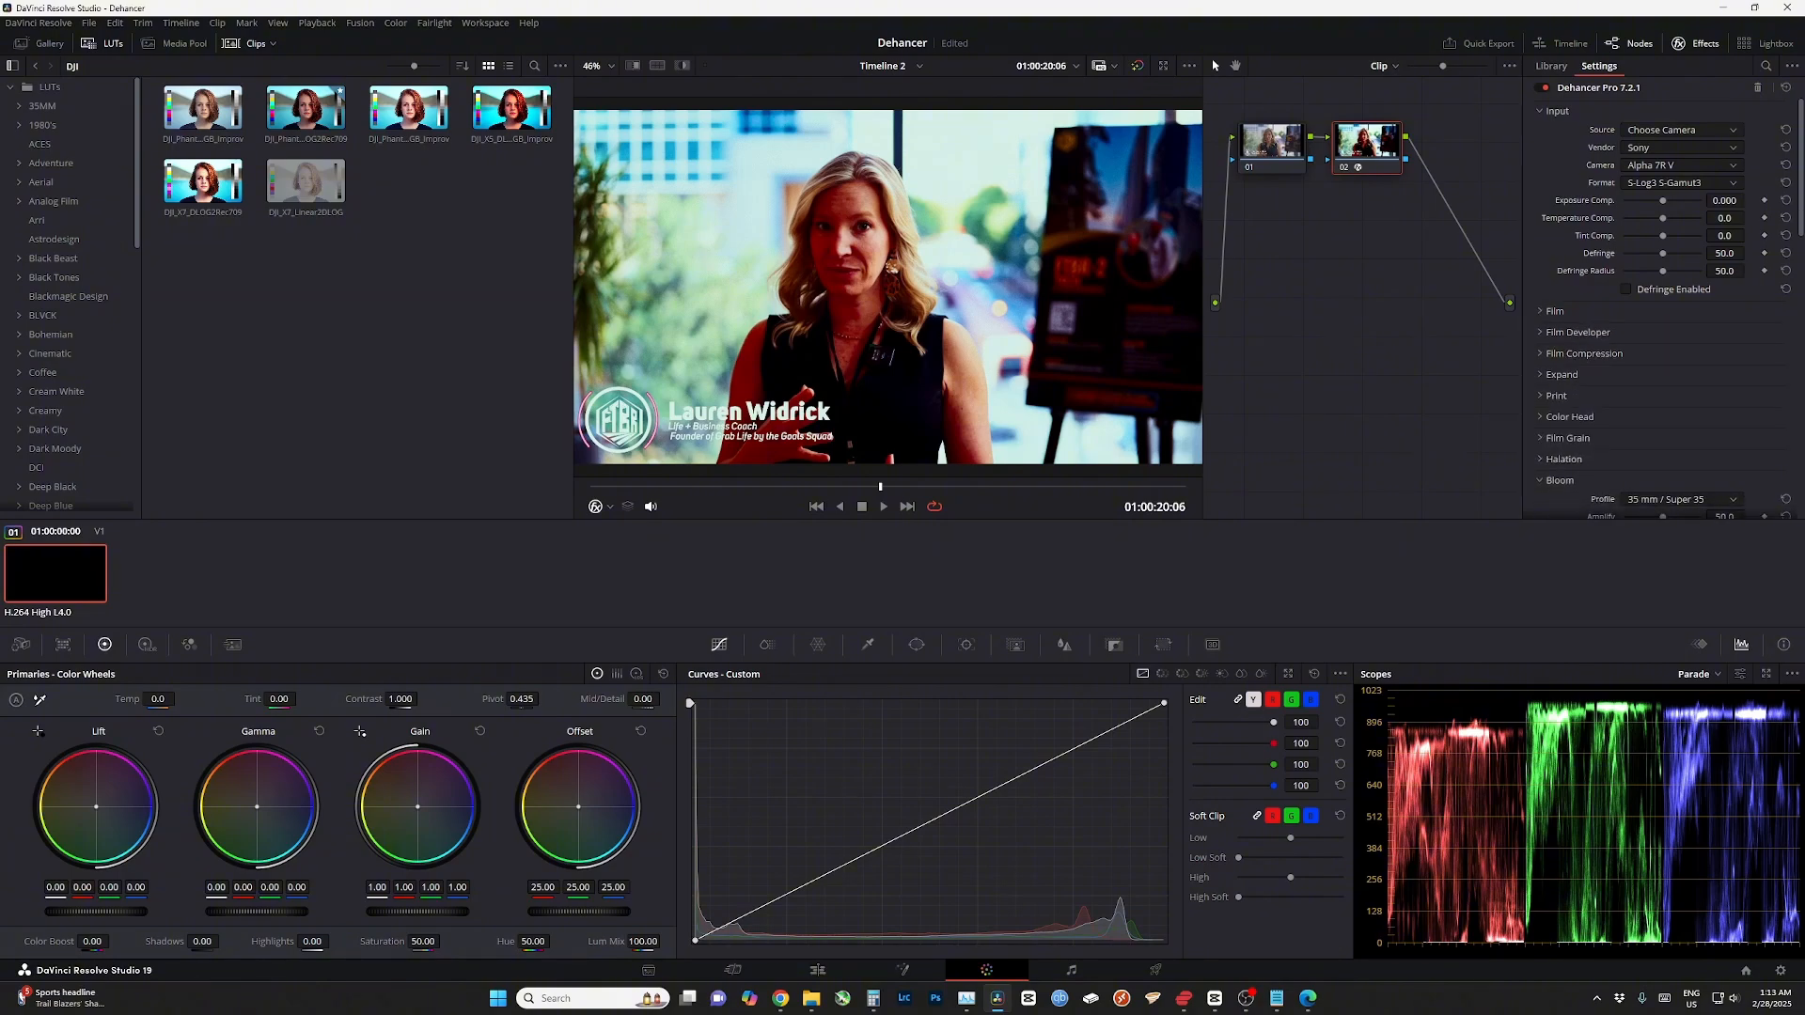
pyautogui.scroll(-3, 1662, 310)
pyautogui.click(1559, 353)
pyautogui.click(1573, 374)
pyautogui.click(1570, 396)
pyautogui.click(1571, 416)
pyautogui.click(1566, 438)
pyautogui.scroll(-3, 1566, 438)
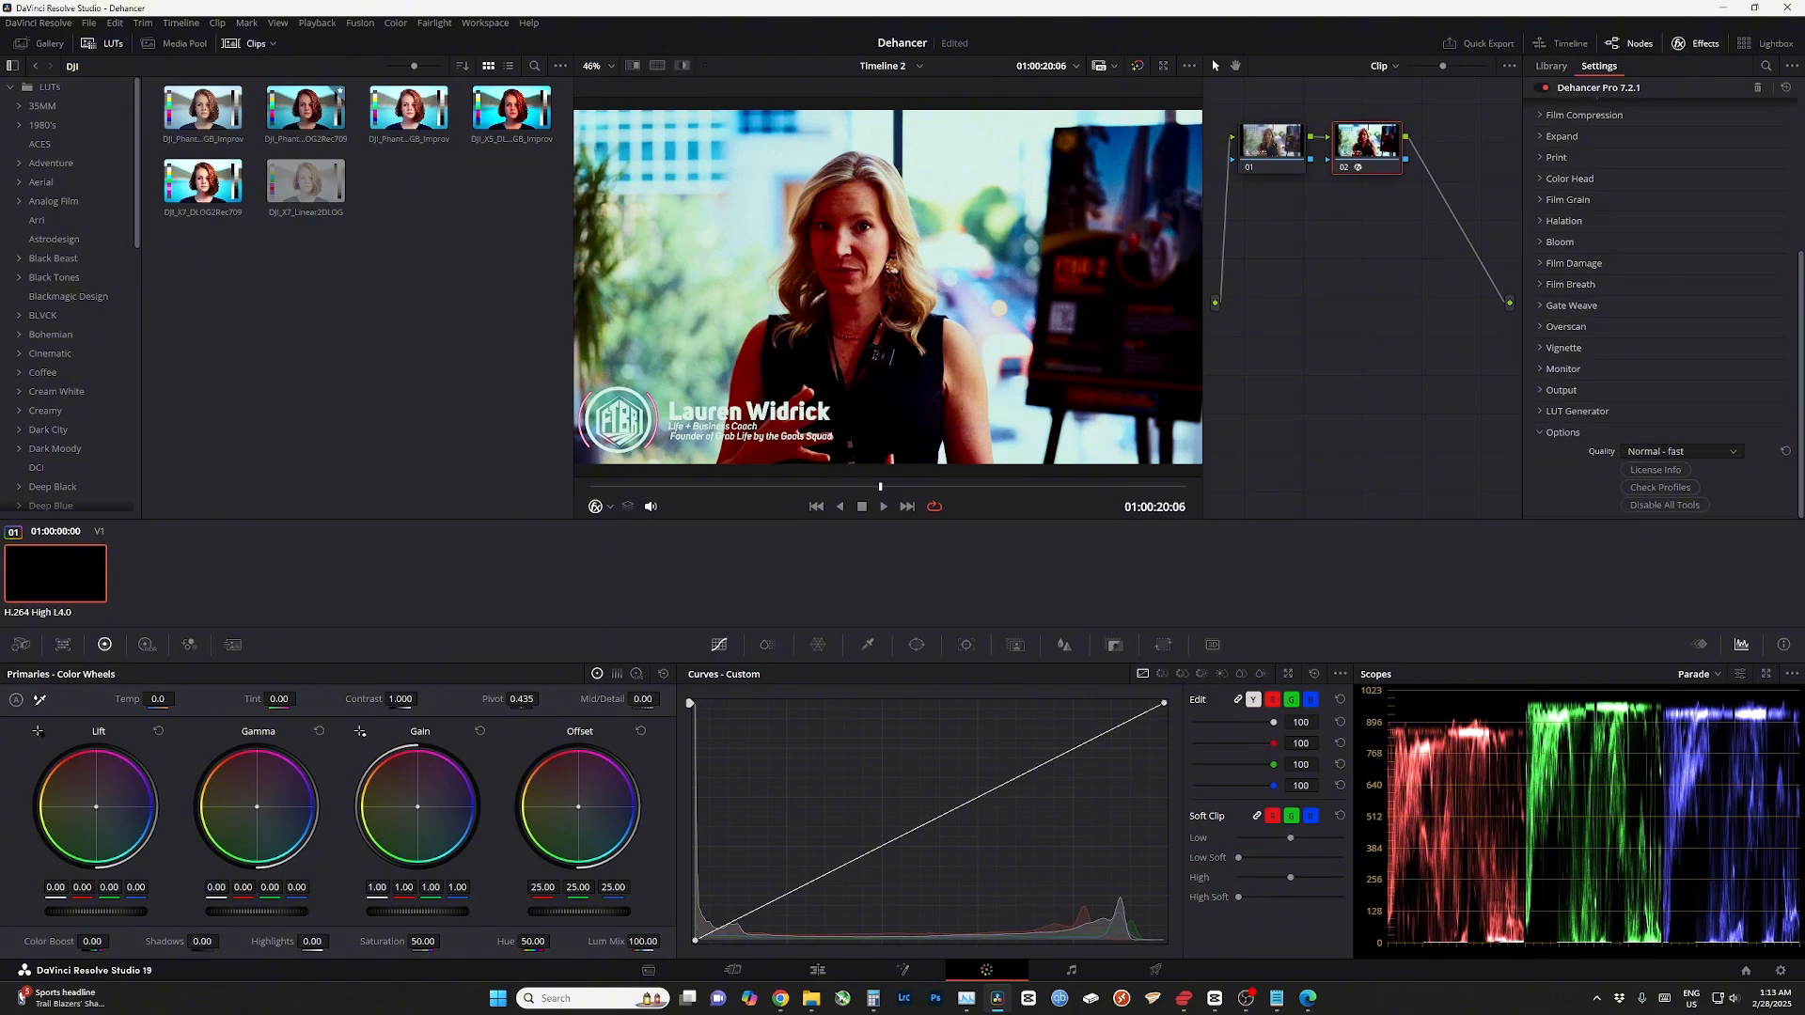
pyautogui.scroll(5, 1662, 301)
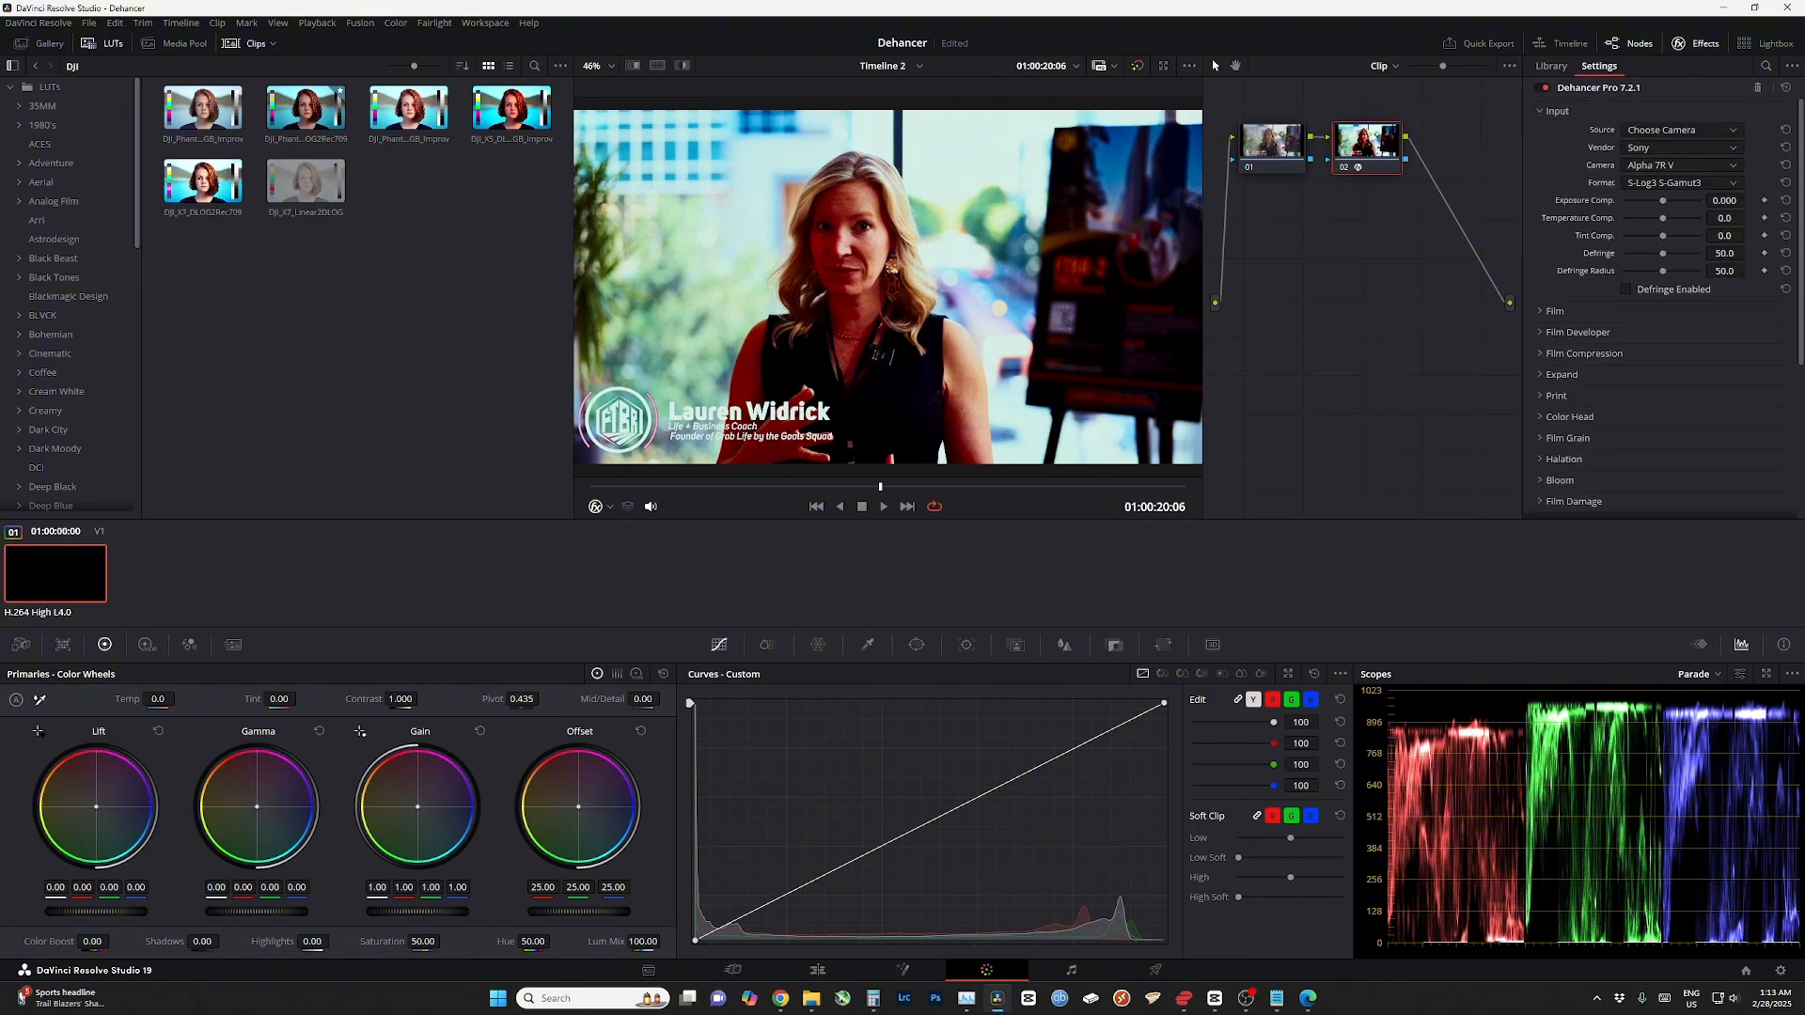
# - Try lower exposure compensation of -1.128 and reduced temperature, tint and defringe values, undoing each change
pyautogui.moveTo(1662, 200)
pyautogui.mouseDown()
pyautogui.moveTo(1623, 200)
pyautogui.moveTo(1648, 200)
pyautogui.mouseUp()
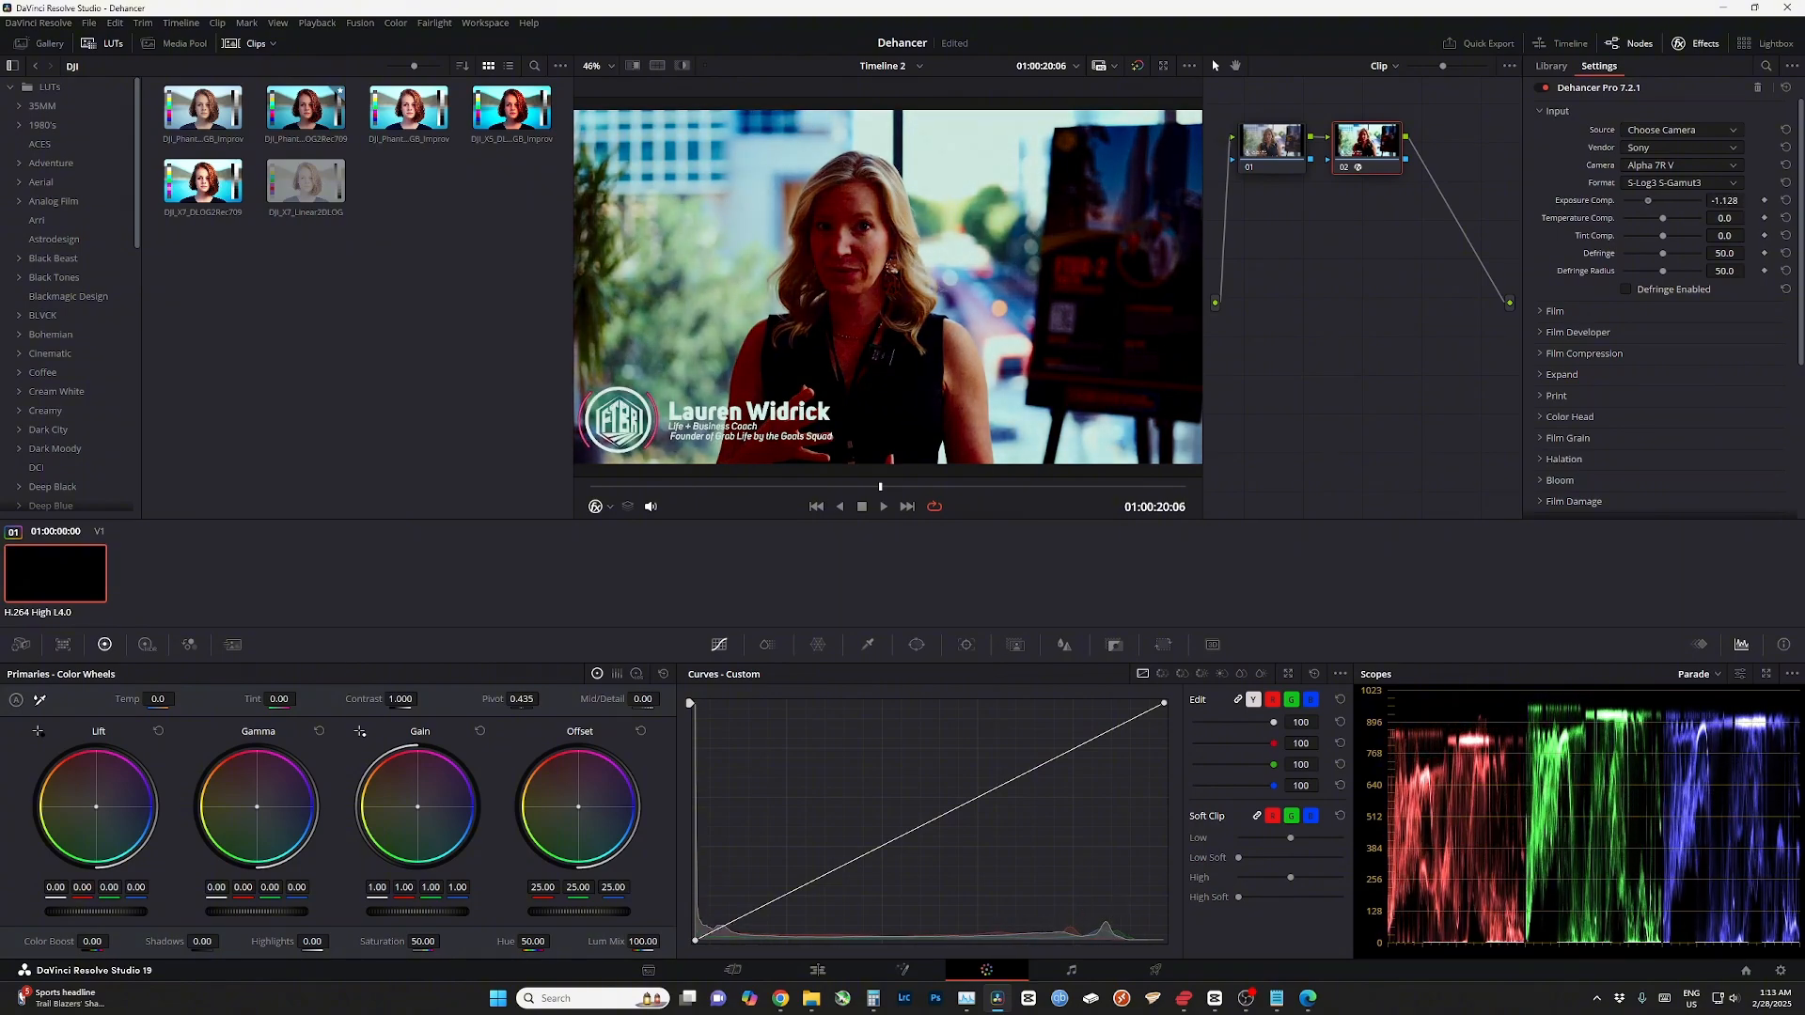
pyautogui.hotkey('ctrl', 'z')
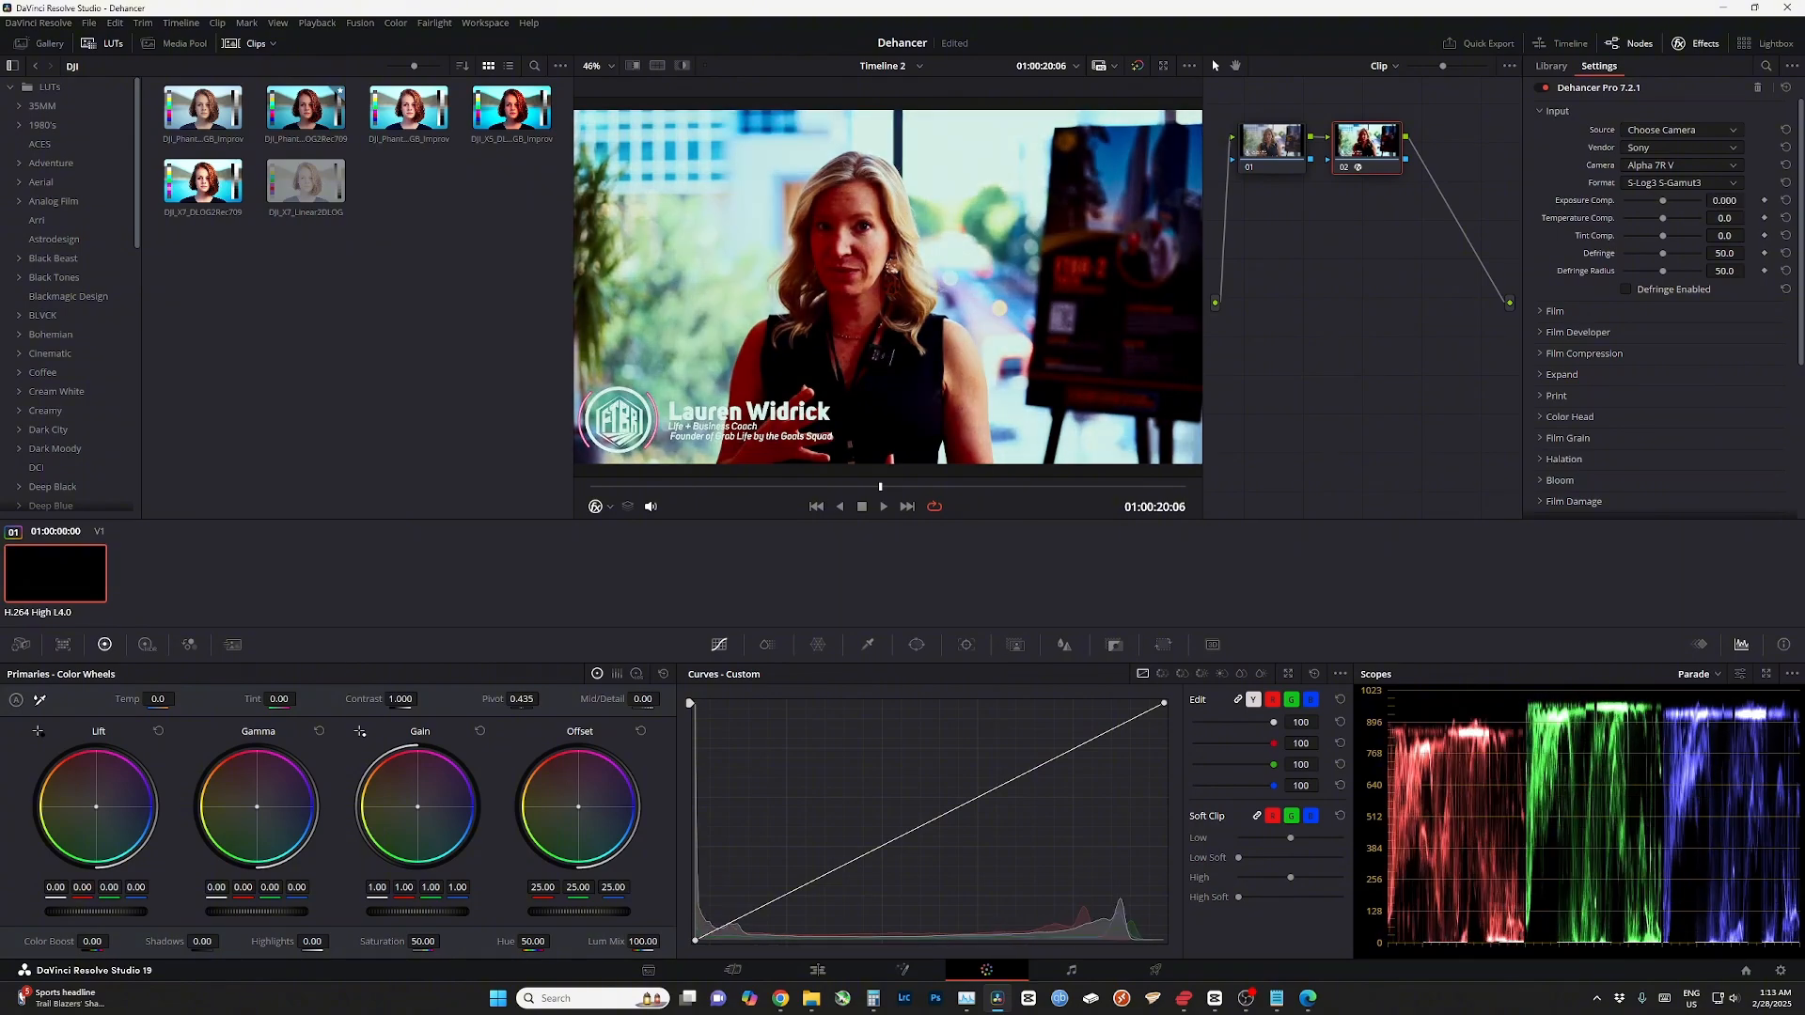
pyautogui.moveTo(1662, 200); pyautogui.dragTo(1629, 219)
pyautogui.hotkey('ctrl', 'z')
pyautogui.moveTo(1664, 236)
pyautogui.mouseDown()
pyautogui.moveTo(1691, 236)
pyautogui.moveTo(1628, 236)
pyautogui.moveTo(1635, 253)
pyautogui.mouseUp()
pyautogui.hotkey('ctrl', 'z')
pyautogui.moveTo(1663, 253); pyautogui.dragTo(1623, 253)
pyautogui.hotkey('ctrl', 'z')
# - Enable Defringe, expand the Film section and set the film profile to Adox Color Implosion 100
pyautogui.click(1553, 311)
pyautogui.scroll(-1, 1664, 307)
pyautogui.click(1680, 287)
pyautogui.scroll(10, 1703, 376)
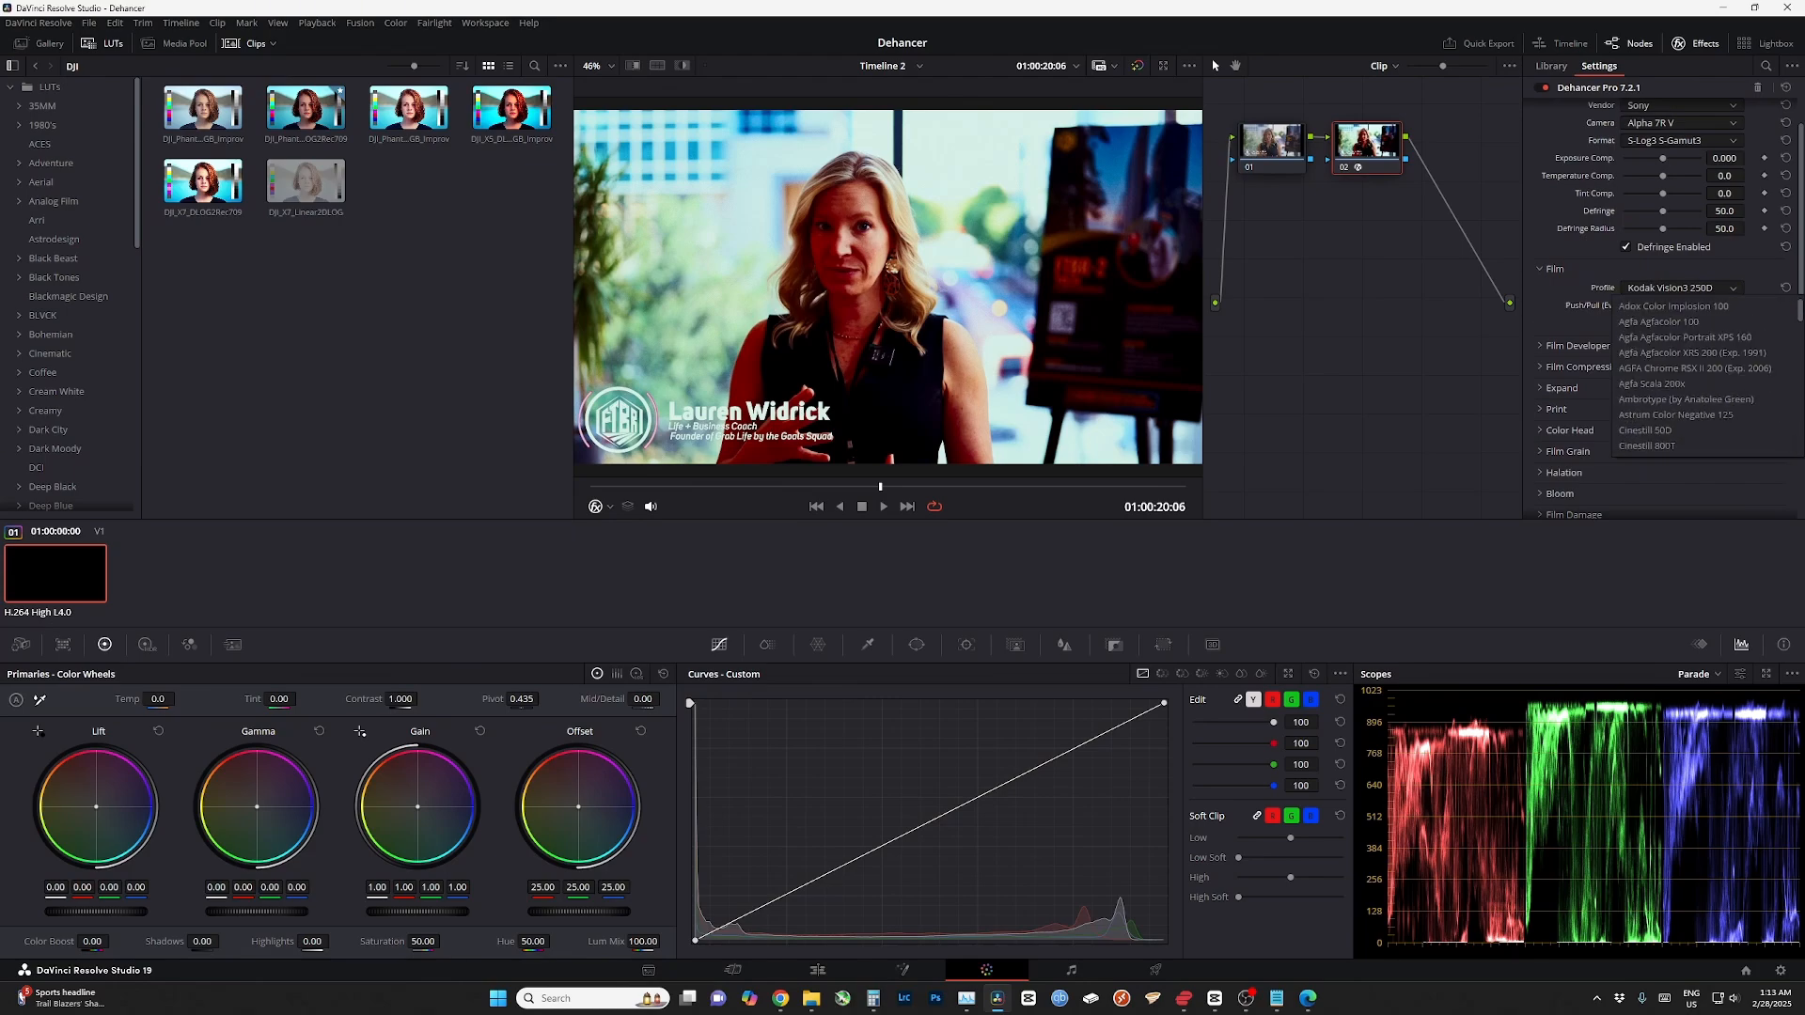
pyautogui.click(1673, 306)
# - Try the Agfa Agfacolor 100 film profile and switch to Agfa Agfacolor Portrait XPS 160
pyautogui.click(1679, 287)
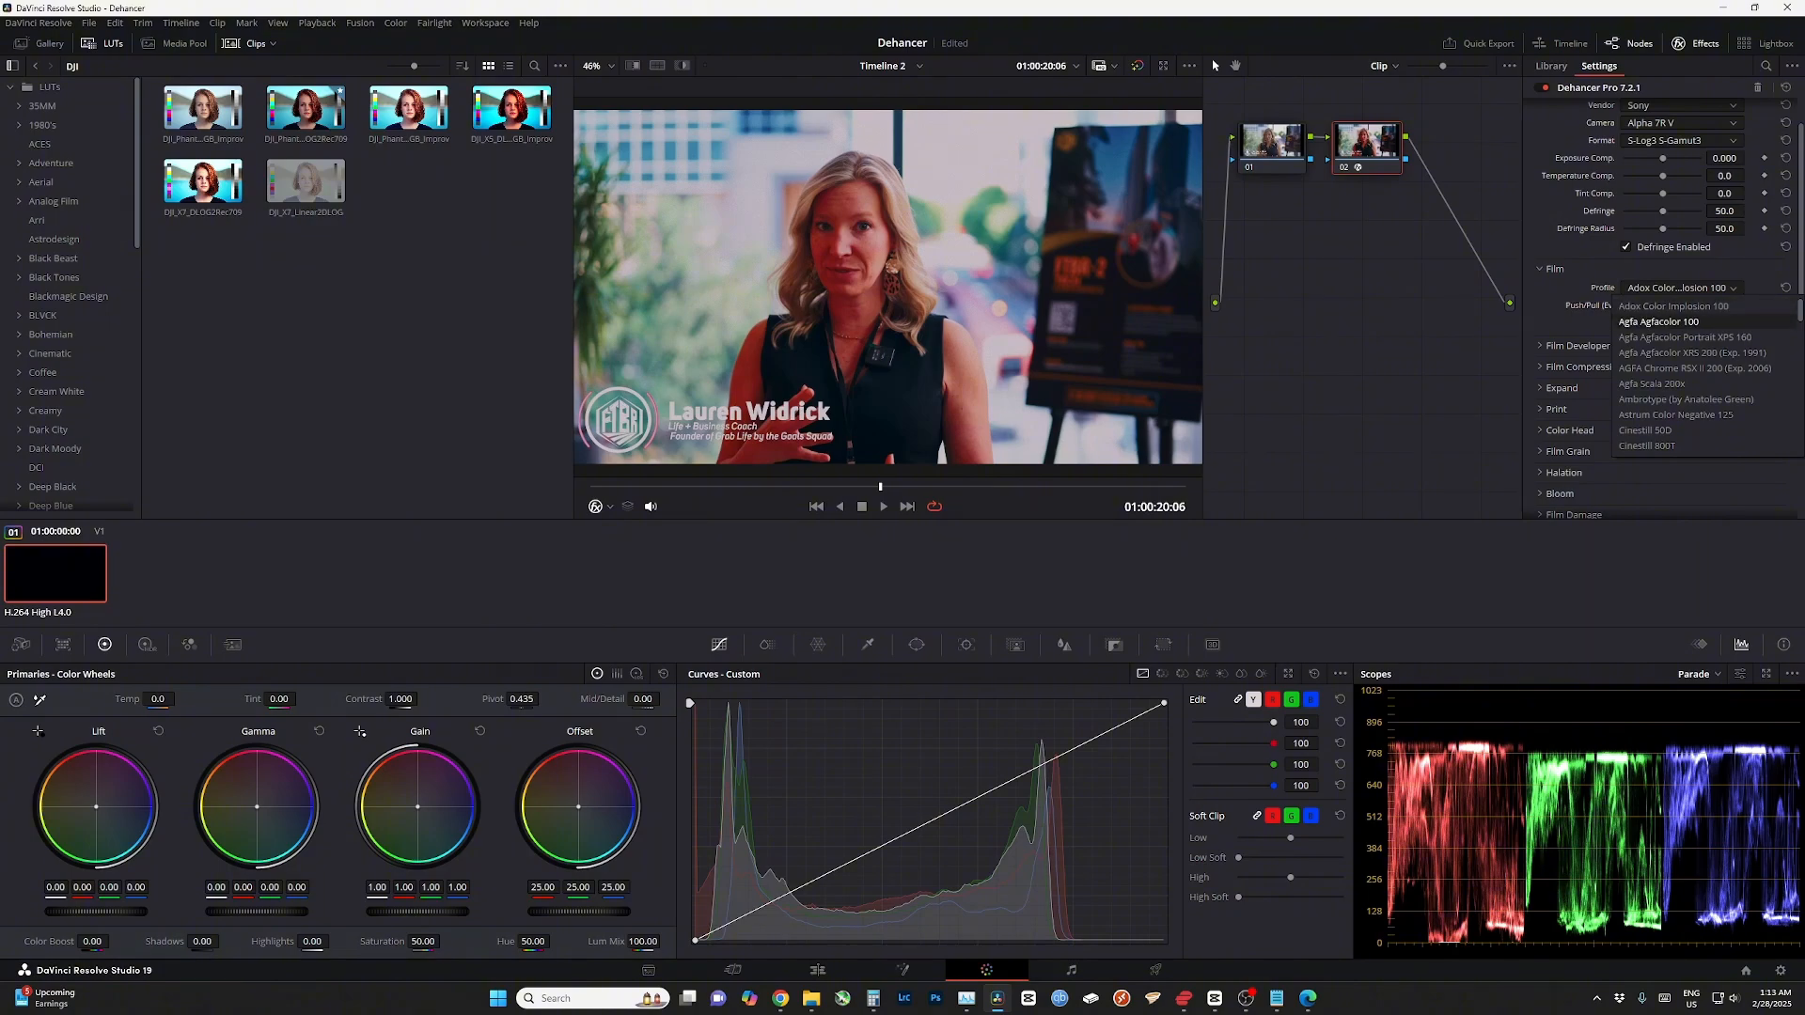
pyautogui.click(1658, 321)
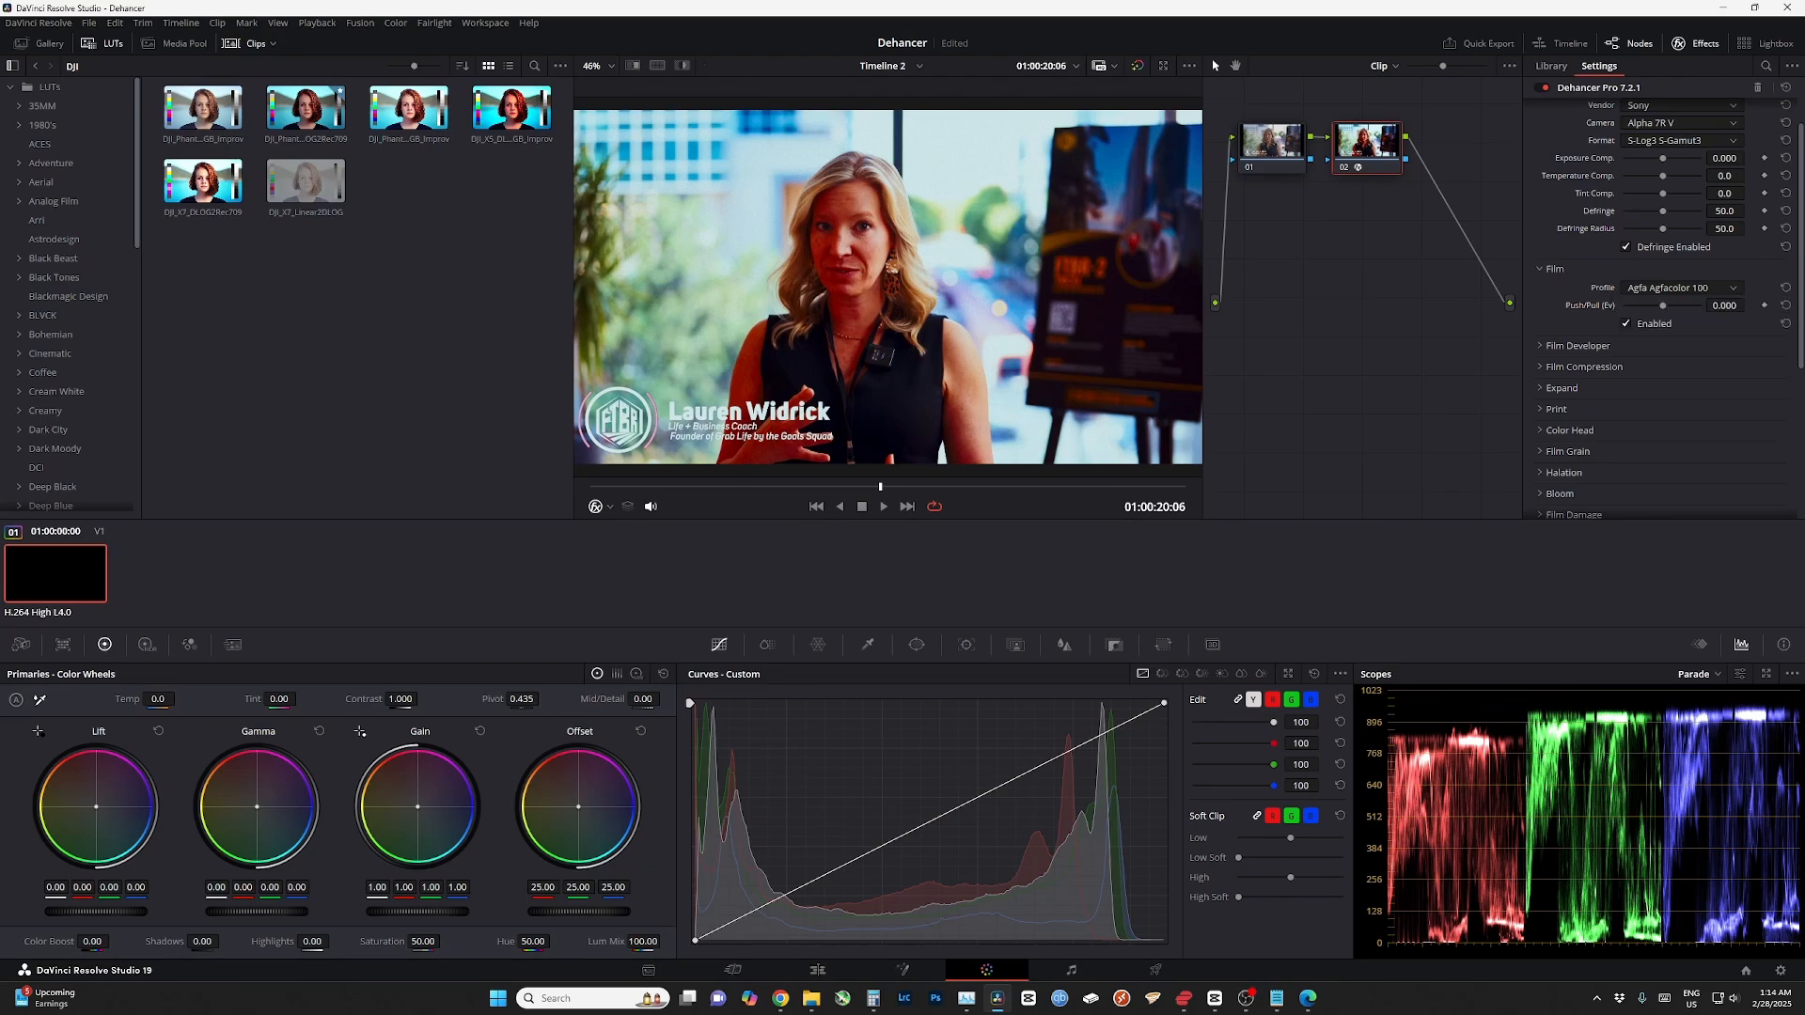
pyautogui.click(1679, 287)
pyautogui.click(1658, 338)
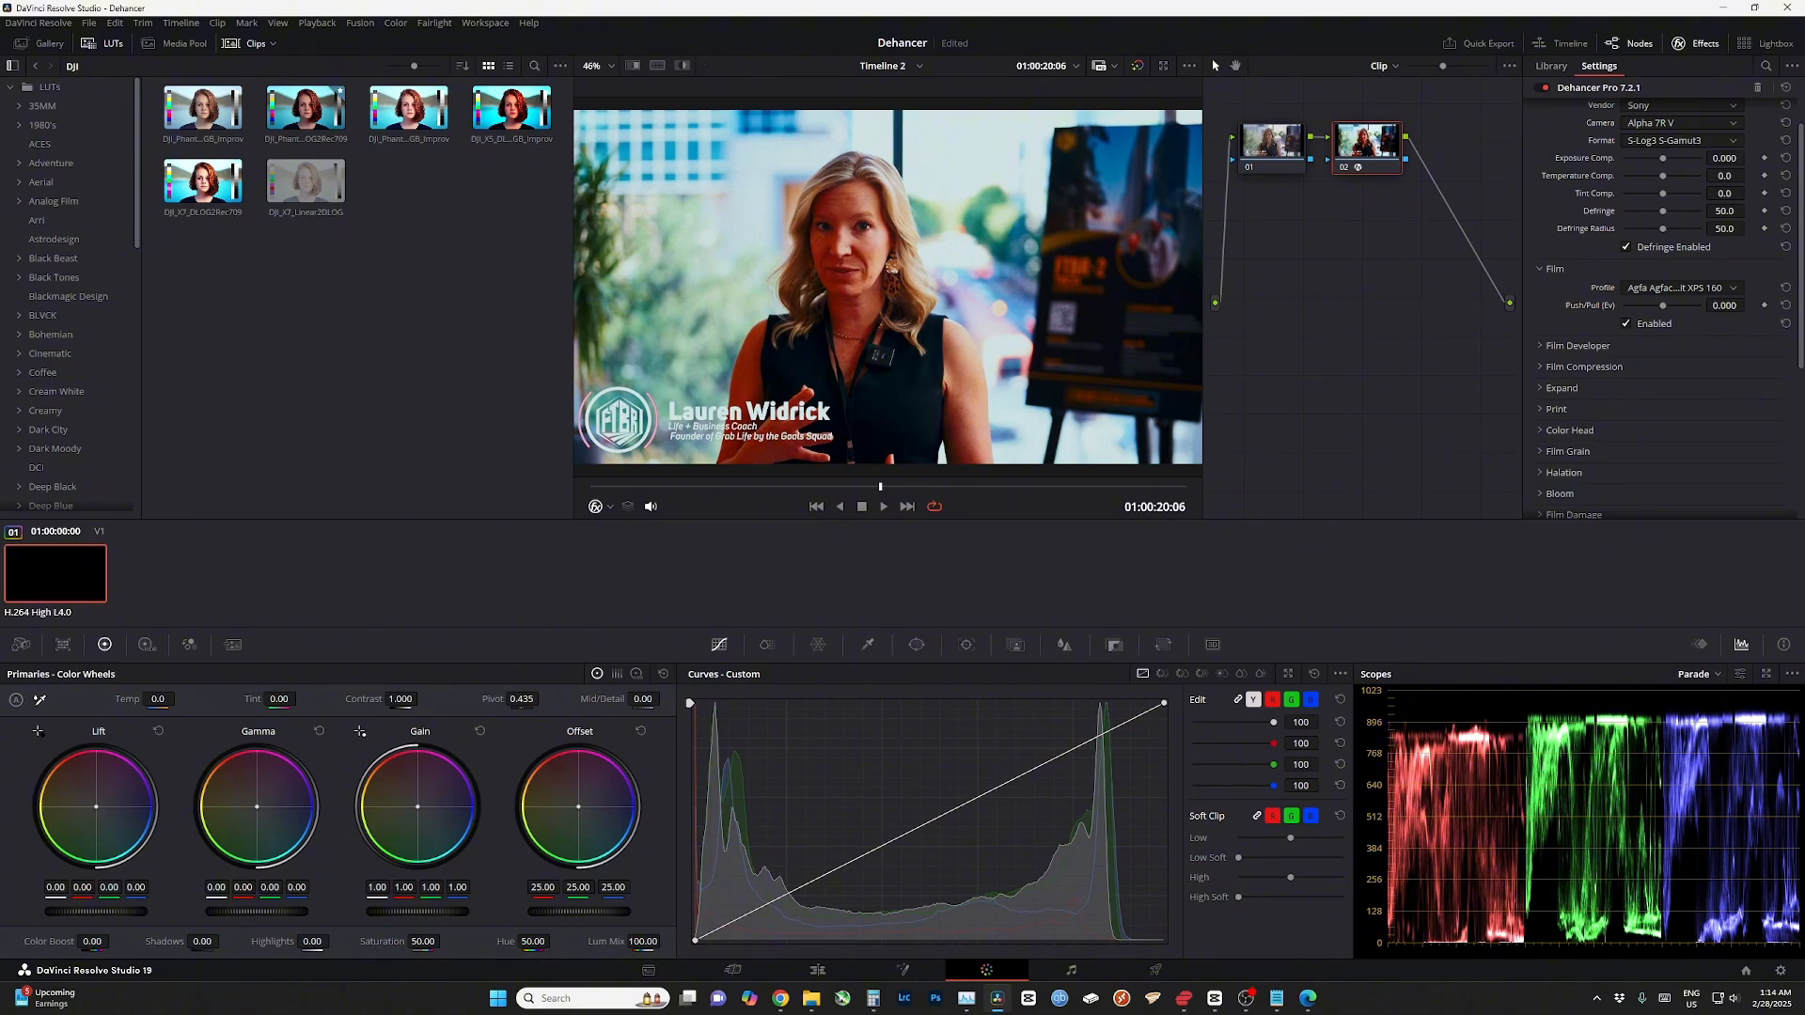
# - Try the Agfa Agfacolor XRS 200, AGFA Chrome RSX II 200 and Agfa Scala 200x film profiles in turn
pyautogui.click(1680, 288)
pyautogui.click(1657, 354)
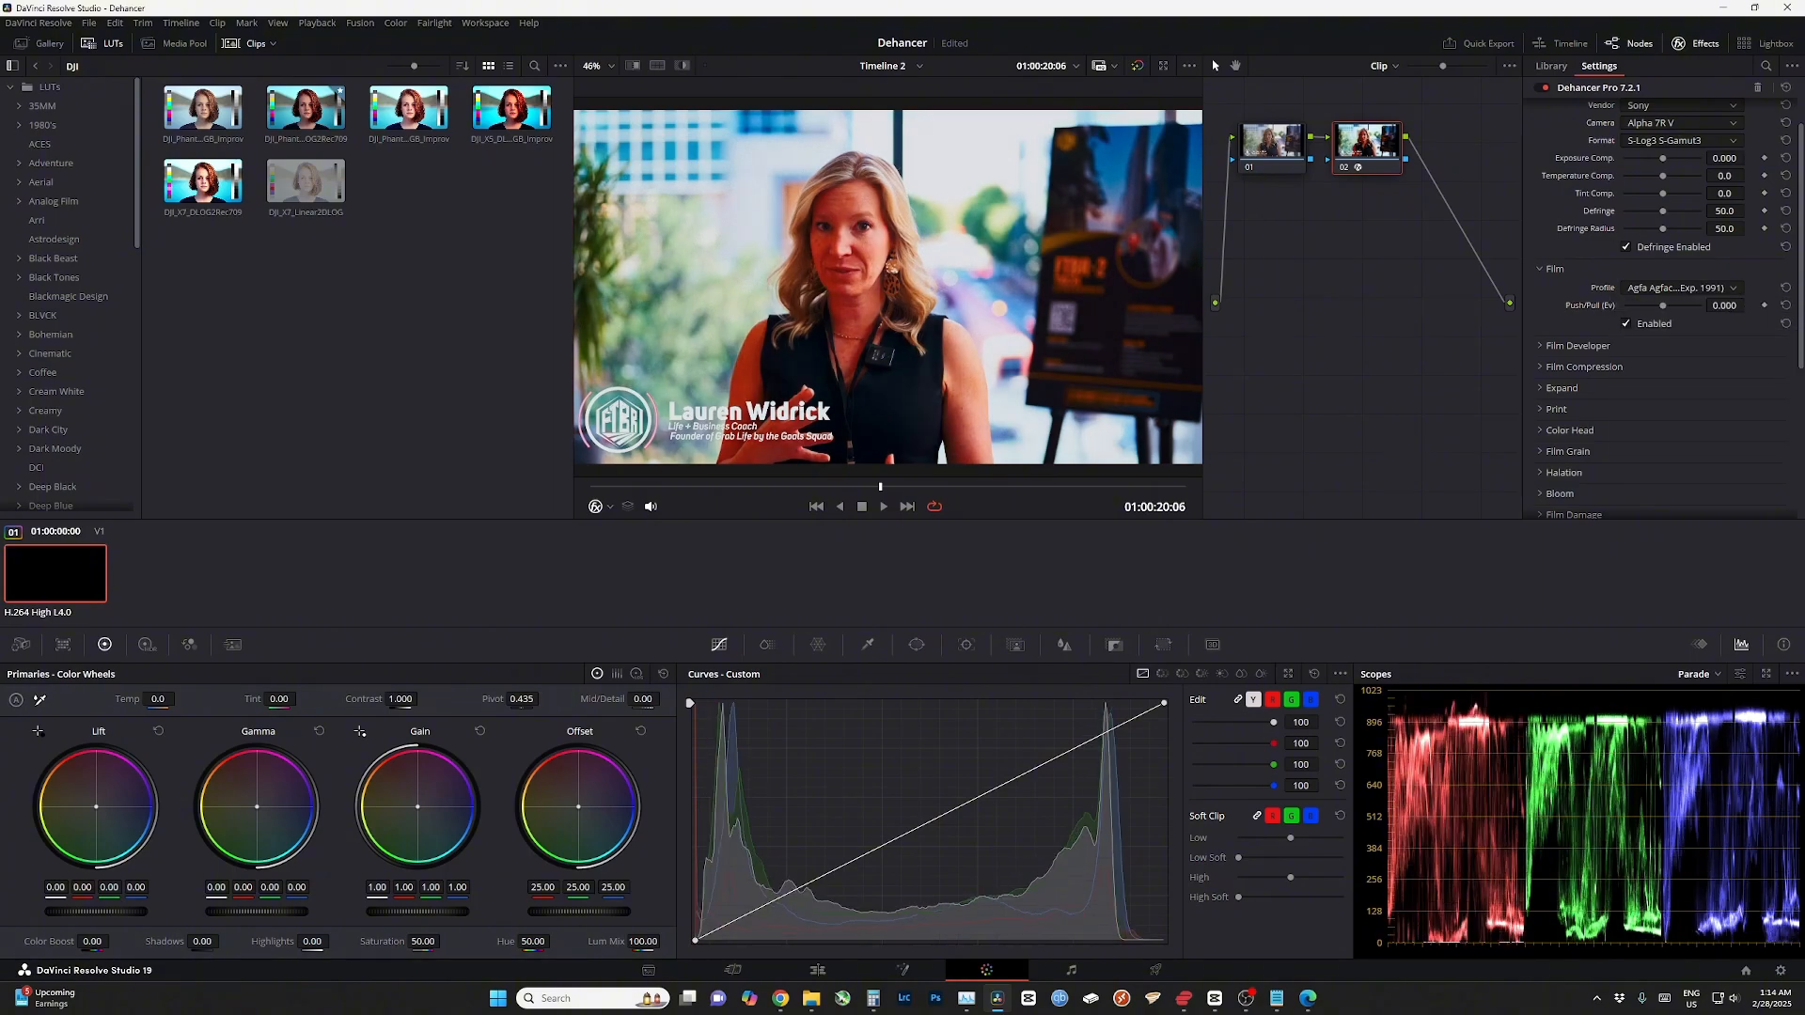
pyautogui.click(1680, 287)
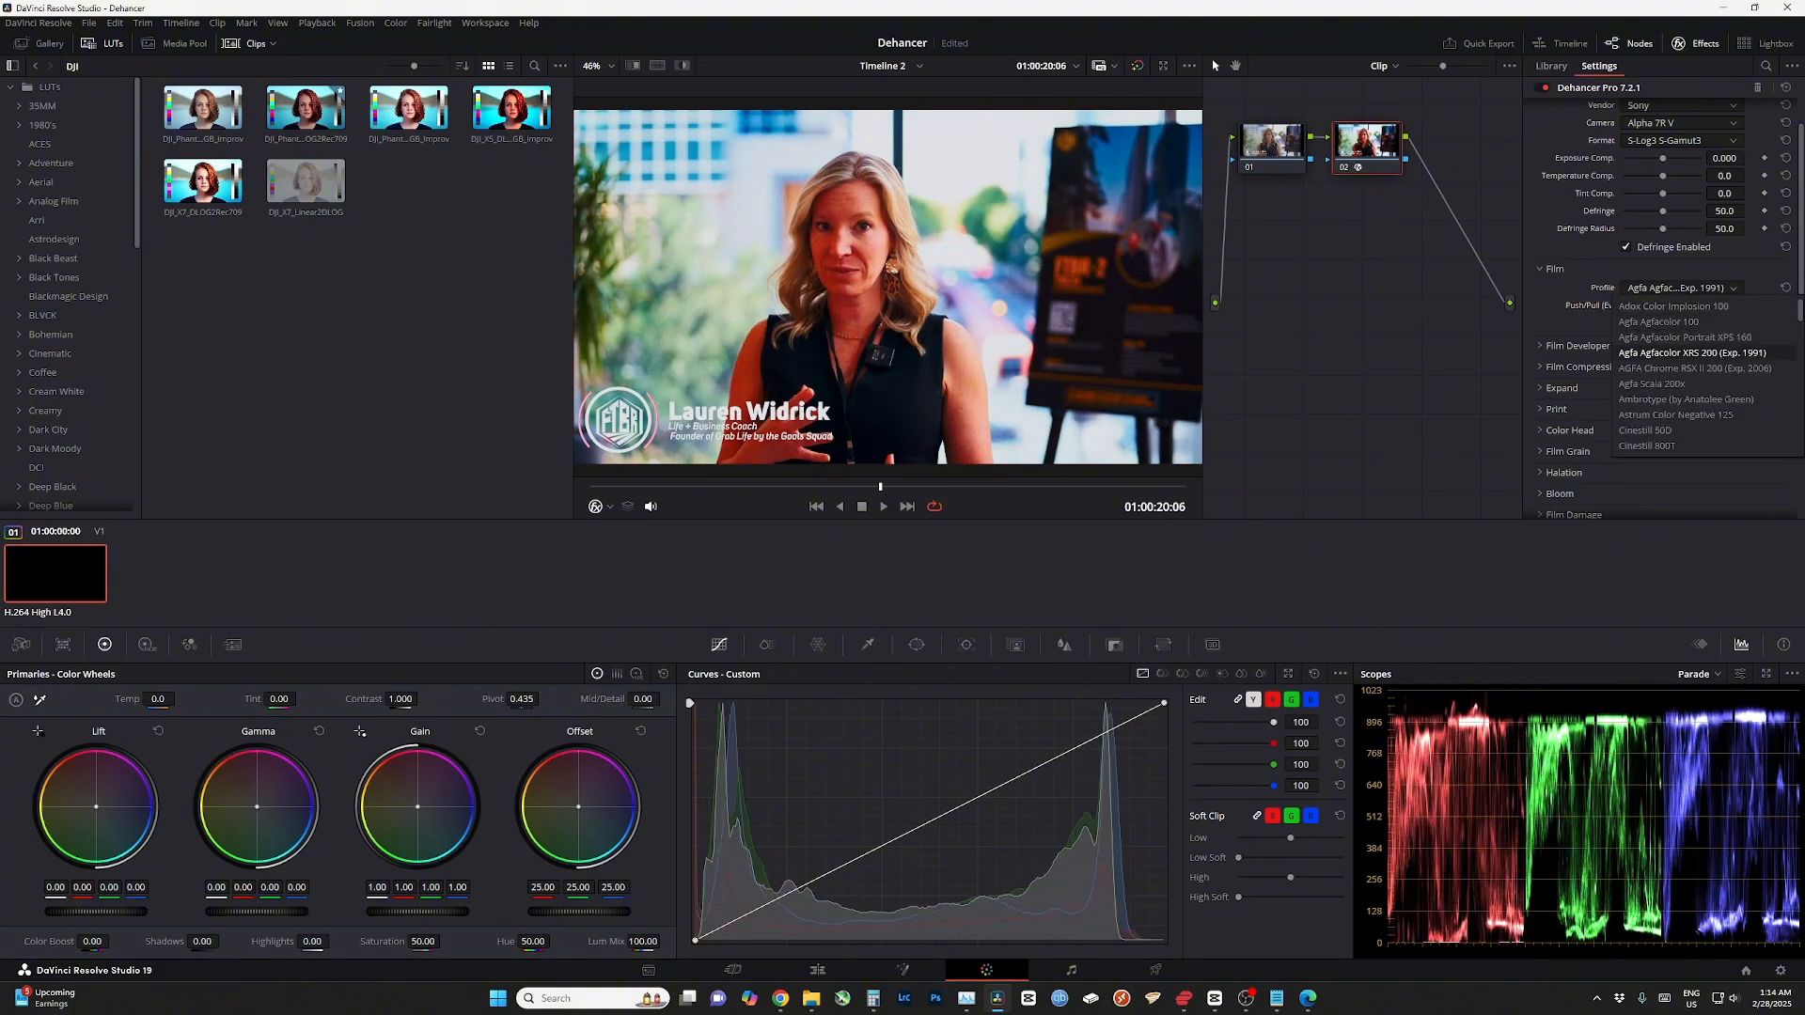
pyautogui.click(1658, 369)
pyautogui.click(1680, 287)
pyautogui.click(1658, 385)
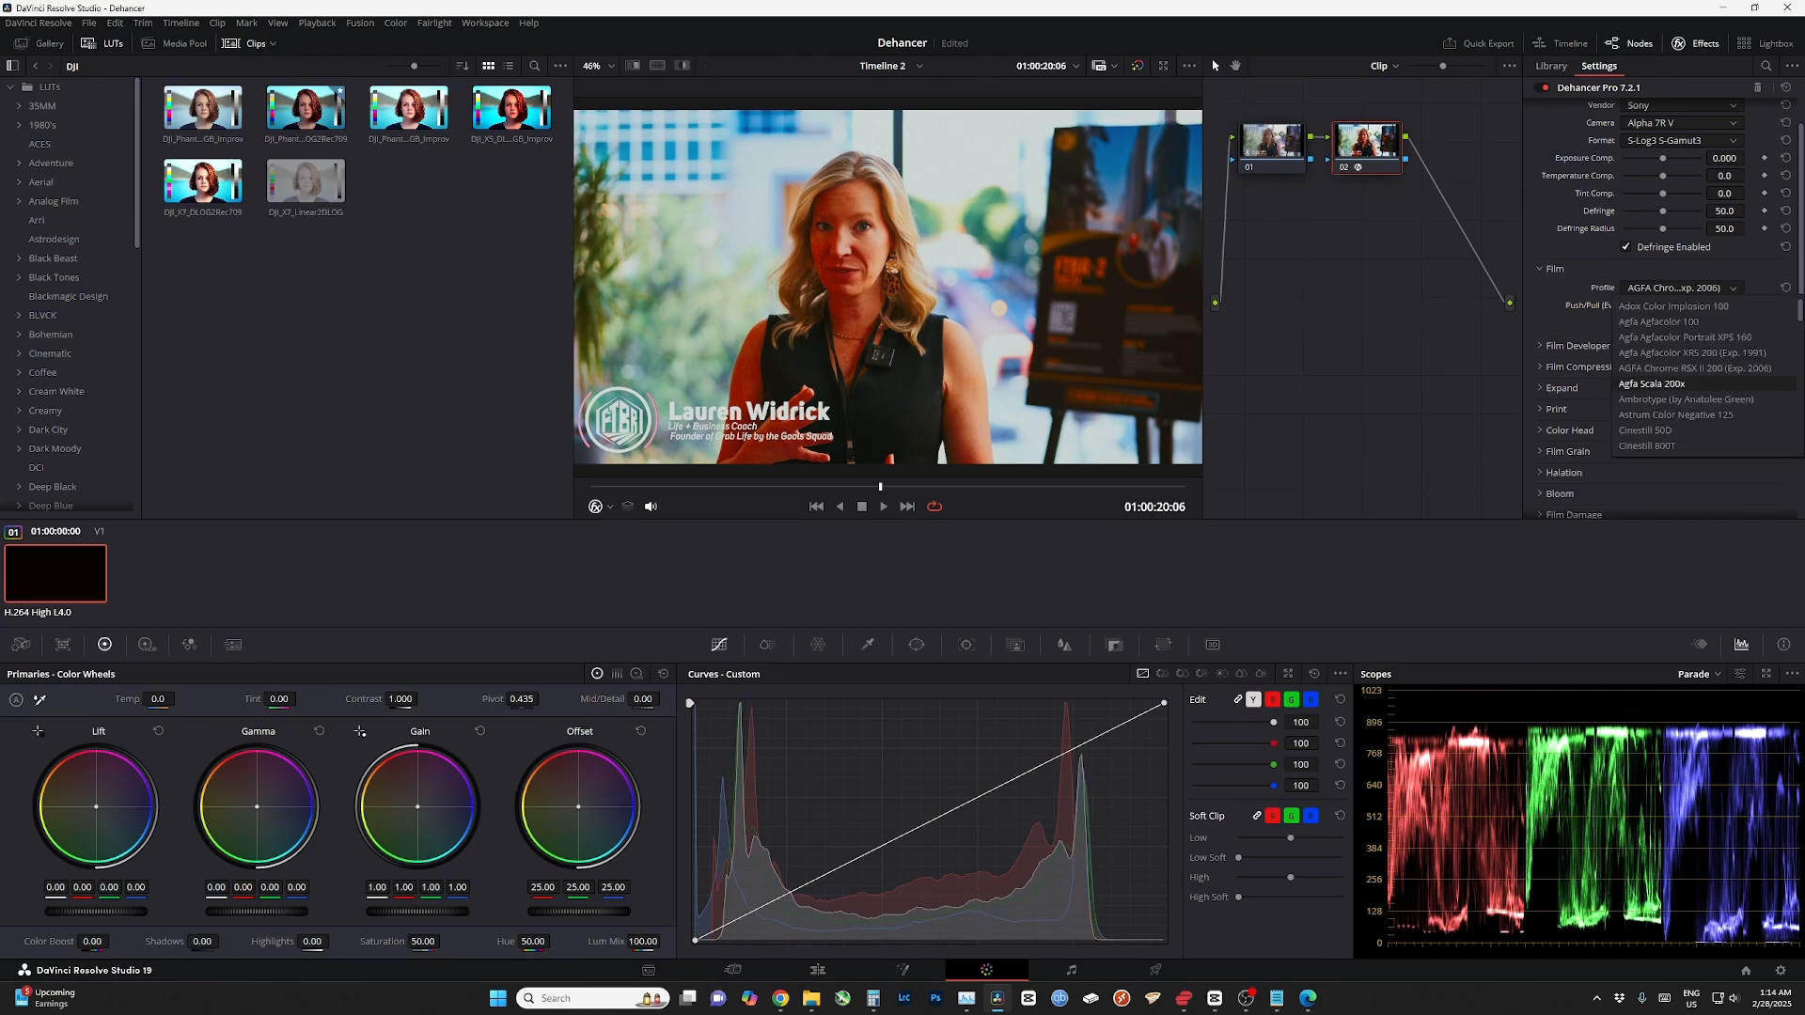
# - Try the Ambrotype, Astrum Color Negative 125 and Cinestill 50D film profiles one after another
pyautogui.click(1680, 288)
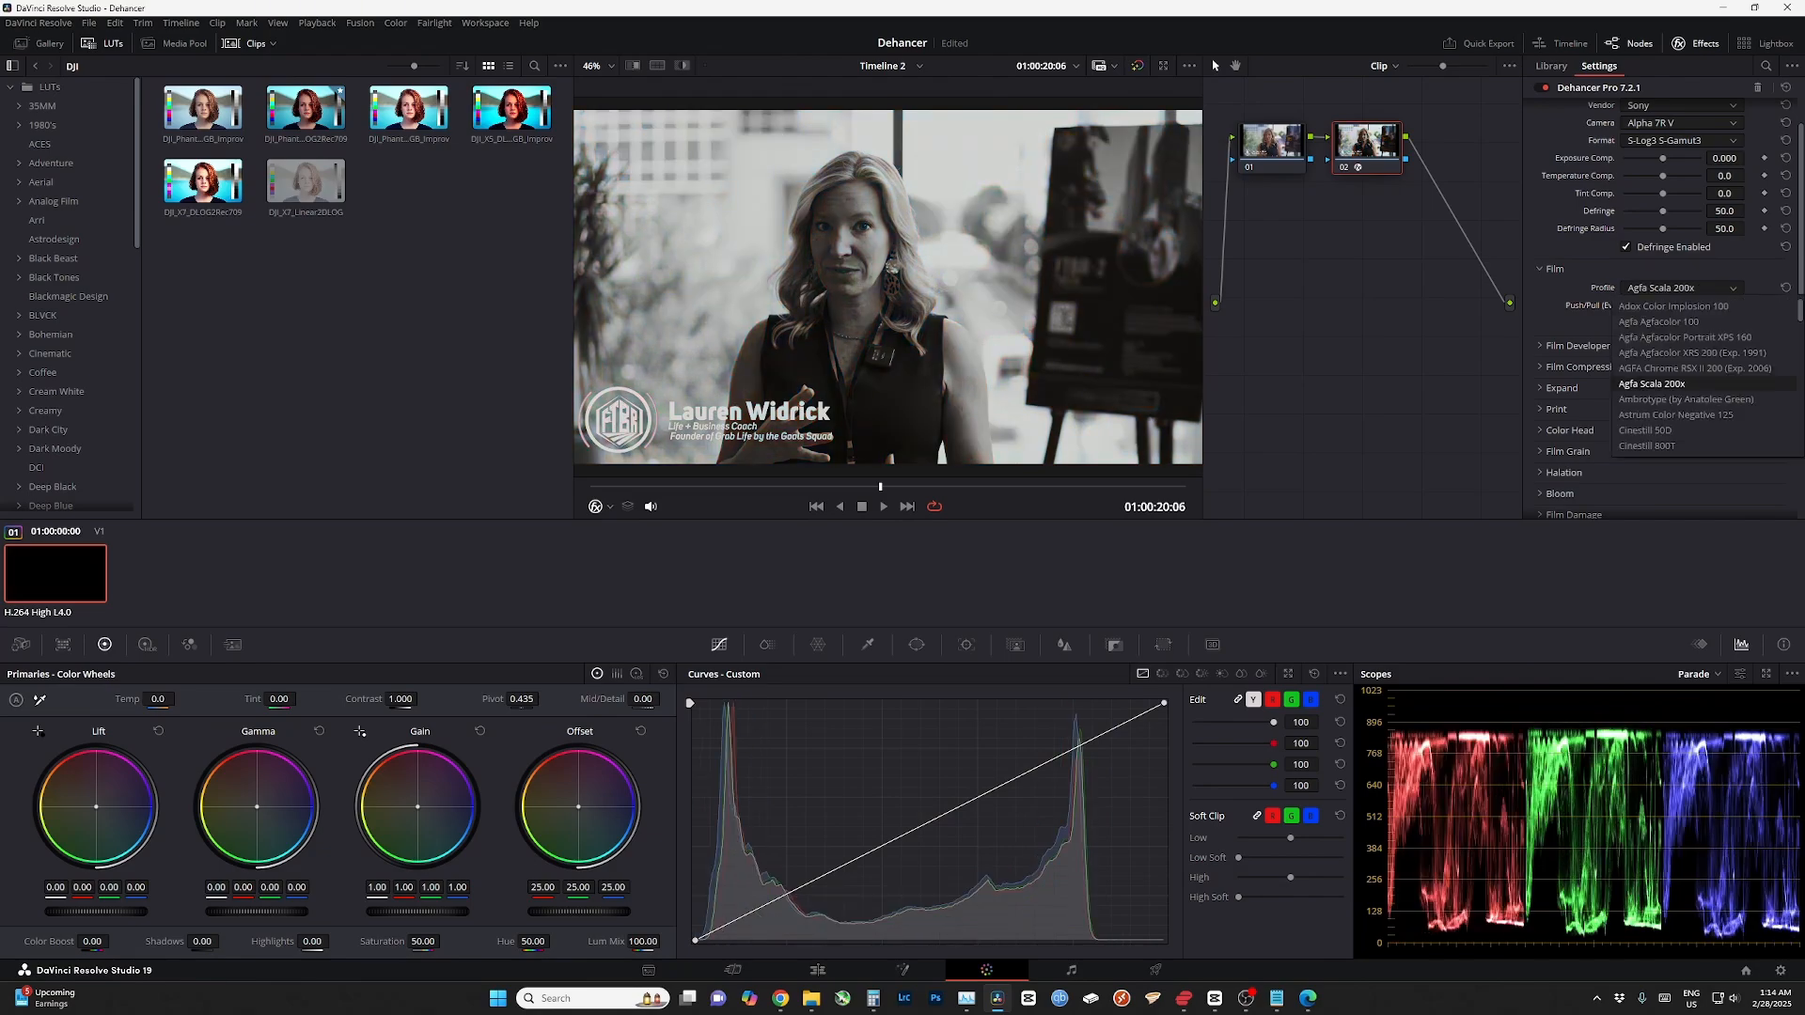
pyautogui.click(1658, 400)
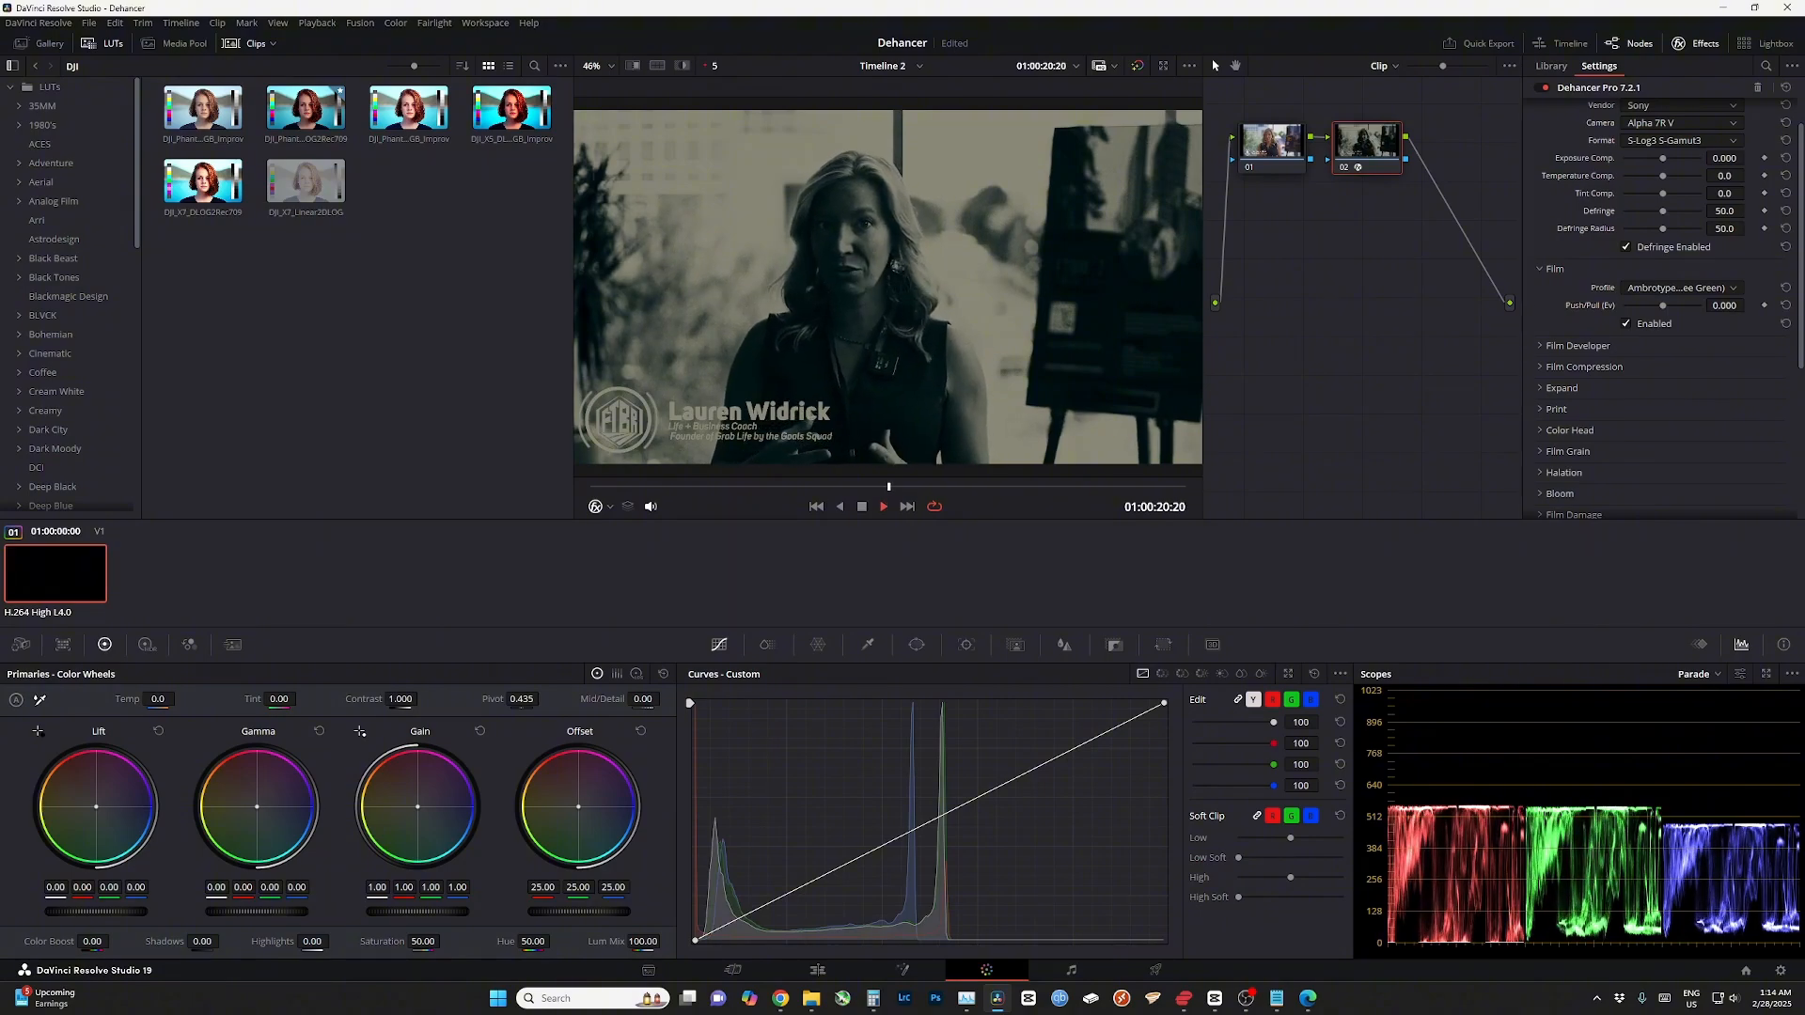
pyautogui.click(1679, 287)
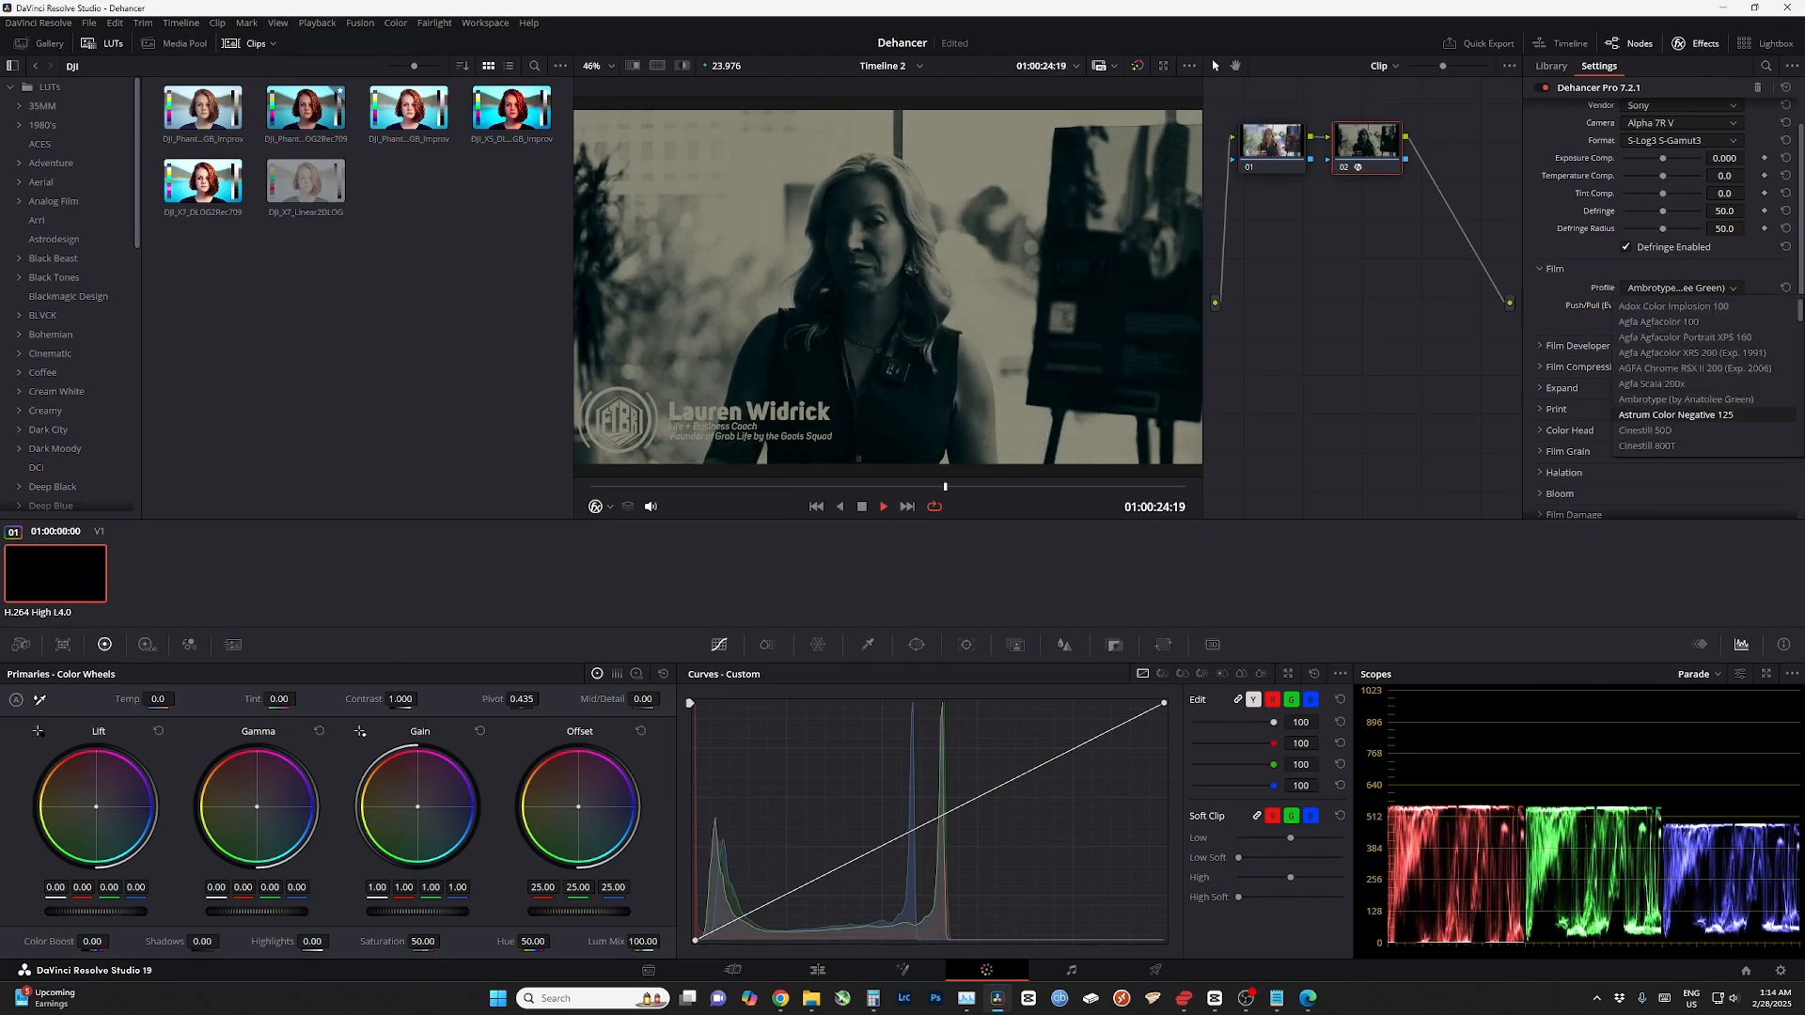
pyautogui.click(1683, 415)
pyautogui.click(1680, 288)
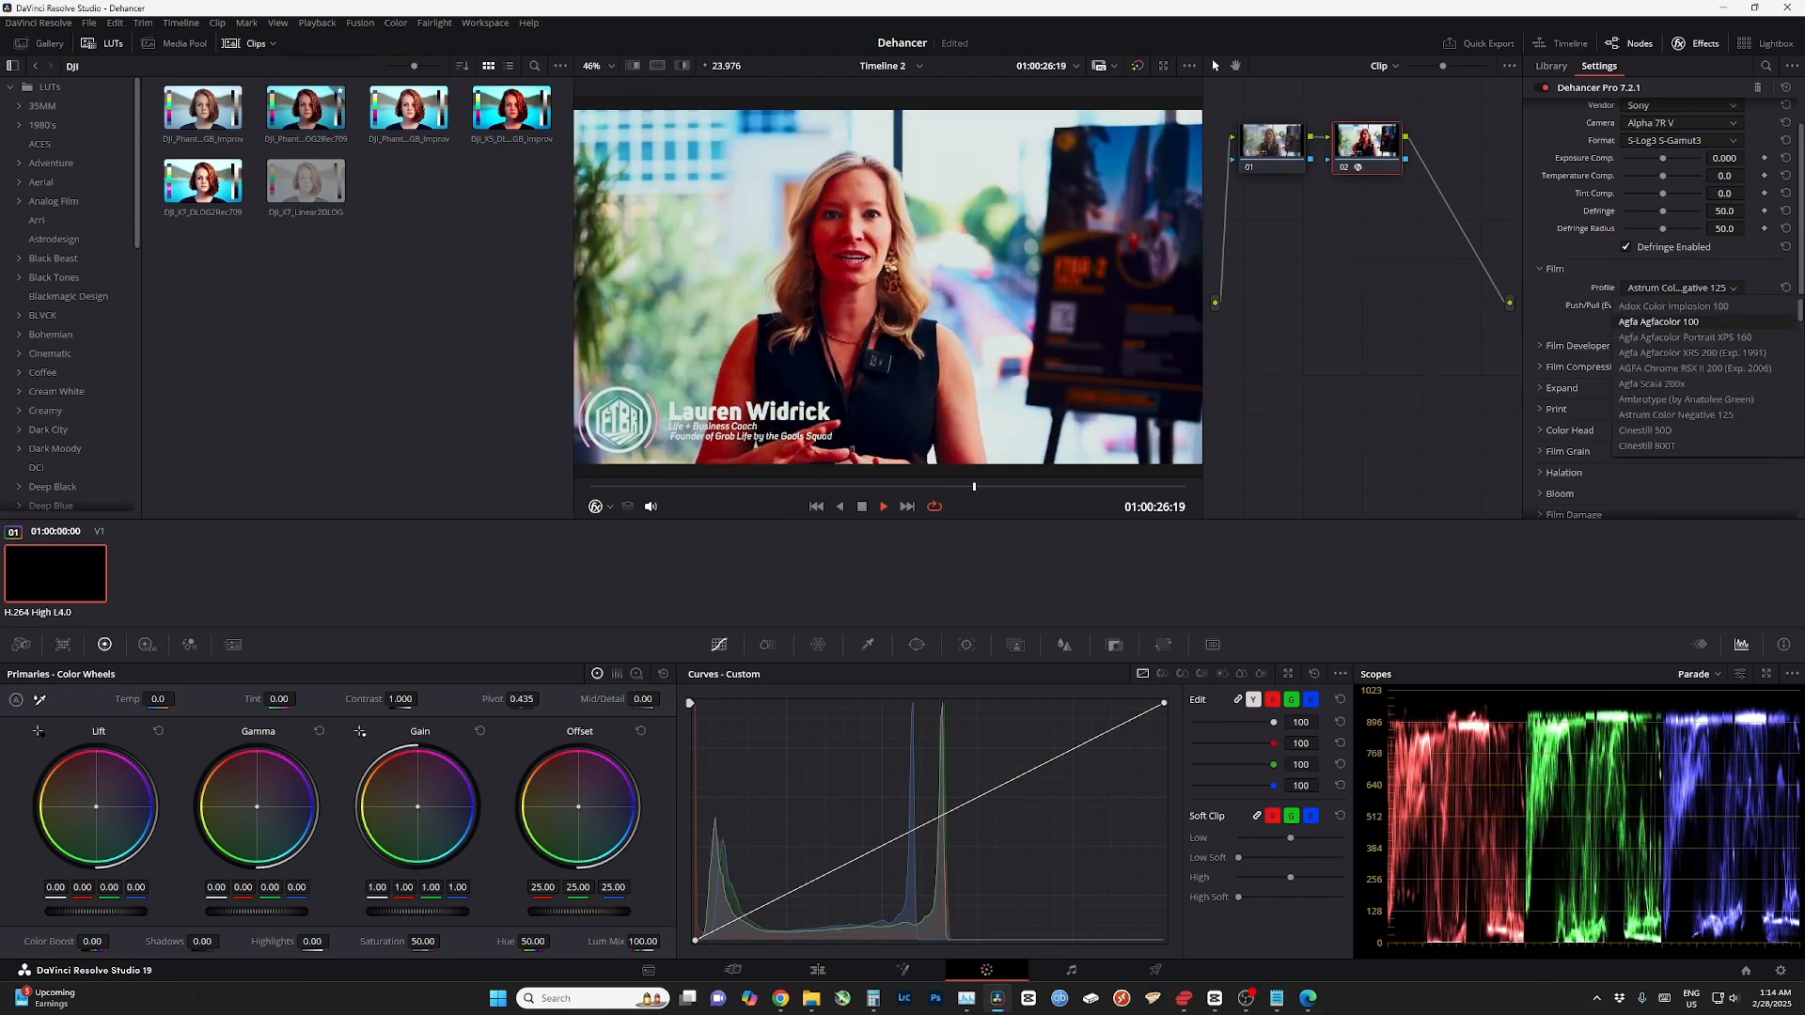
pyautogui.click(1679, 430)
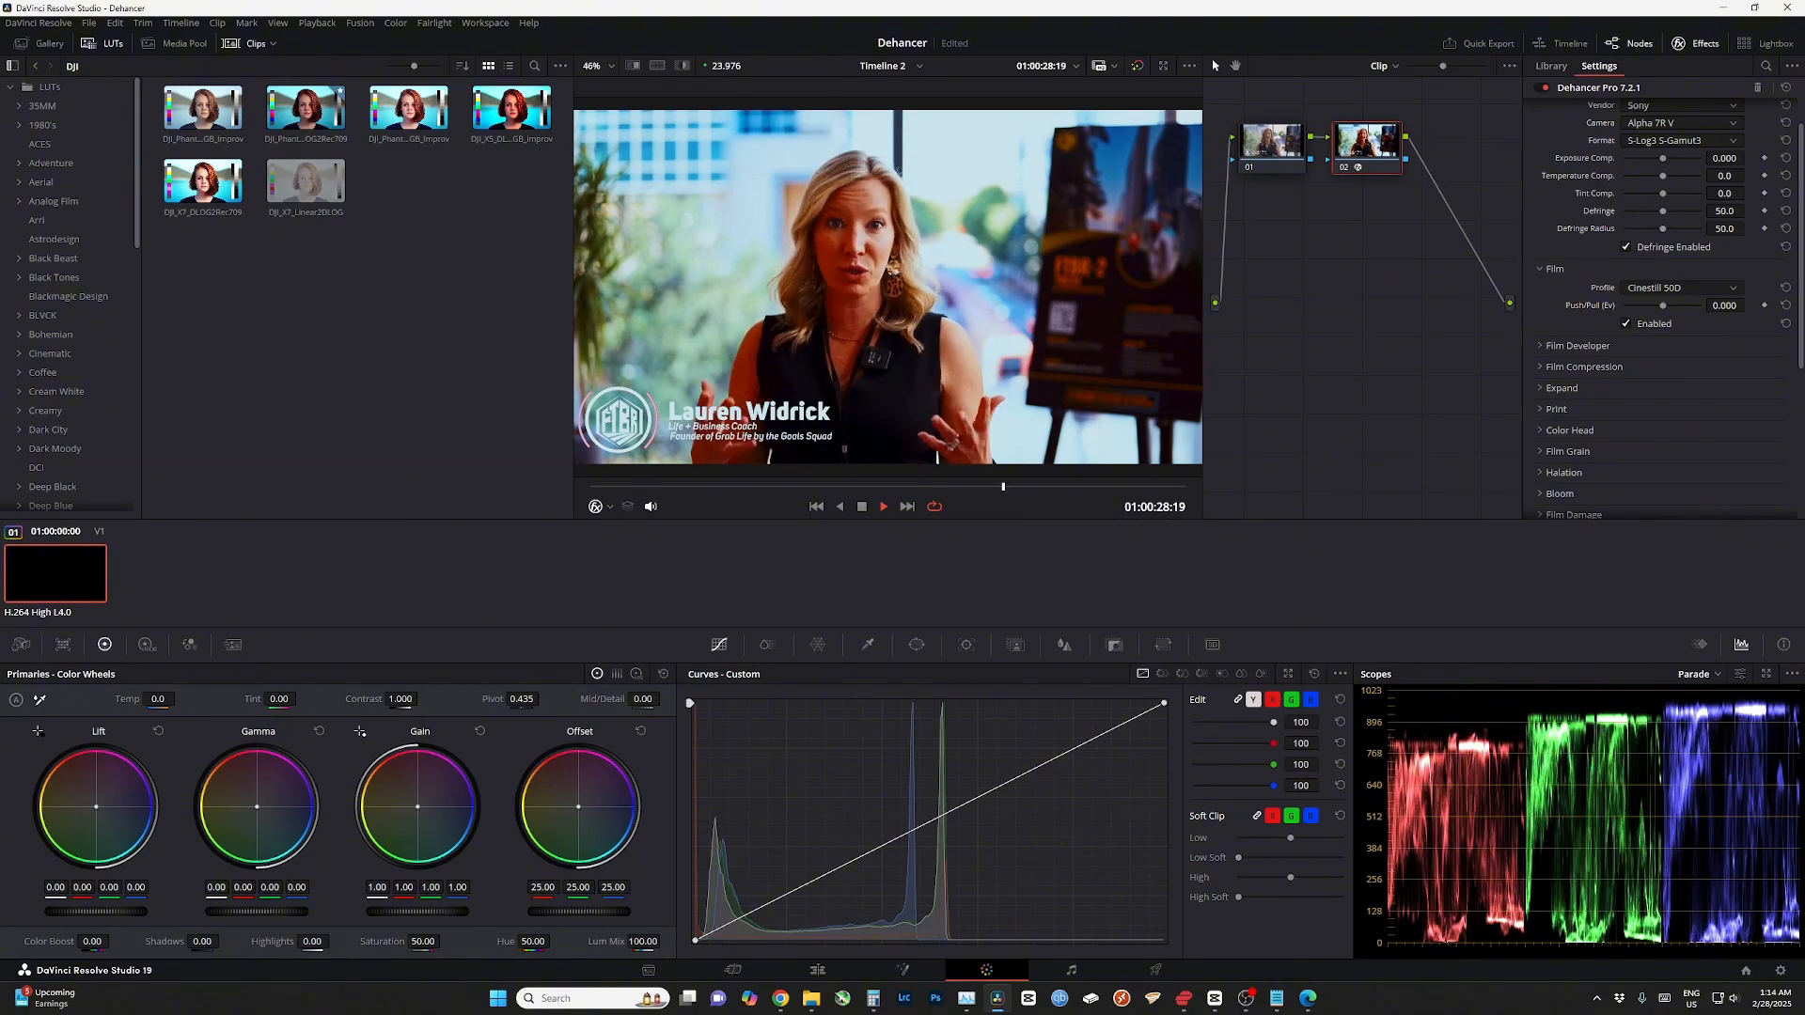
# - Try the Cinestill 800T, Fuji Eterna Vivid 500 and Fuji Reala 500D film profiles in sequence
pyautogui.click(1679, 288)
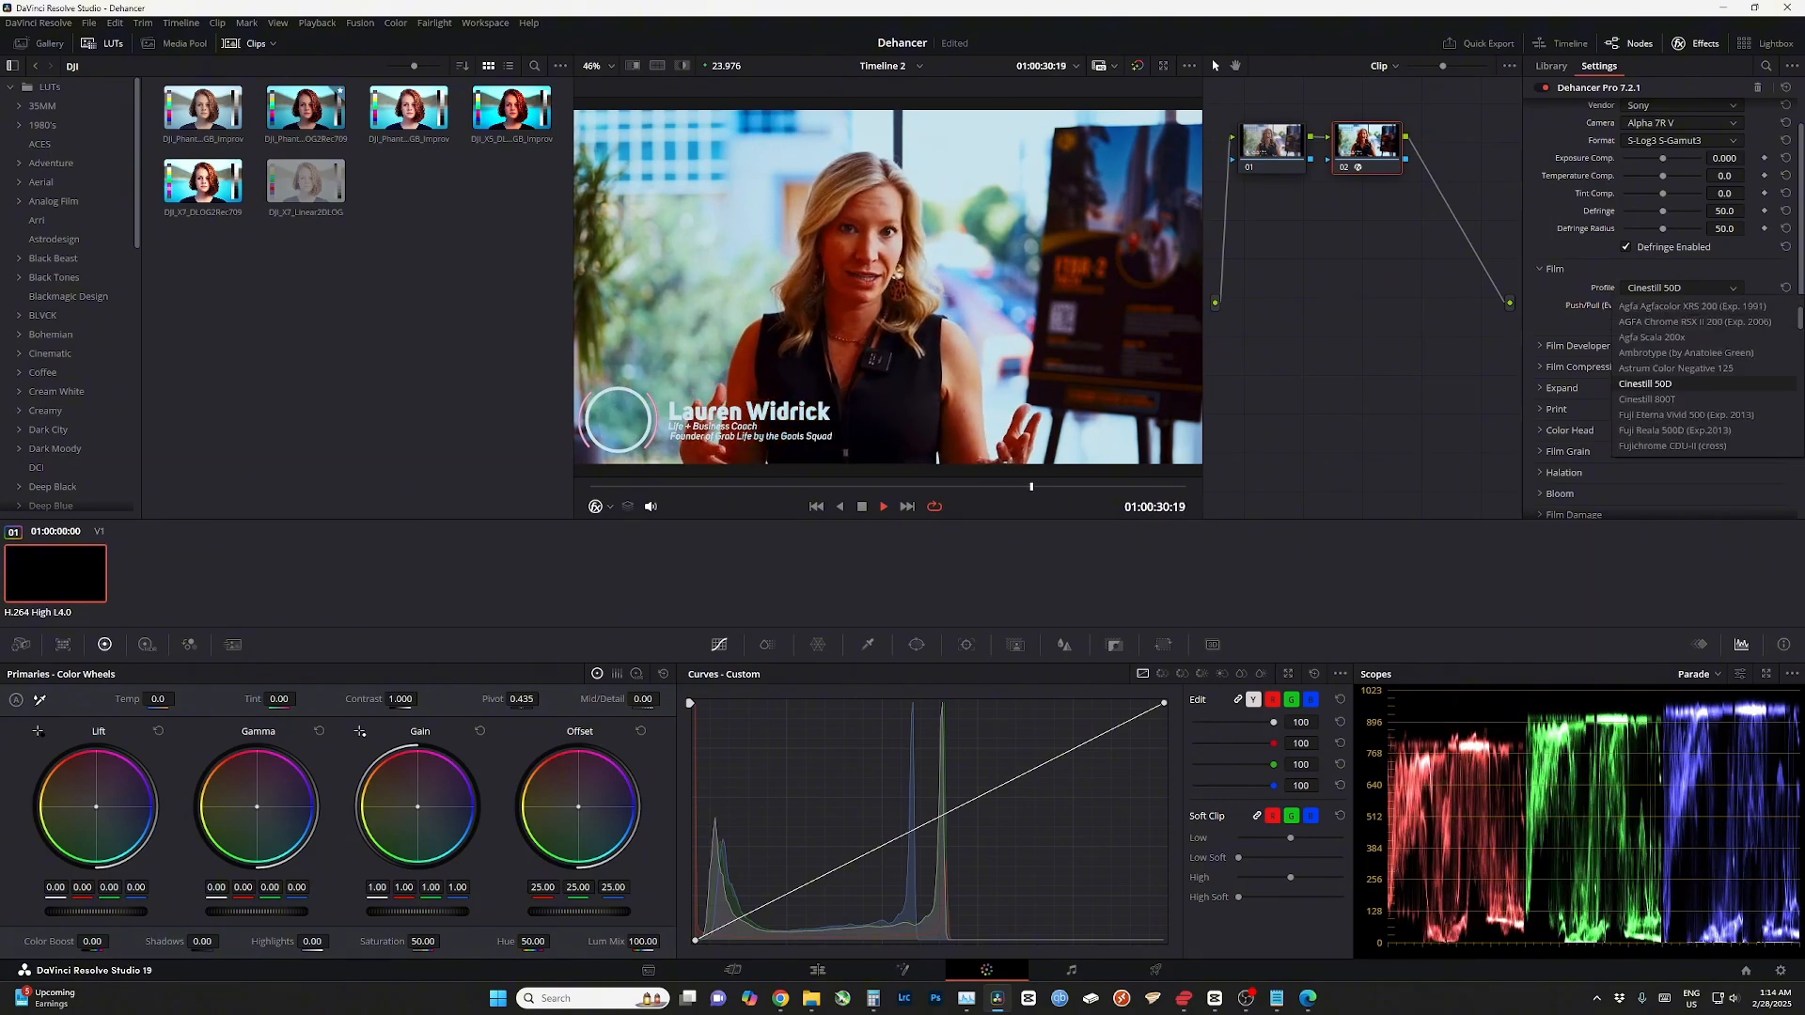
pyautogui.click(1659, 400)
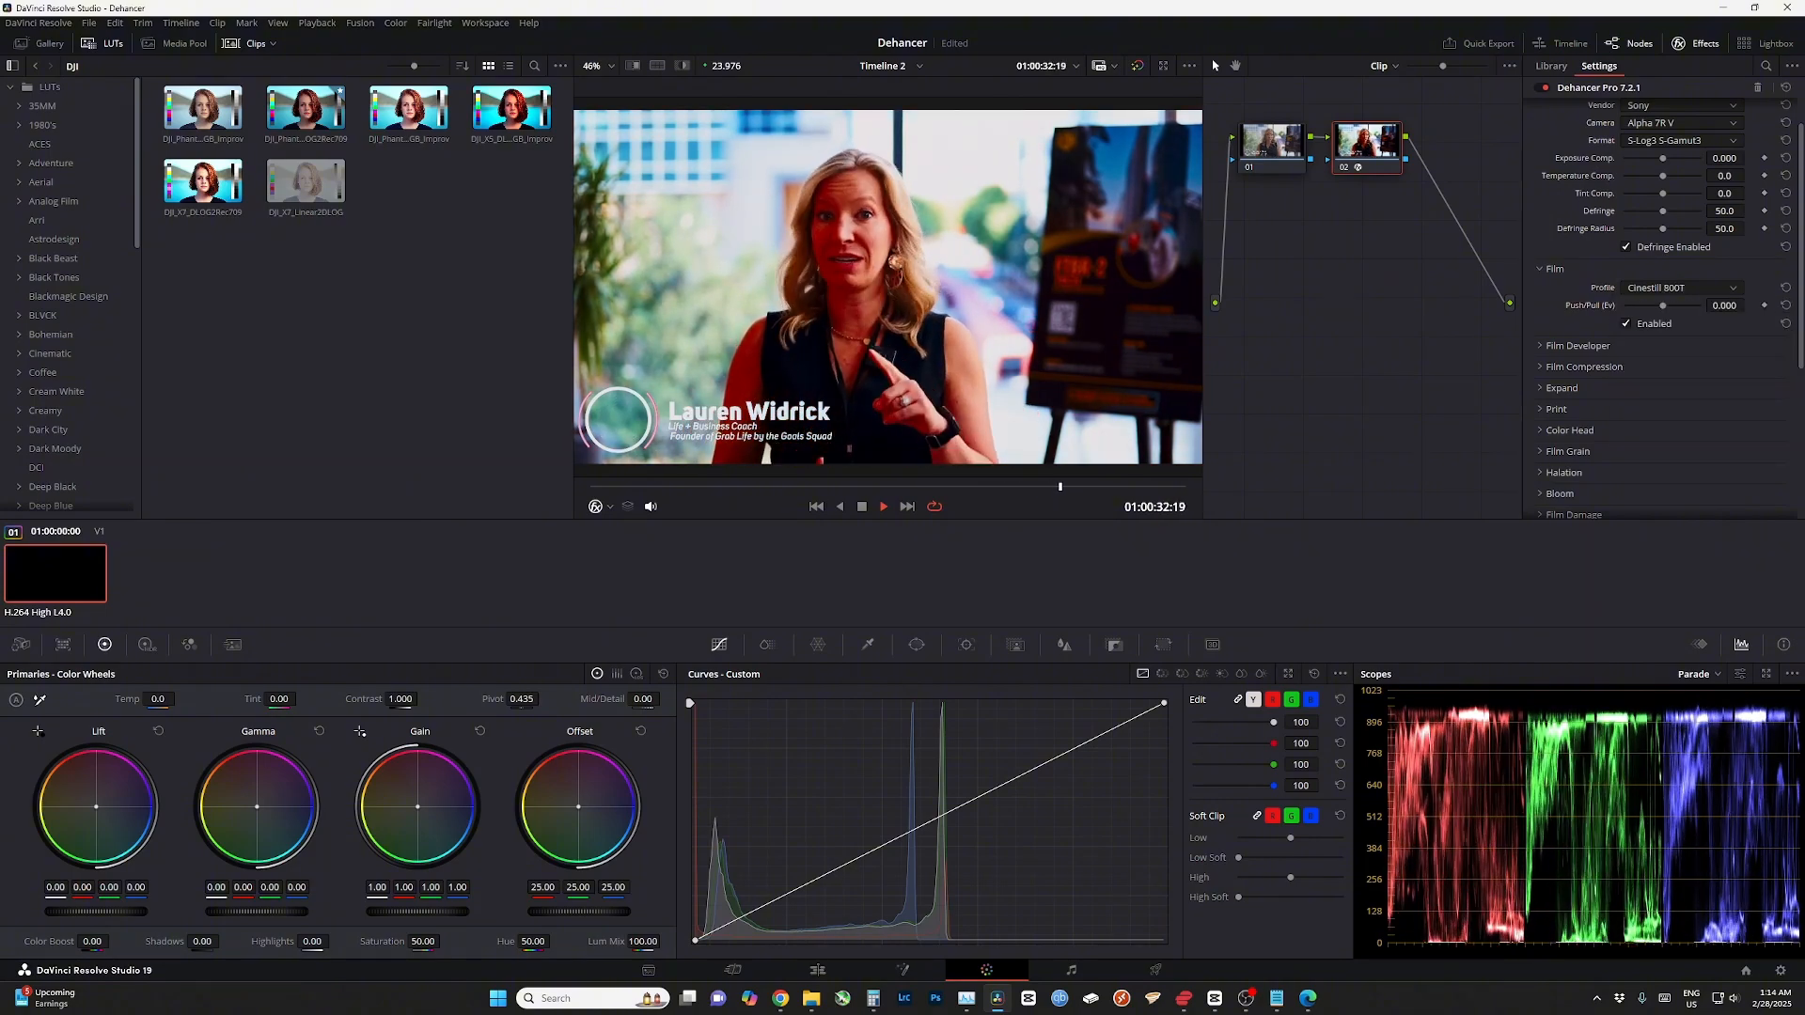
pyautogui.click(1680, 288)
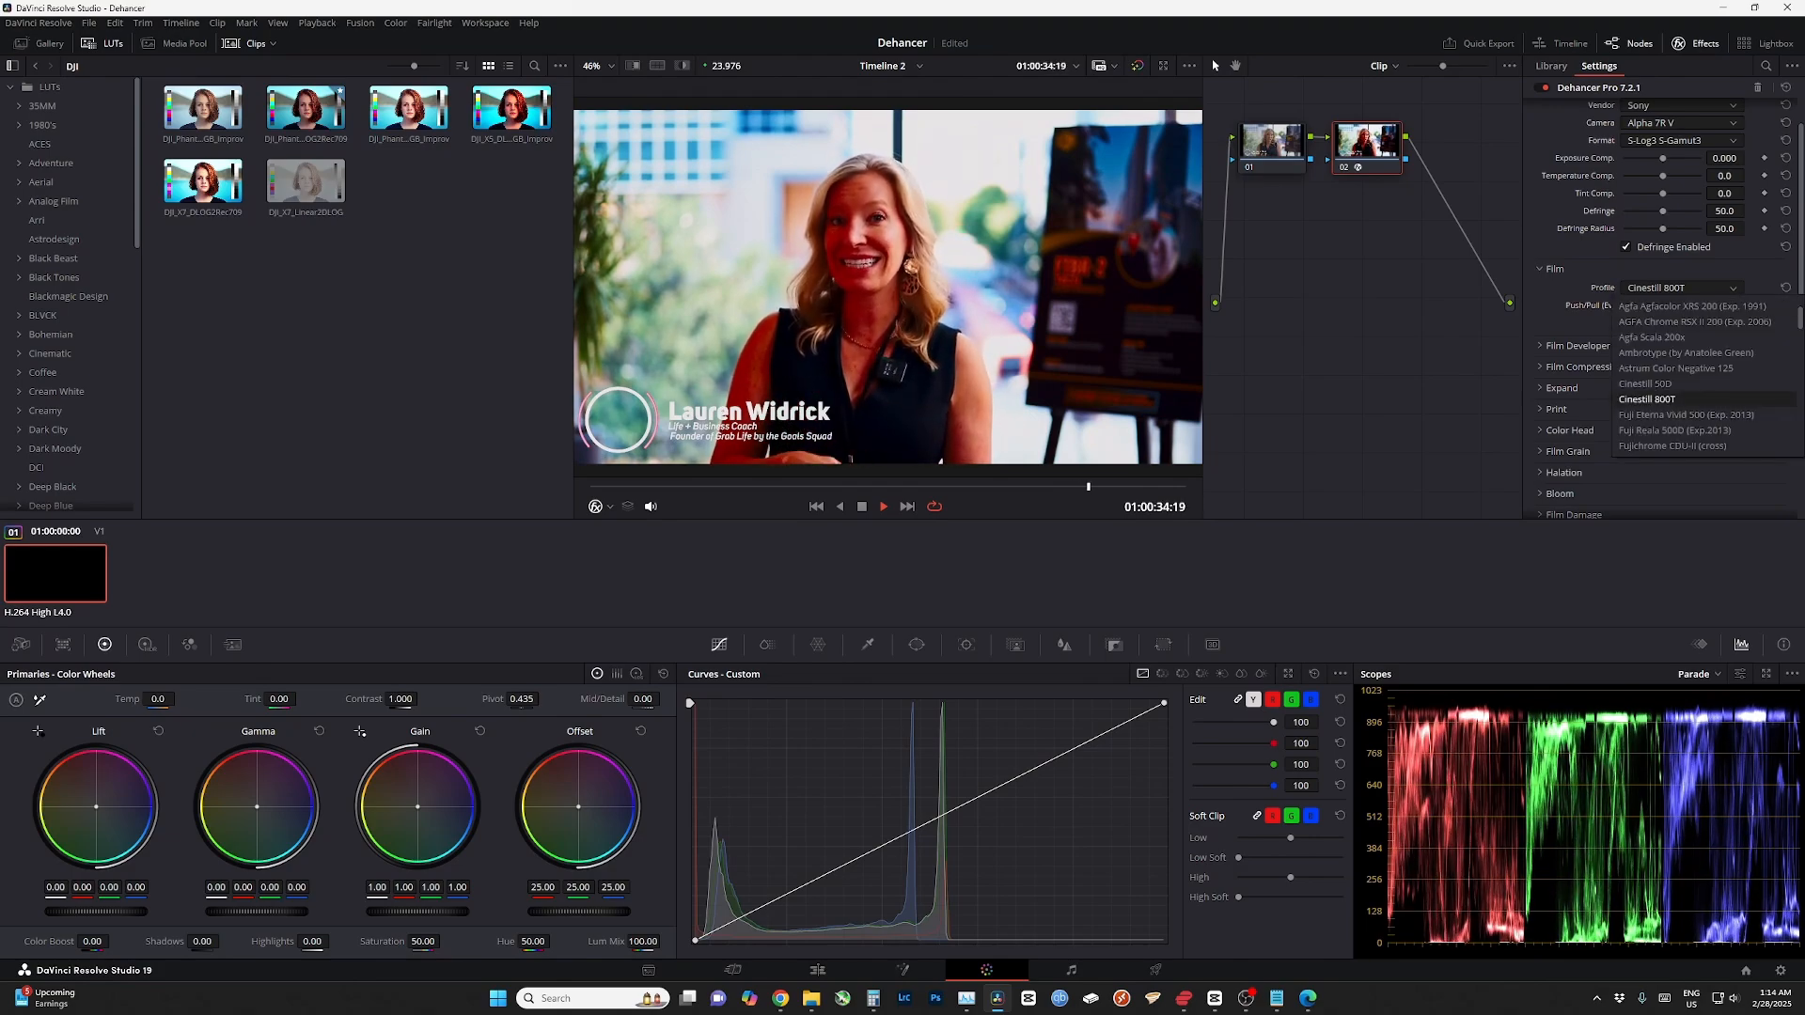
pyautogui.click(1685, 415)
pyautogui.click(1679, 288)
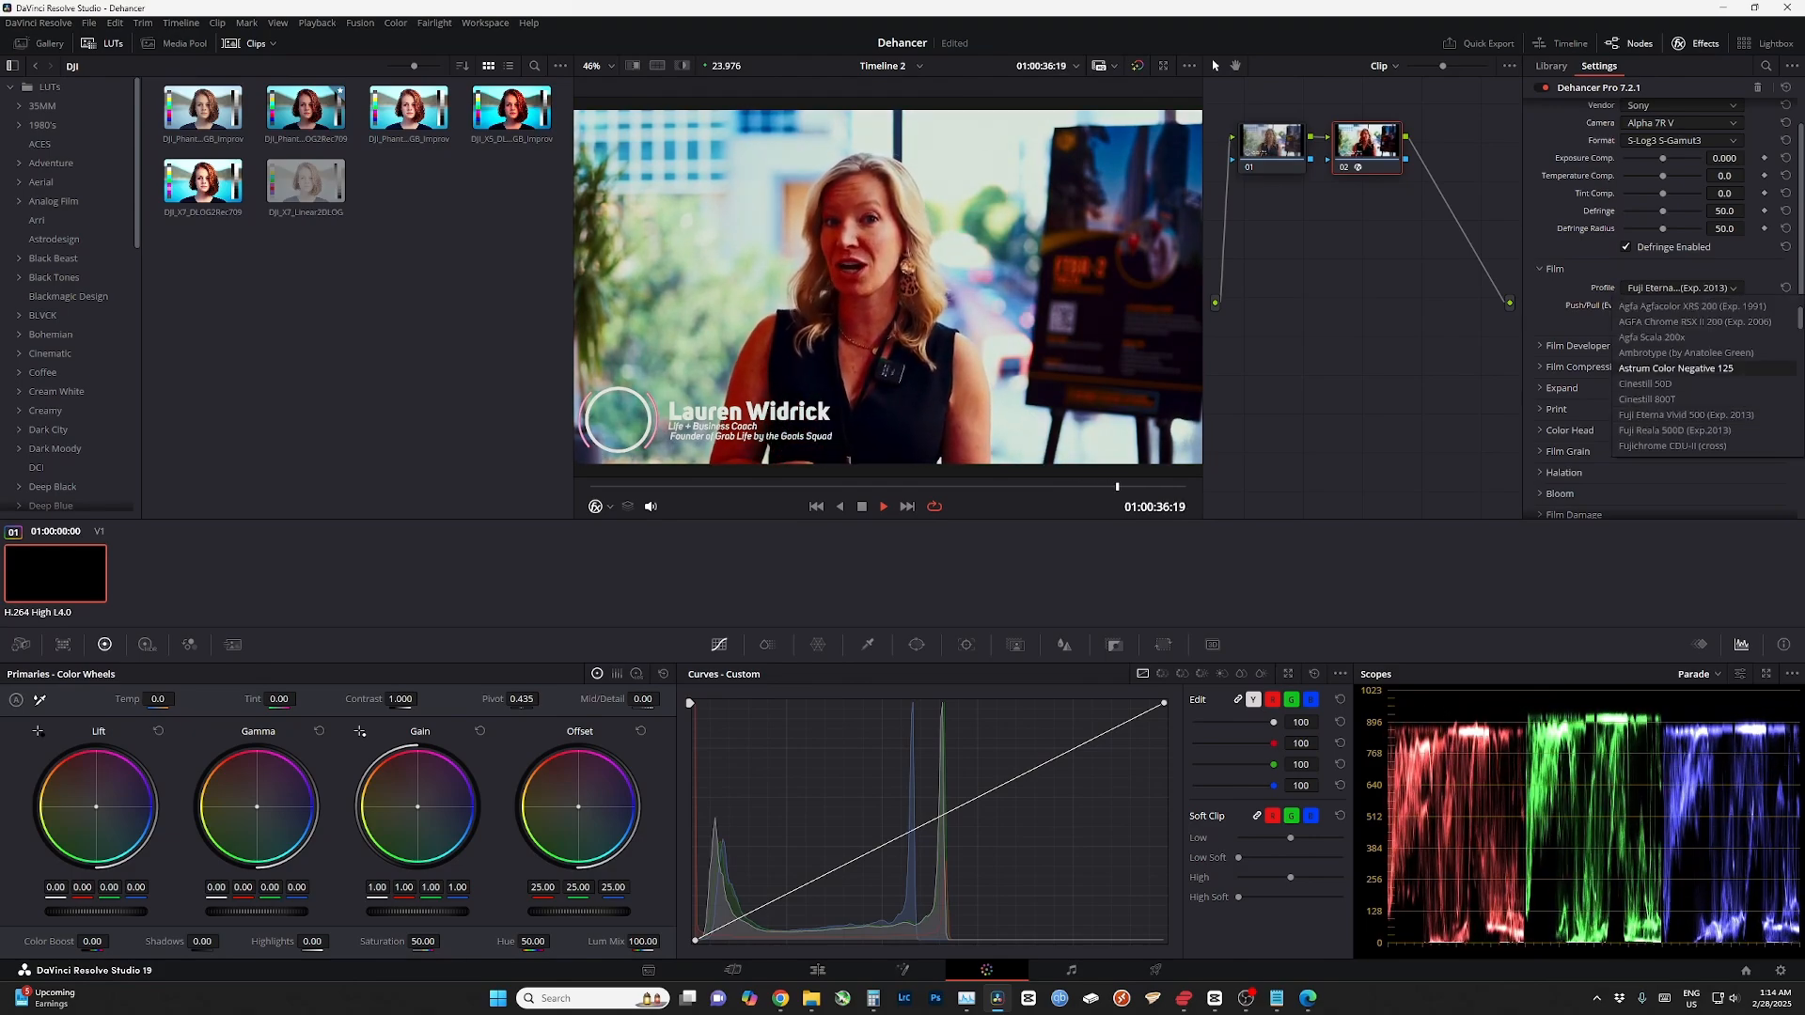
pyautogui.click(1674, 430)
# - Try the Fujichrome CDU-II (cross) film profile and switch to Fujichrome Provia 100F
pyautogui.click(1680, 287)
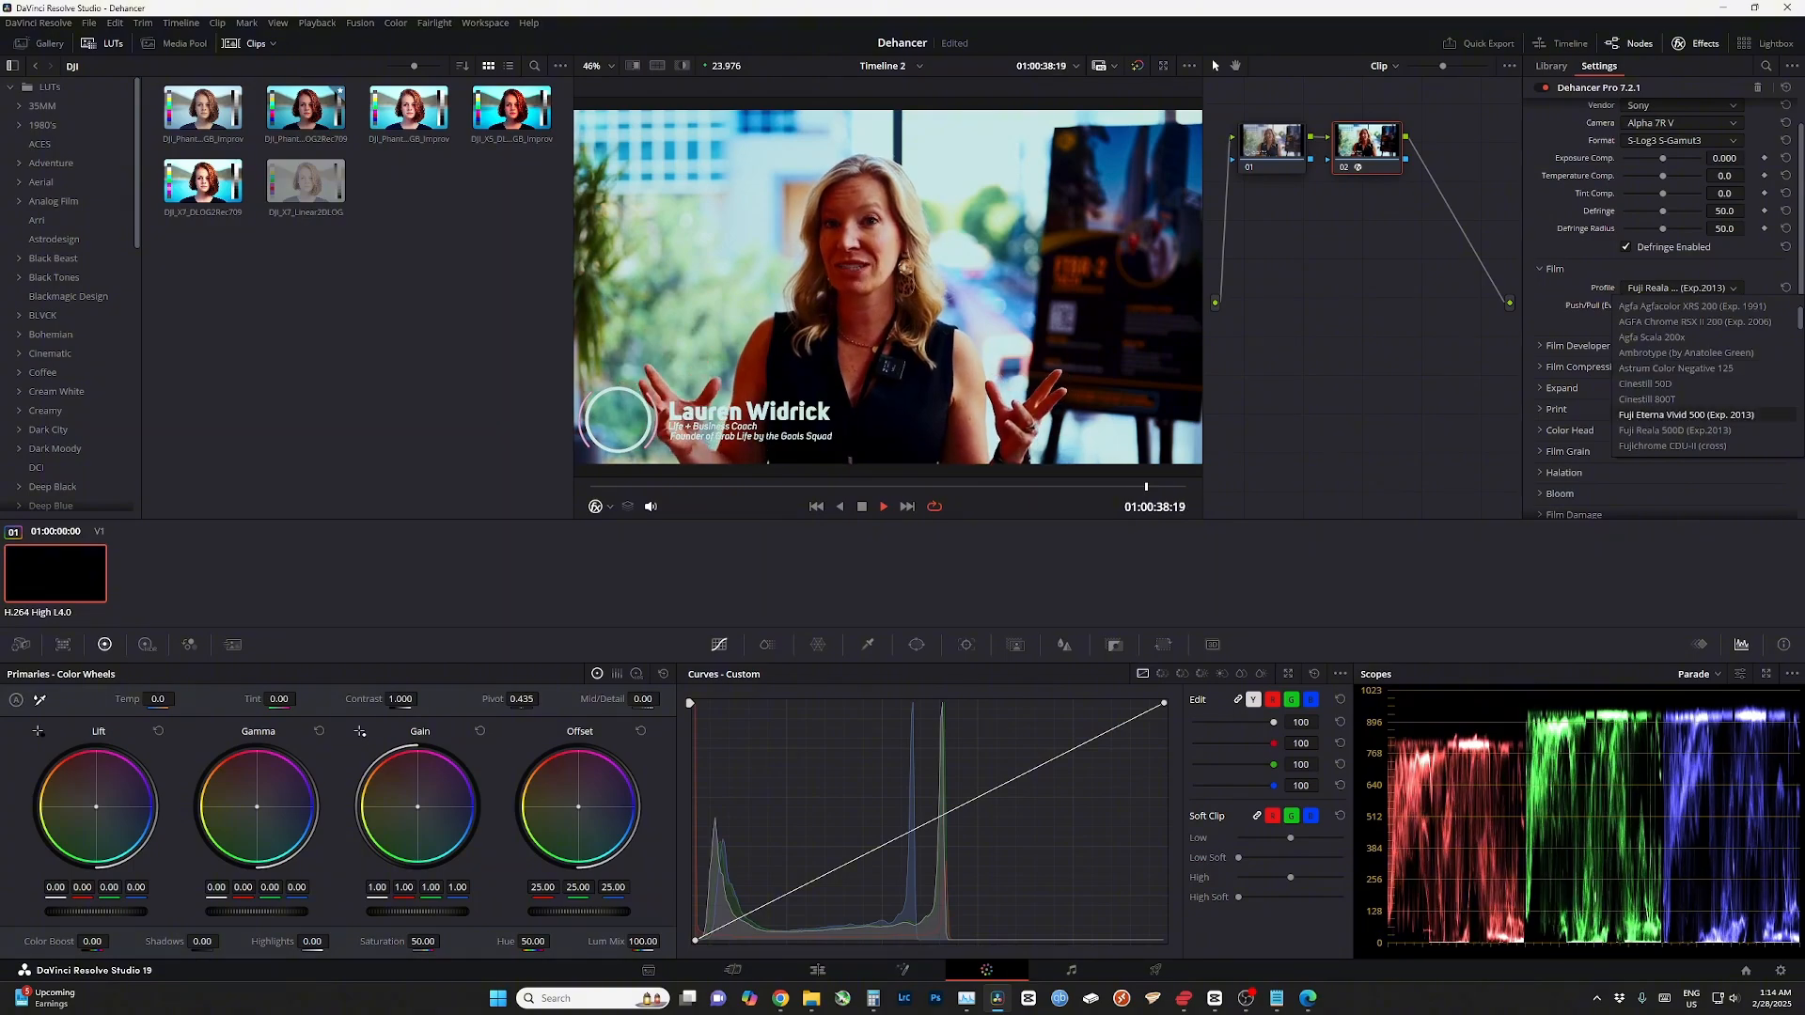
pyautogui.click(1674, 445)
pyautogui.click(1679, 288)
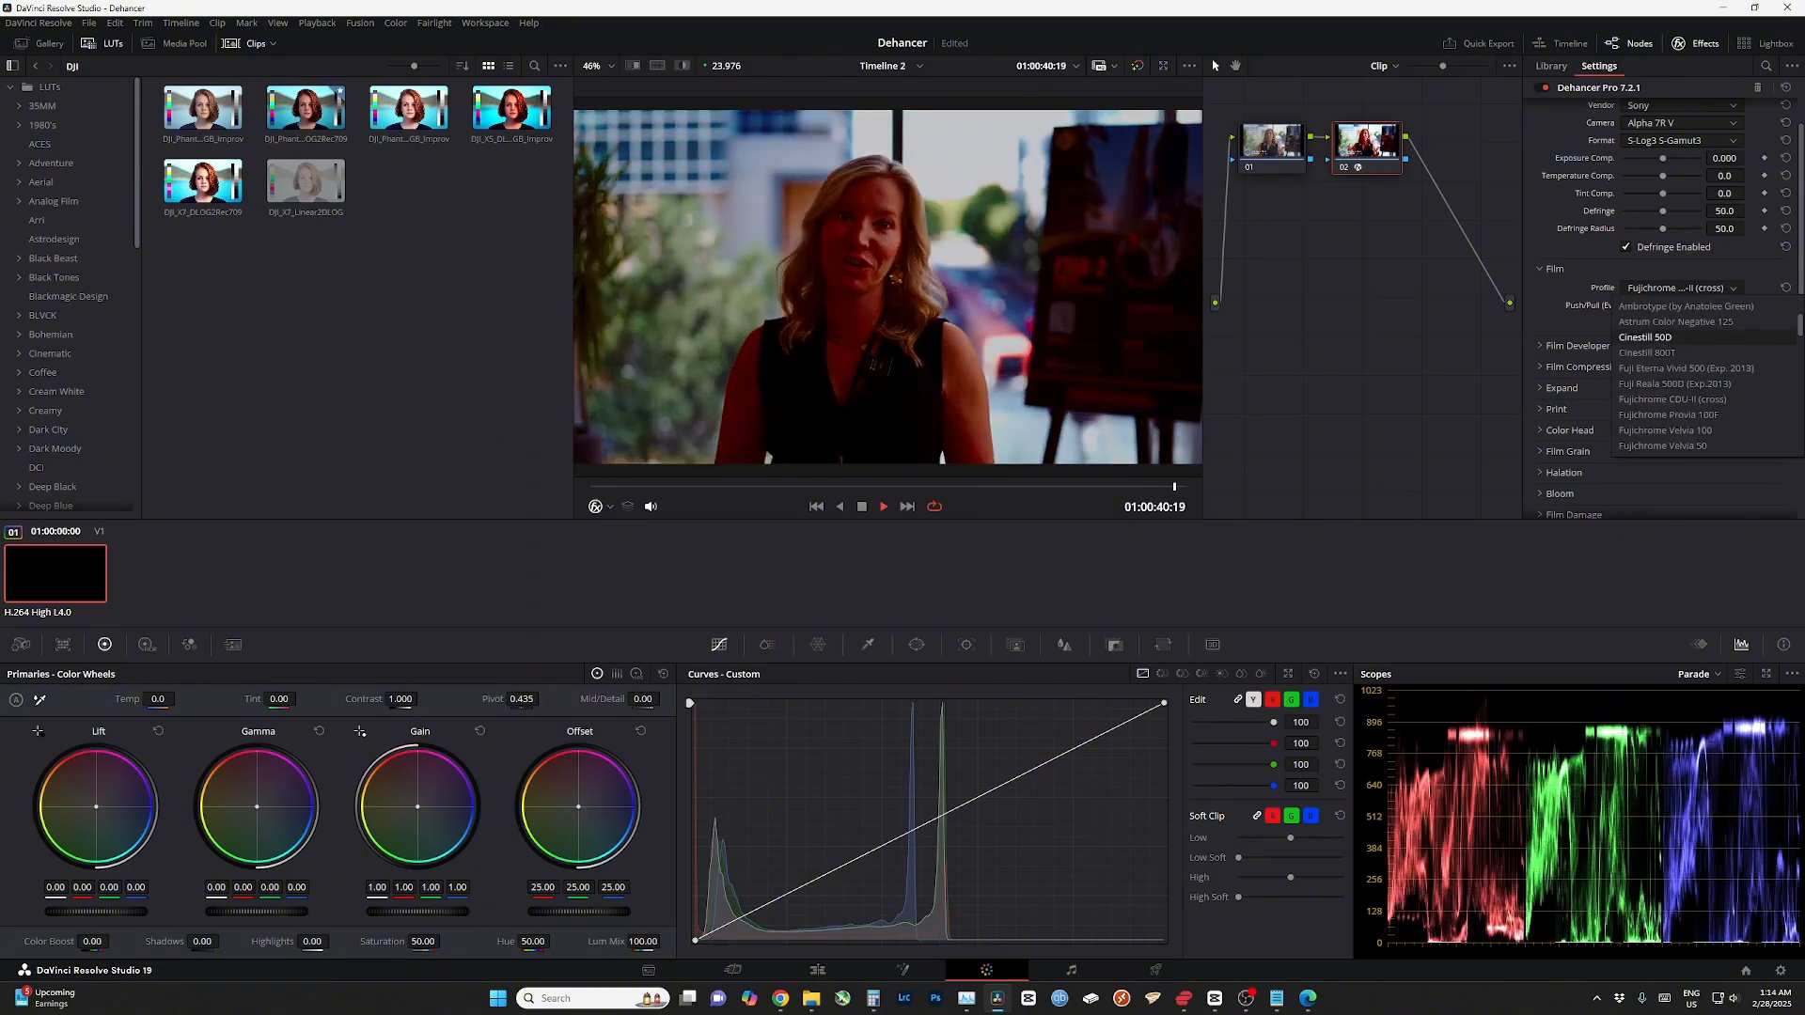
pyautogui.click(1672, 352)
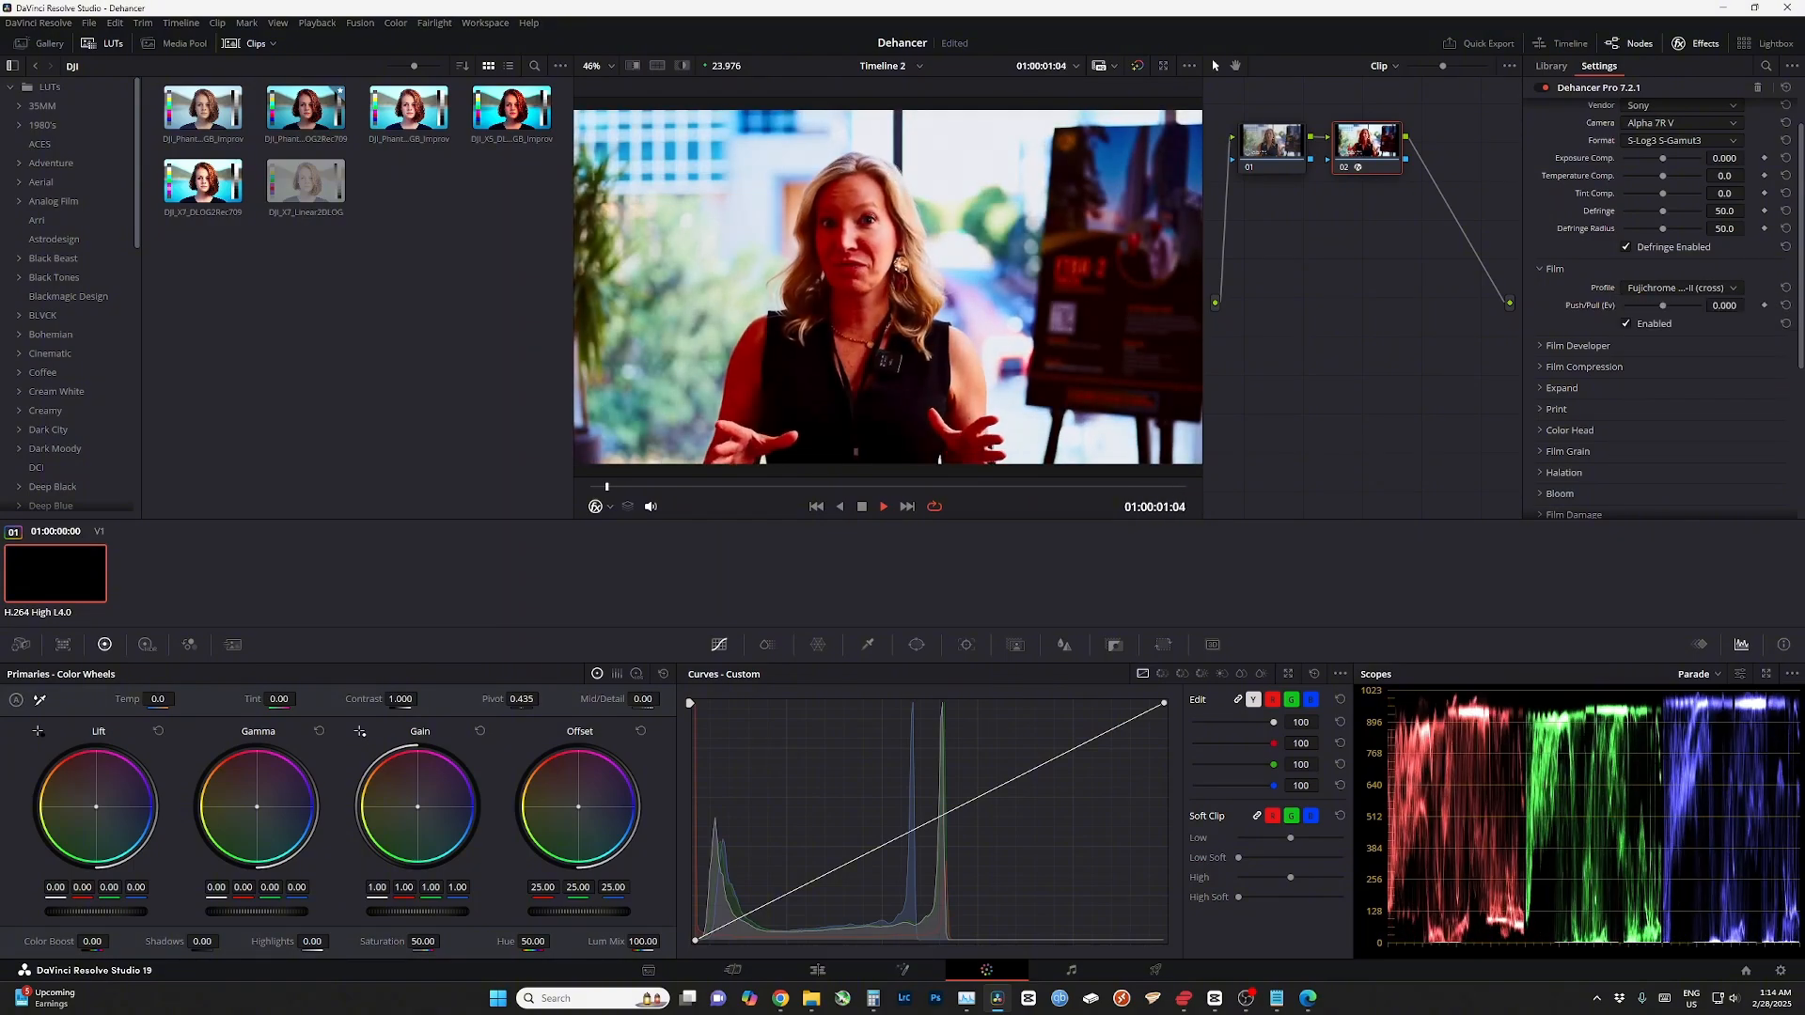
pyautogui.click(1680, 288)
pyautogui.click(1674, 368)
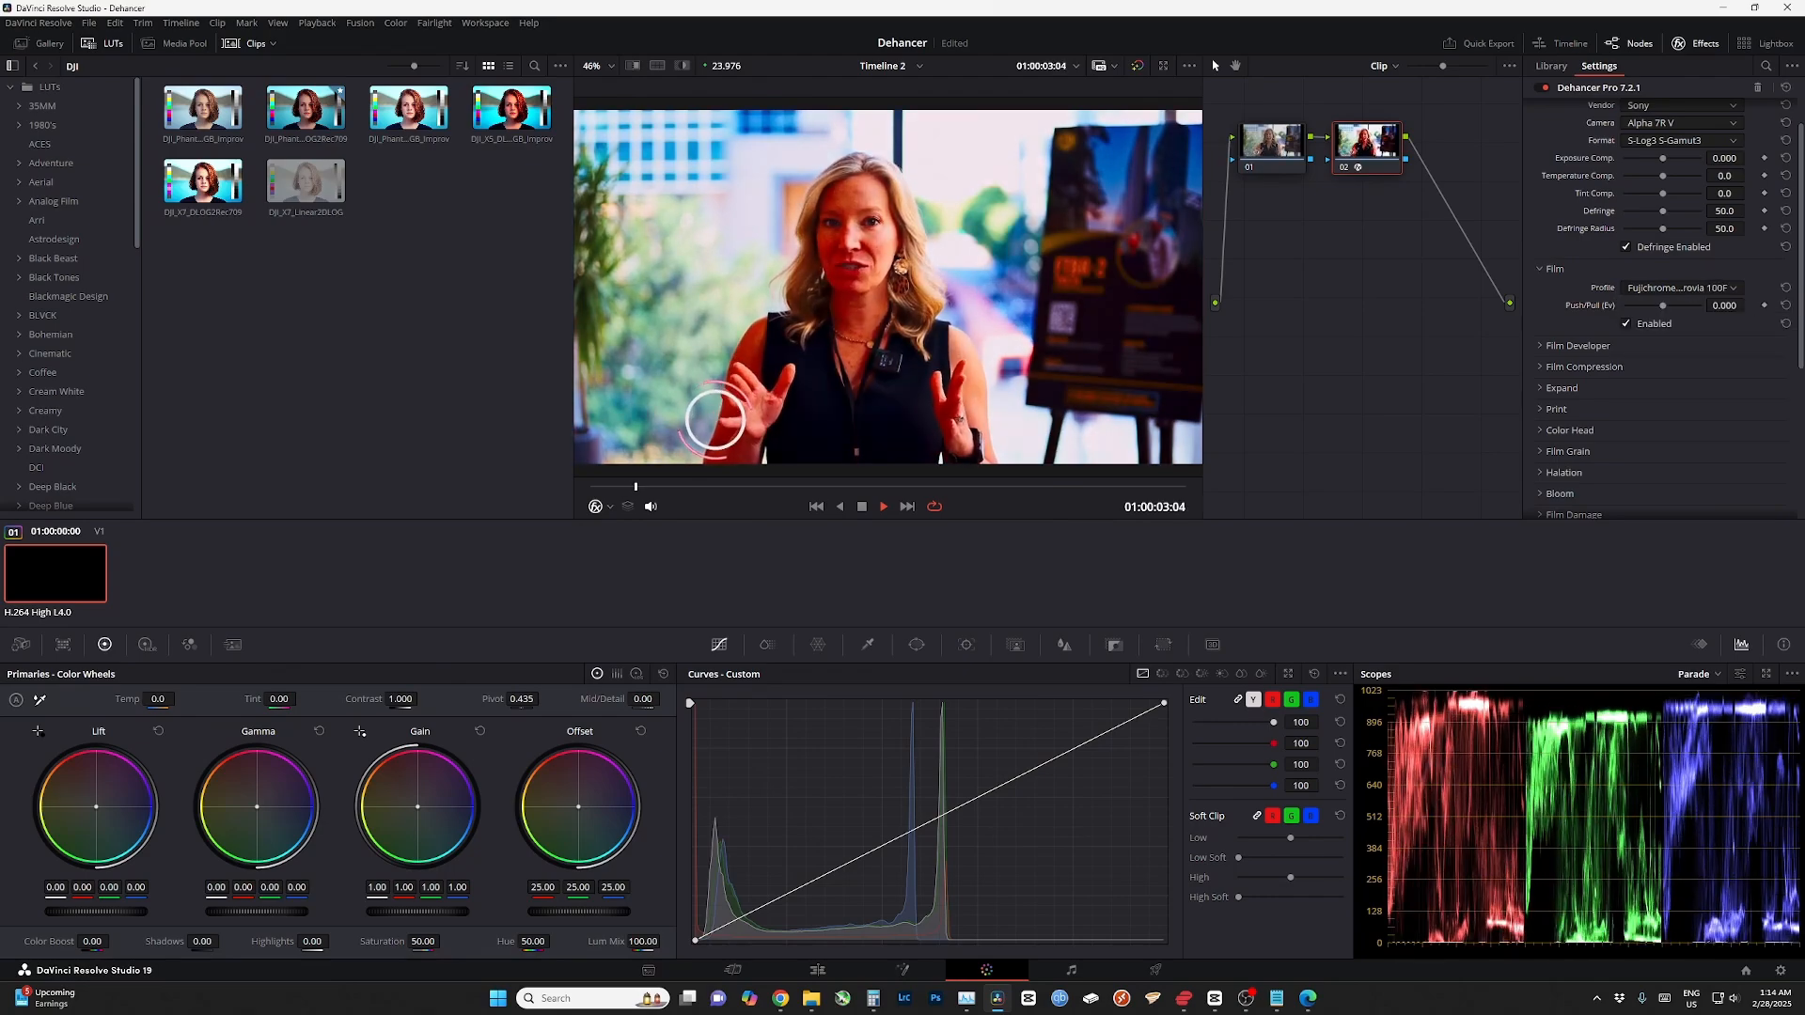
# - Try the Fujichrome Velvia 100, Fujichrome Velvia 50 and Fujicolor 100 film profiles in turn
pyautogui.click(1680, 288)
pyautogui.click(1674, 385)
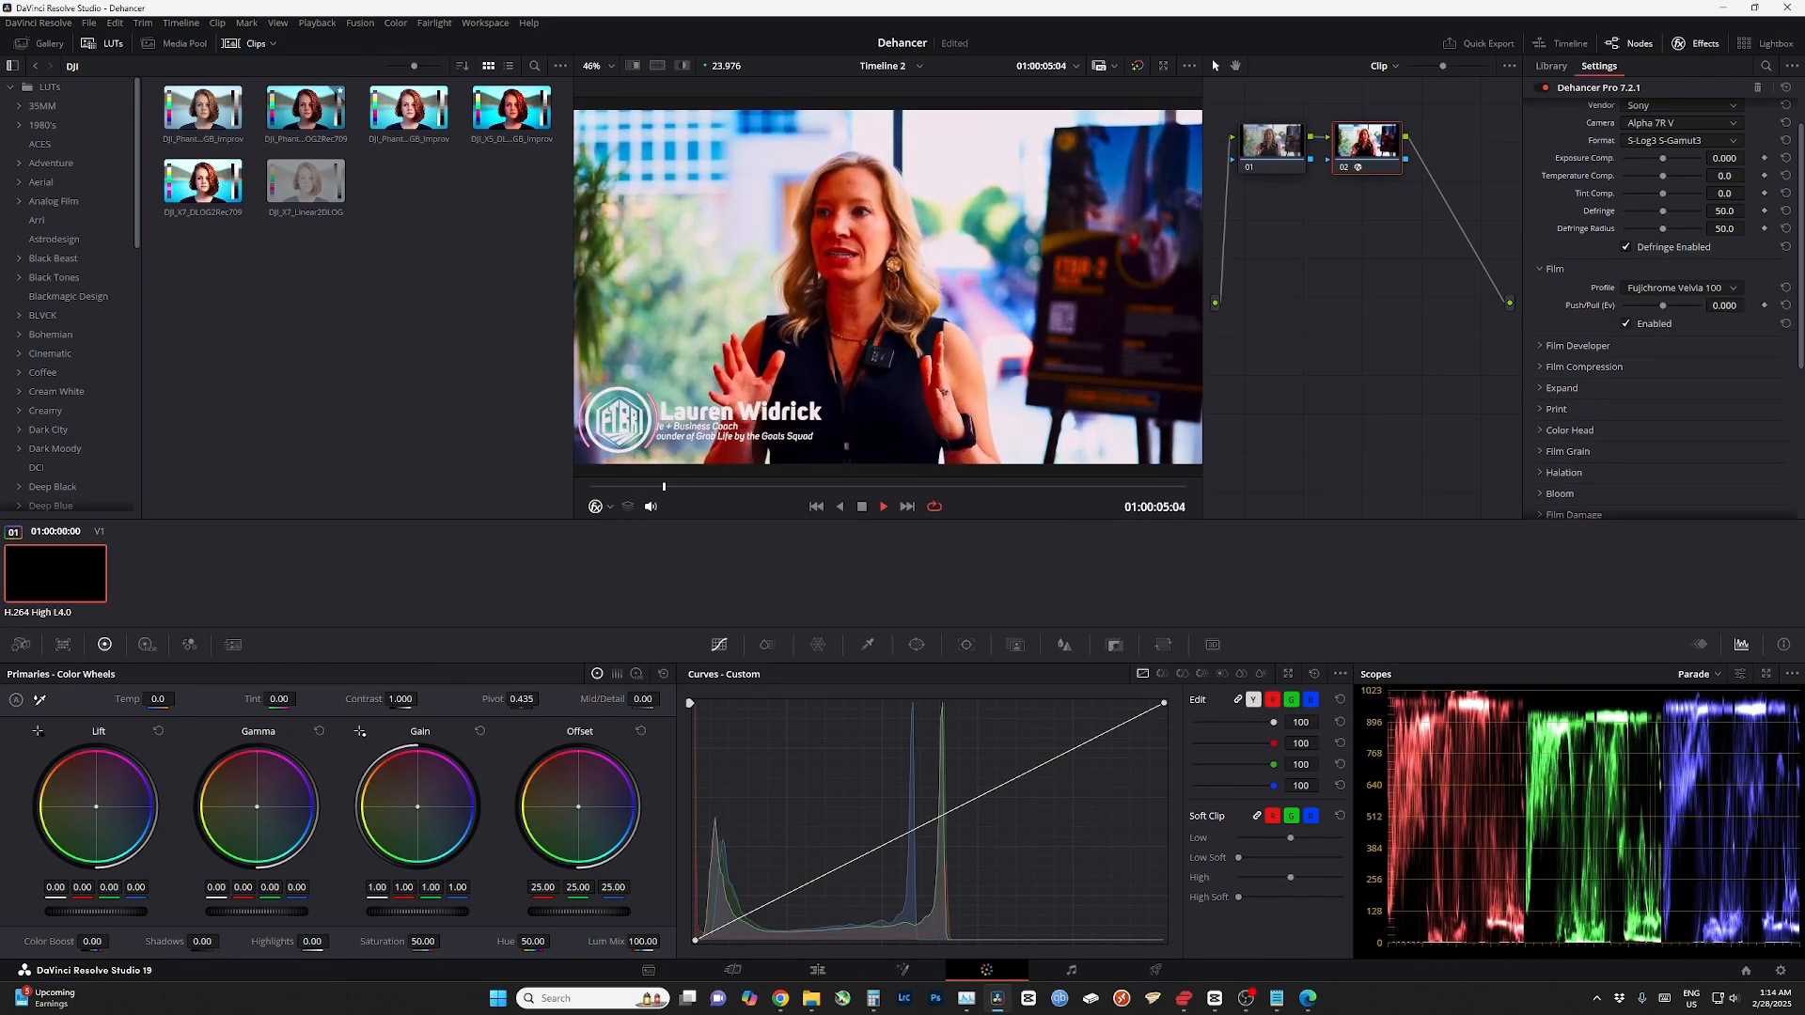
pyautogui.click(1679, 288)
pyautogui.click(1674, 401)
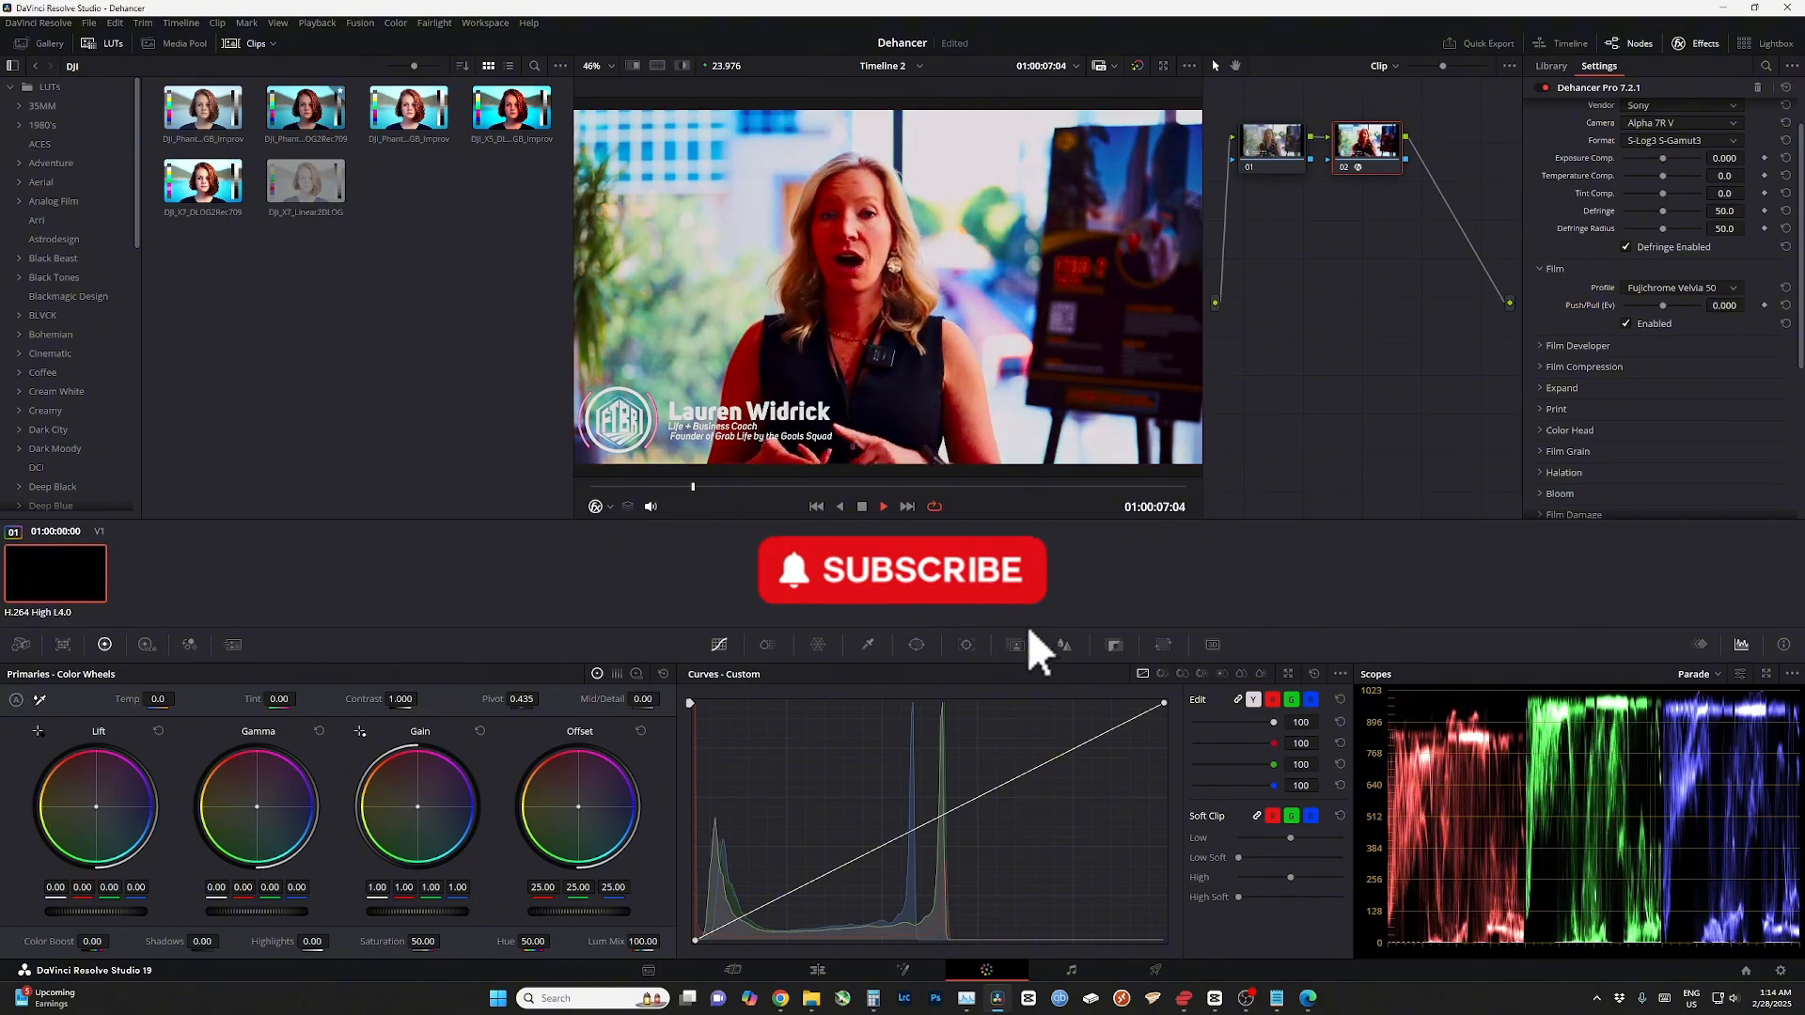
pyautogui.click(1679, 288)
pyautogui.click(1674, 416)
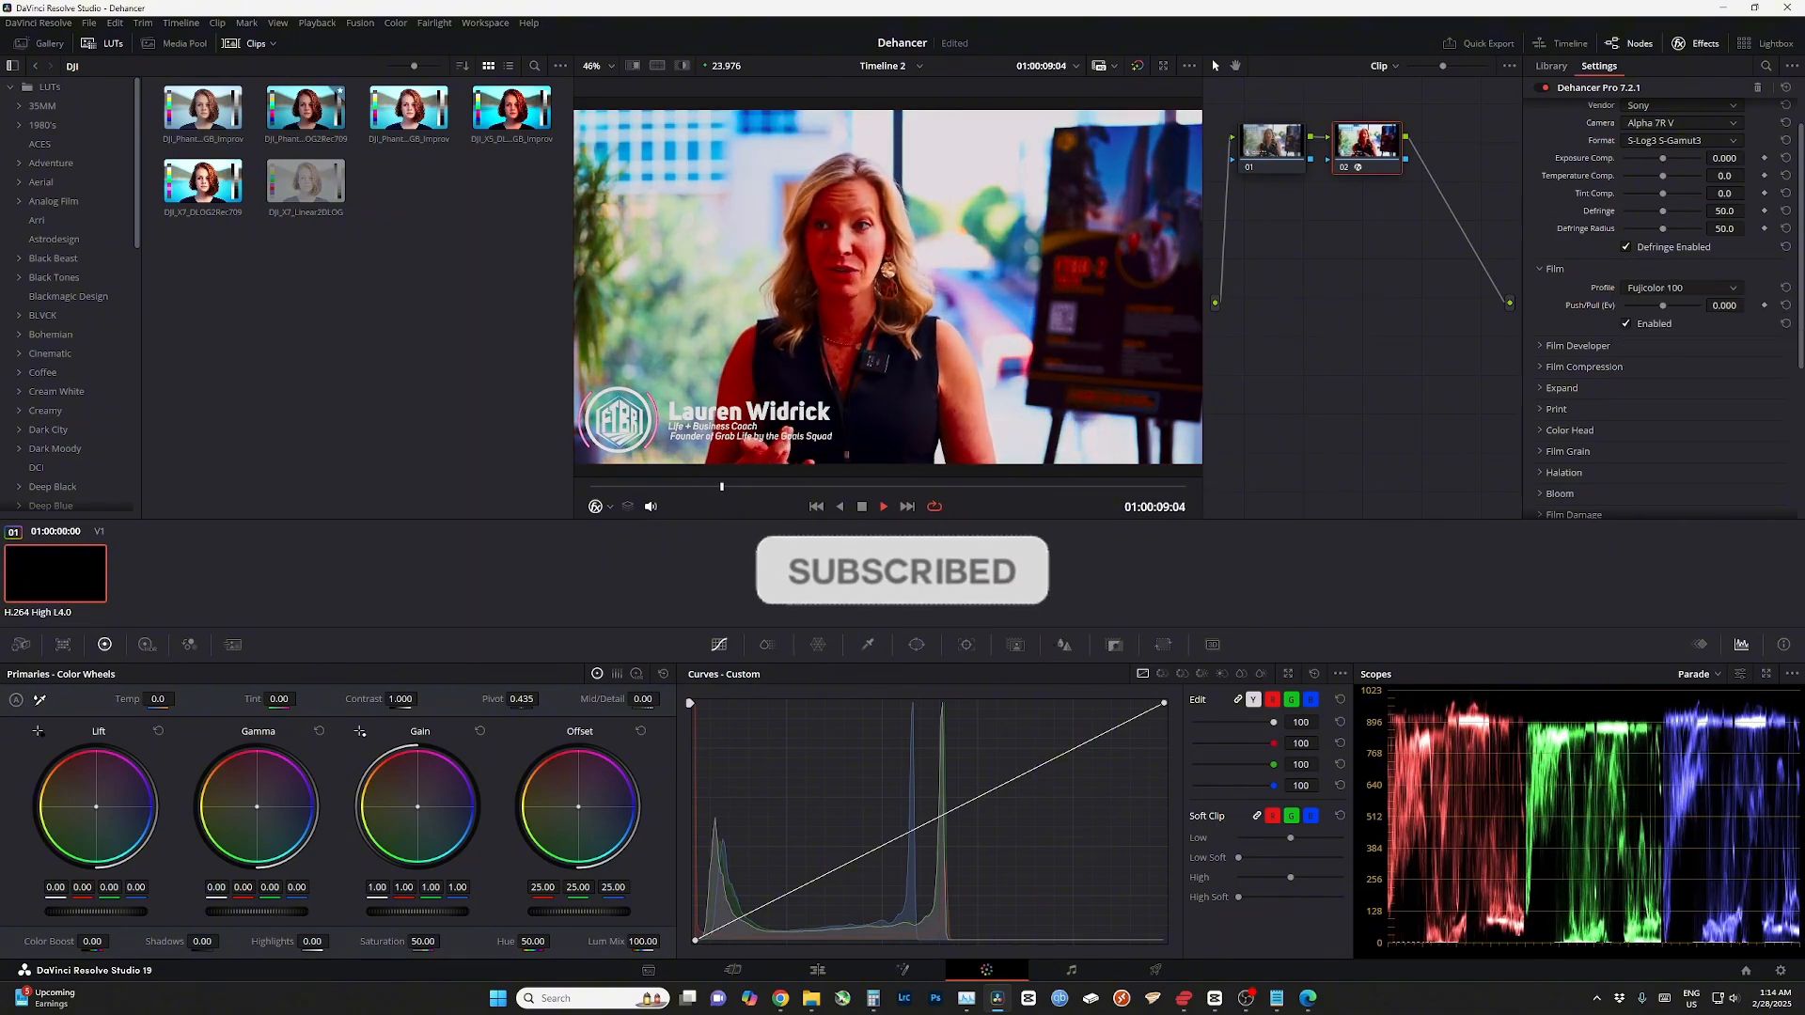
# - Try the Fujicolor C200 film profile and switch to Fujicolor Natura 1600
pyautogui.click(1679, 288)
pyautogui.click(1648, 431)
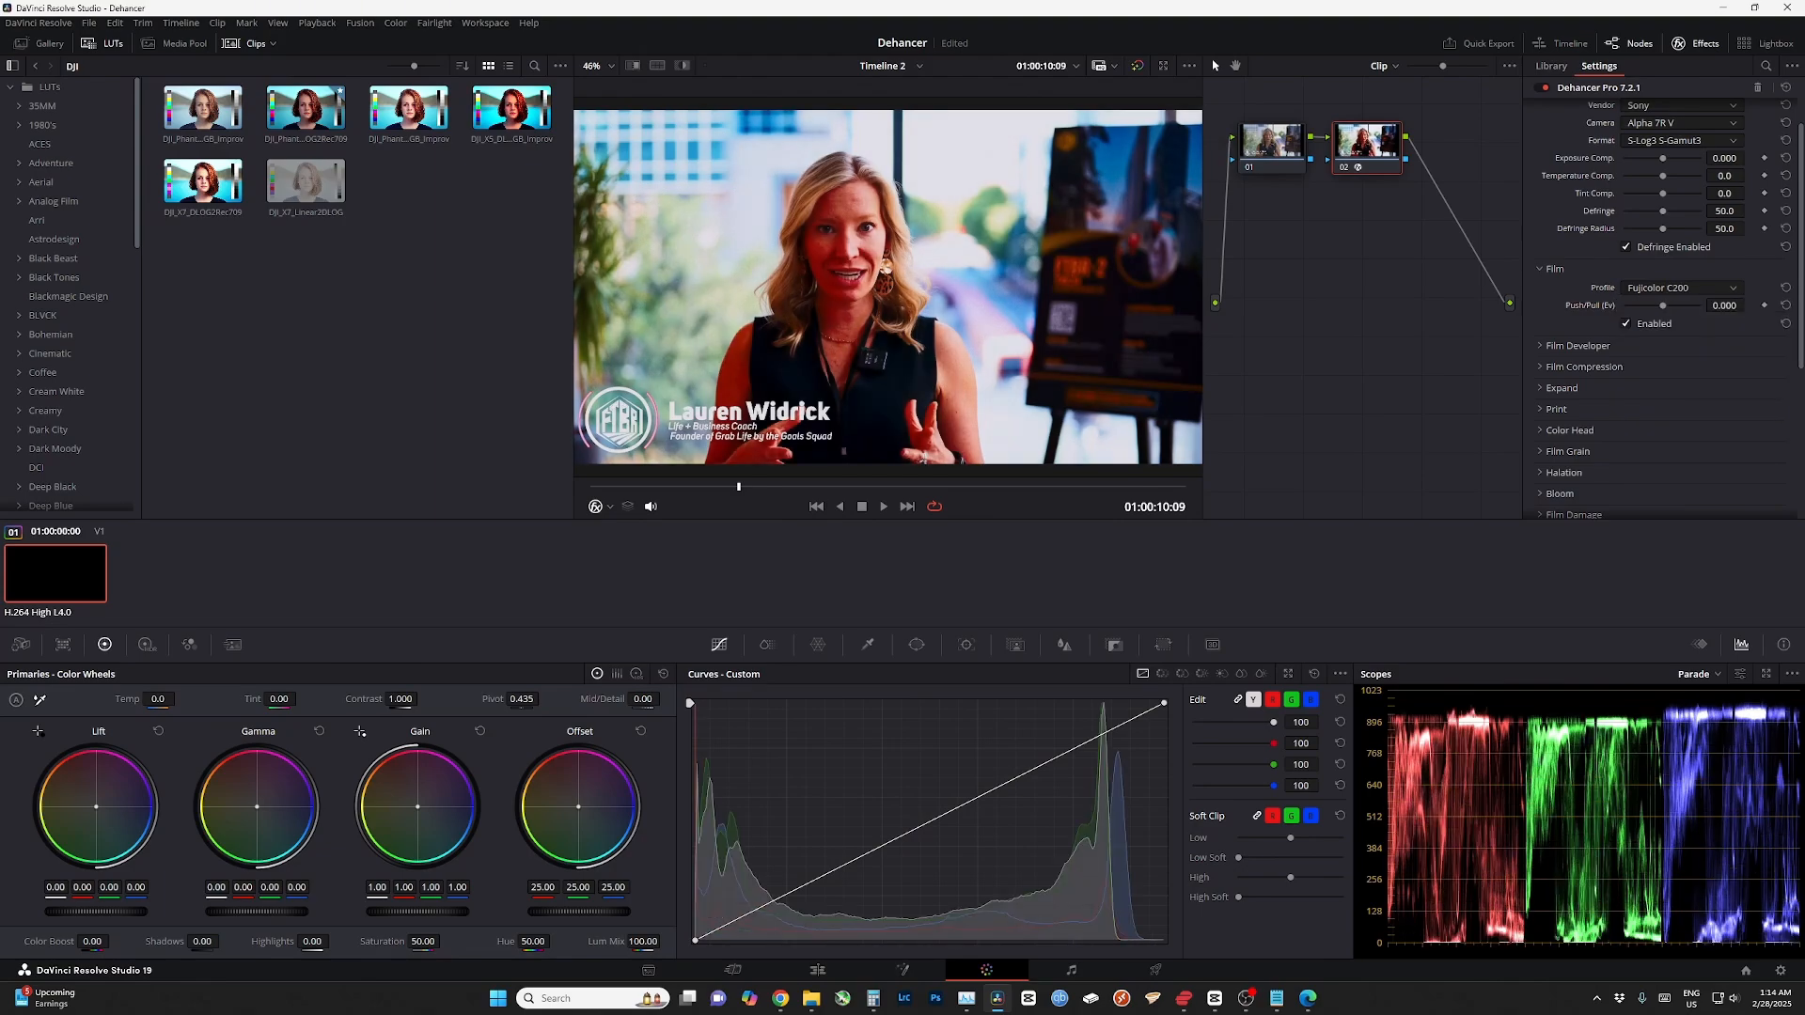
pyautogui.click(1680, 287)
pyautogui.click(1664, 446)
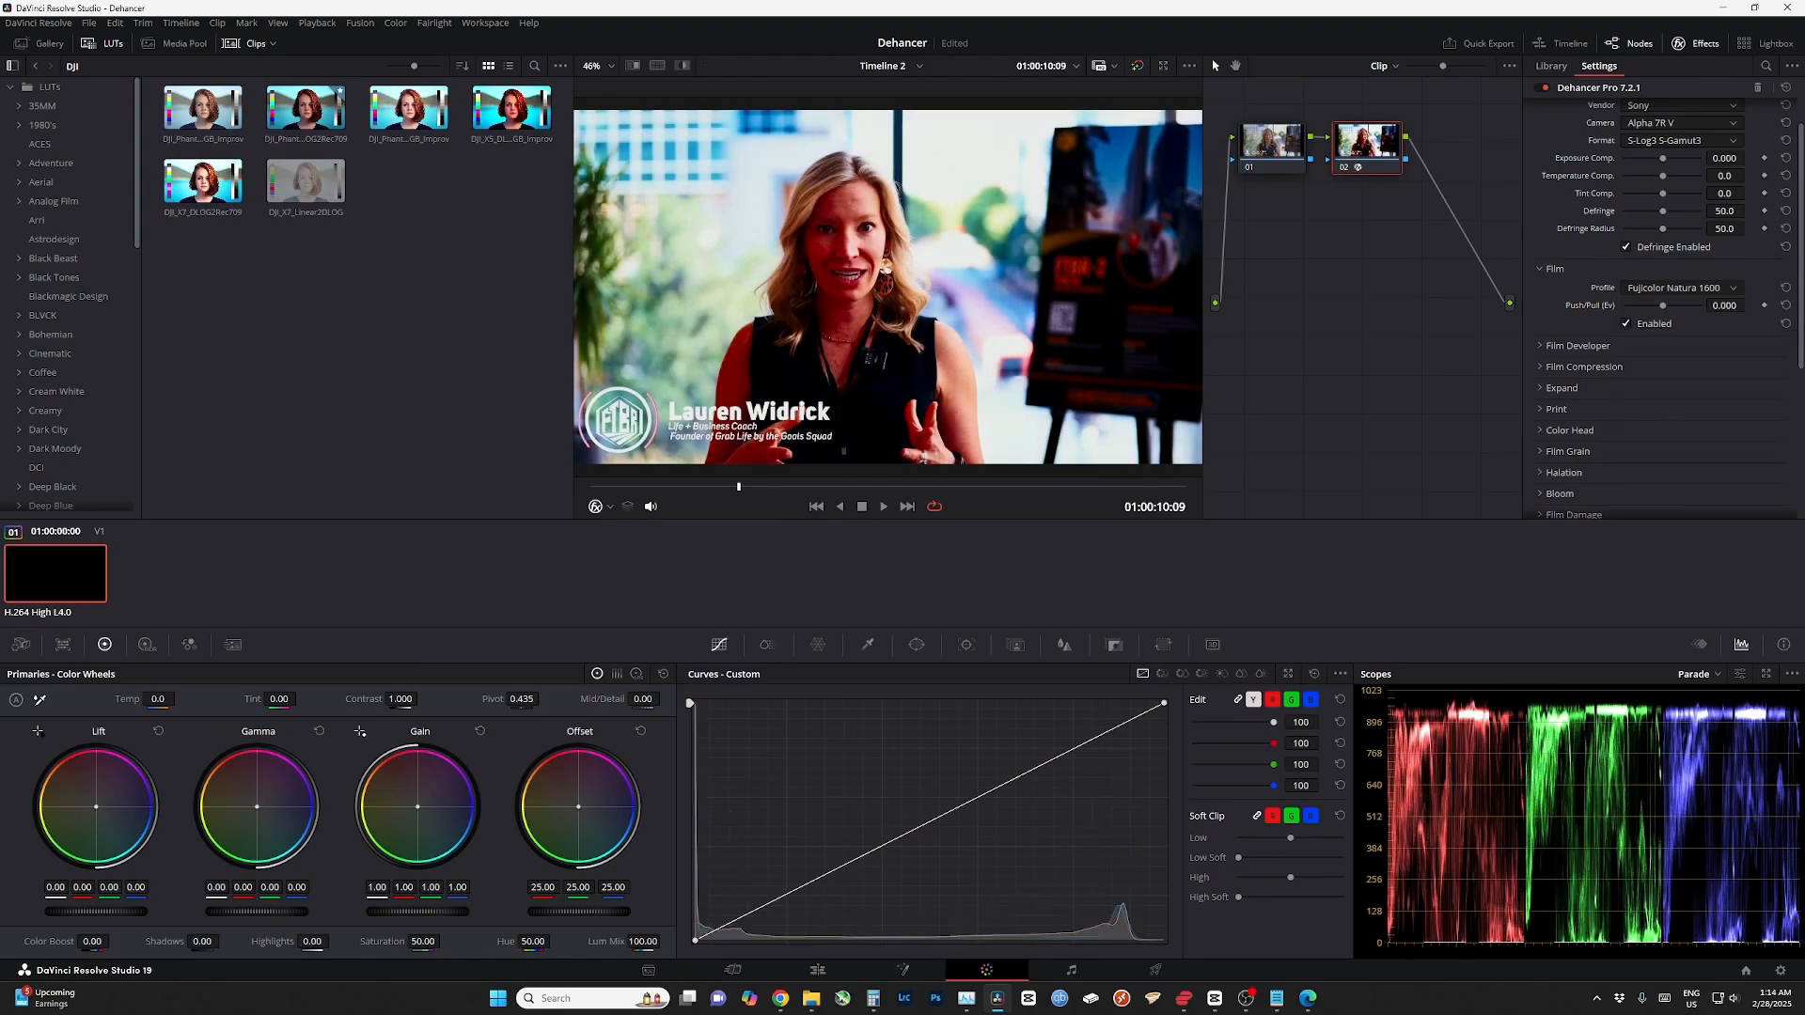
# - Set the film profile to Adox Color Implosion 100 and lower the exposure compensation to -0.192
pyautogui.click(1680, 288)
pyautogui.scroll(3, 1703, 376)
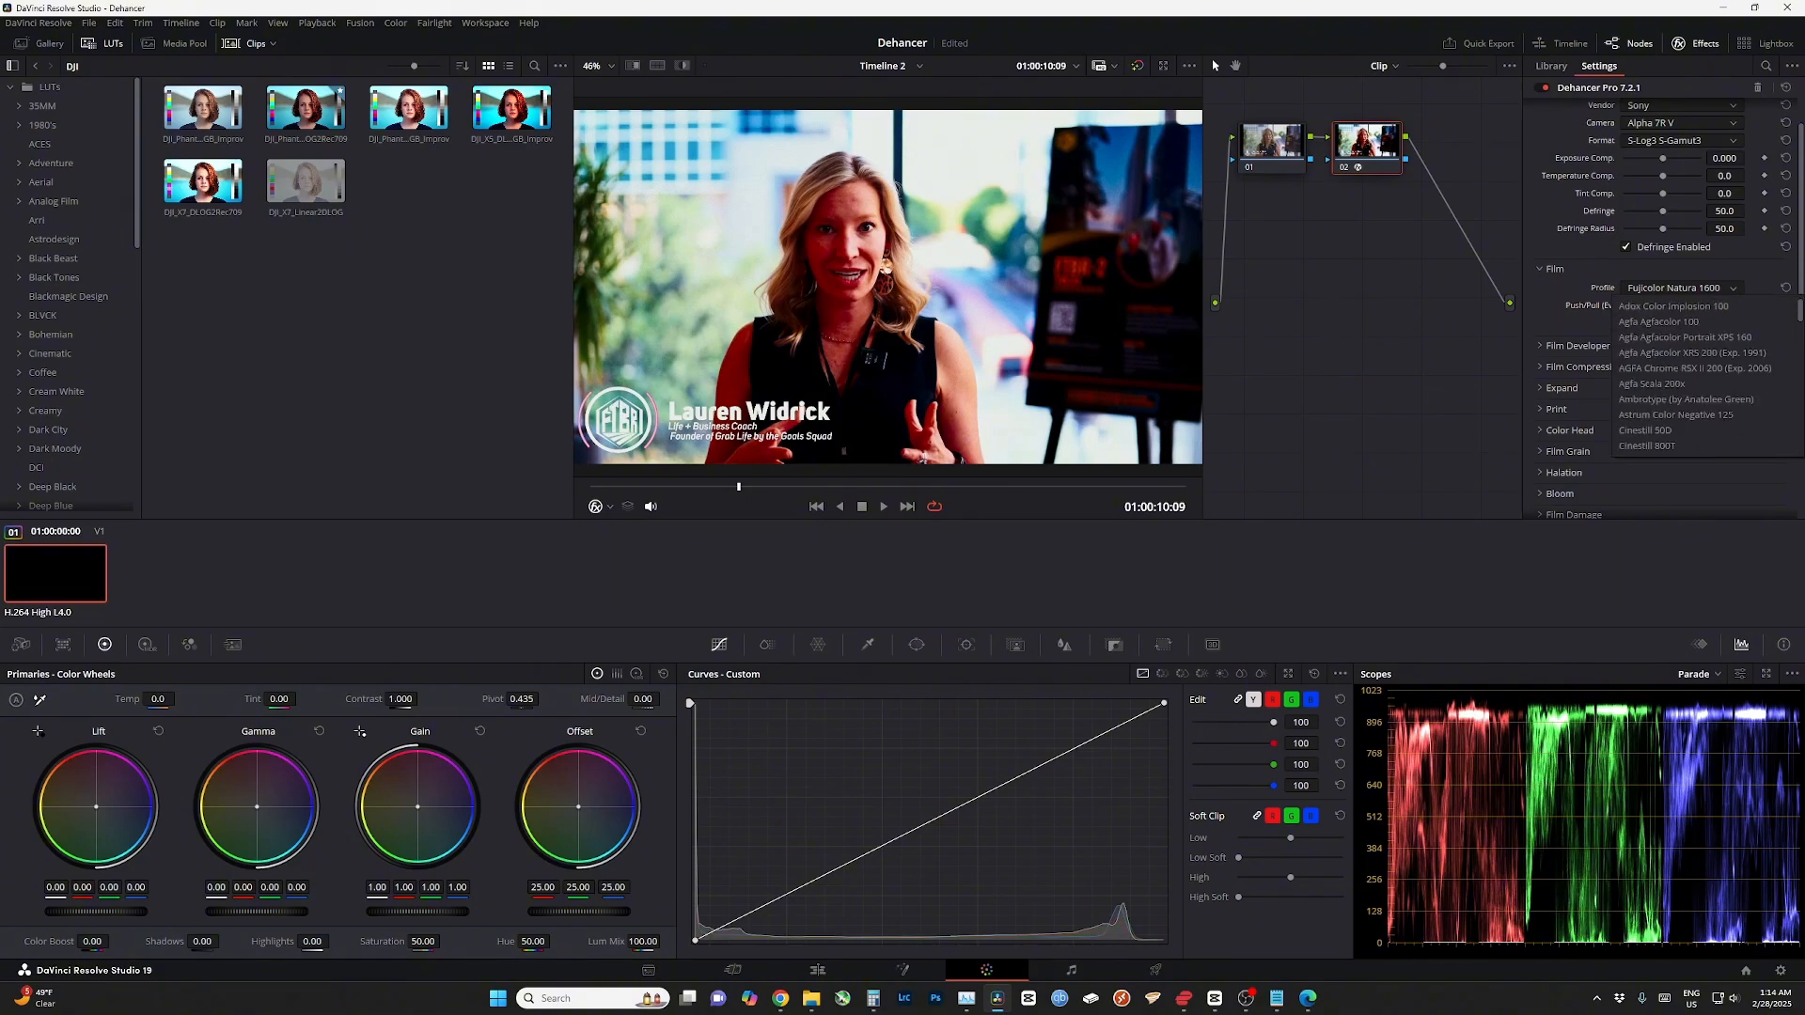
pyautogui.click(1664, 306)
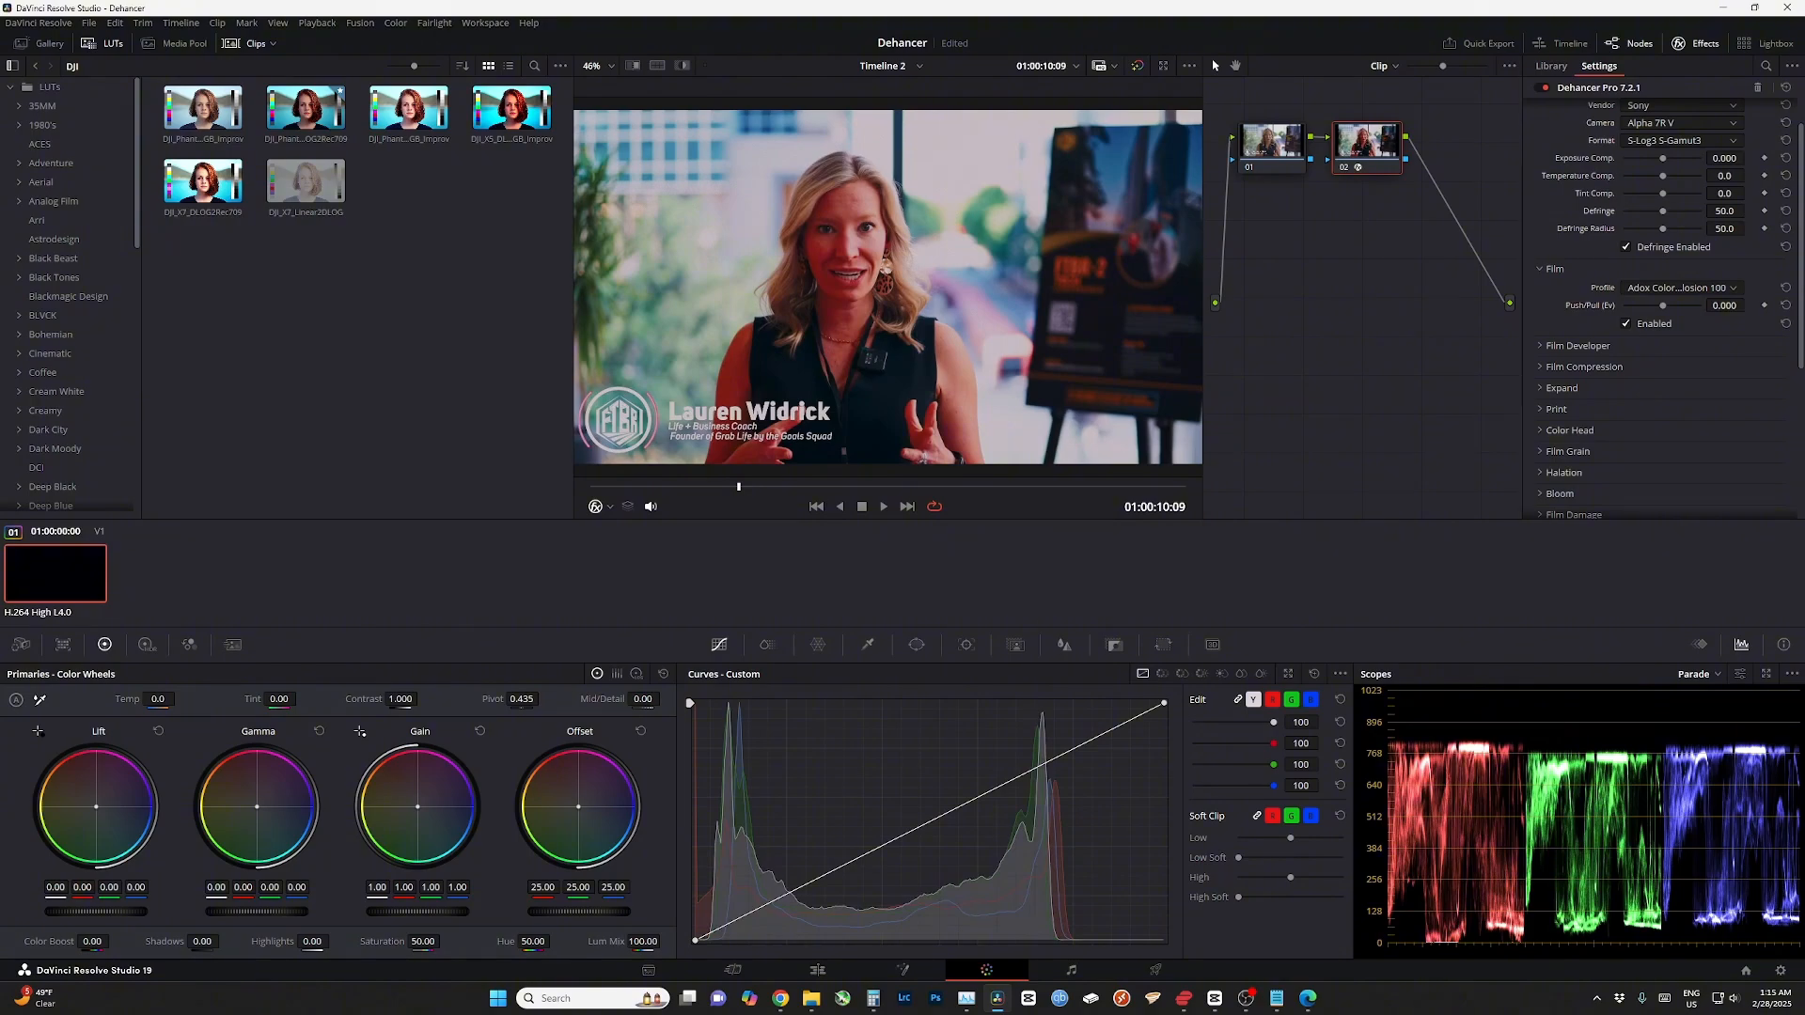
pyautogui.scroll(1, 1659, 306)
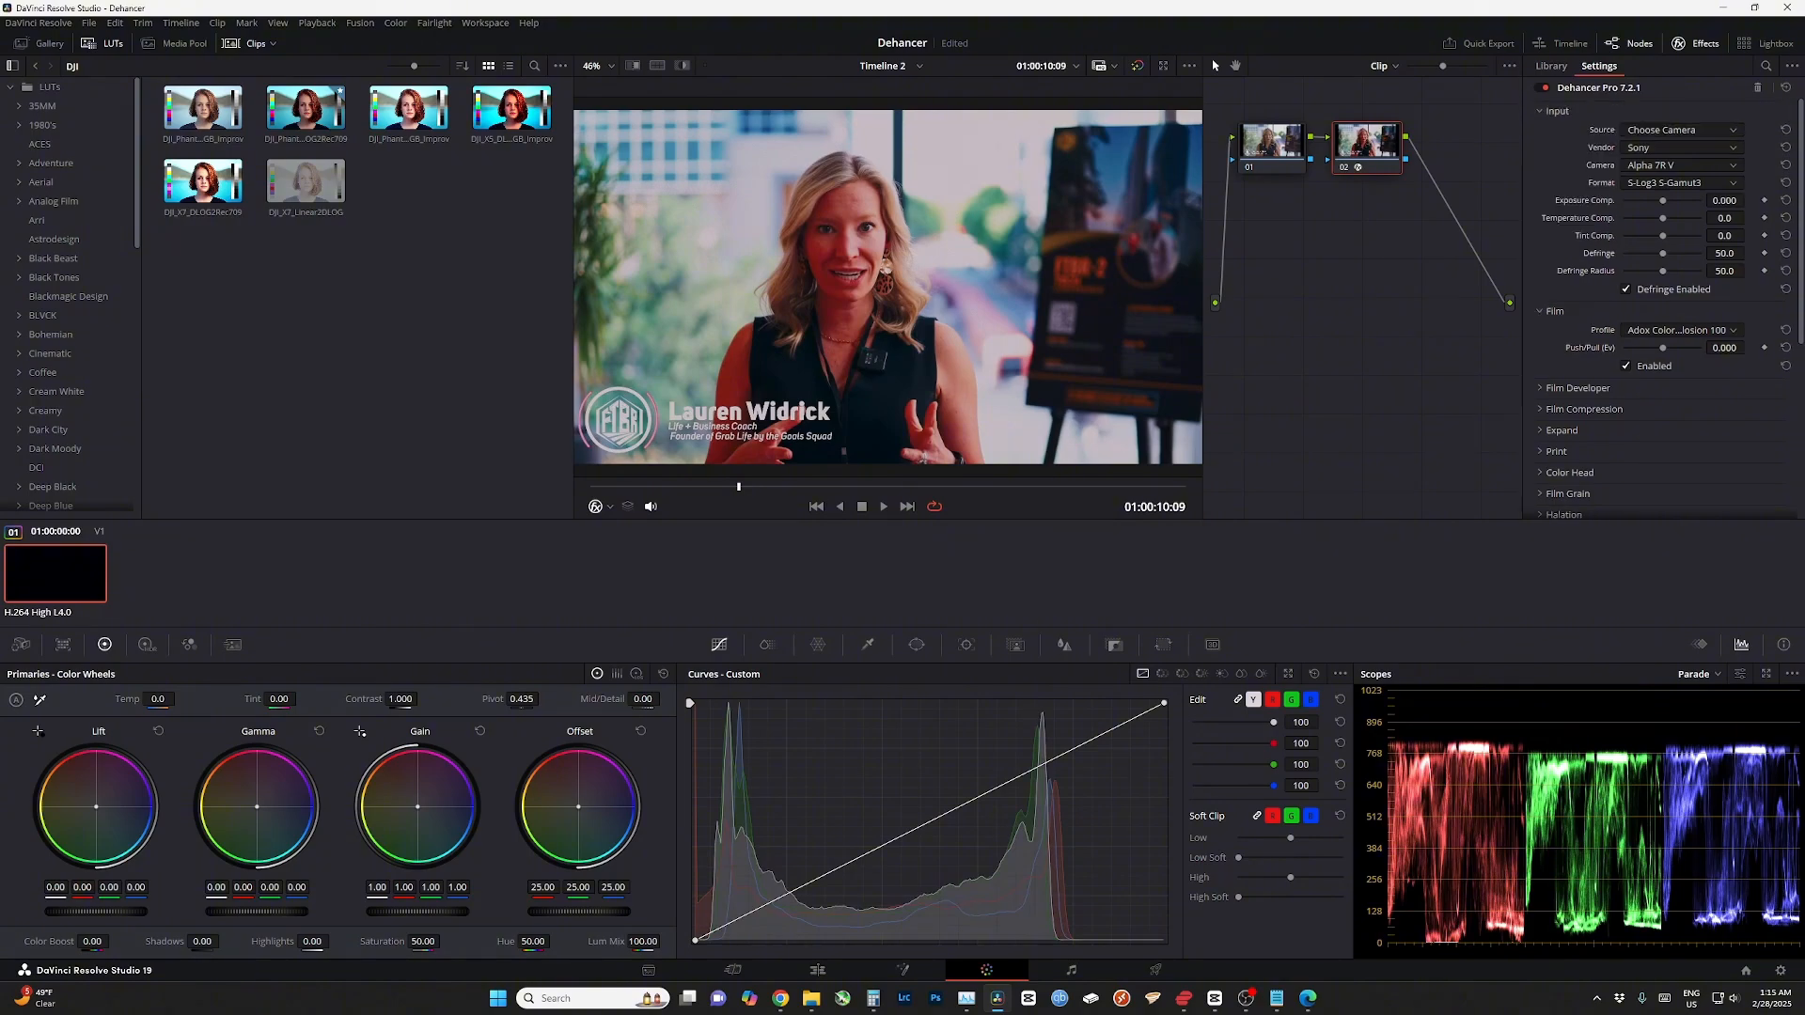
pyautogui.moveTo(1664, 200)
pyautogui.mouseDown()
pyautogui.moveTo(1681, 200)
pyautogui.moveTo(1660, 200)
pyautogui.mouseUp()
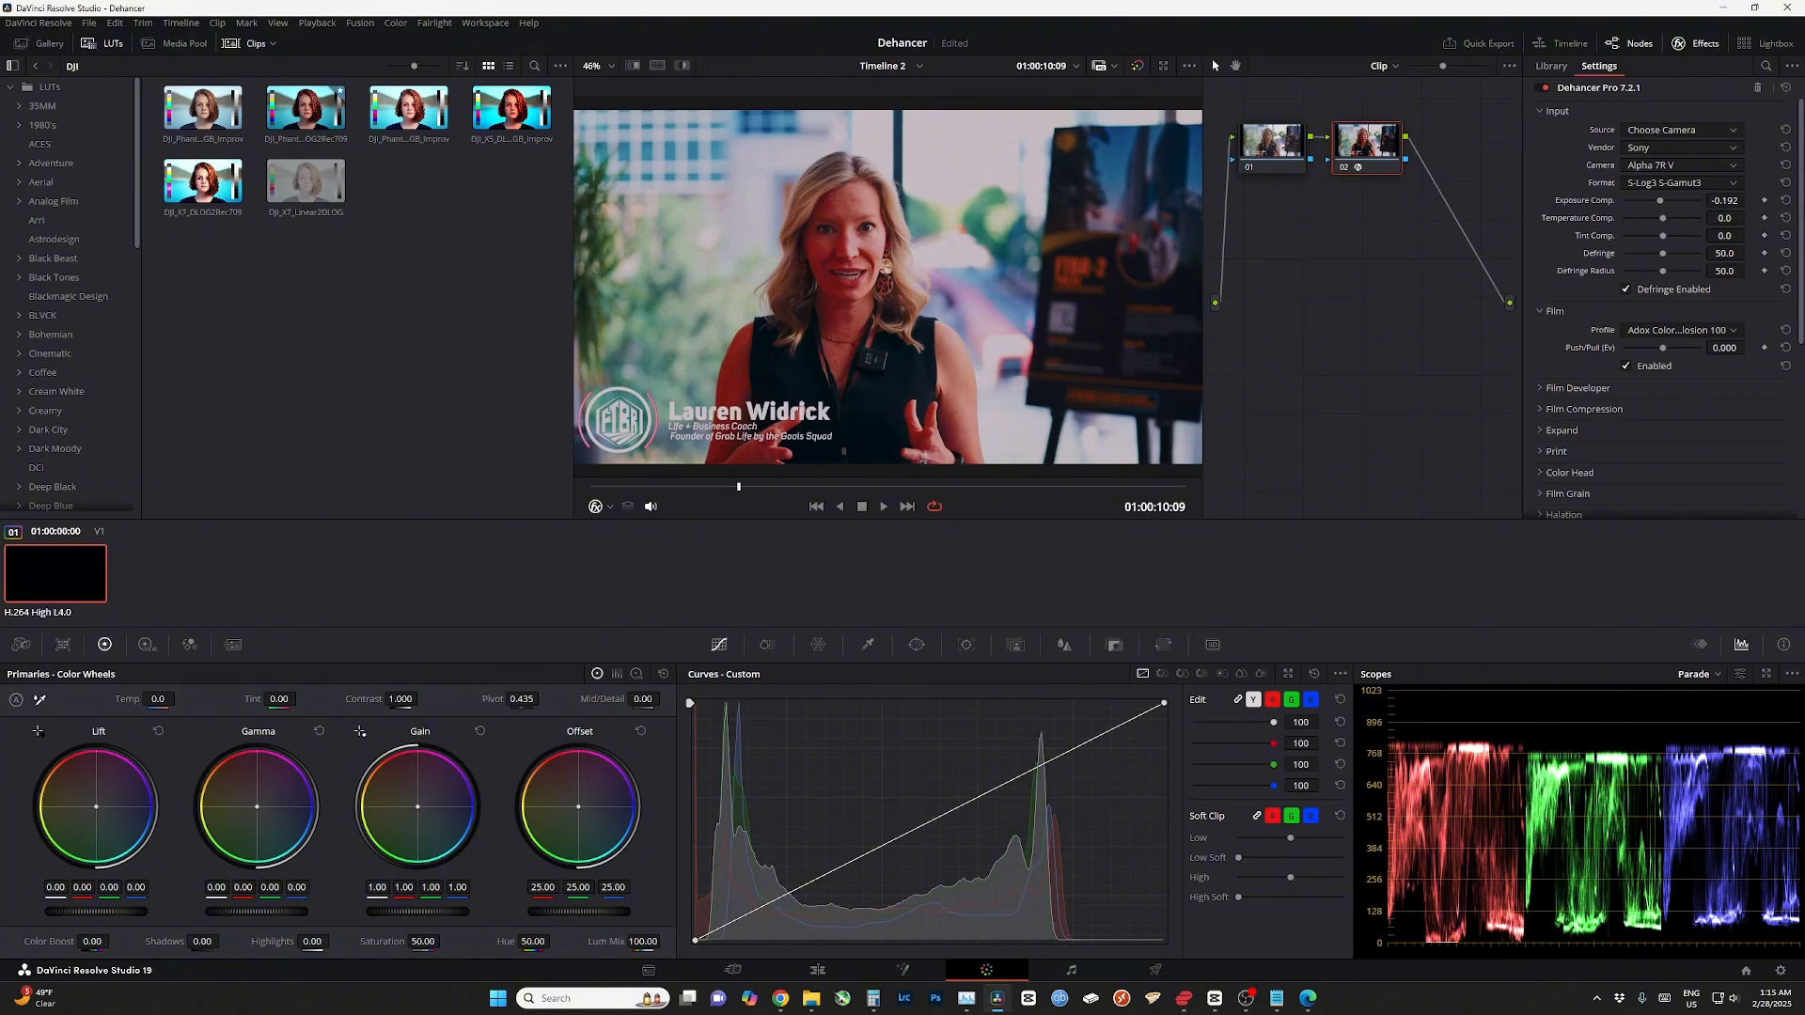
# - Try a Push/Pull value of -2.000 in the Film section and undo the change
pyautogui.click(1554, 311)
pyautogui.click(1554, 311)
pyautogui.moveTo(1662, 348); pyautogui.dragTo(1623, 348)
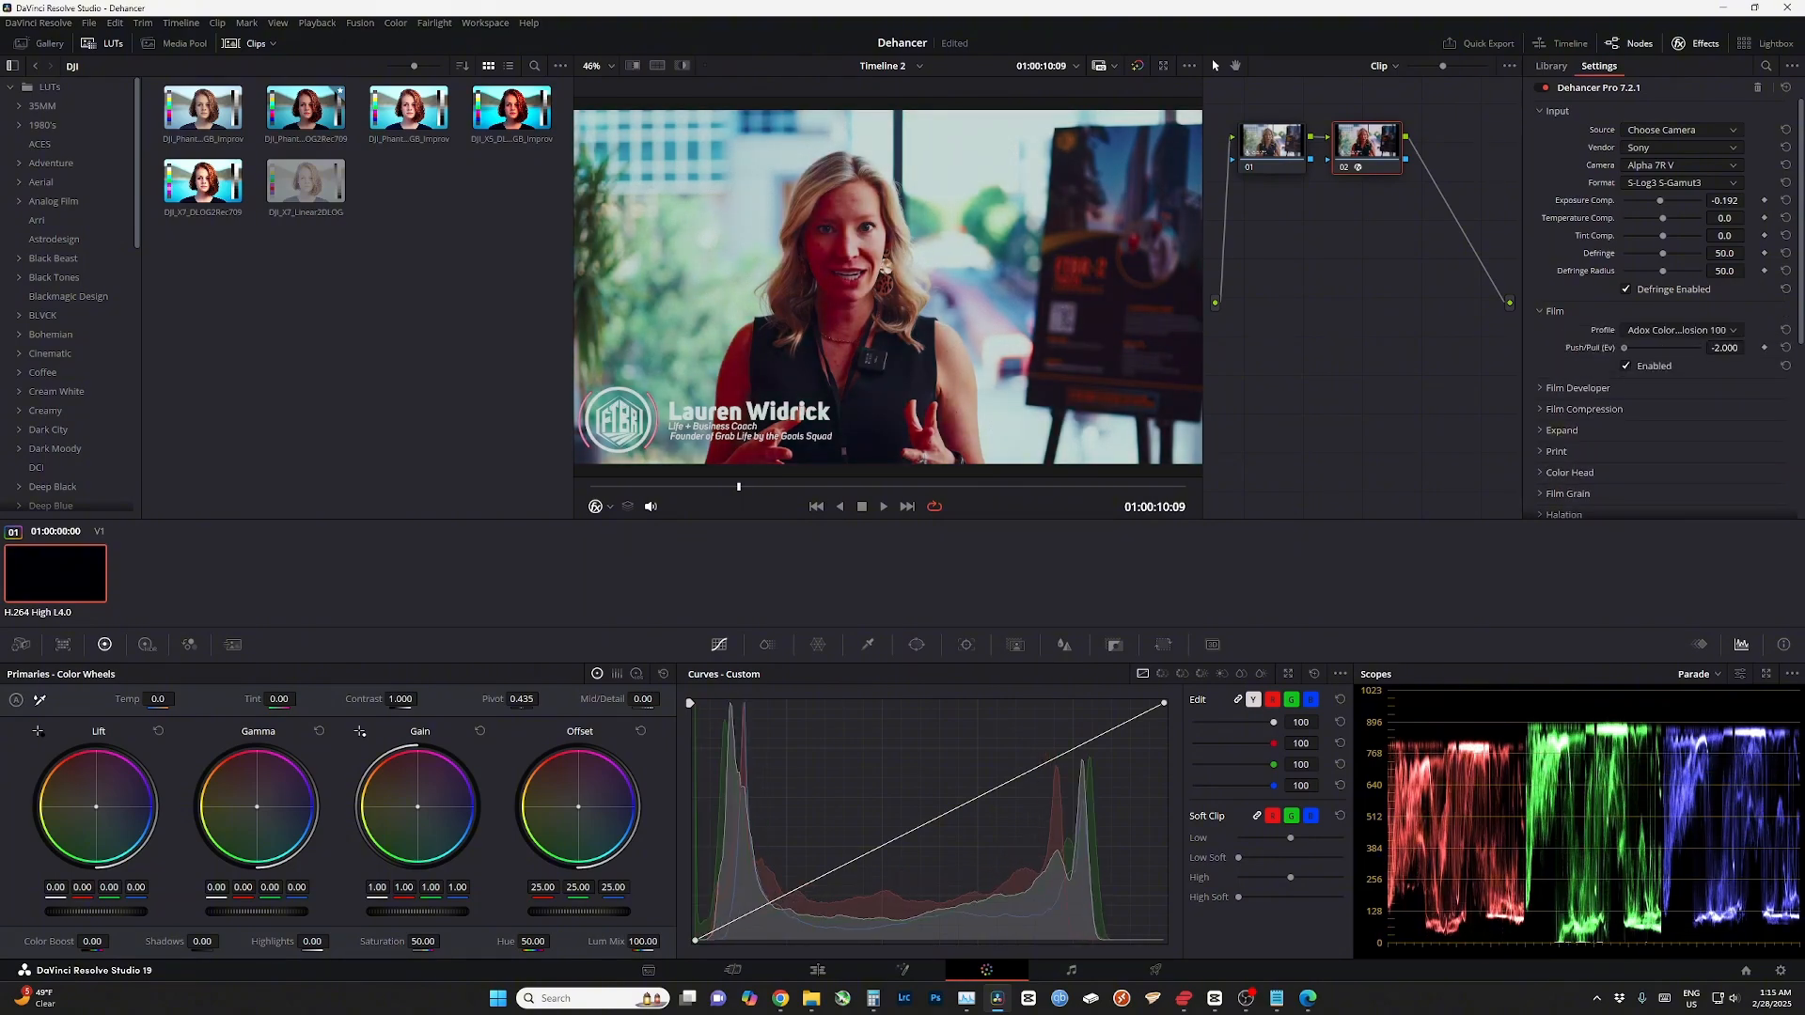
pyautogui.hotkey('ctrl', 'z')
# - Expand and enable Film Developer, and try a Contrast Boost of -74.3, undoing that change
pyautogui.click(1577, 387)
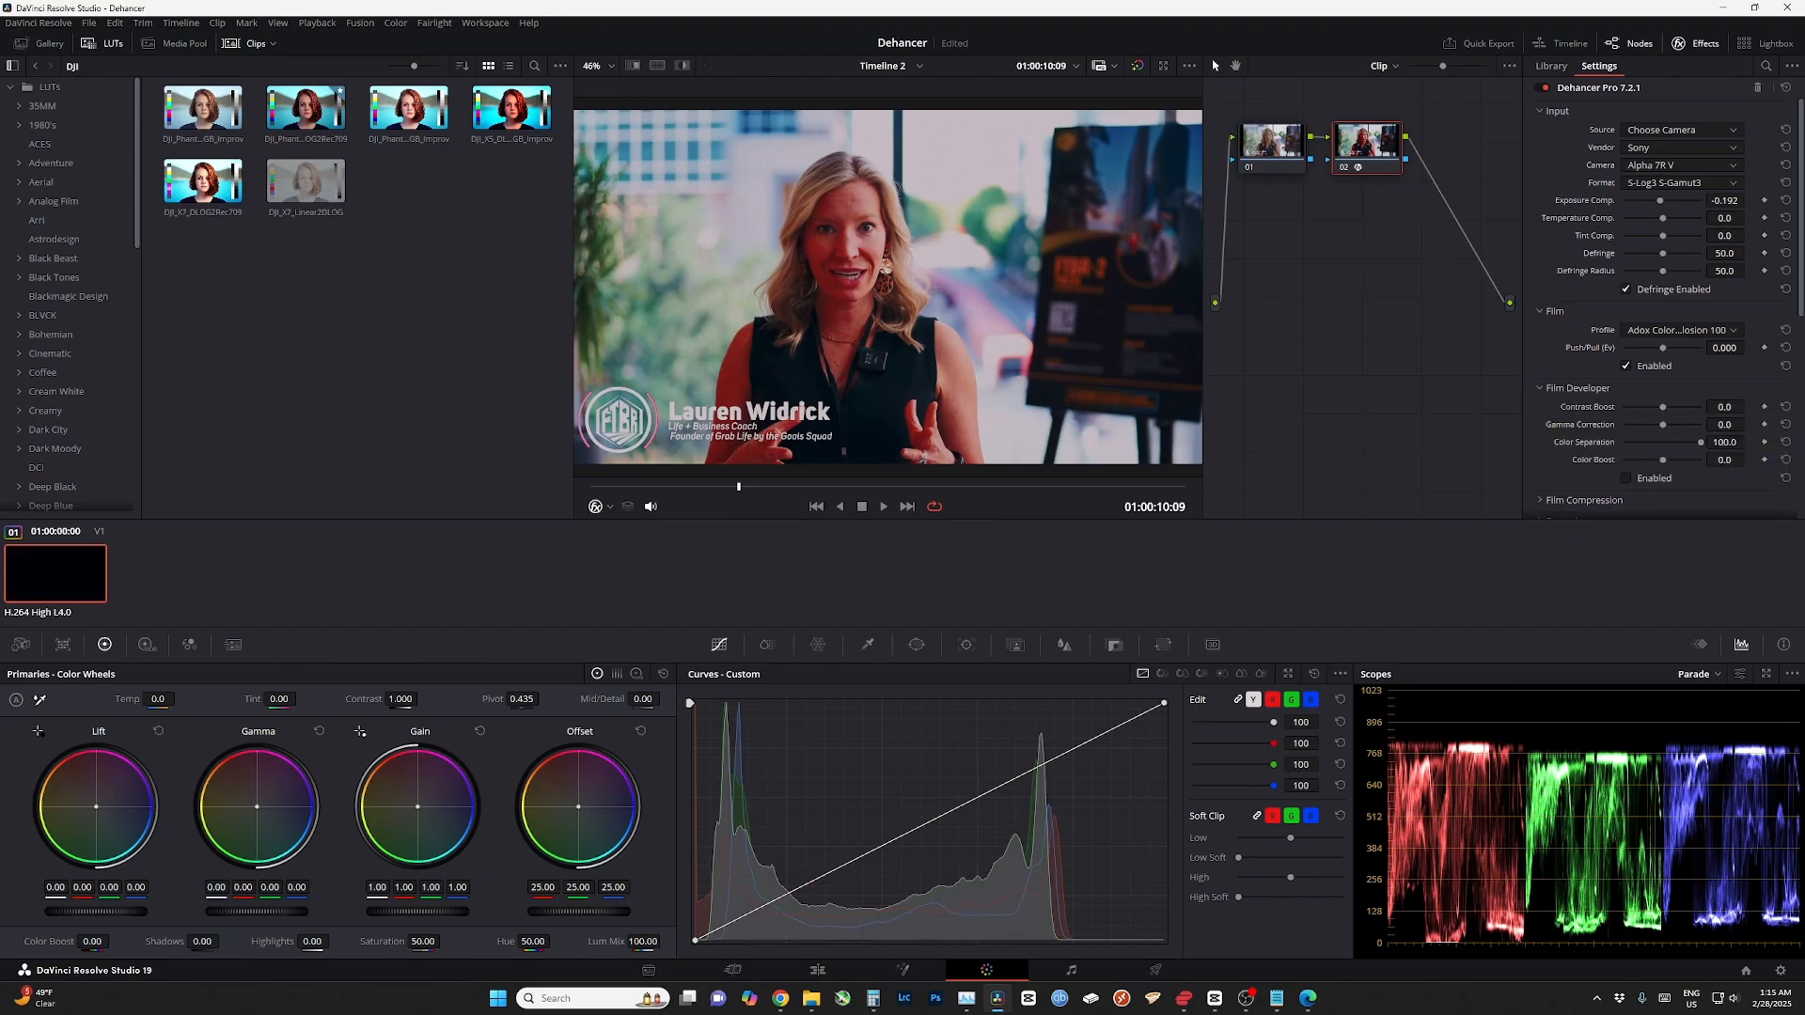
pyautogui.scroll(-1, 1663, 301)
pyautogui.moveTo(1662, 364)
pyautogui.mouseDown()
pyautogui.moveTo(1623, 365)
pyautogui.moveTo(1700, 365)
pyautogui.moveTo(1634, 364)
pyautogui.mouseUp()
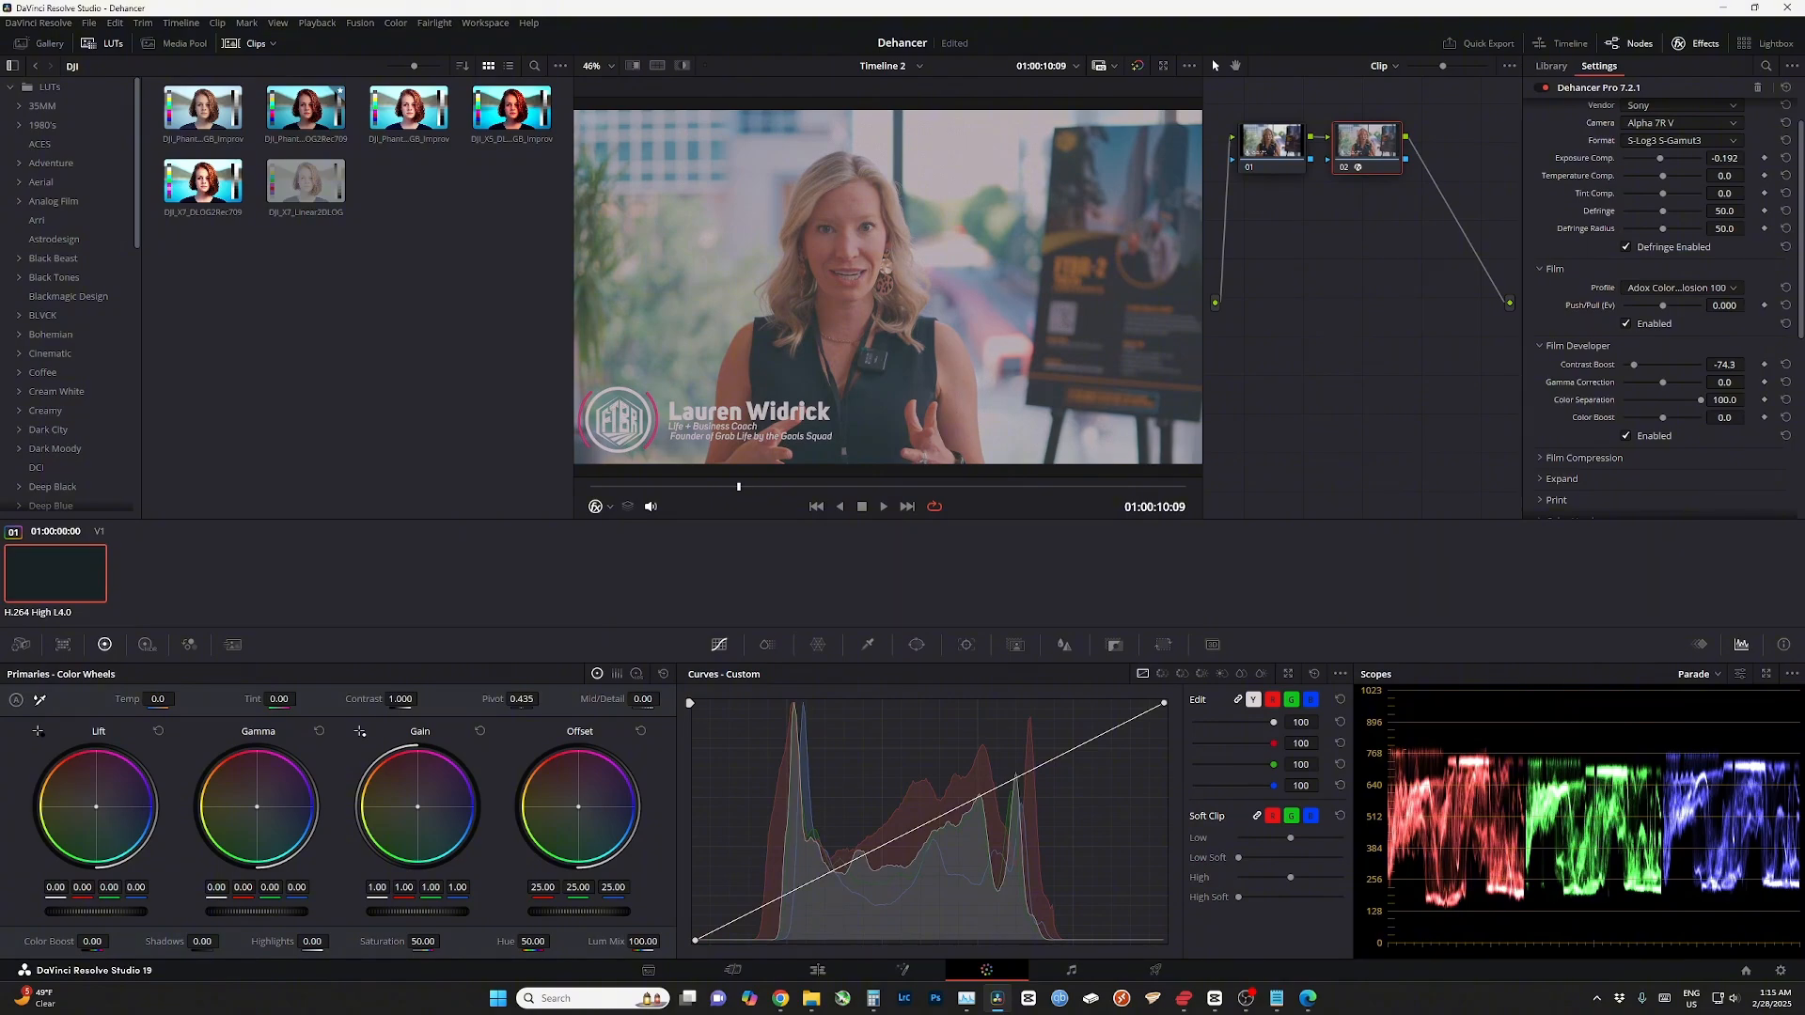
pyautogui.hotkey('ctrl', 'z')
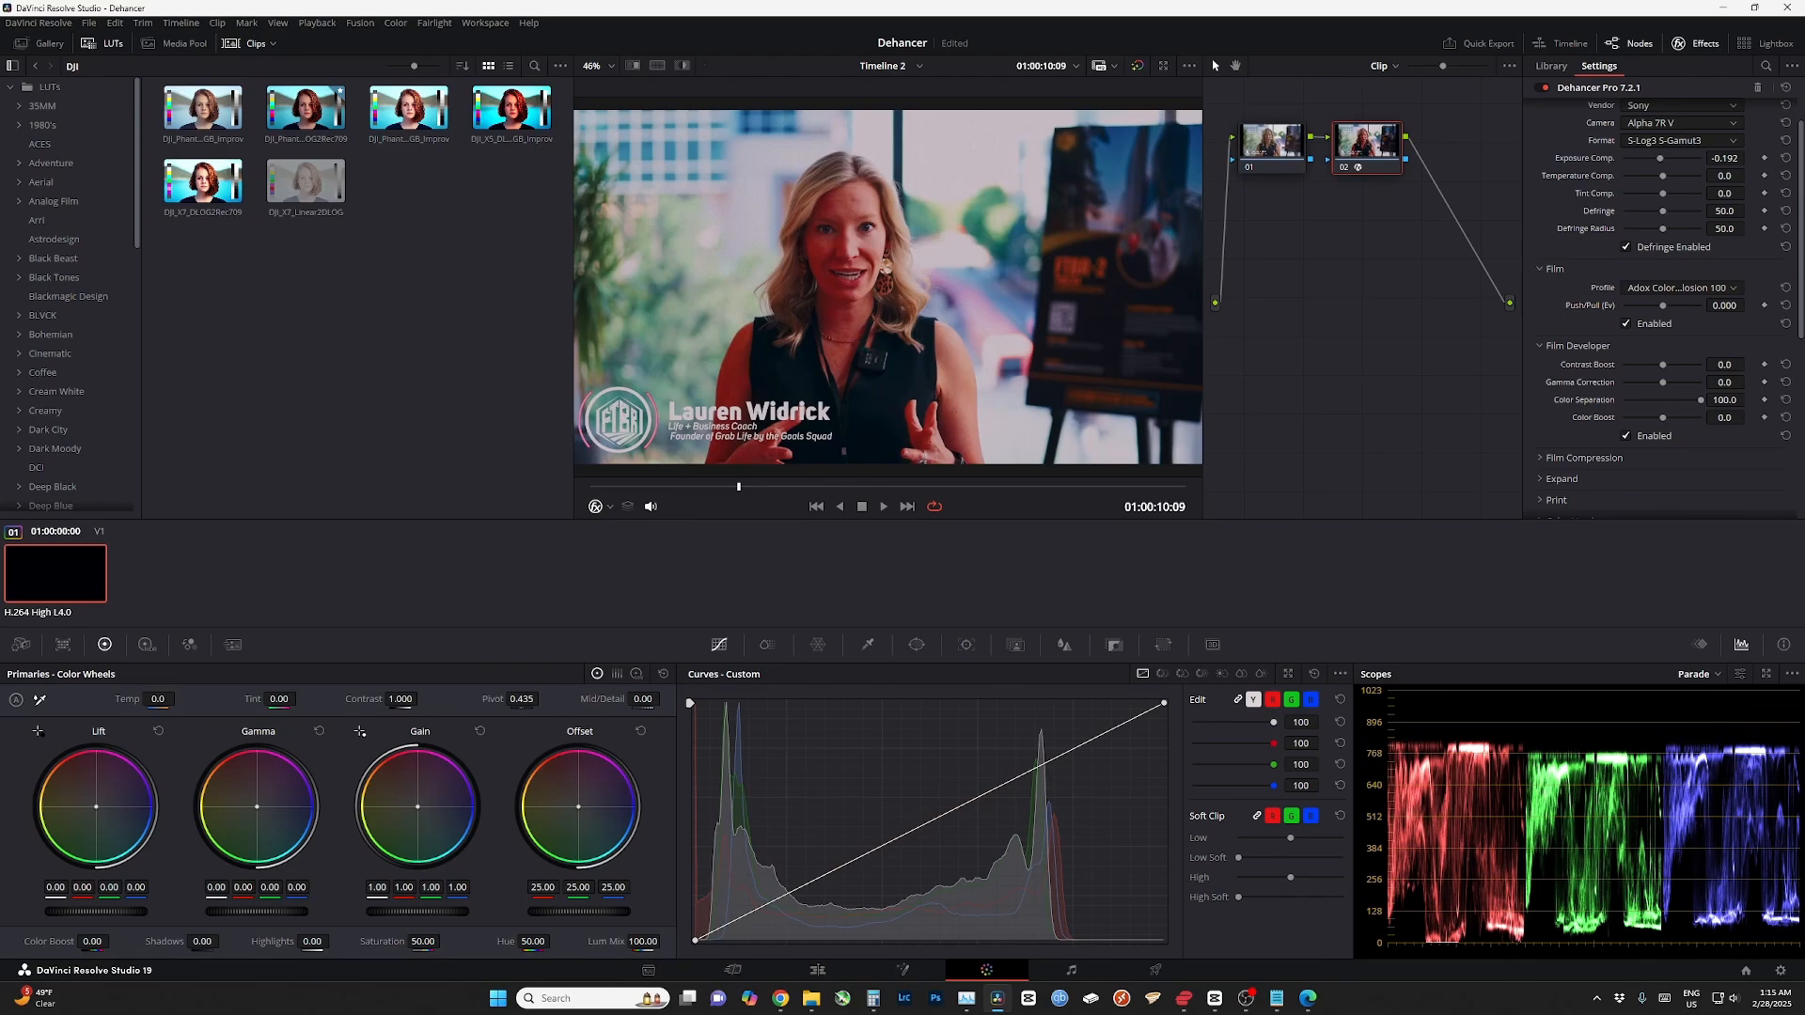
# - Try different Gamma Correction and Color Separation values in Film Developer and undo the changes
pyautogui.moveTo(1661, 382)
pyautogui.mouseDown()
pyautogui.moveTo(1626, 382)
pyautogui.moveTo(1671, 382)
pyautogui.moveTo(1648, 399)
pyautogui.mouseUp()
pyautogui.hotkey('ctrl', 'z')
pyautogui.hotkey('ctrl', 'z')
# - Set the Film Developer's Color Boost to -26.6 and Contrast Boost to -28.4, with the input exposure compensation at 0.468
pyautogui.moveTo(1668, 417)
pyautogui.mouseDown()
pyautogui.moveTo(1693, 418)
pyautogui.moveTo(1637, 417)
pyautogui.moveTo(1652, 417)
pyautogui.mouseUp()
pyautogui.hotkey('ctrl', 'z')
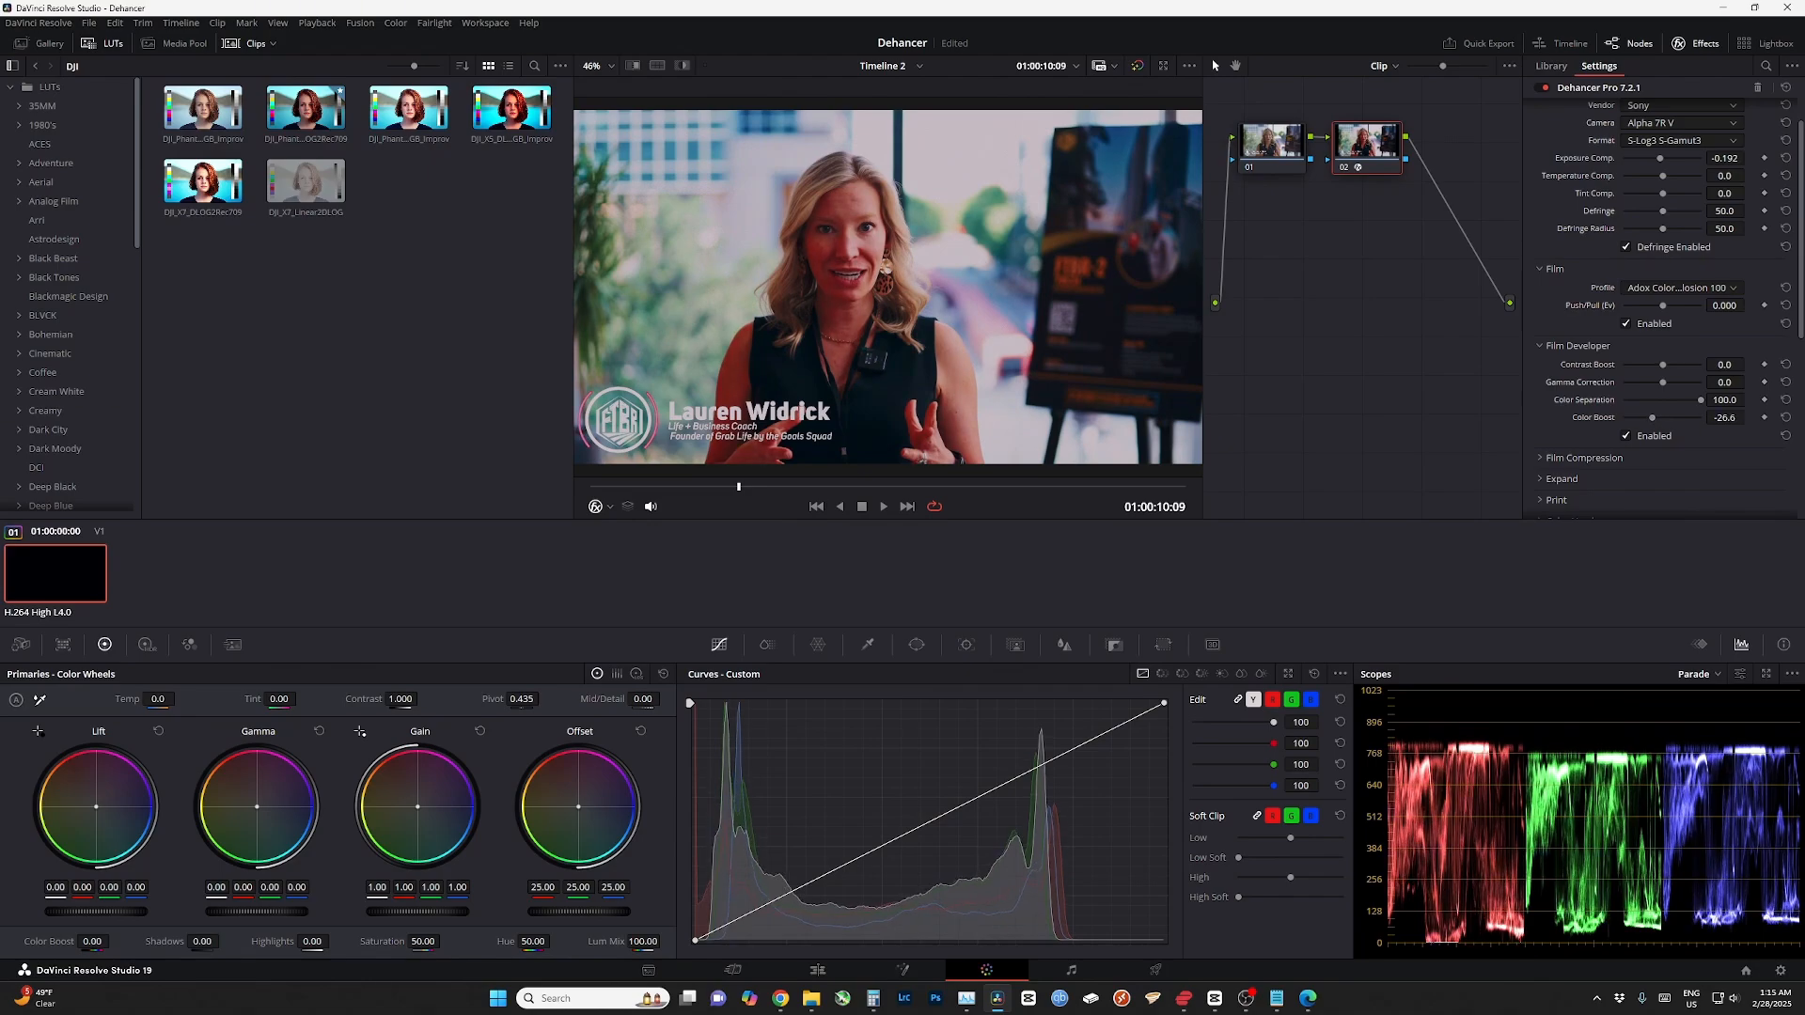
pyautogui.moveTo(1662, 364); pyautogui.dragTo(1652, 365)
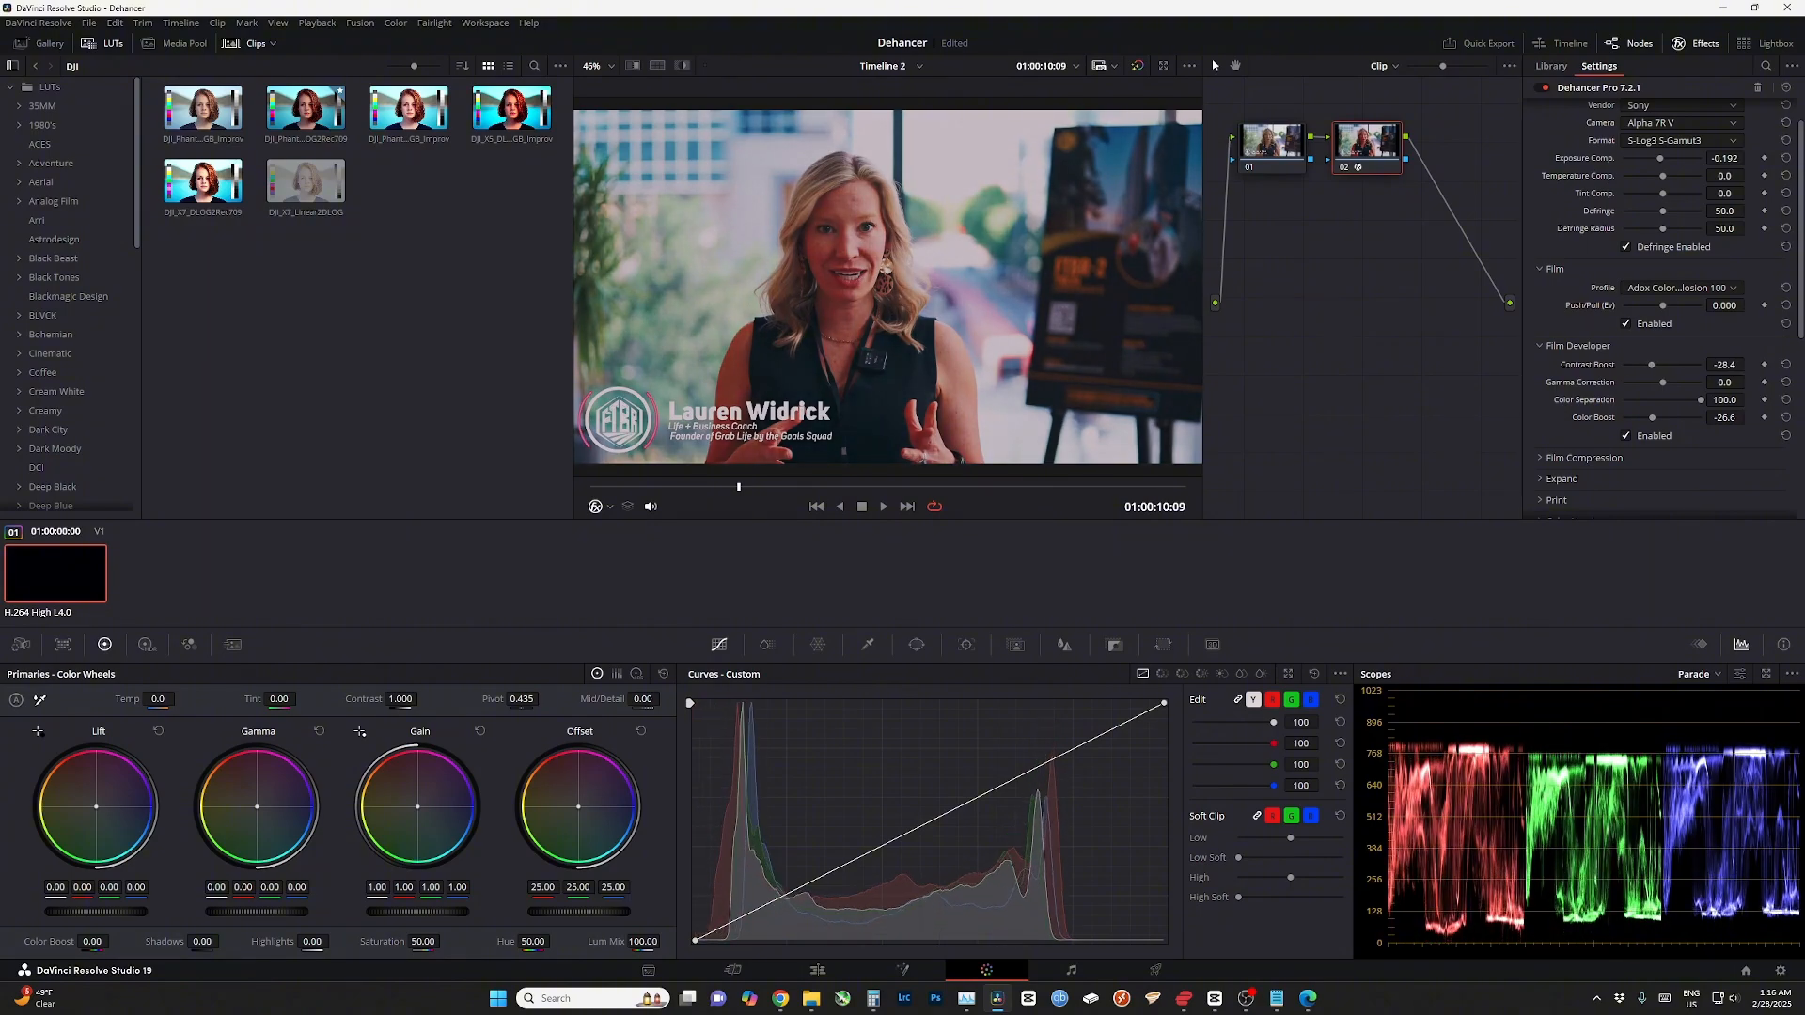
pyautogui.moveTo(1660, 158); pyautogui.dragTo(1668, 157)
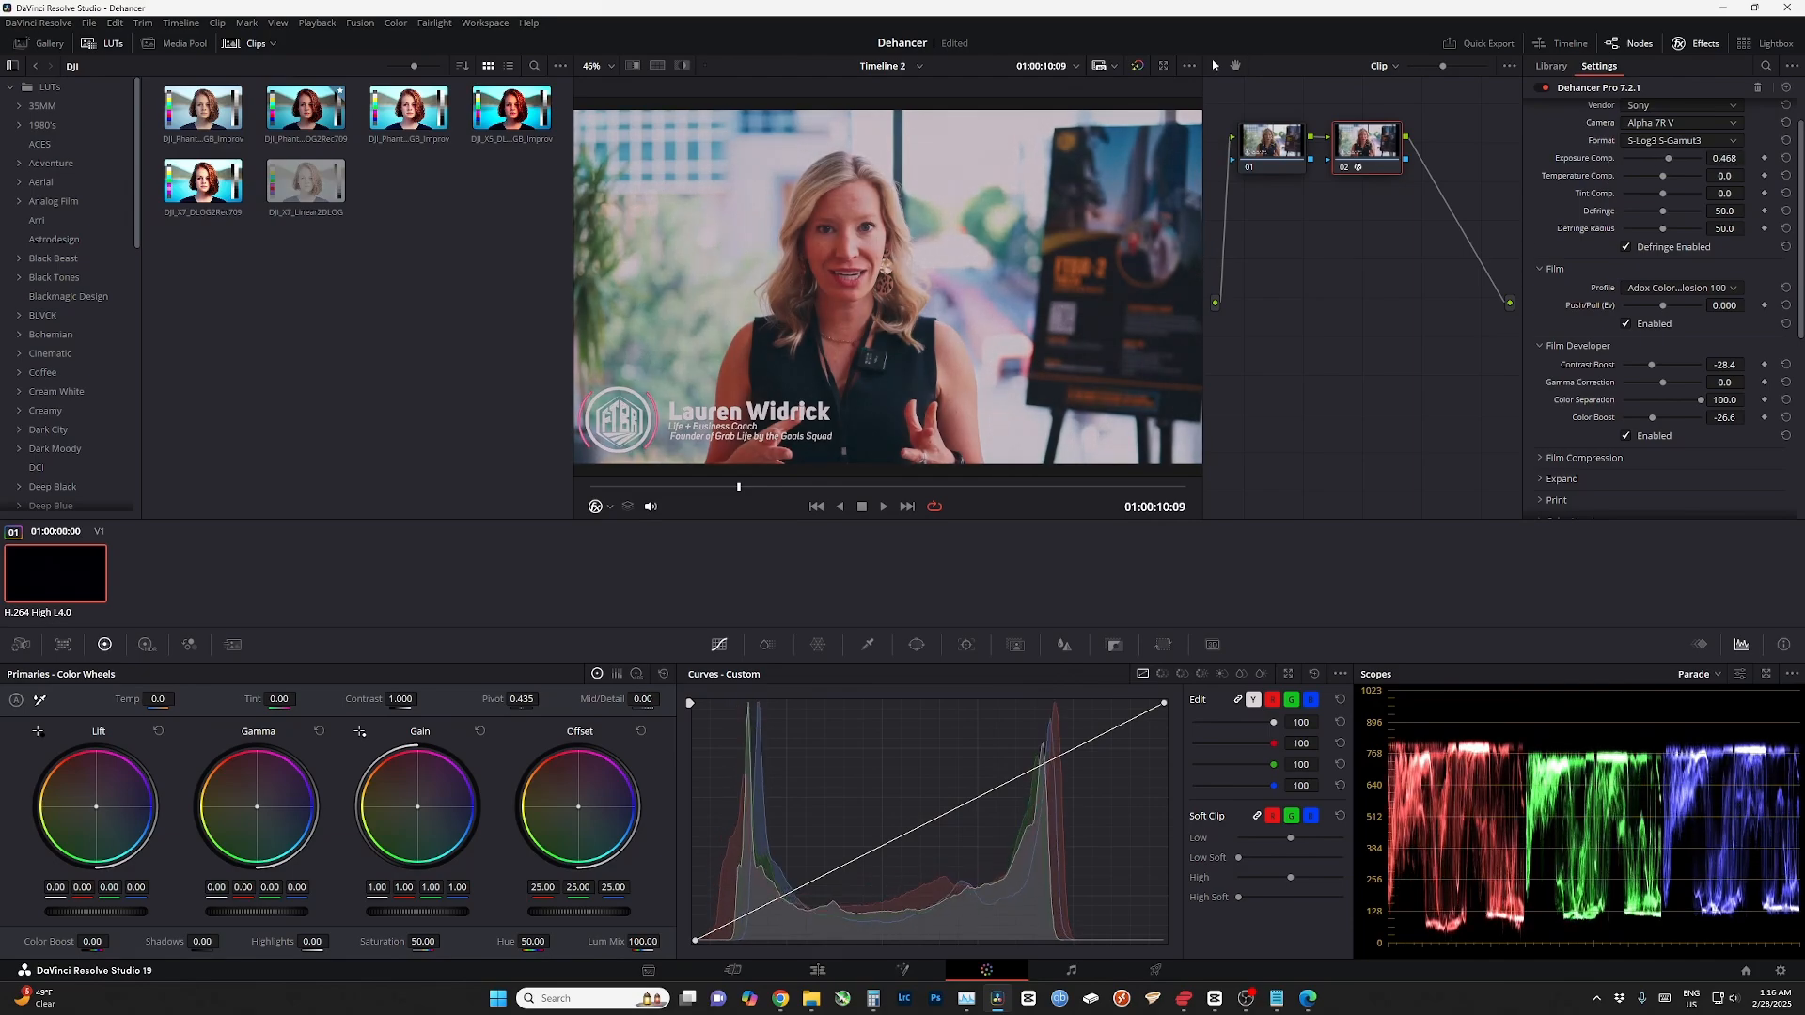
# - Collapse the Film Developer section, and expand and enable Film Compression
pyautogui.click(1577, 346)
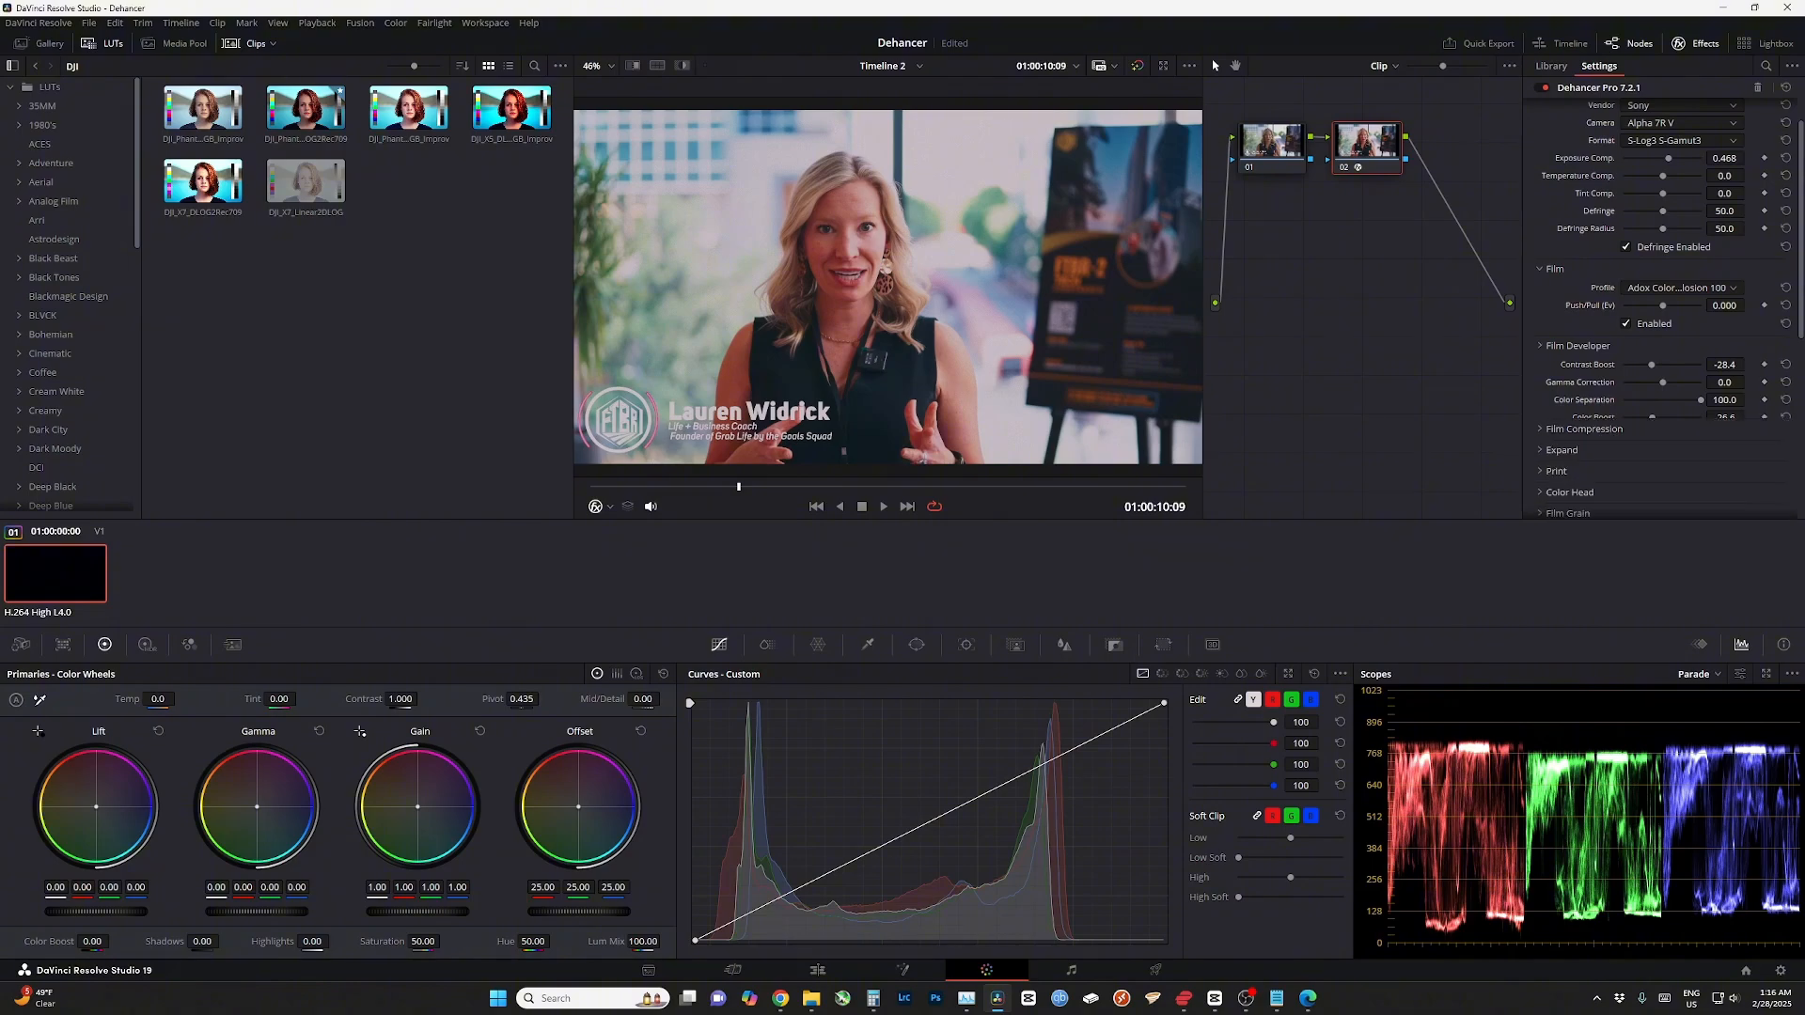
pyautogui.click(1584, 366)
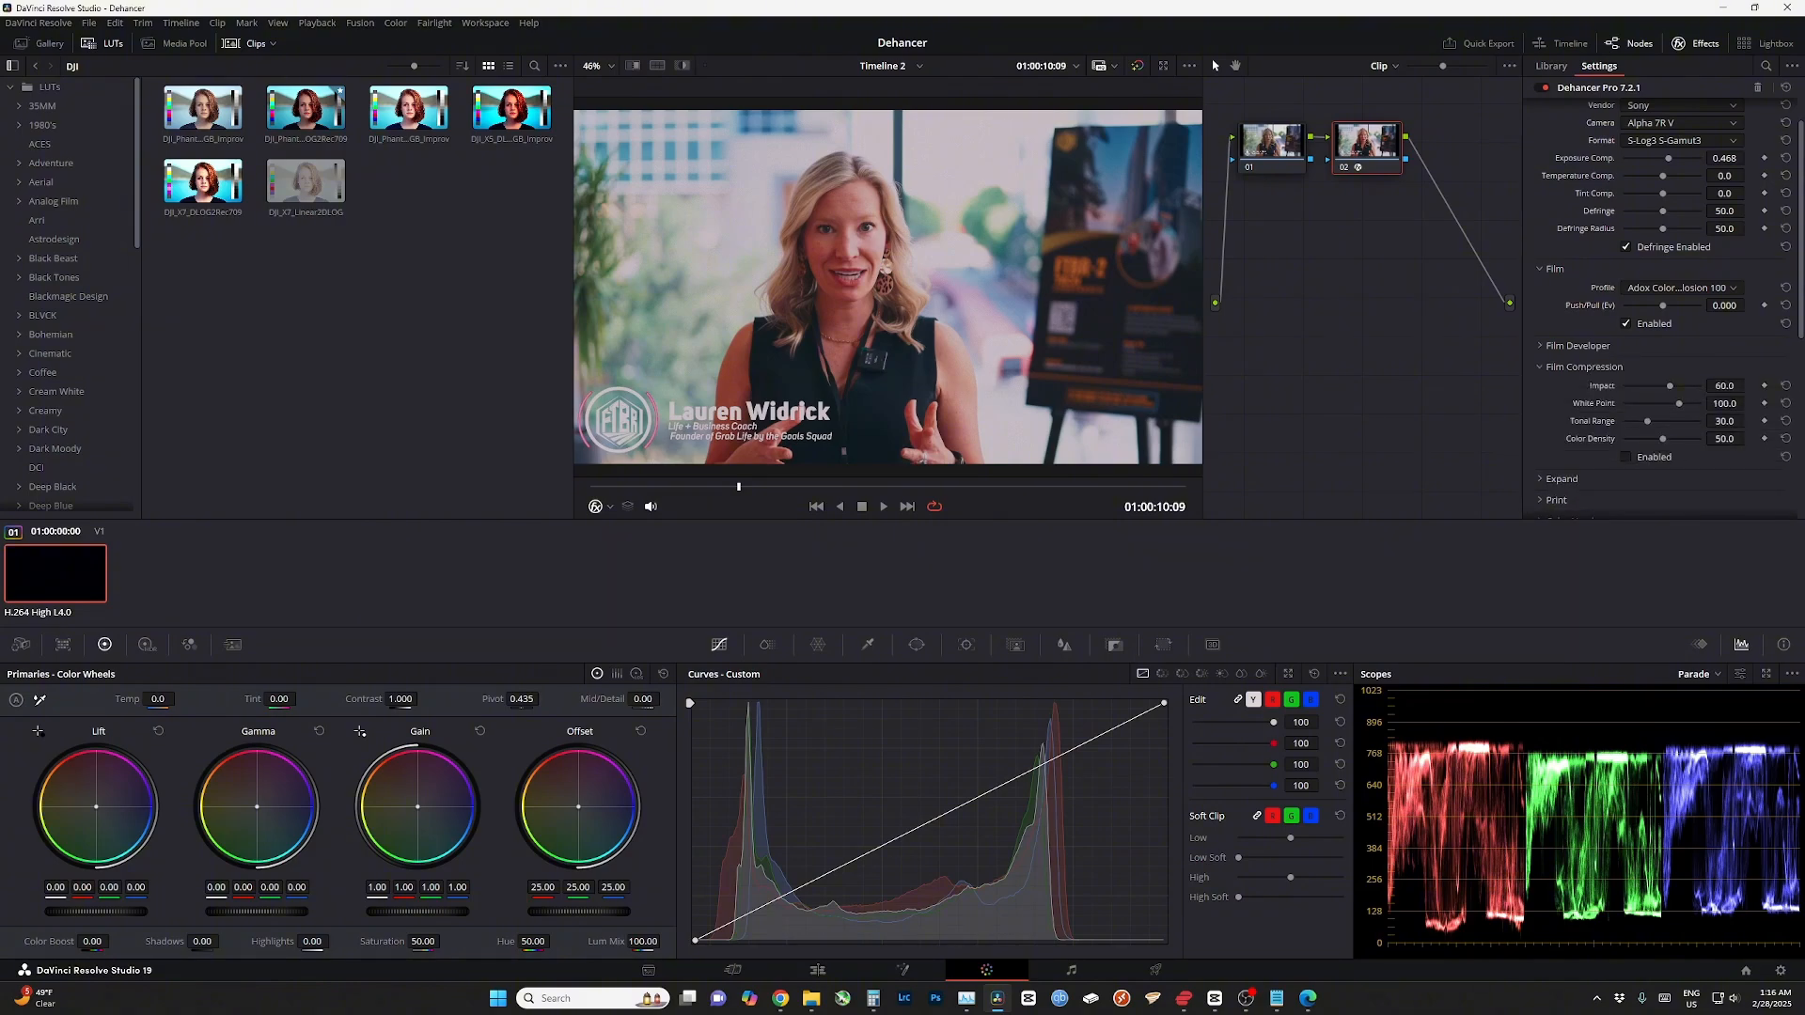
pyautogui.moveTo(1670, 385); pyautogui.dragTo(1636, 421)
pyautogui.click(1625, 456)
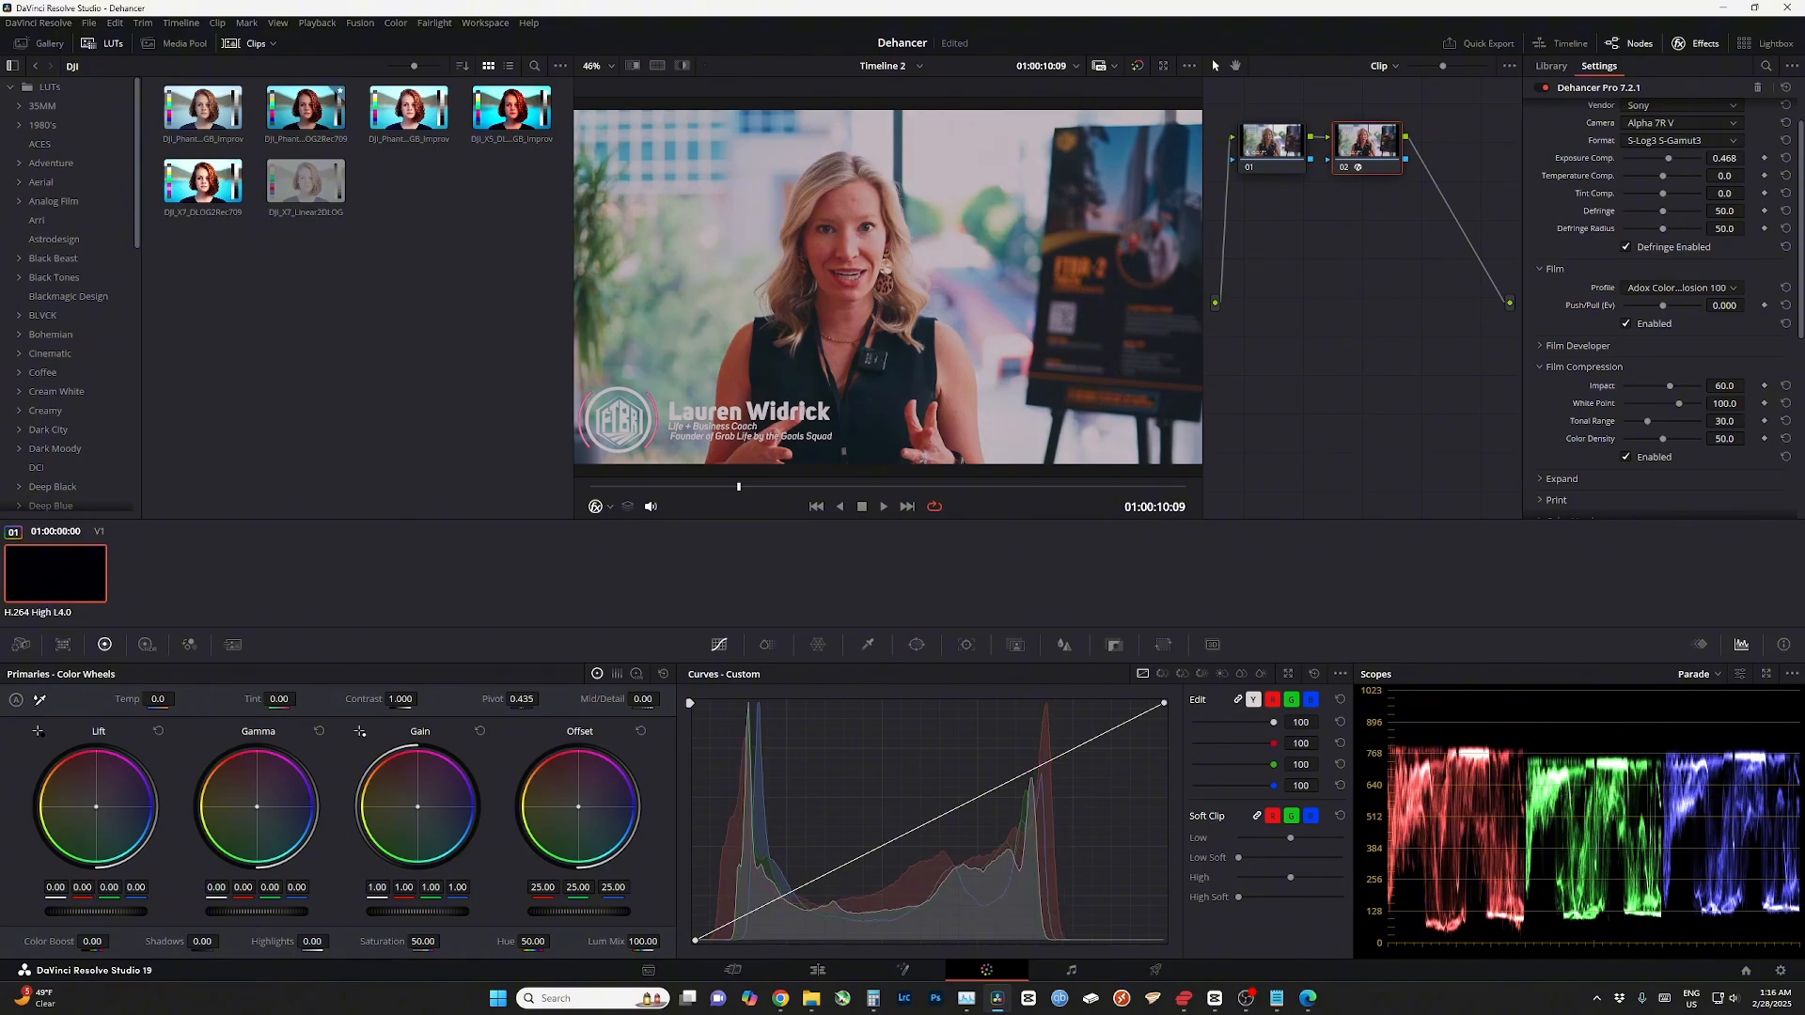
# - Try other Impact, White Point and Color Density values in Film Compression, reset them, and set Tonal Range to 90.8
pyautogui.click(1576, 345)
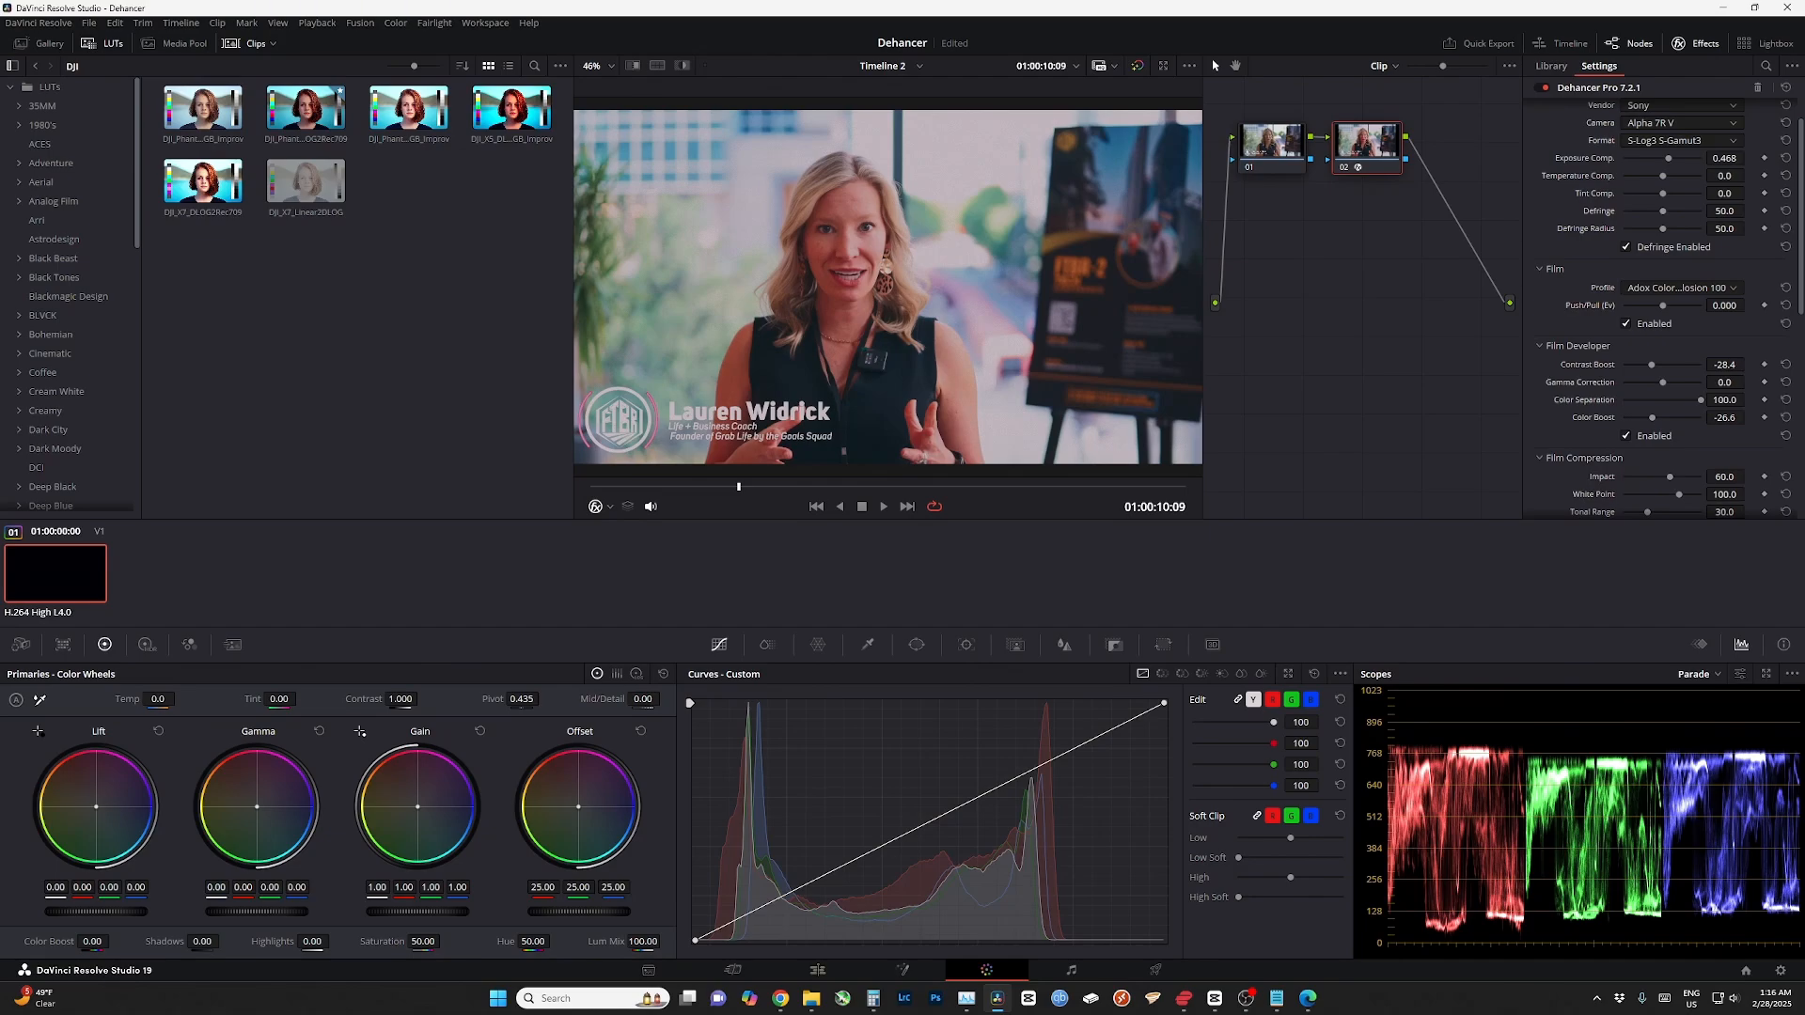
pyautogui.scroll(-3, 1664, 307)
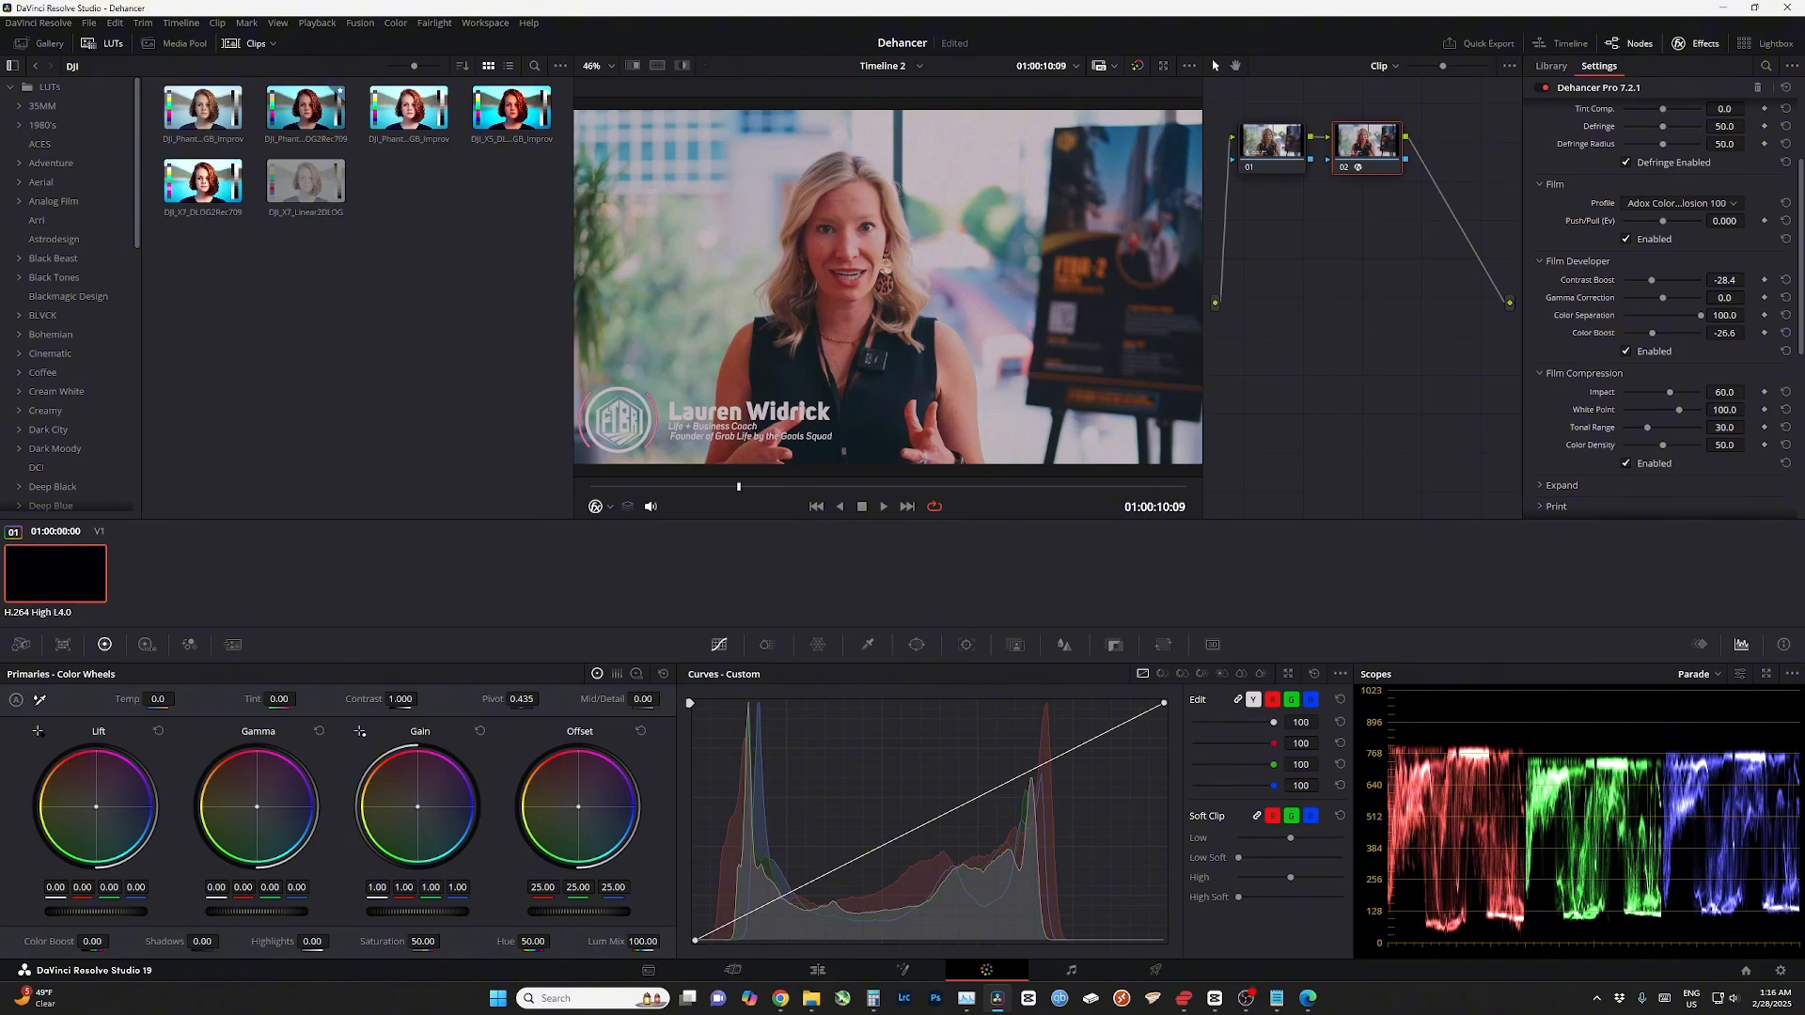
pyautogui.moveTo(1670, 391)
pyautogui.mouseDown()
pyautogui.moveTo(1700, 392)
pyautogui.moveTo(1623, 392)
pyautogui.moveTo(1700, 392)
pyautogui.mouseUp()
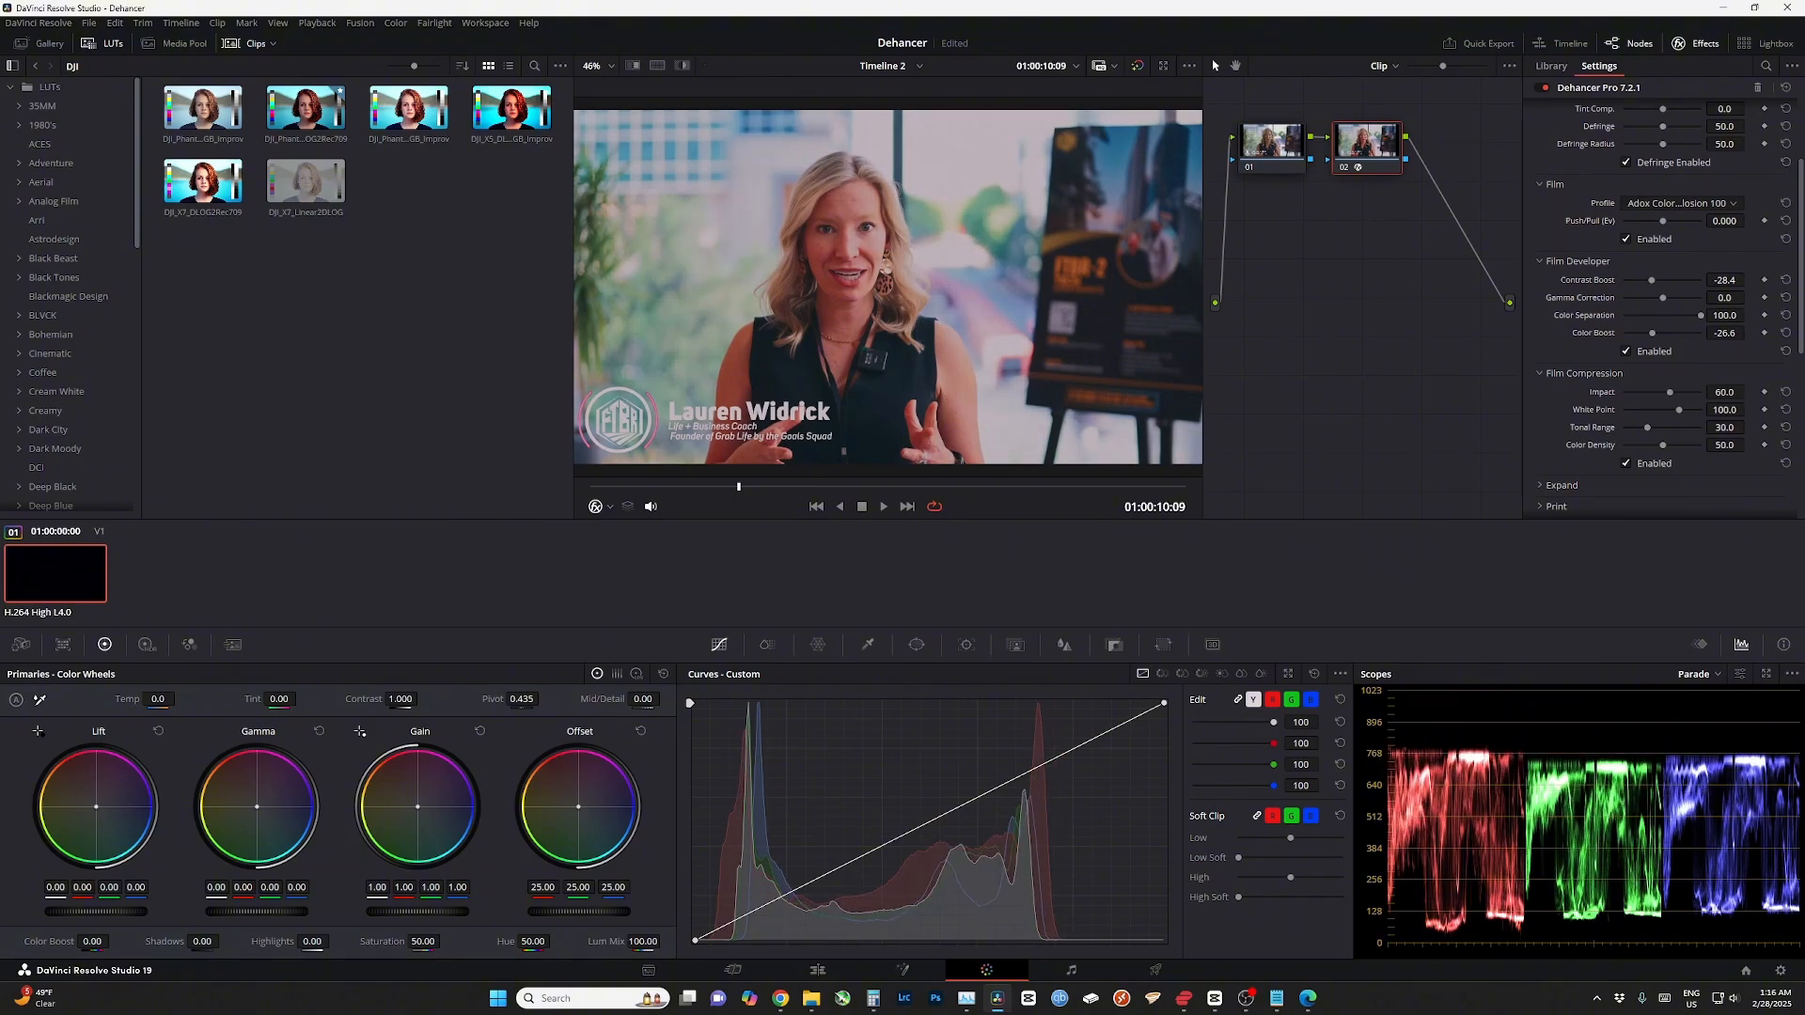
pyautogui.moveTo(1678, 410); pyautogui.dragTo(1624, 445)
pyautogui.click(1784, 410)
pyautogui.click(1784, 444)
pyautogui.scroll(-2, 1663, 310)
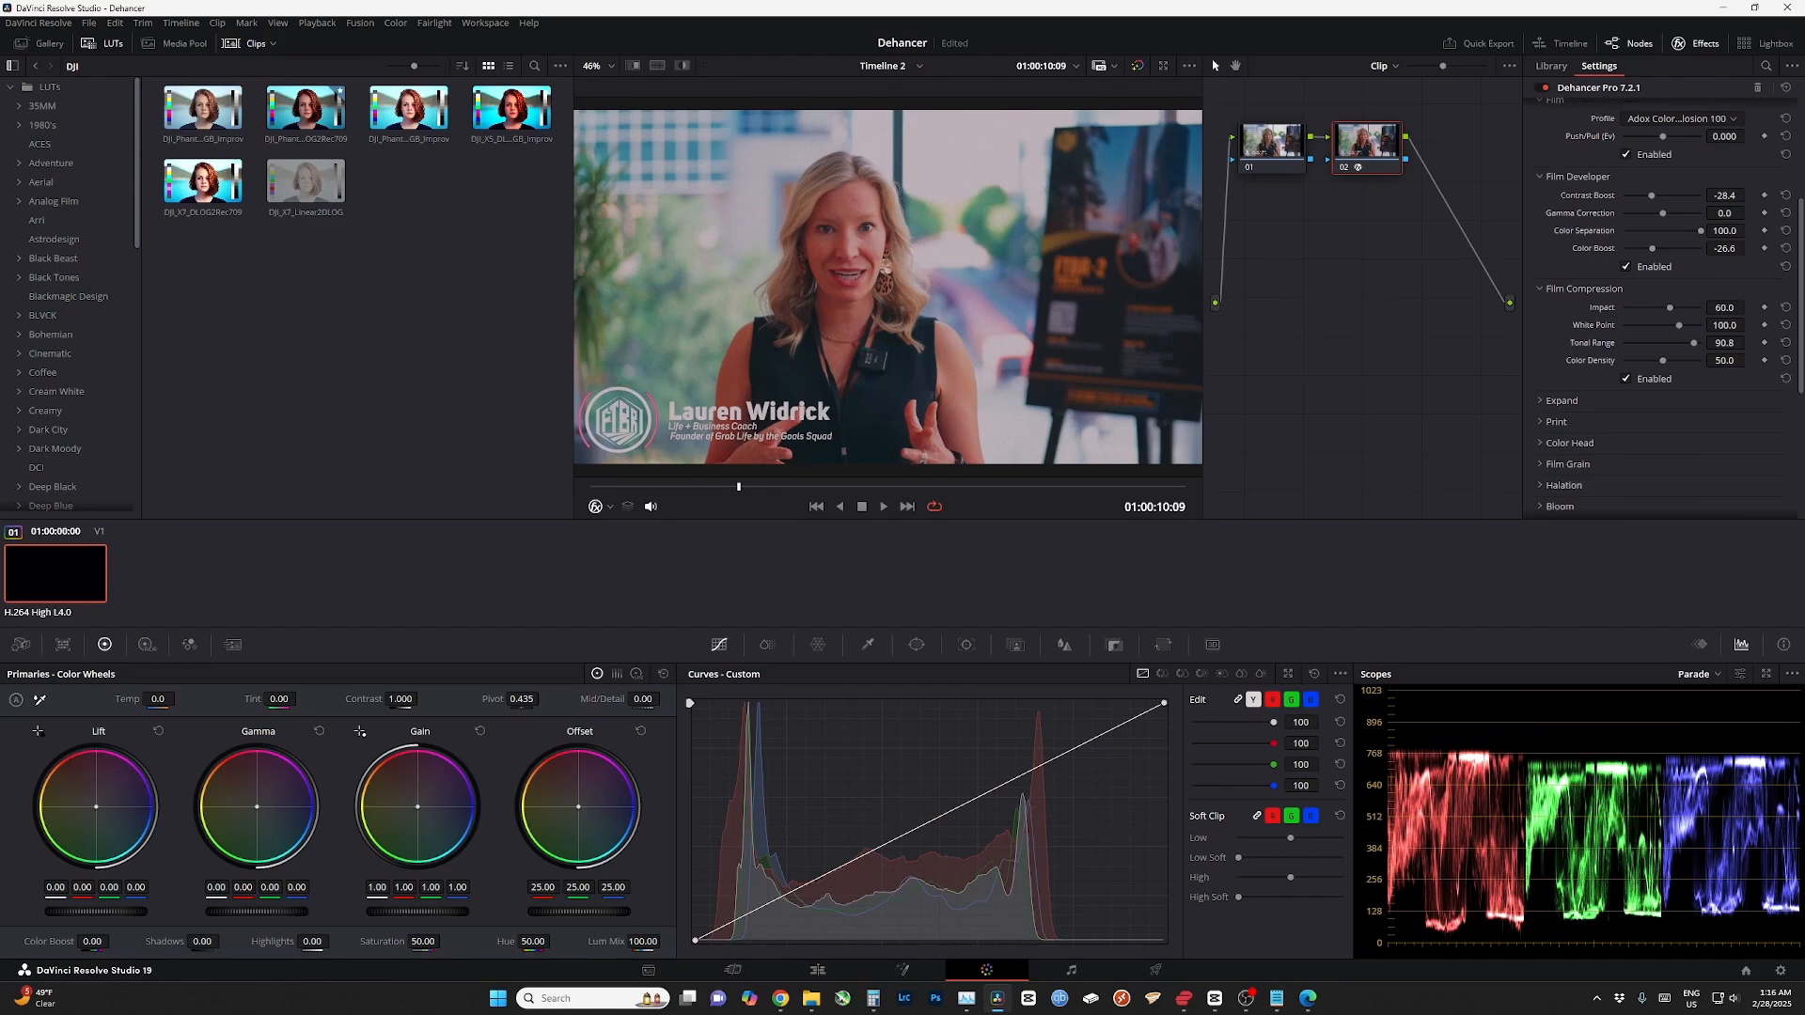
# - Open the Expand section and try a Black Point of -9.90 and a White Point of 120.0, undoing each change
pyautogui.click(1560, 400)
pyautogui.scroll(-1, 1663, 310)
pyautogui.moveTo(1655, 377)
pyautogui.mouseDown()
pyautogui.moveTo(1626, 377)
pyautogui.moveTo(1700, 377)
pyautogui.moveTo(1639, 377)
pyautogui.mouseUp()
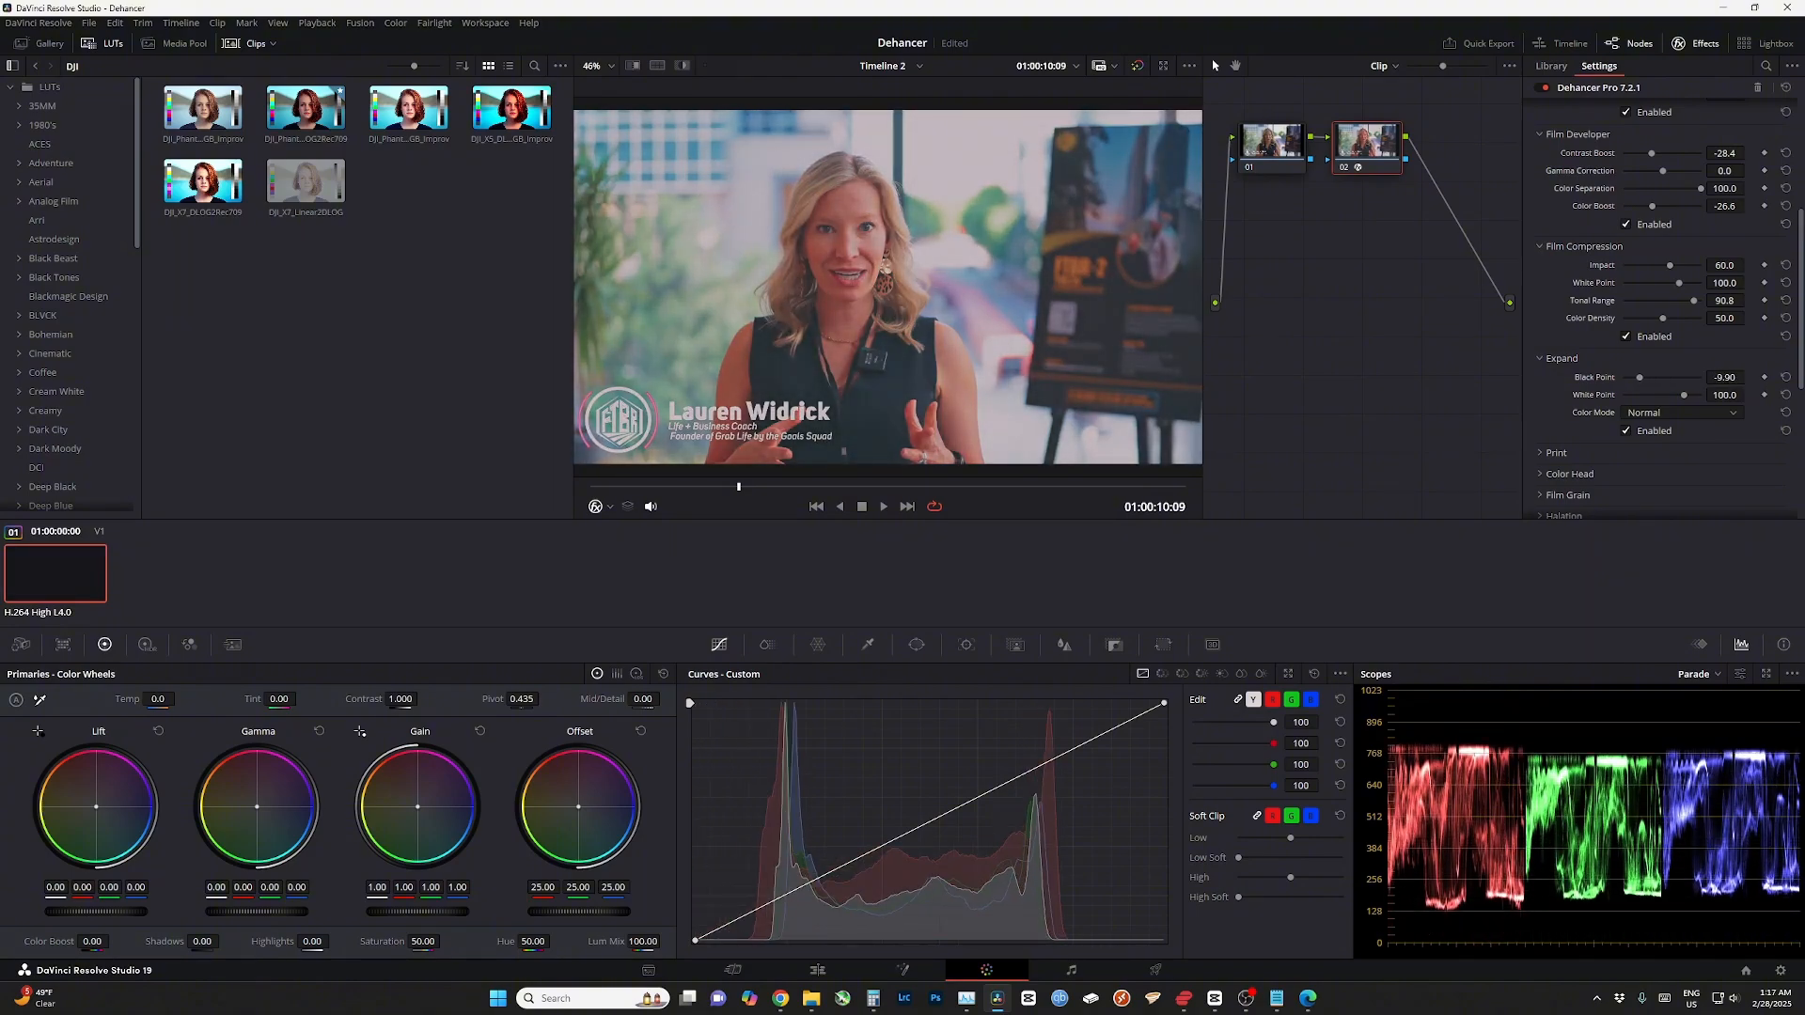
pyautogui.hotkey('ctrl', 'z')
pyautogui.moveTo(1683, 394)
pyautogui.mouseDown()
pyautogui.moveTo(1628, 395)
pyautogui.moveTo(1700, 395)
pyautogui.mouseUp()
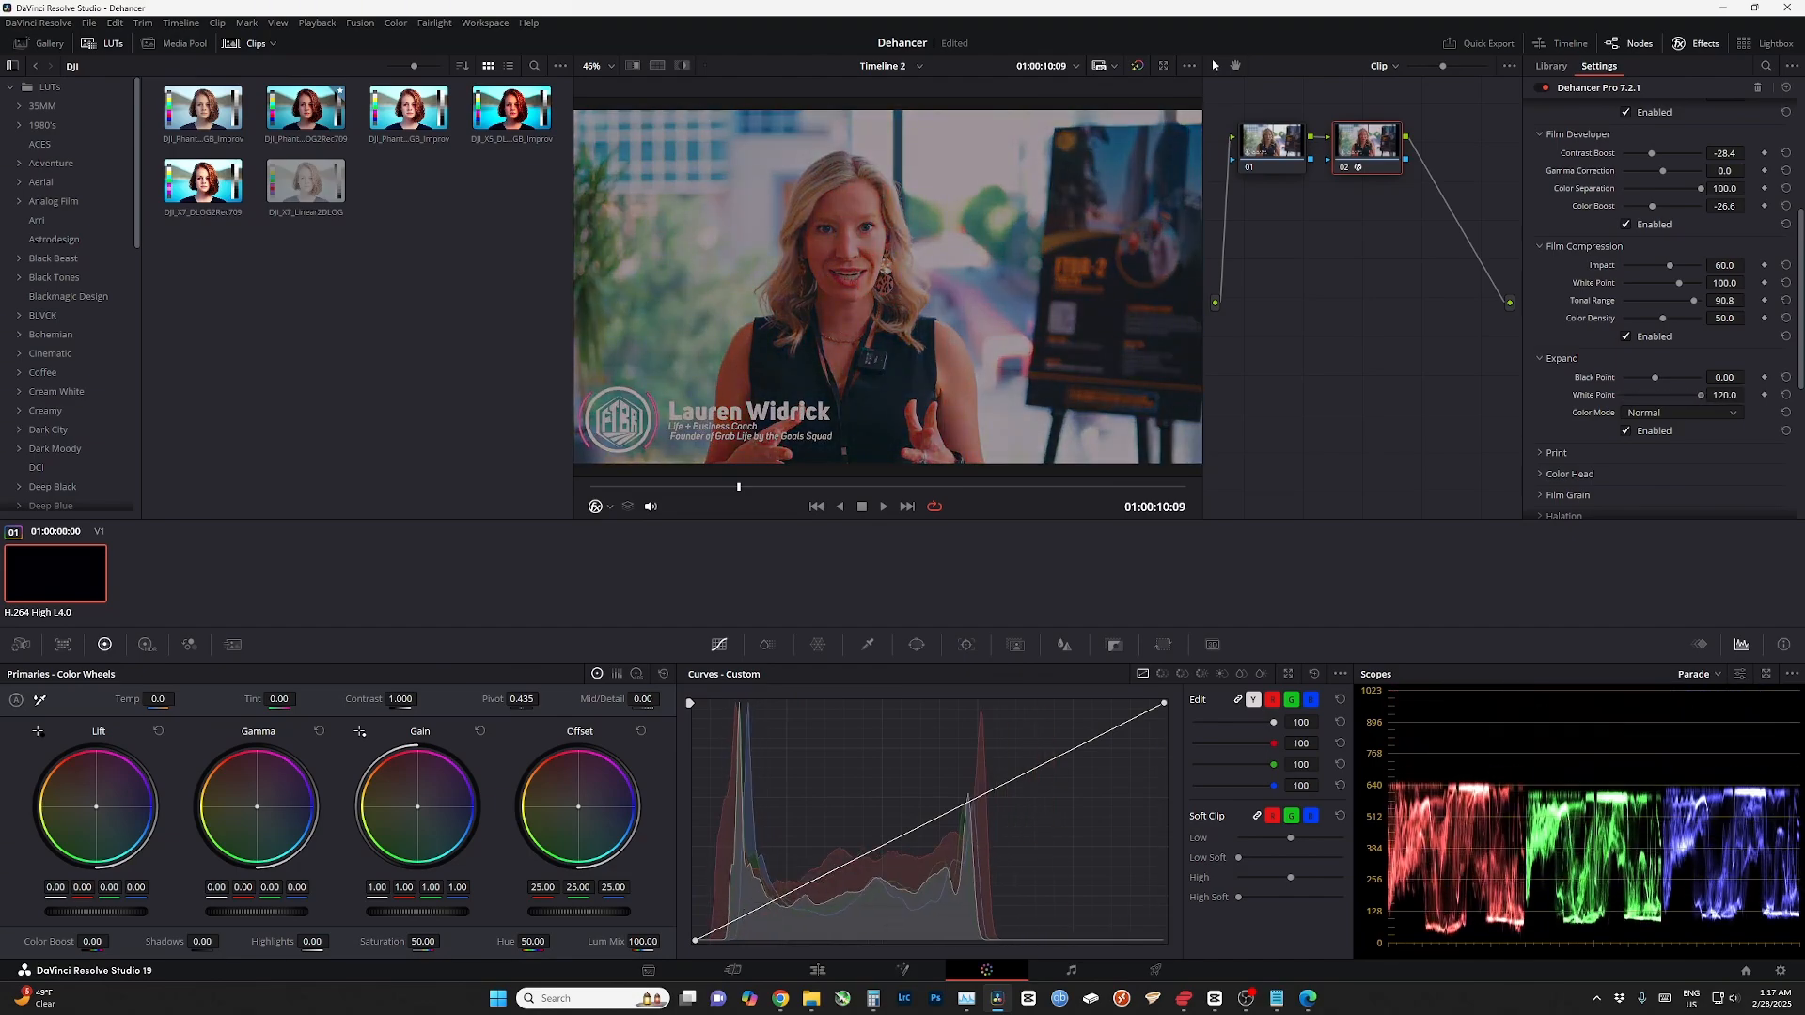
pyautogui.hotkey('ctrl', 'z')
# - Switch the Expand color mode to Luma and try a White Point of 72.9, undoing the White Point change
pyautogui.click(1680, 412)
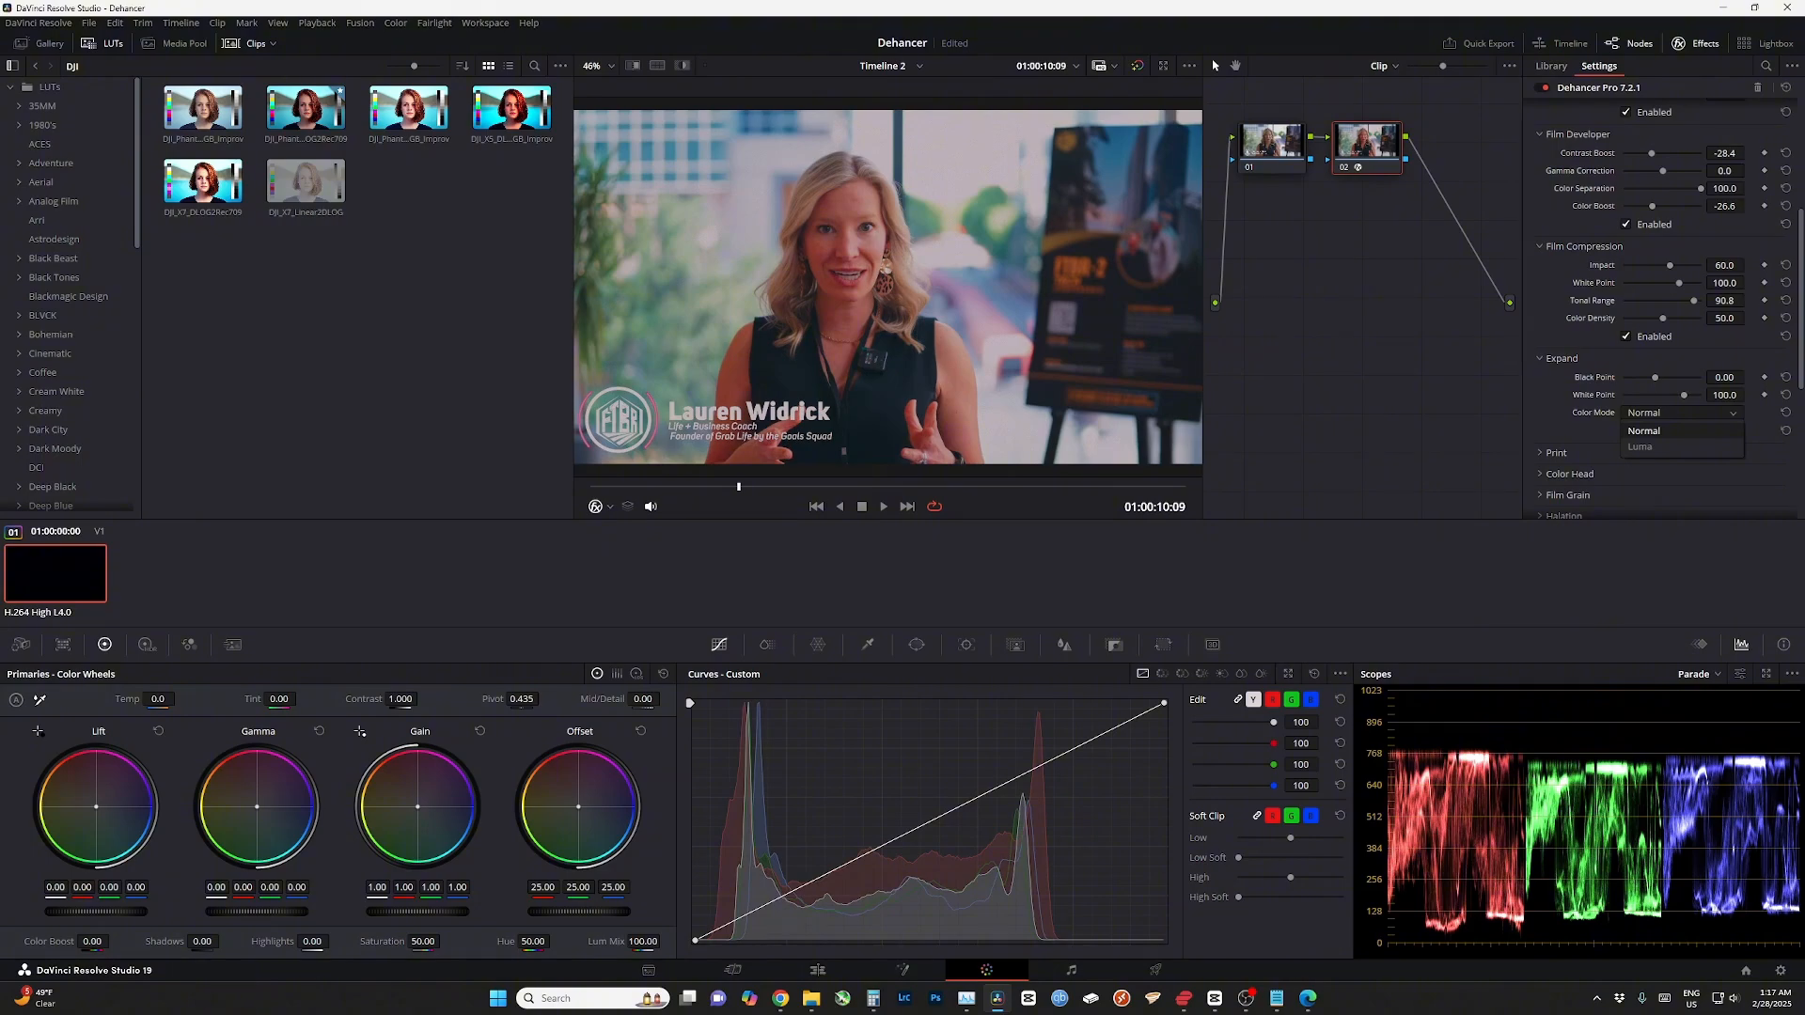
pyautogui.click(1645, 447)
pyautogui.moveTo(1683, 395)
pyautogui.mouseDown()
pyautogui.moveTo(1641, 395)
pyautogui.moveTo(1660, 395)
pyautogui.mouseUp()
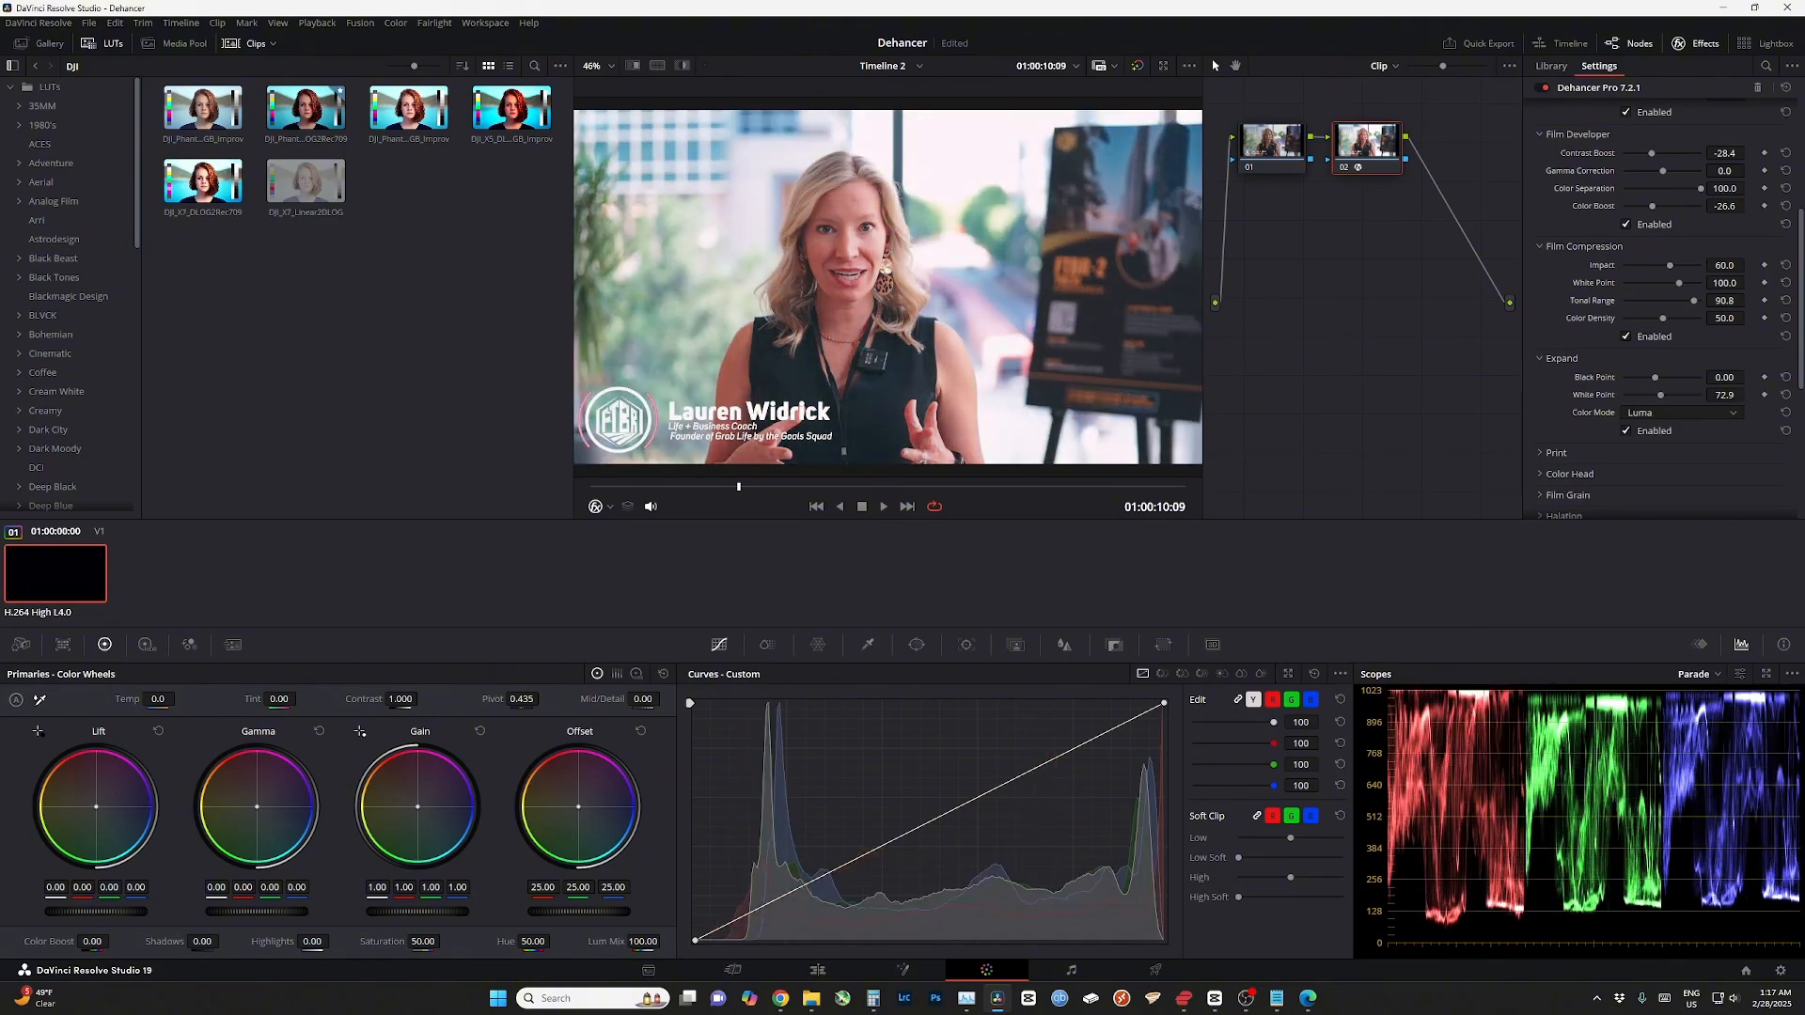
pyautogui.hotkey('ctrl', 'z')
# - Return the Expand color mode to Normal and try a White Point of 74.6, undoing the White Point change
pyautogui.click(1681, 413)
pyautogui.click(1645, 430)
pyautogui.moveTo(1684, 395); pyautogui.dragTo(1662, 395)
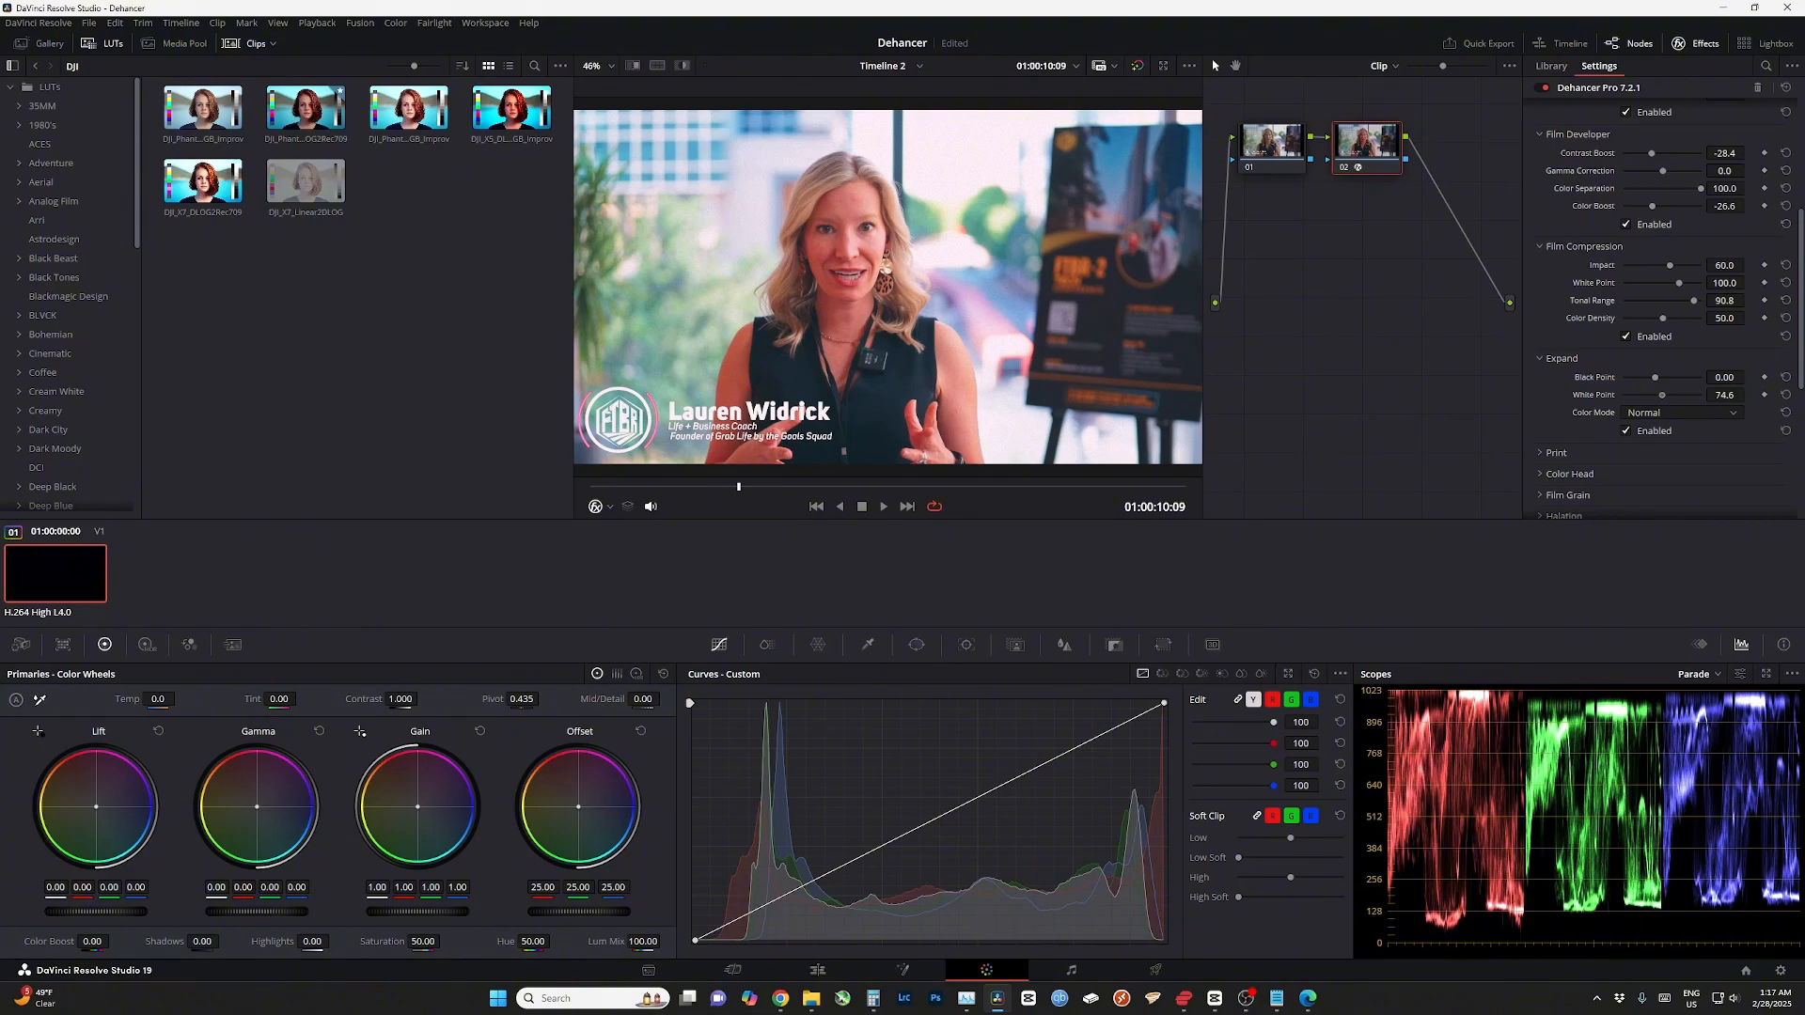
pyautogui.hotkey('ctrl', 'z')
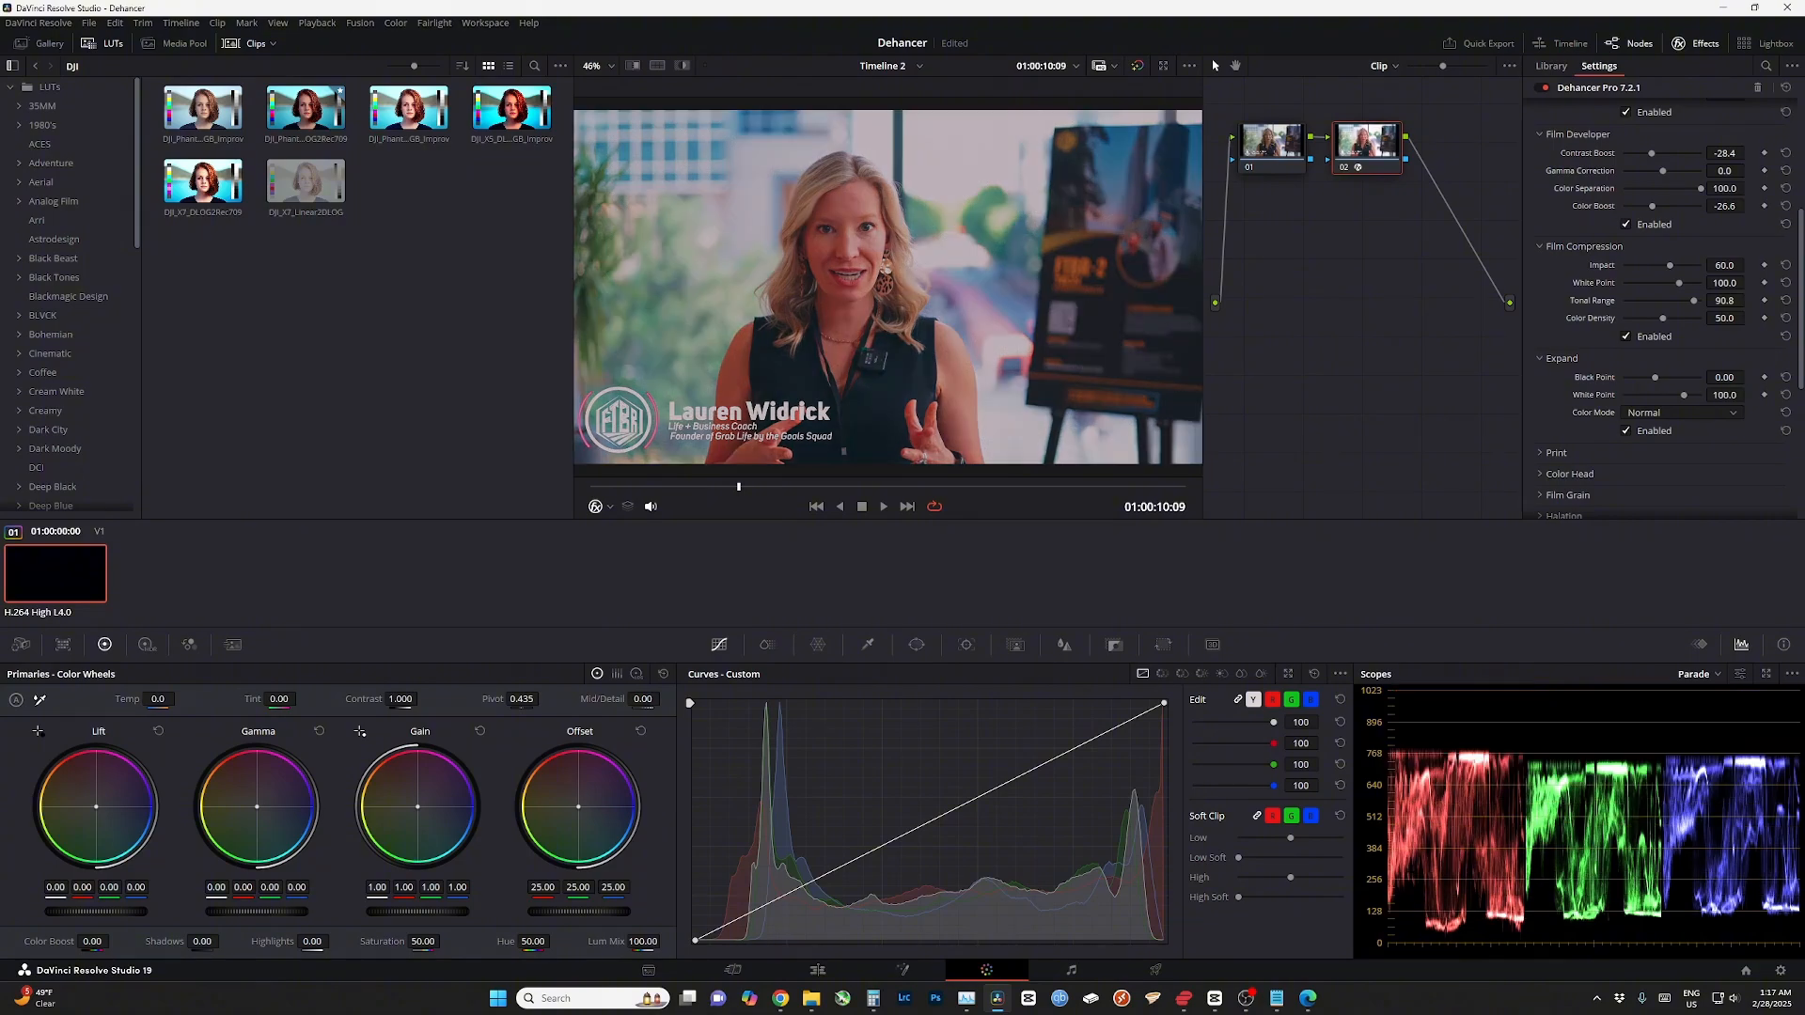
# - Set the input exposure compensation to 0.303 and the Expand White Point to 68.8
pyautogui.scroll(6, 1662, 306)
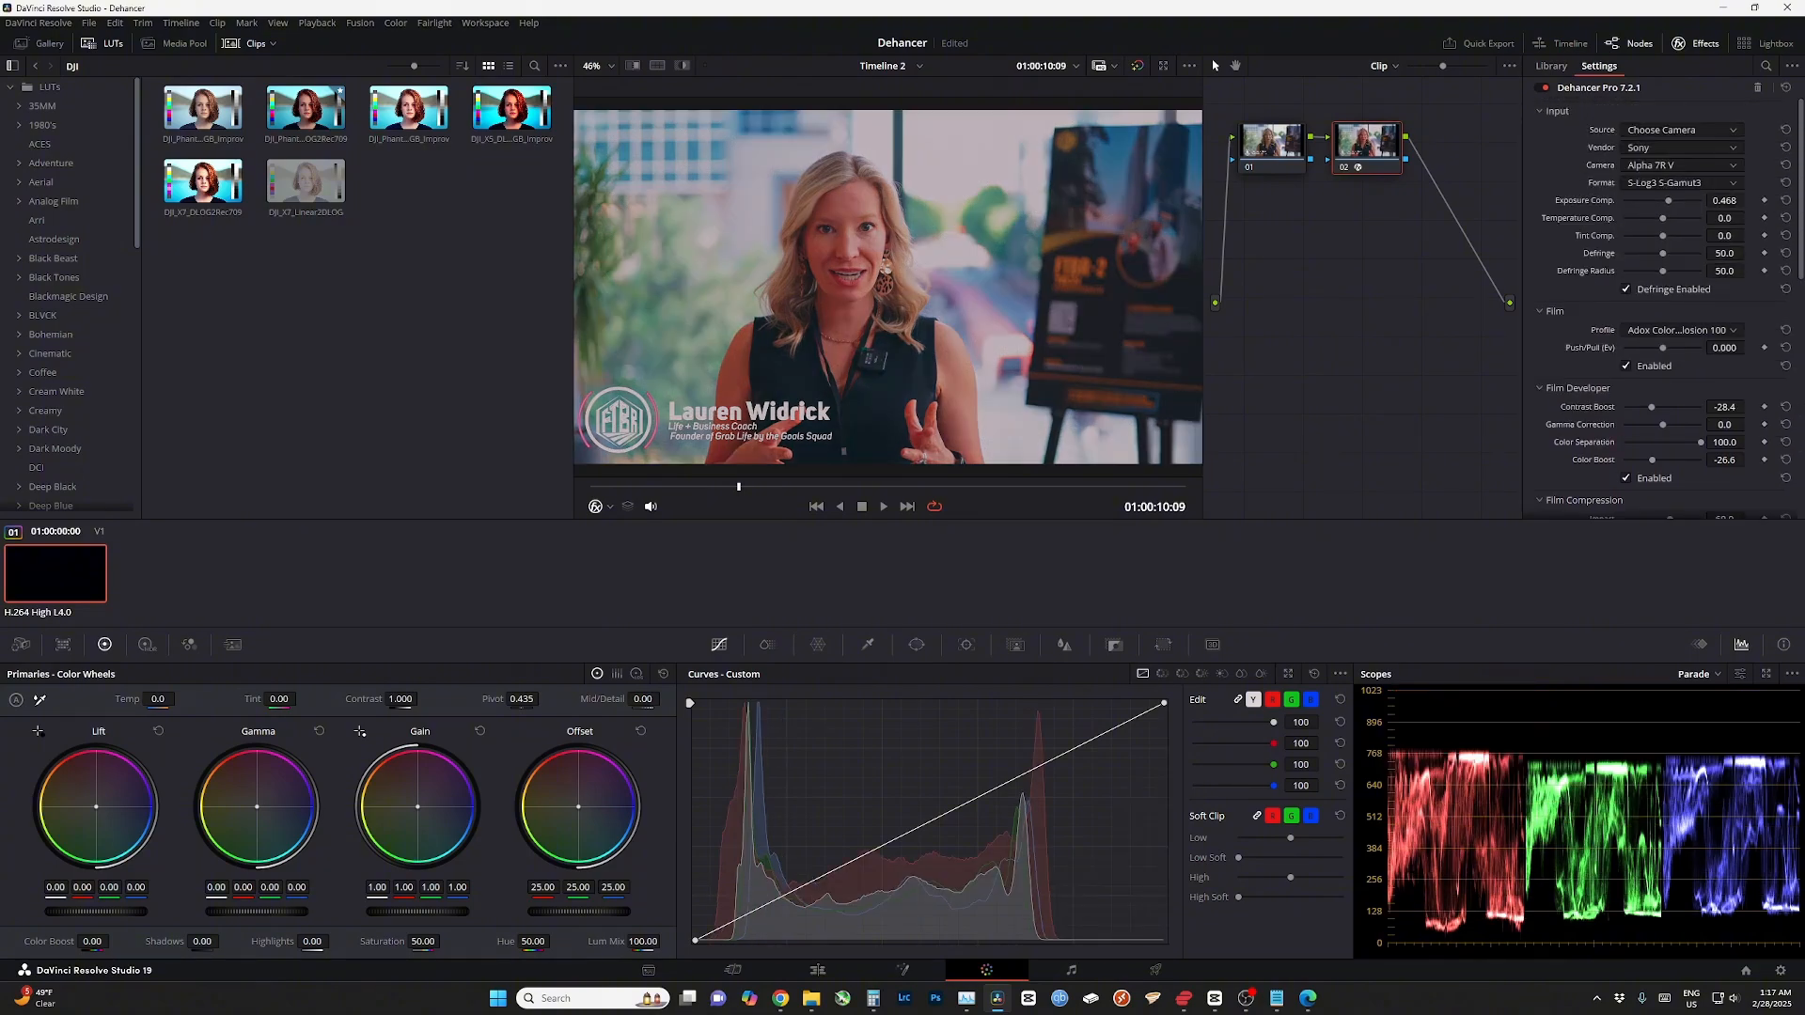
pyautogui.moveTo(1668, 200)
pyautogui.mouseDown()
pyautogui.moveTo(1687, 200)
pyautogui.moveTo(1665, 200)
pyautogui.mouseUp()
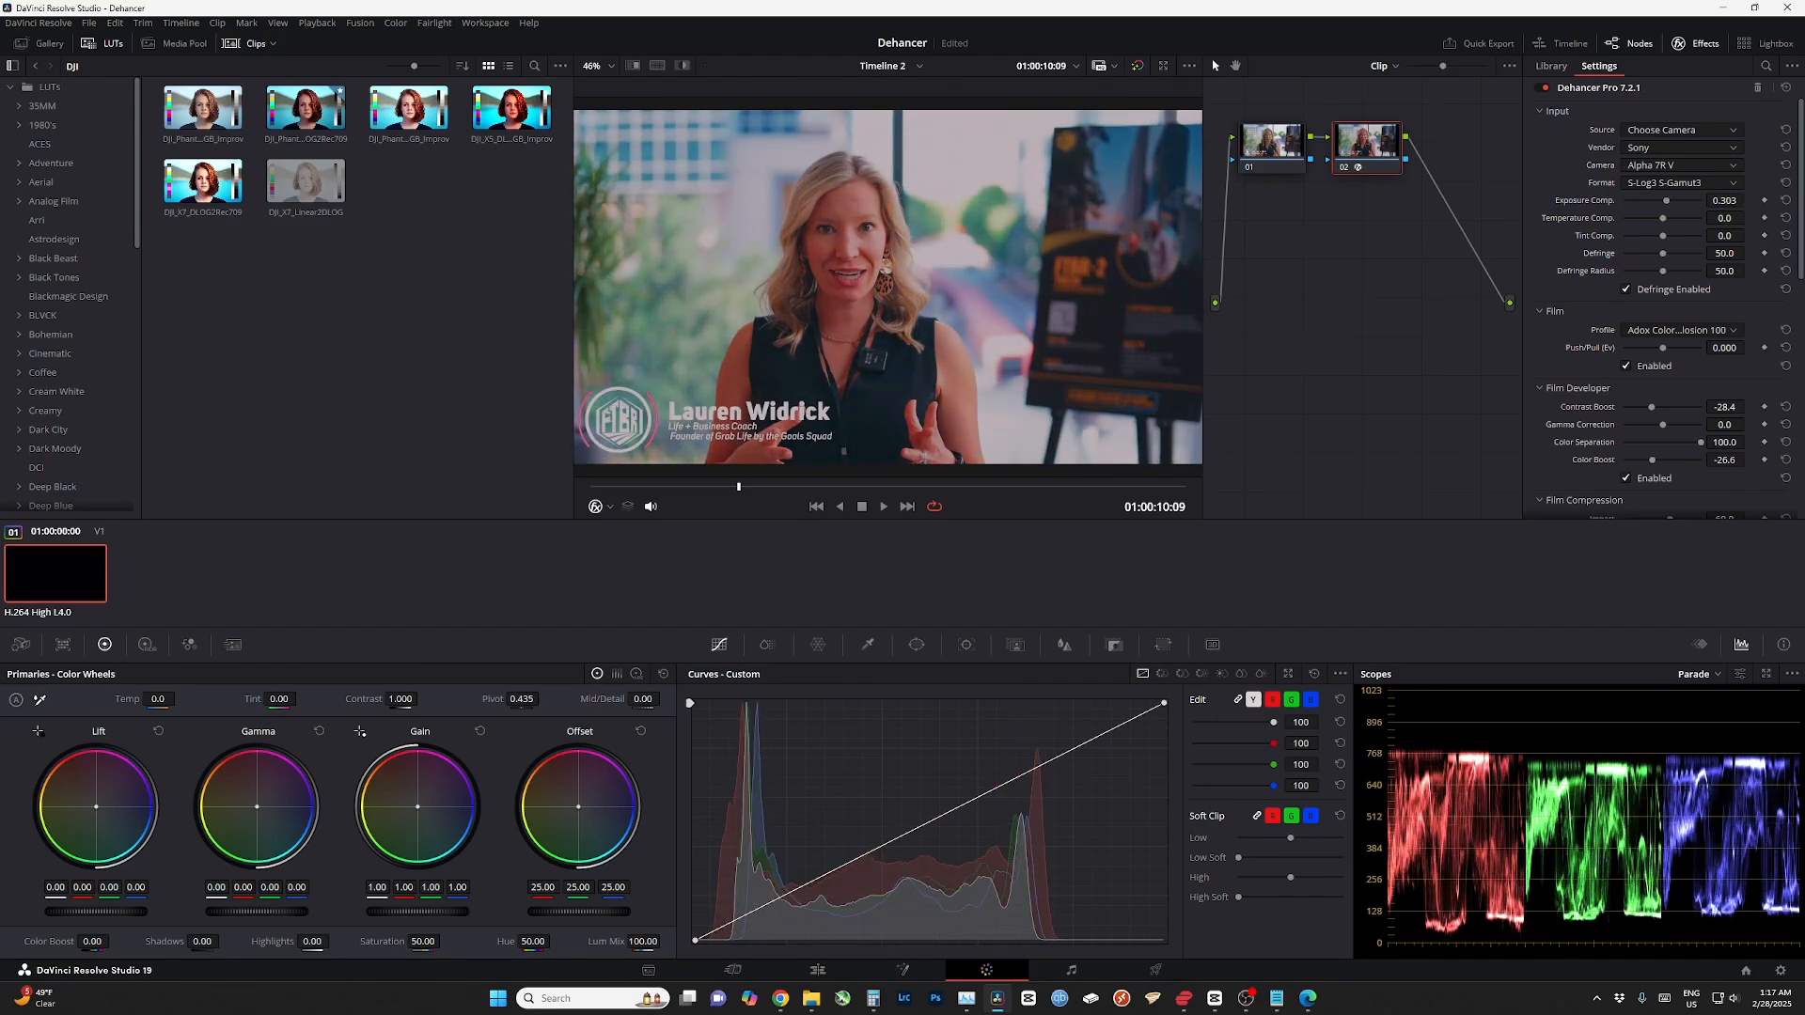
pyautogui.scroll(-5, 1662, 306)
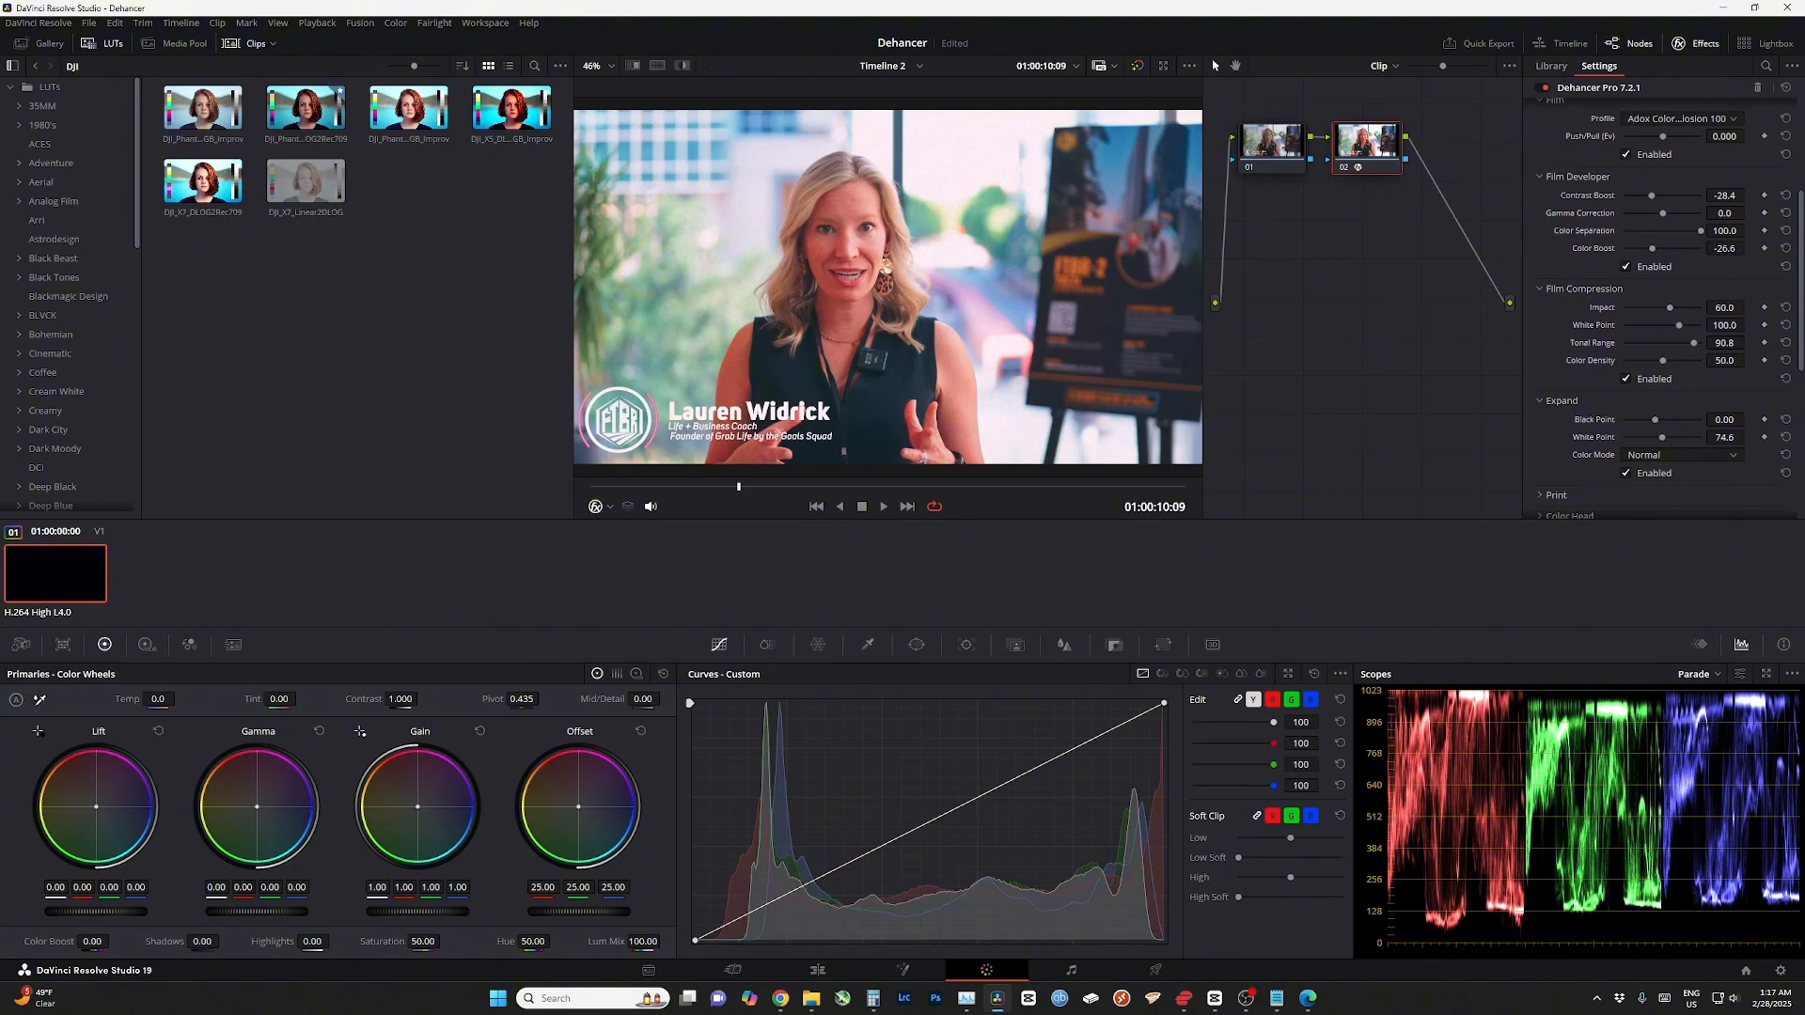
pyautogui.moveTo(1662, 437); pyautogui.dragTo(1656, 437)
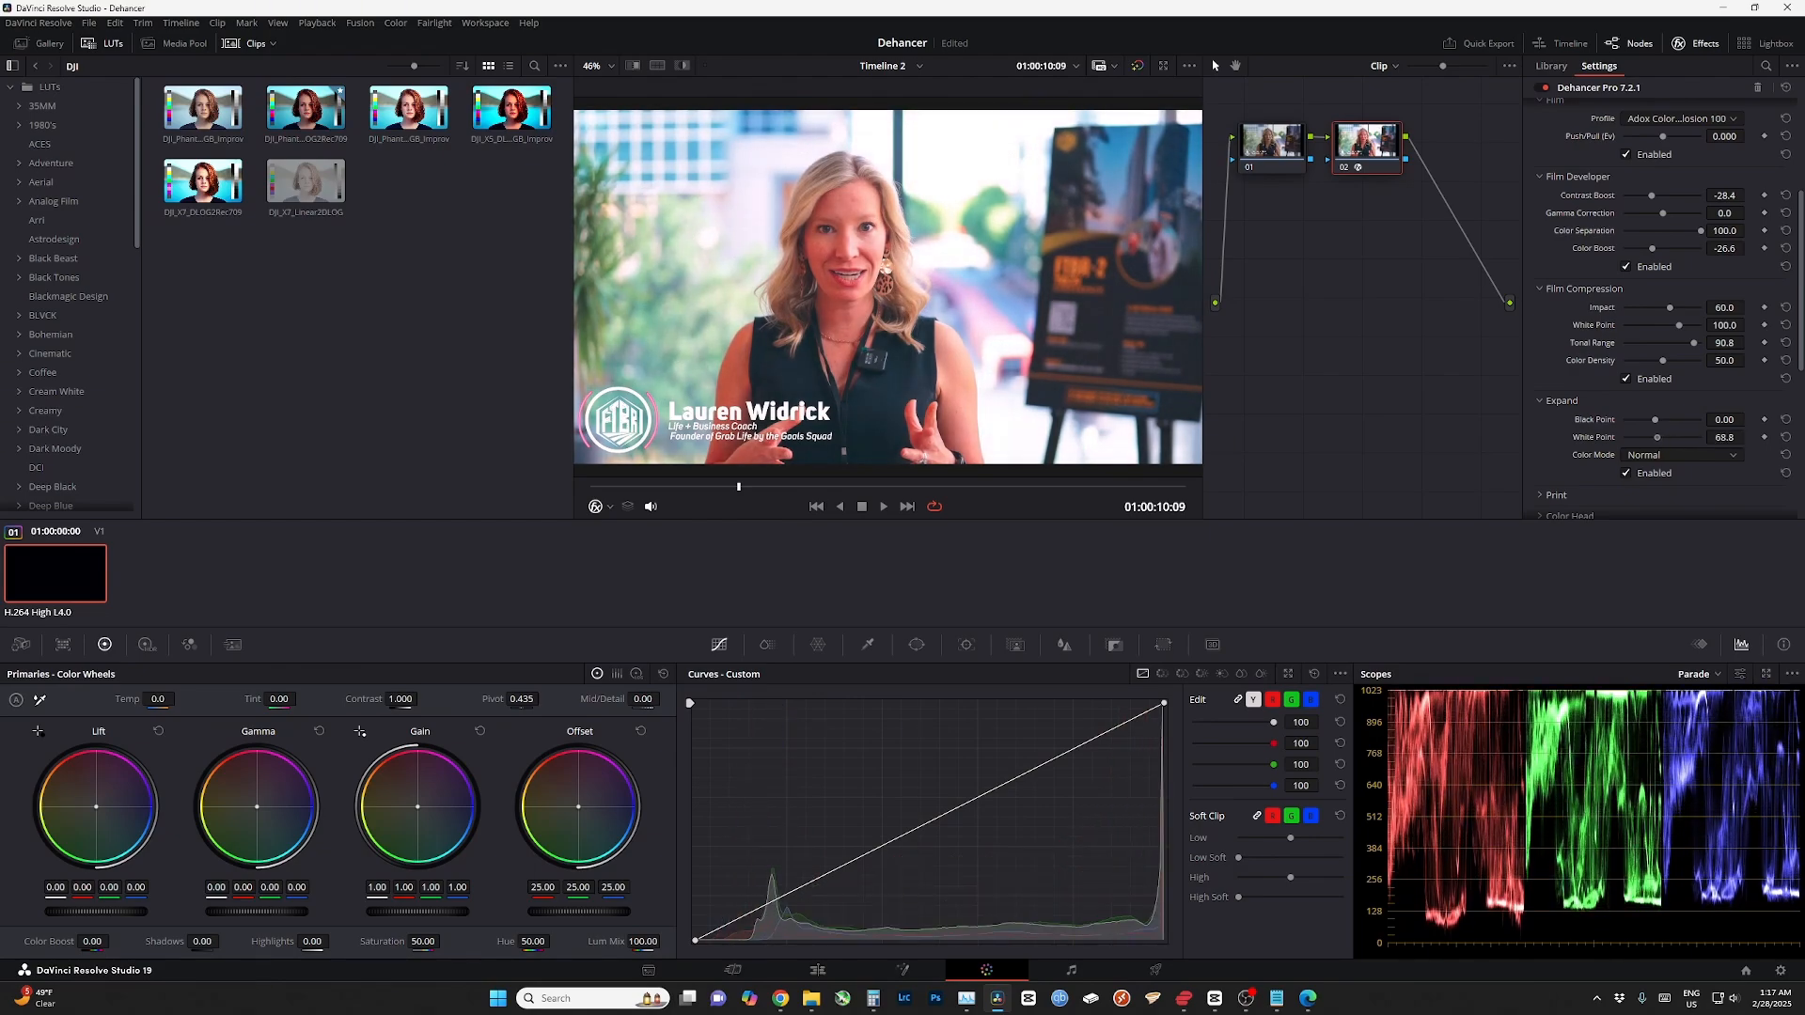
# - Open the Print section and set its profile to Cineon Film Log
pyautogui.scroll(-1, 1656, 437)
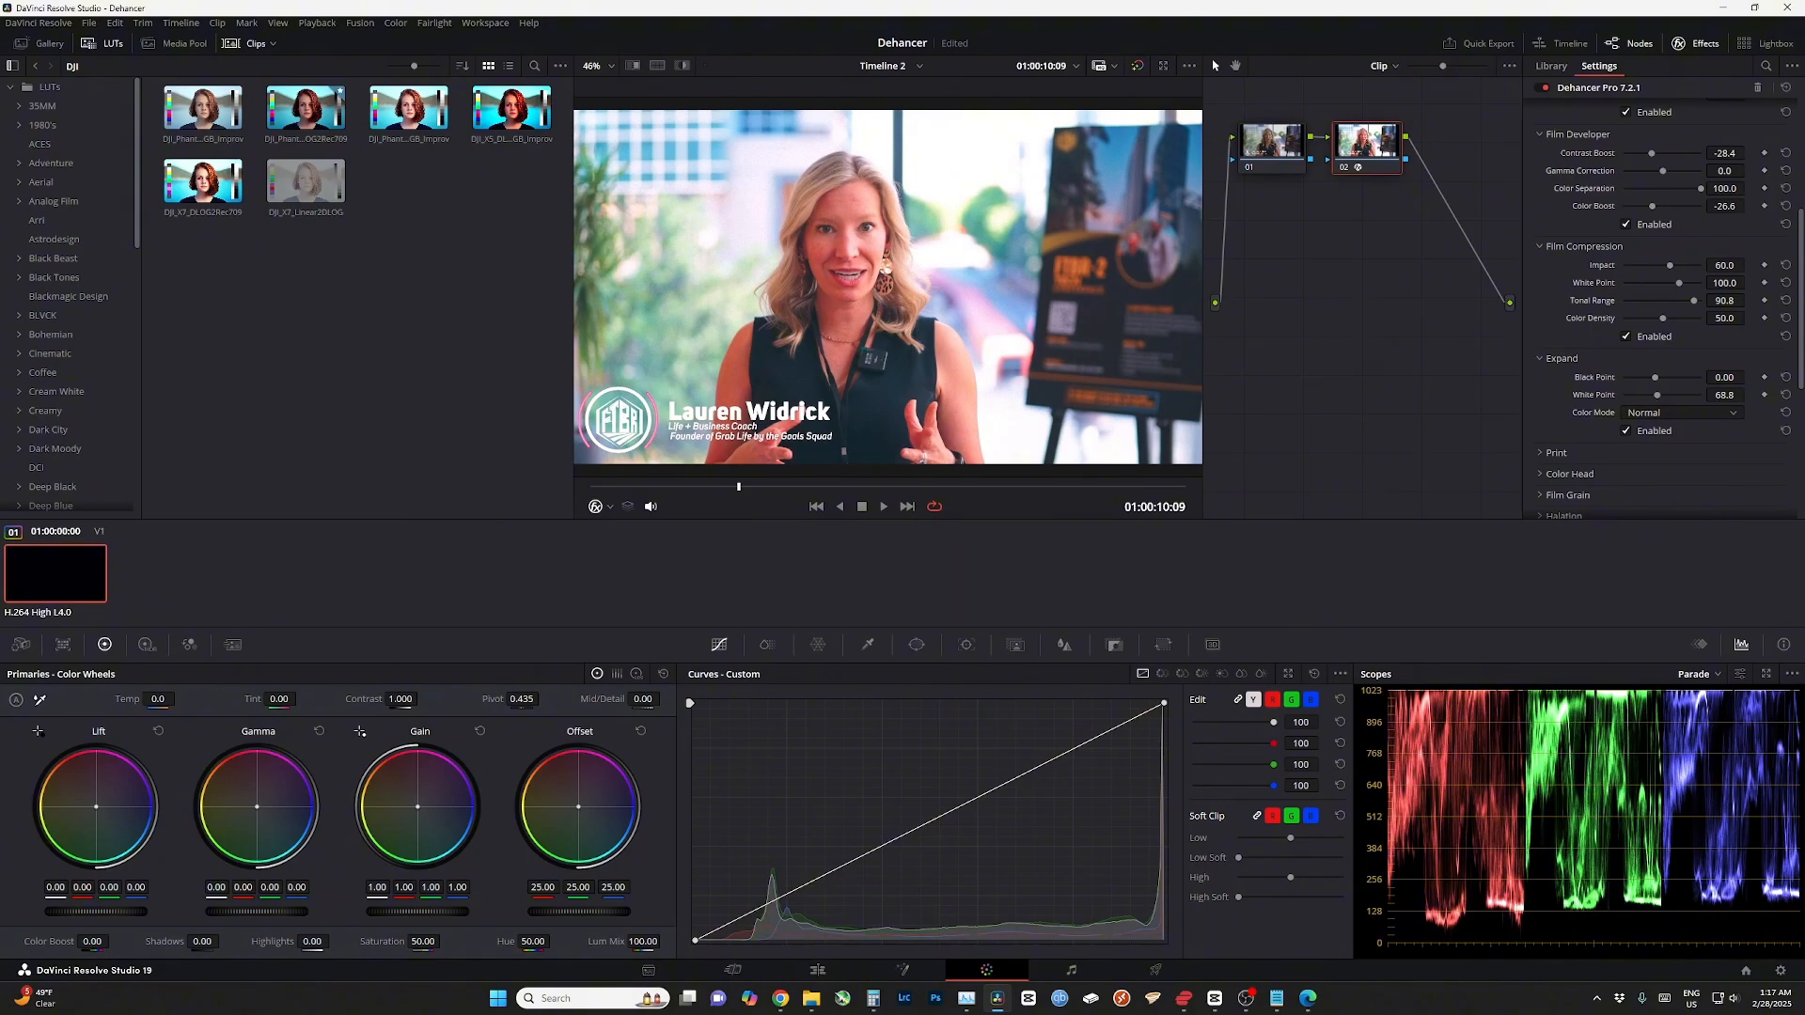
pyautogui.scroll(-1, 1656, 437)
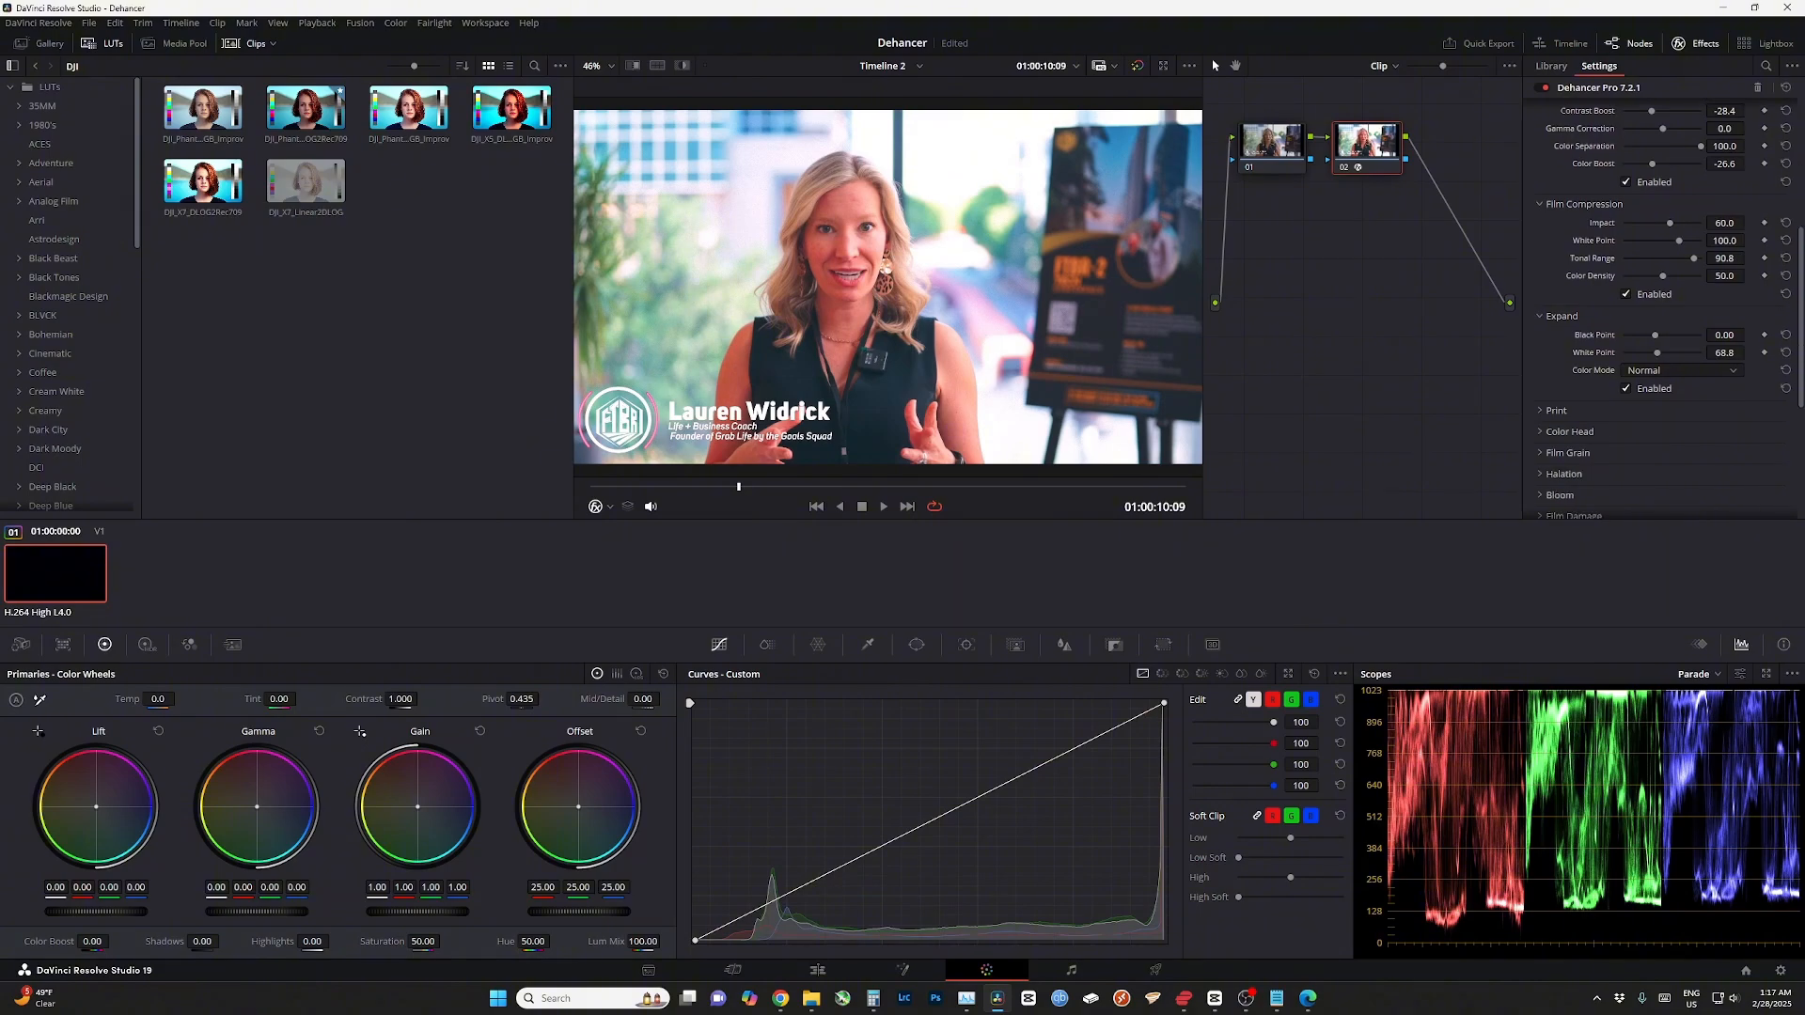
pyautogui.click(1555, 409)
pyautogui.scroll(-3, 1662, 307)
pyautogui.click(1681, 306)
pyautogui.click(1662, 341)
# - Compare the Fujifilm 3513, Kodak 2383, Kodak Endura Glossy Paper and Linear print profiles, returning to Cineon Film Log
pyautogui.click(1680, 306)
pyautogui.click(1675, 356)
pyautogui.click(1680, 306)
pyautogui.click(1673, 370)
pyautogui.click(1680, 306)
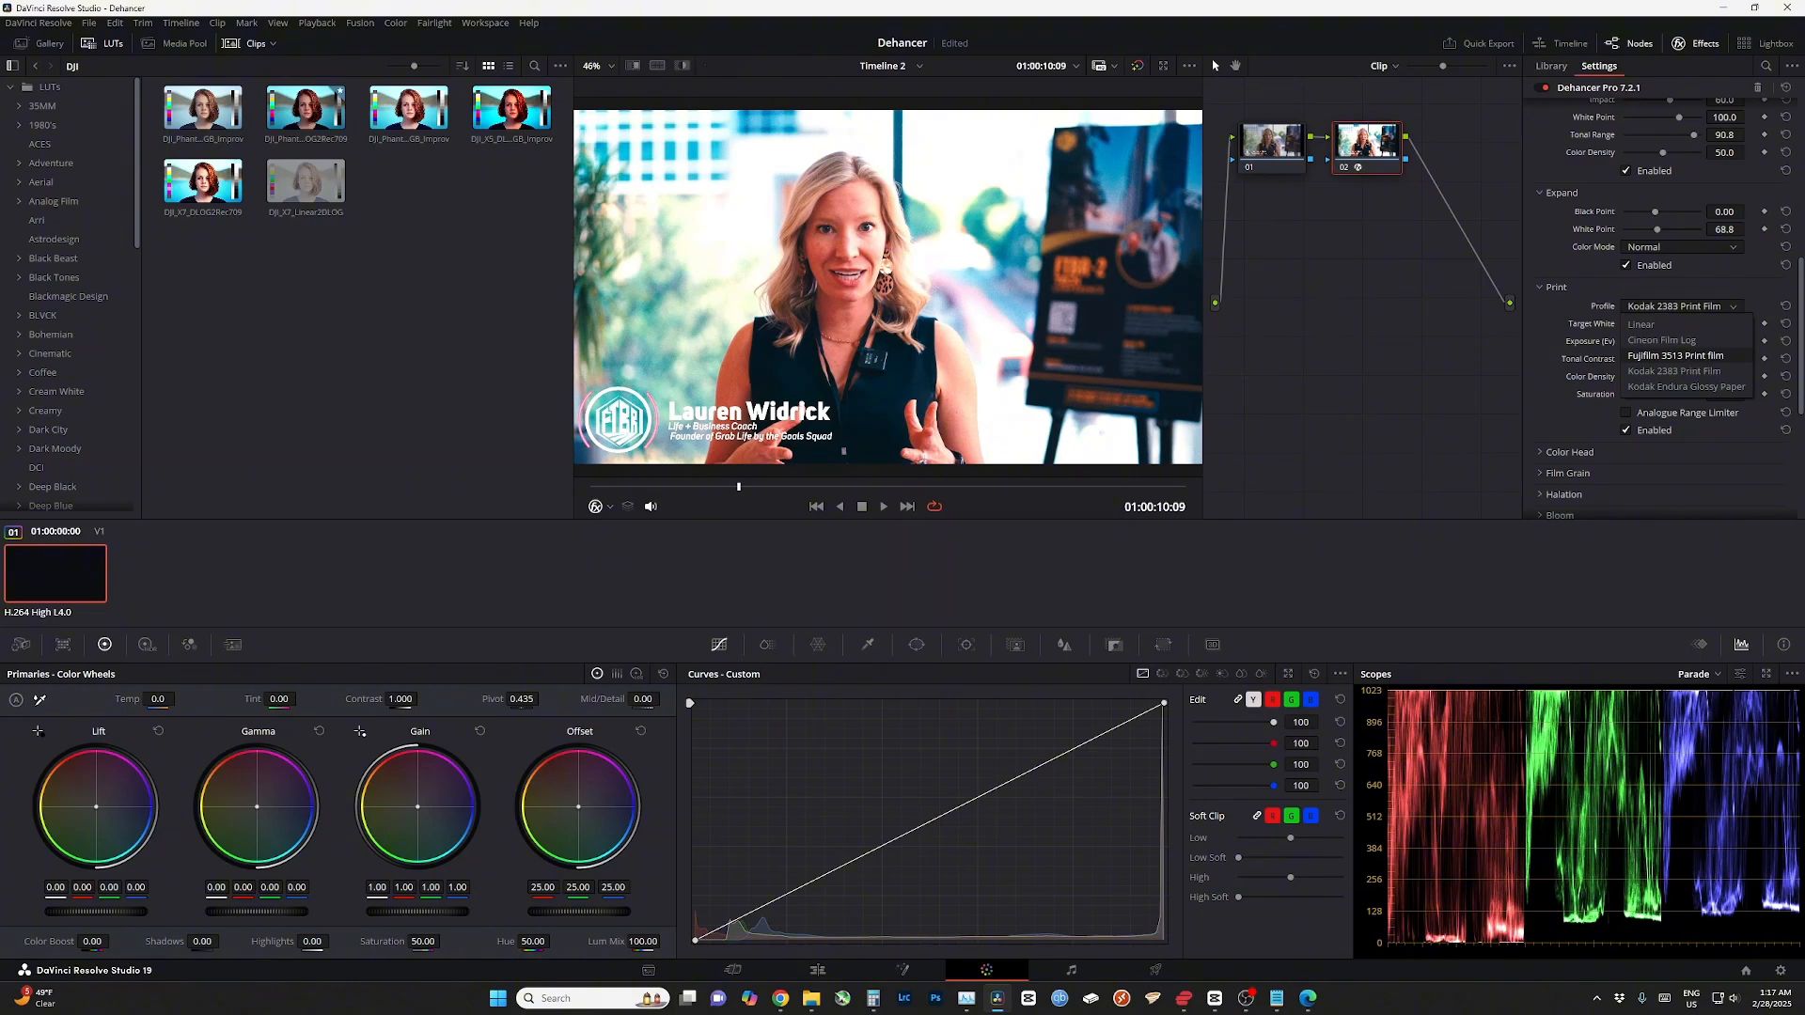
pyautogui.click(1686, 387)
pyautogui.click(1680, 305)
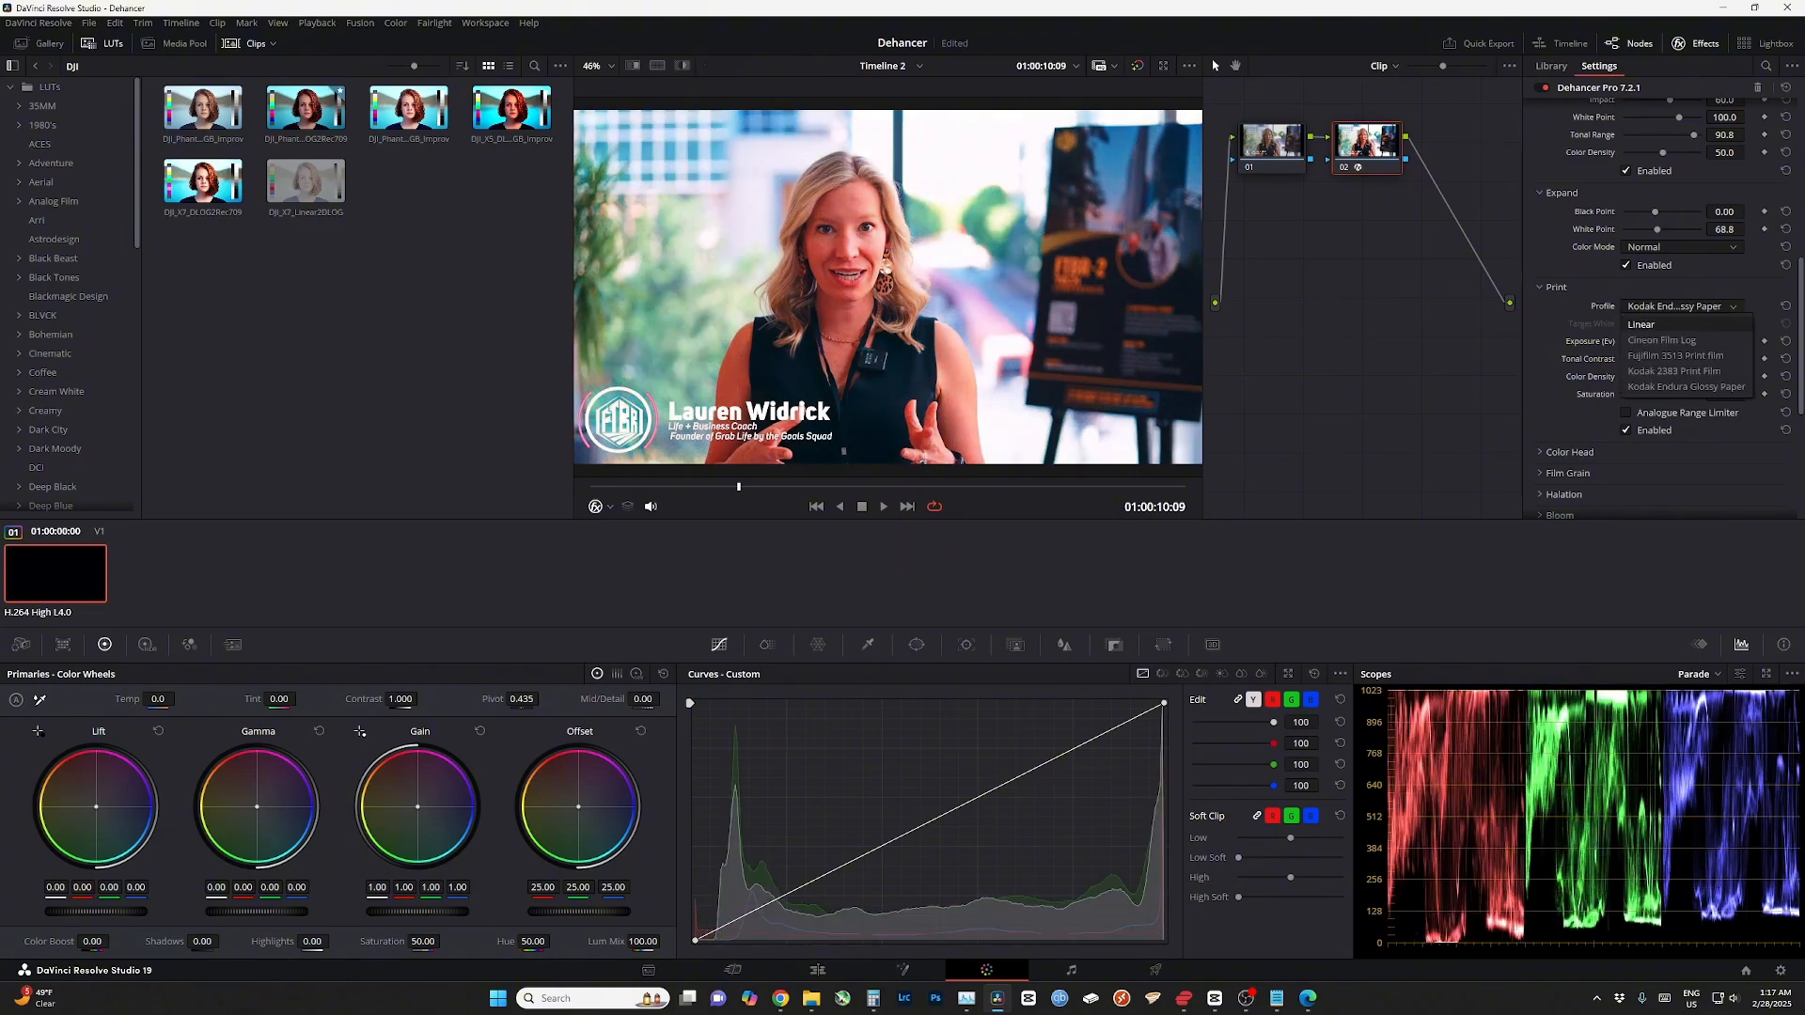
pyautogui.click(1641, 324)
pyautogui.click(1680, 306)
pyautogui.click(1661, 339)
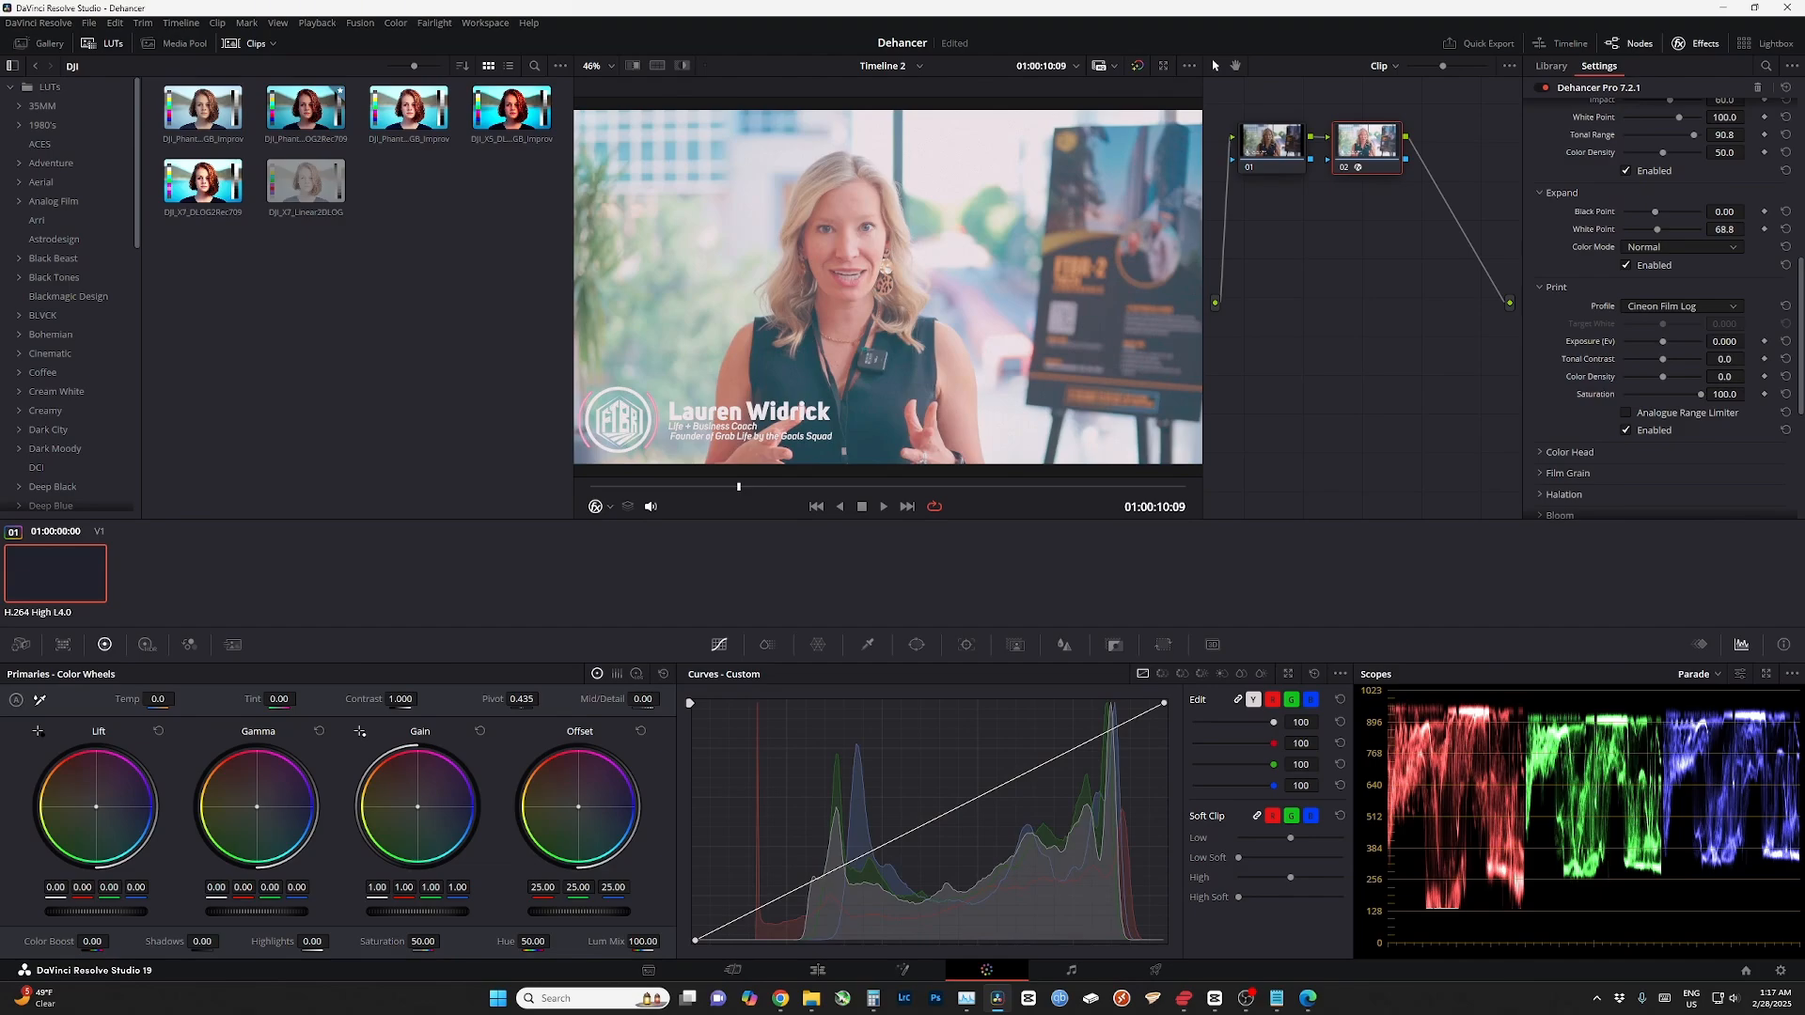
# - Try Print Exposure values of -1.074 and -0.522 and a Tonal Contrast of -50.0, resetting the Tonal Contrast
pyautogui.moveTo(1665, 342)
pyautogui.mouseDown()
pyautogui.moveTo(1687, 341)
pyautogui.moveTo(1648, 341)
pyautogui.mouseUp()
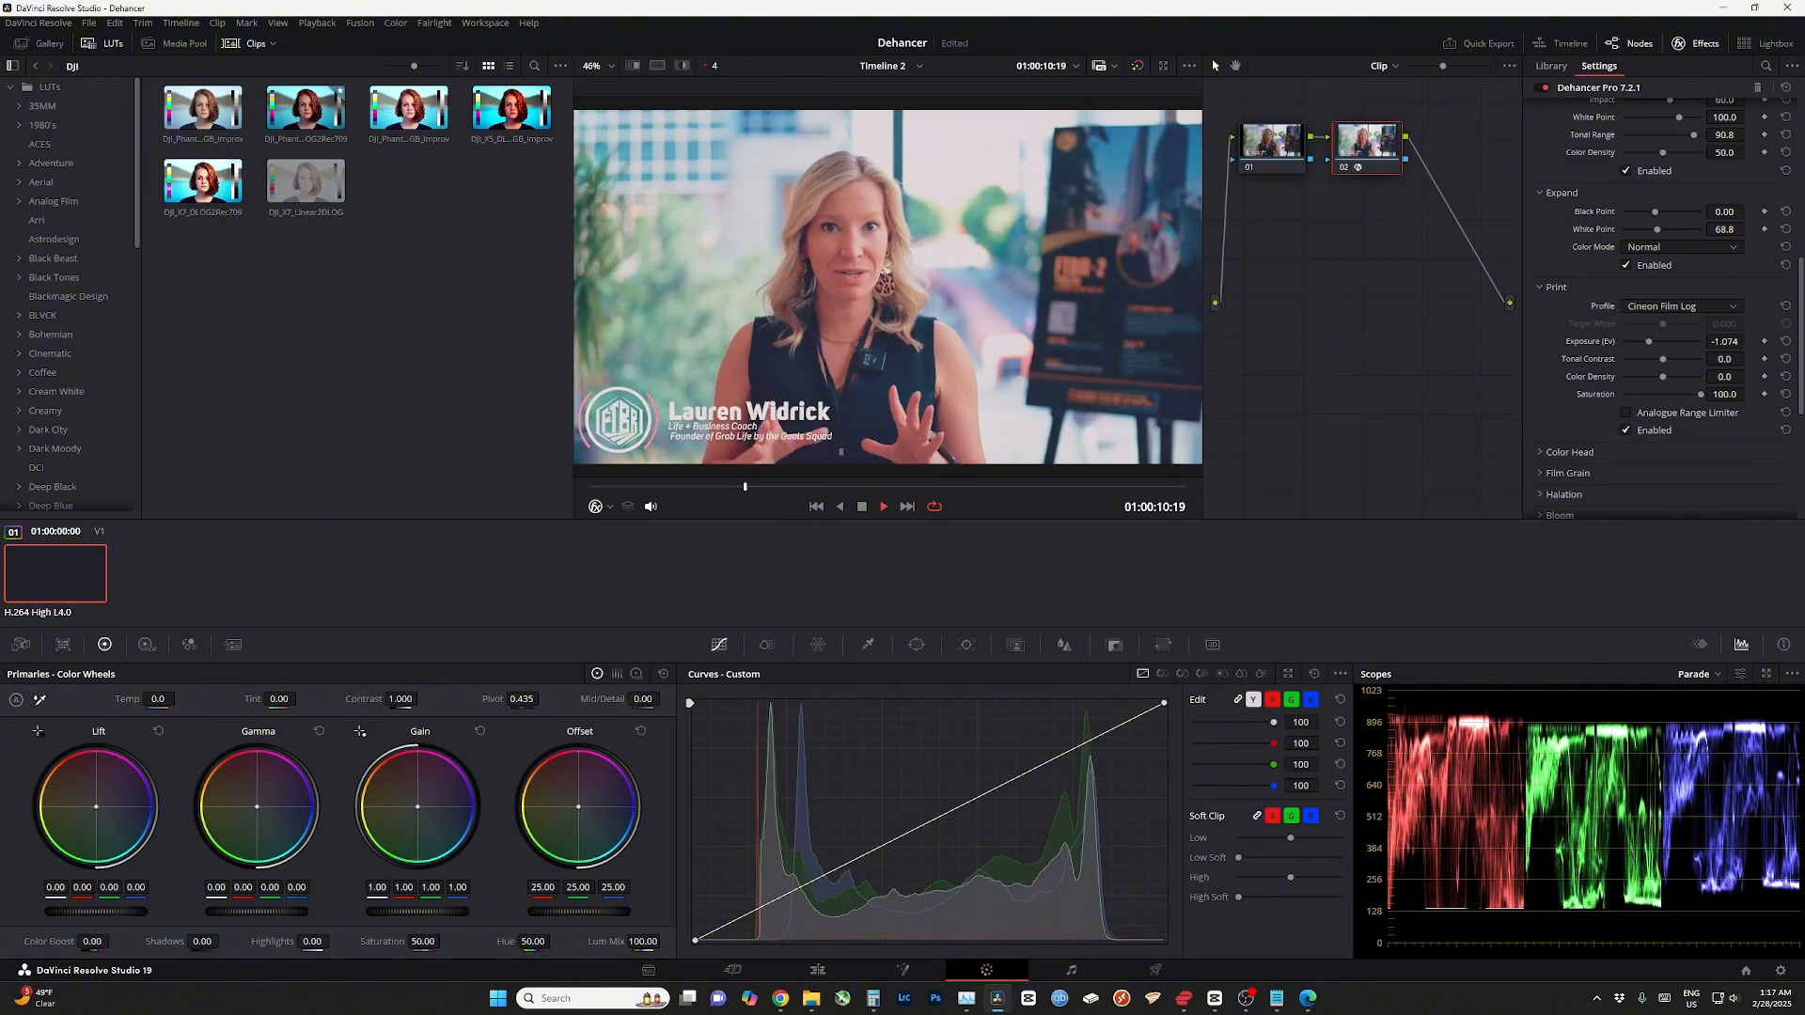
pyautogui.moveTo(1668, 359); pyautogui.dragTo(1624, 359)
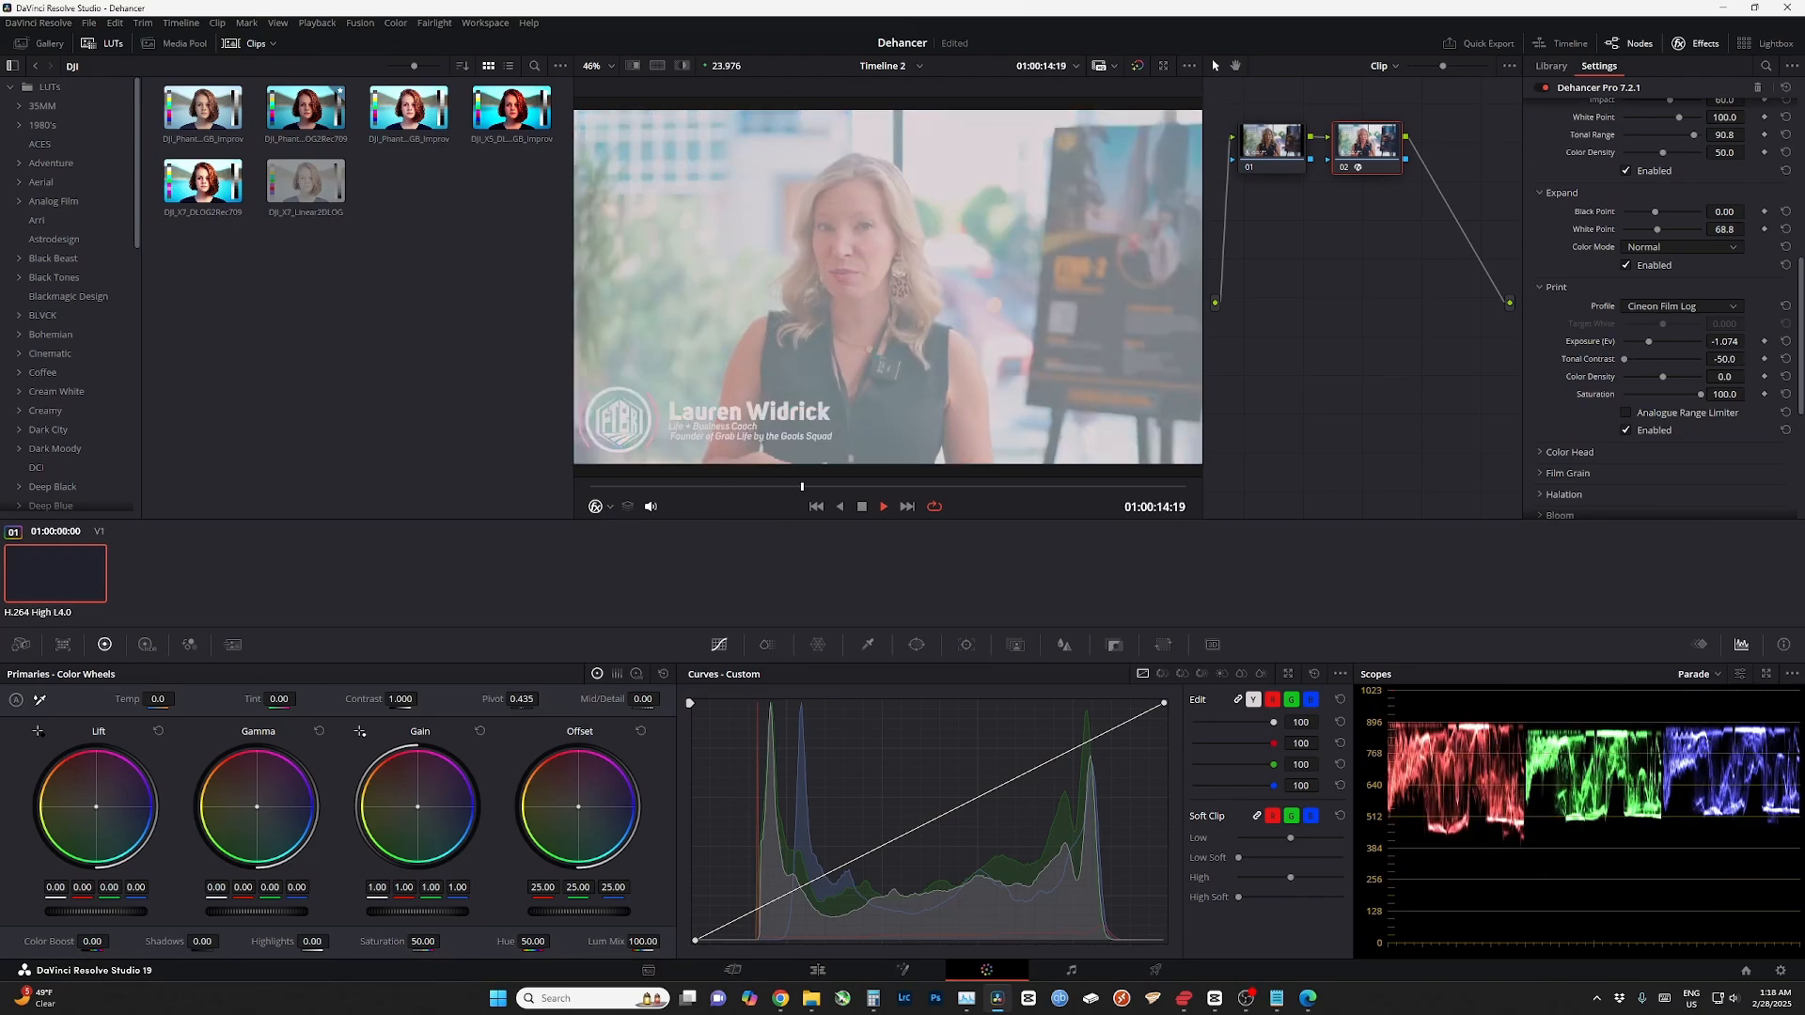
pyautogui.doubleClick(1624, 359)
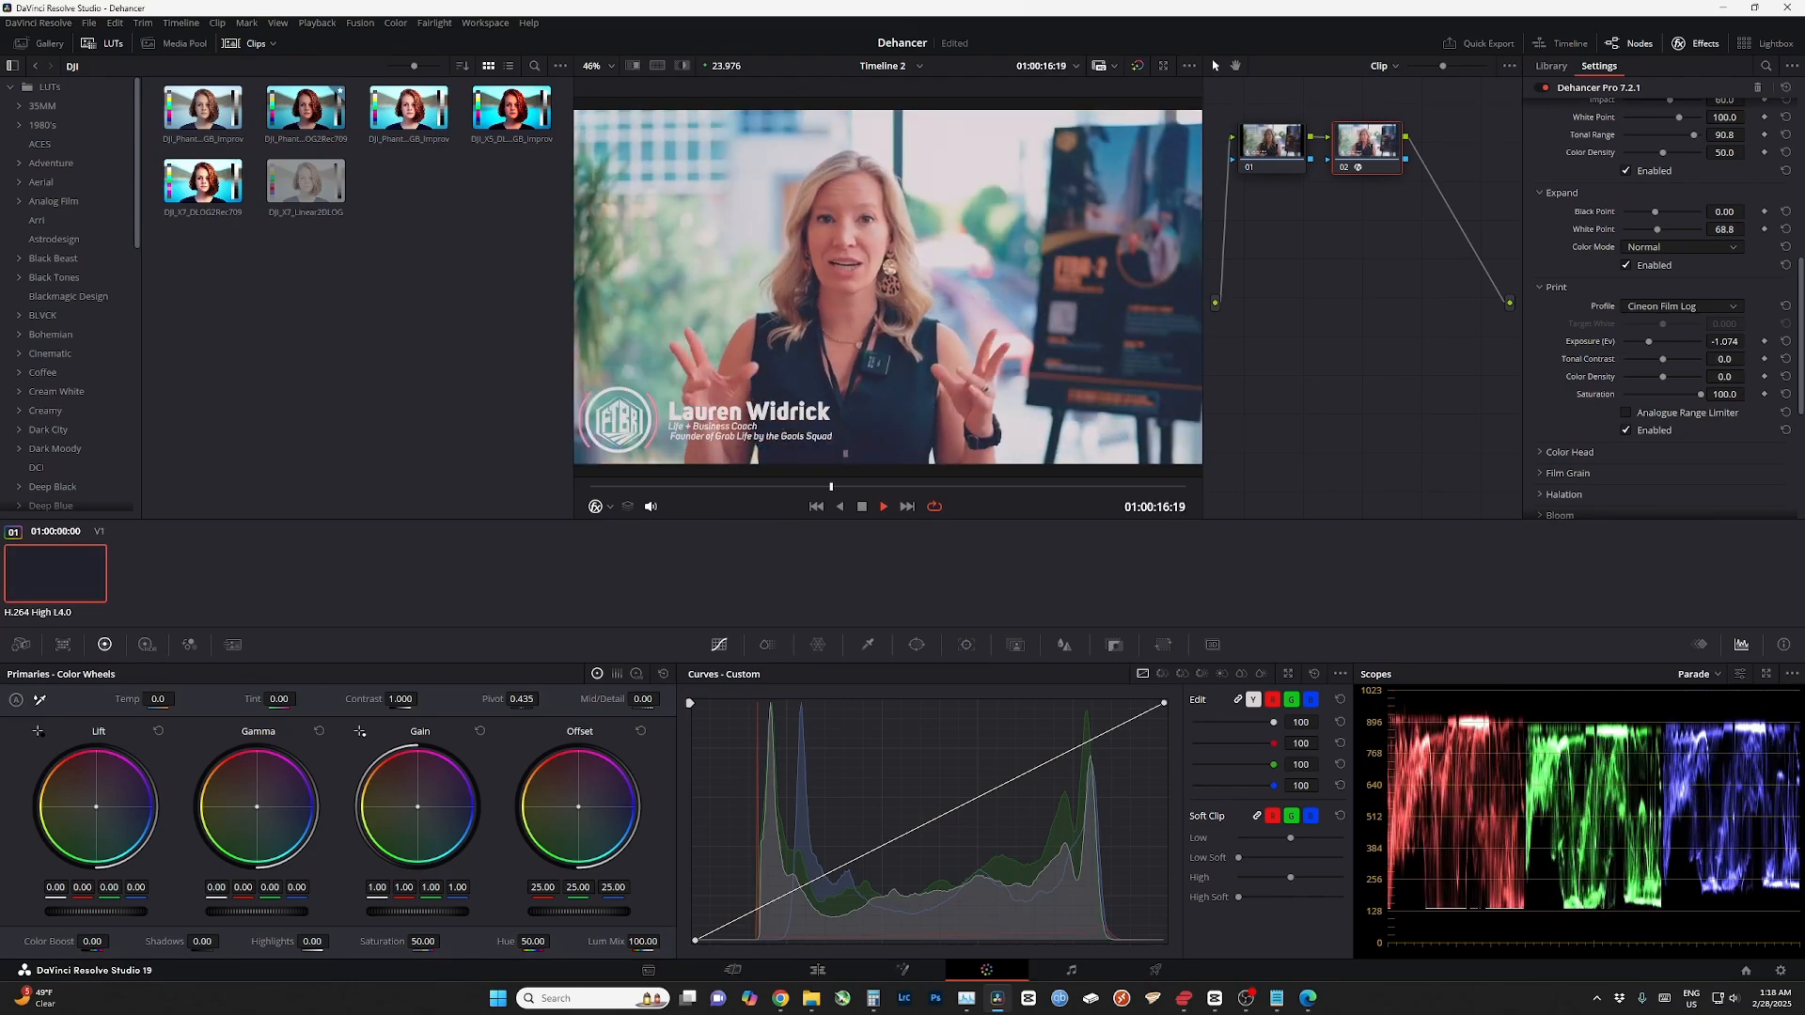
pyautogui.moveTo(1649, 341); pyautogui.dragTo(1656, 341)
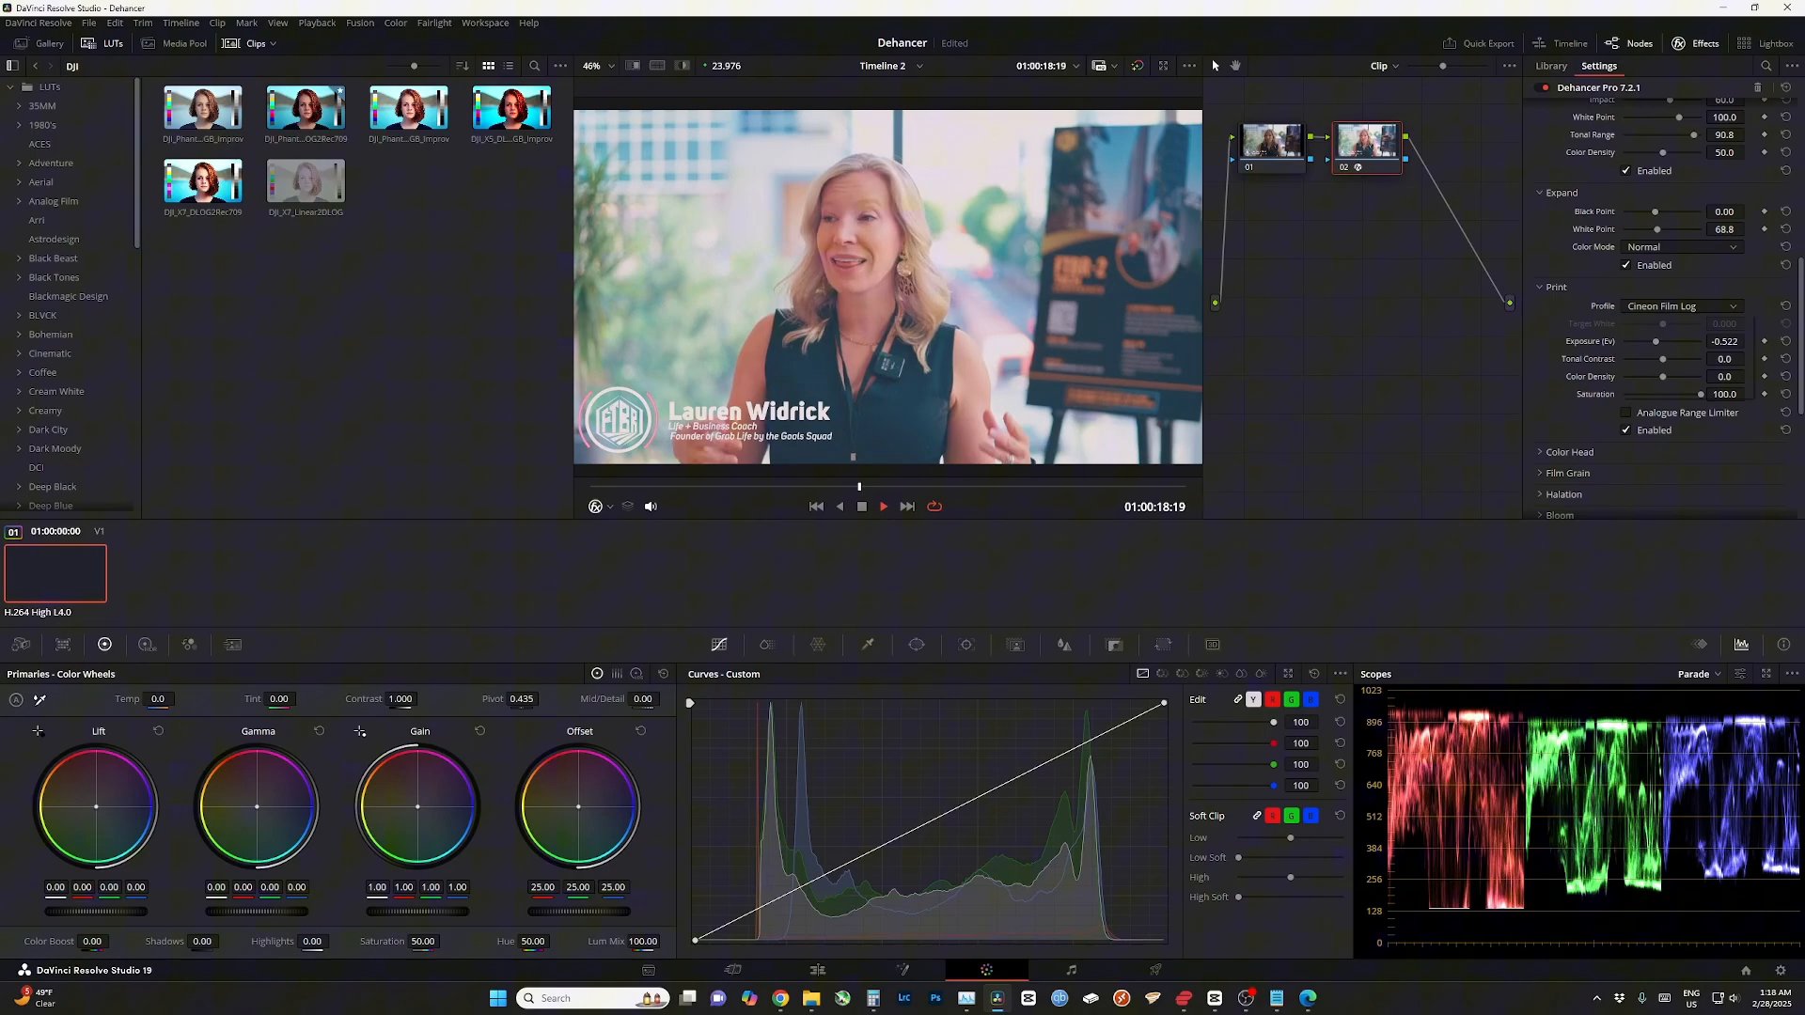
# - Compare the Cineon Film Log, Fujifilm 3513 and Kodak 2383 print profiles again, and choose Kodak Endura Glossy Paper
pyautogui.click(1681, 306)
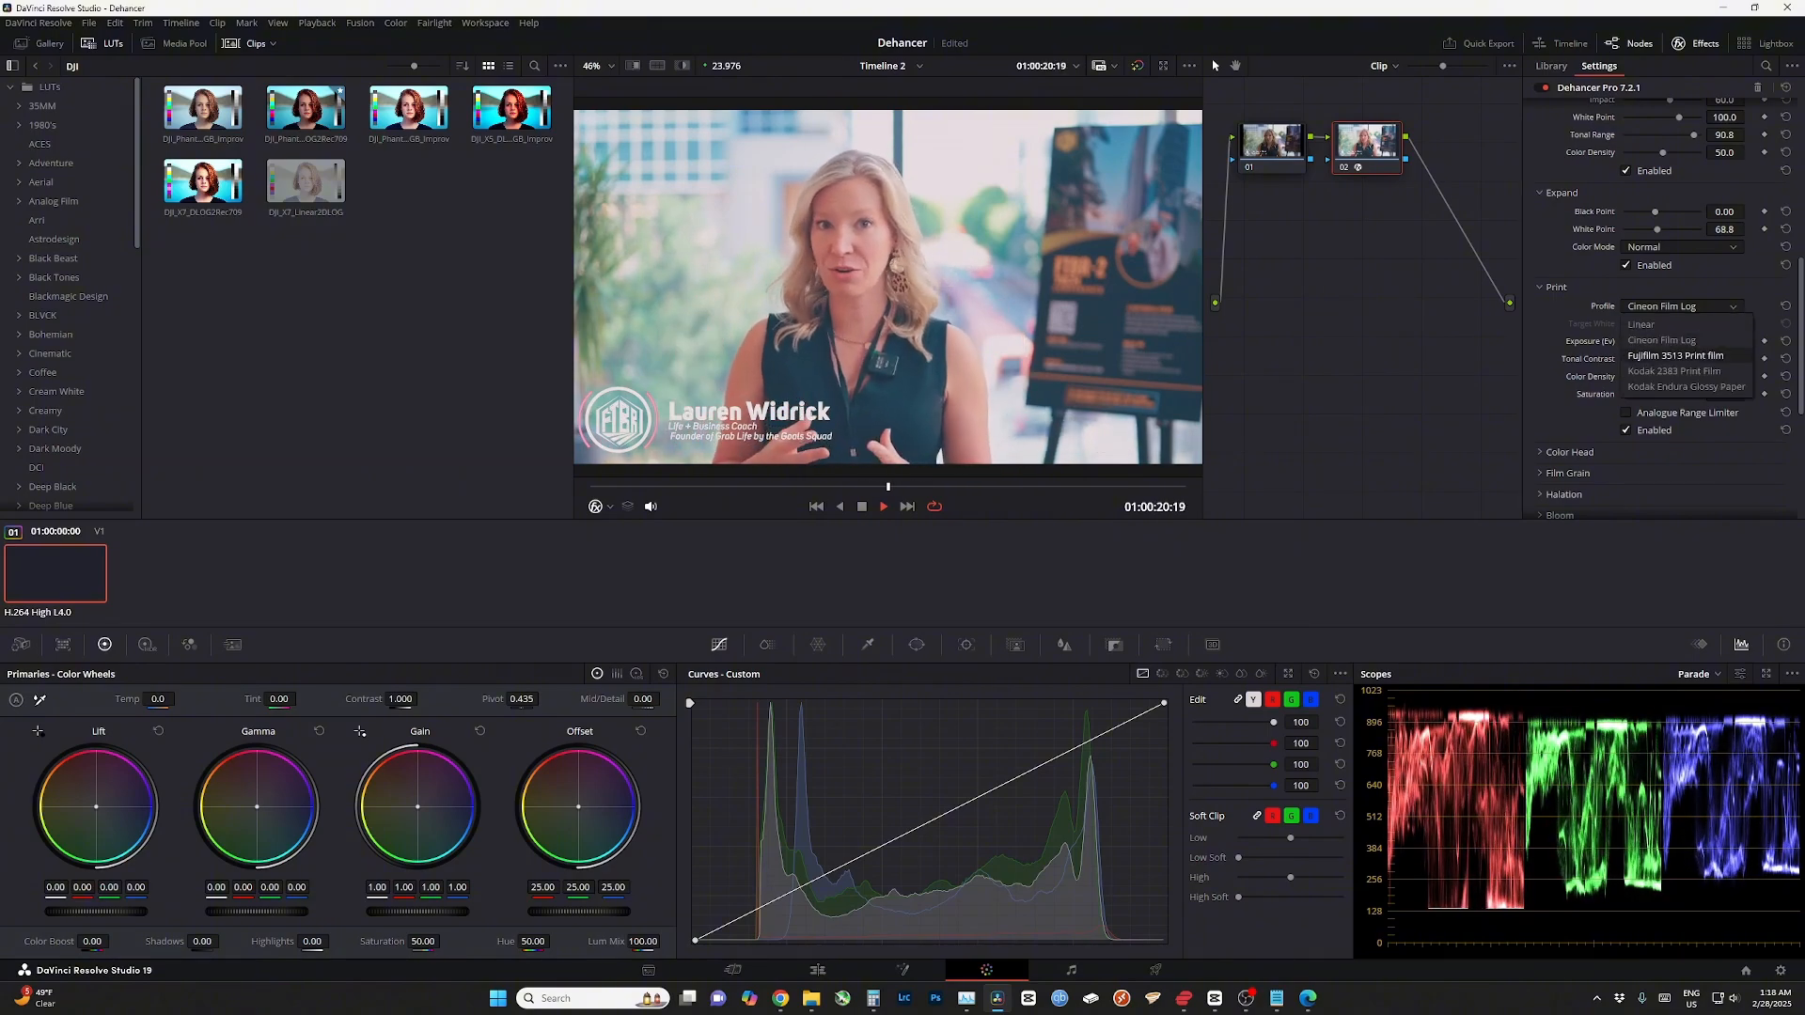
pyautogui.click(1662, 340)
pyautogui.click(1681, 306)
pyautogui.click(1675, 355)
pyautogui.click(1680, 306)
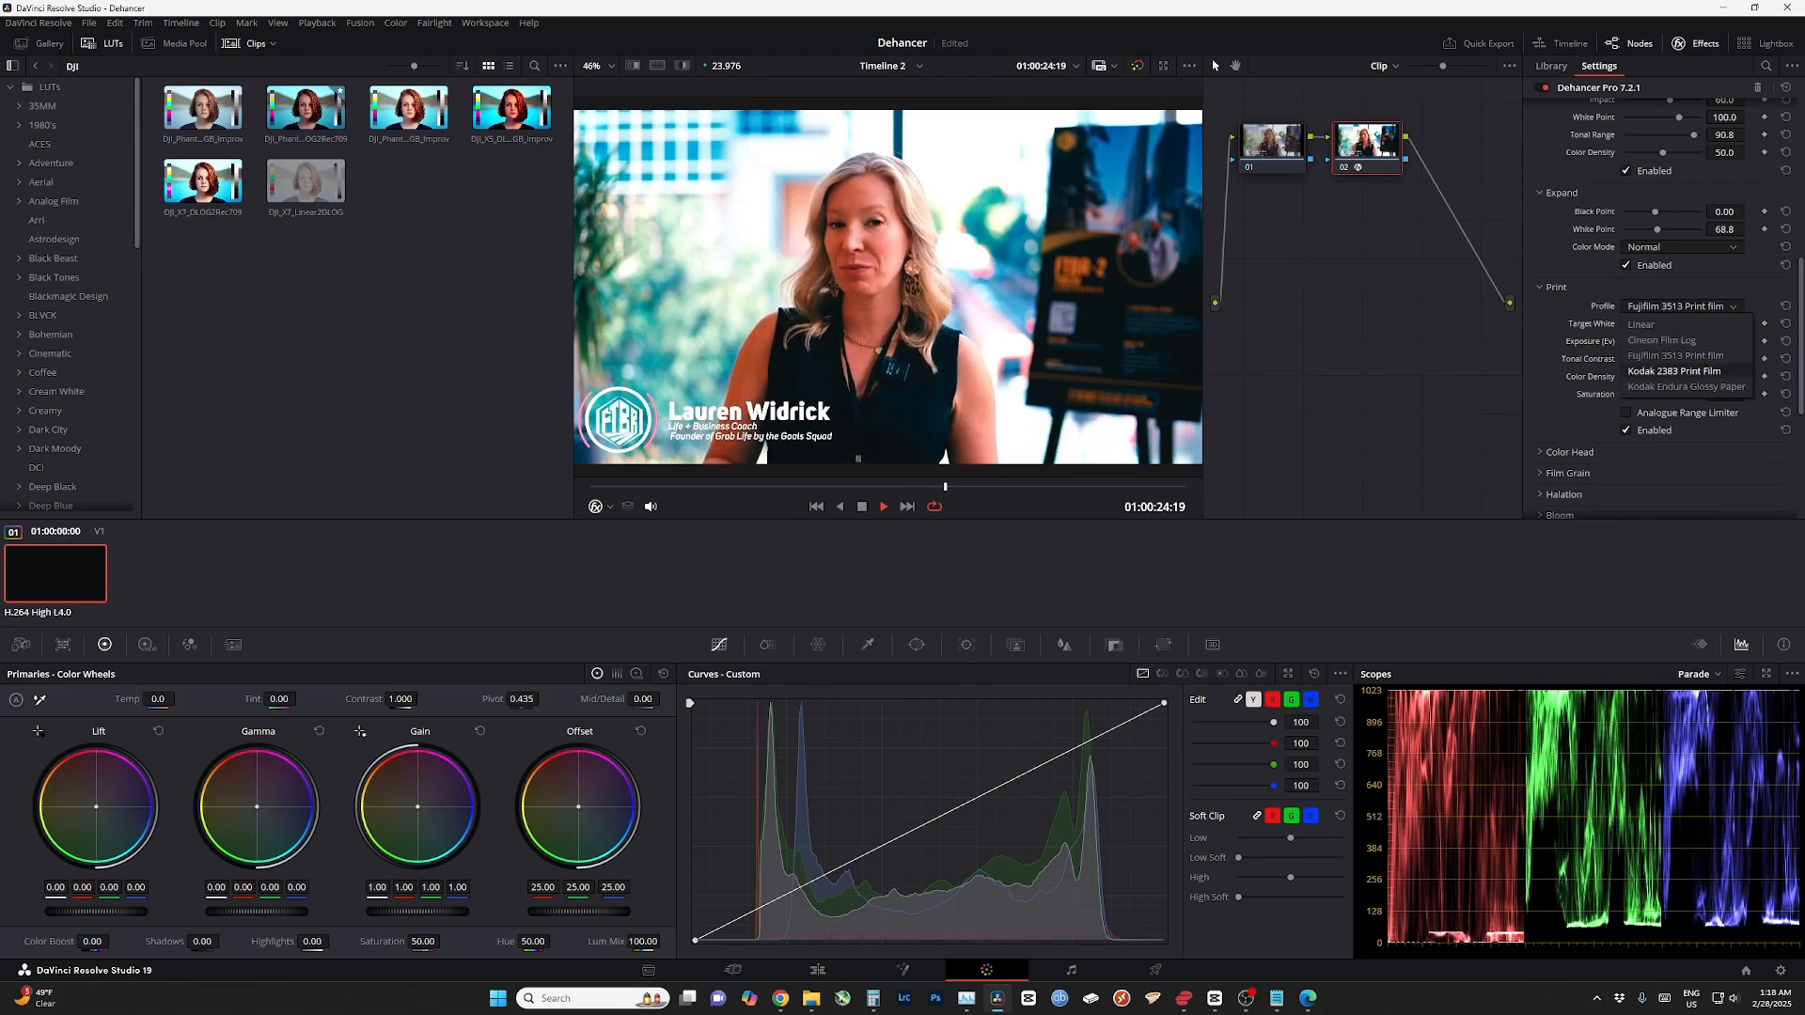
pyautogui.click(1673, 371)
pyautogui.click(1681, 306)
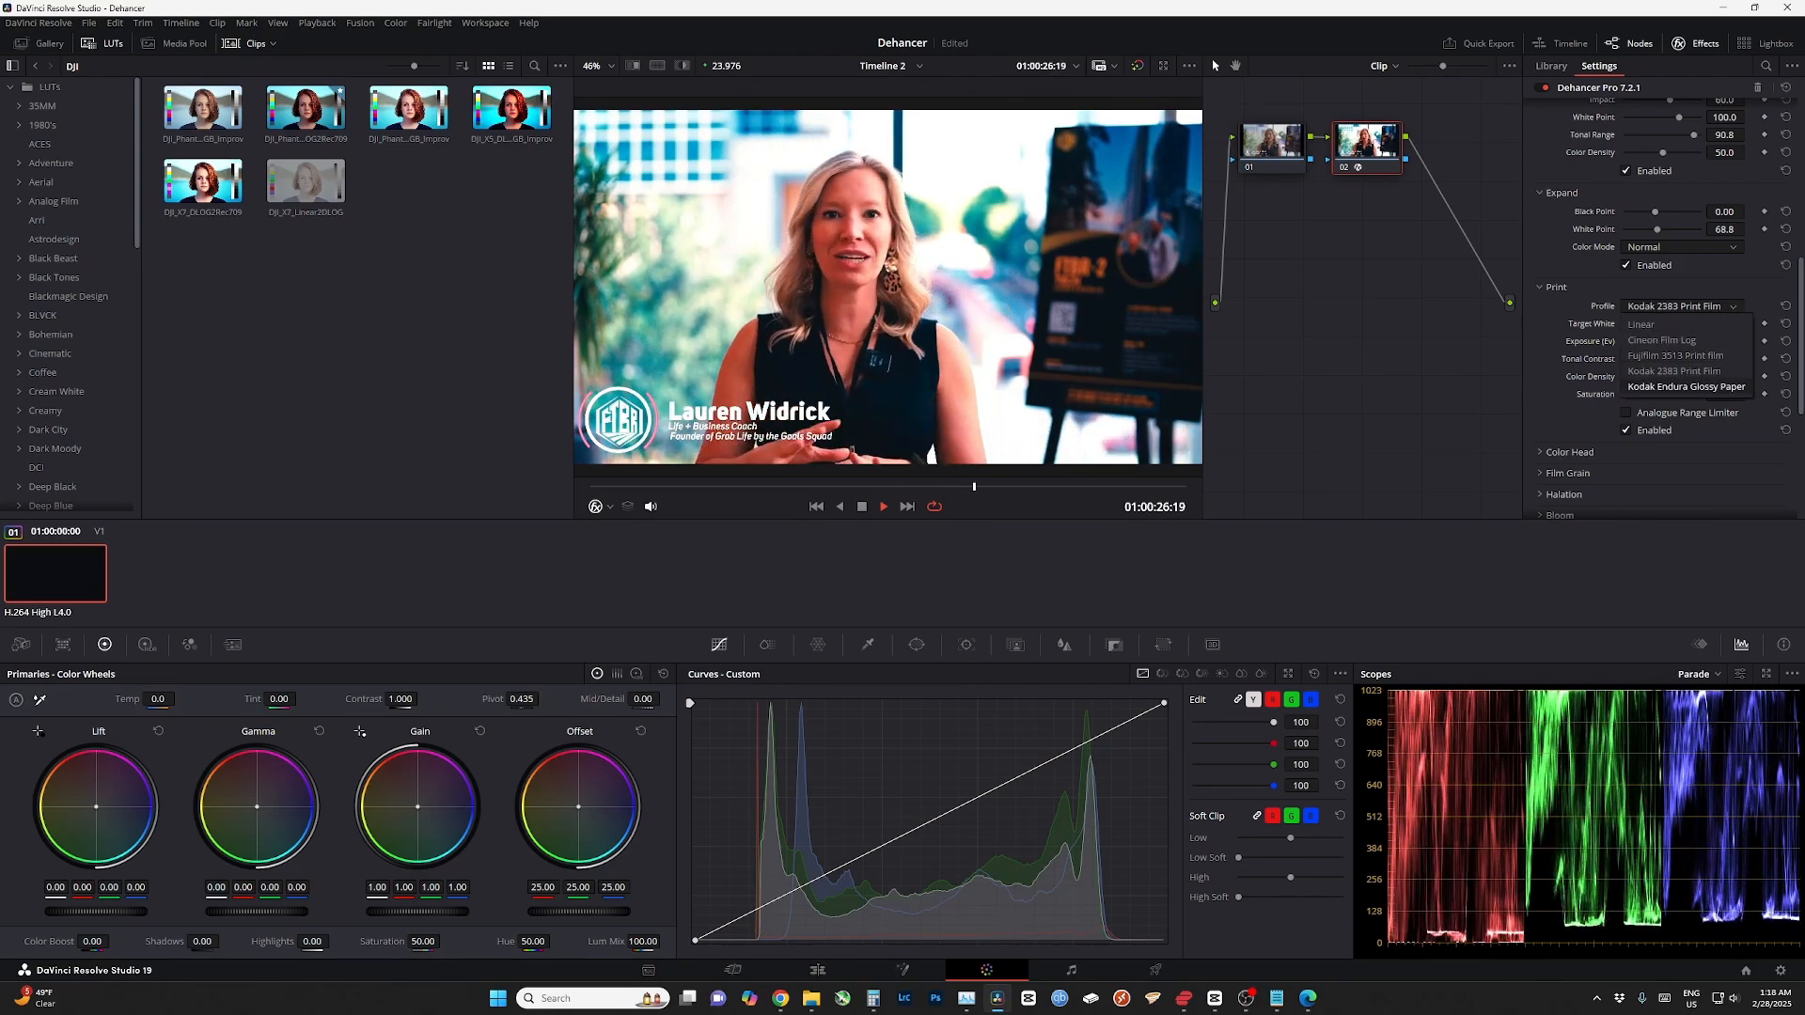
pyautogui.click(1686, 387)
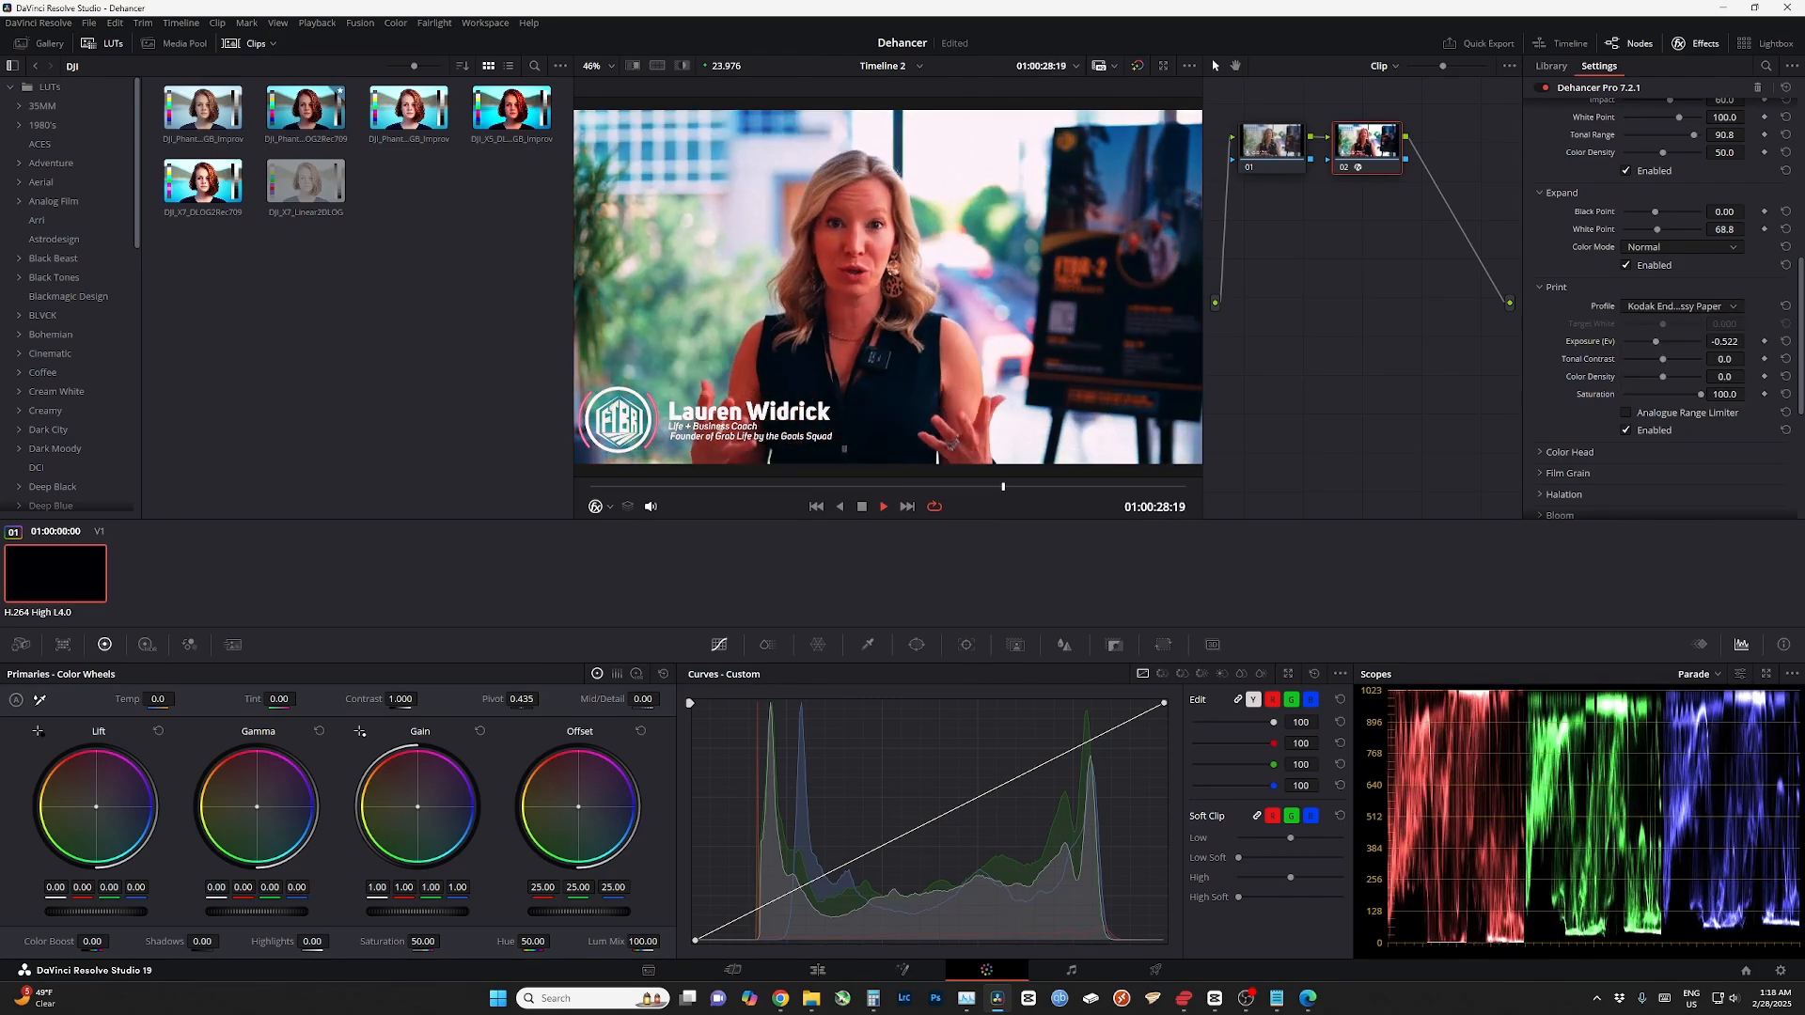
# - Set the Print Exposure to 1.239 and Tonal Contrast to -13.3, keep Saturation at 100.0, and collapse the Print section
pyautogui.moveTo(1655, 341); pyautogui.dragTo(1675, 341)
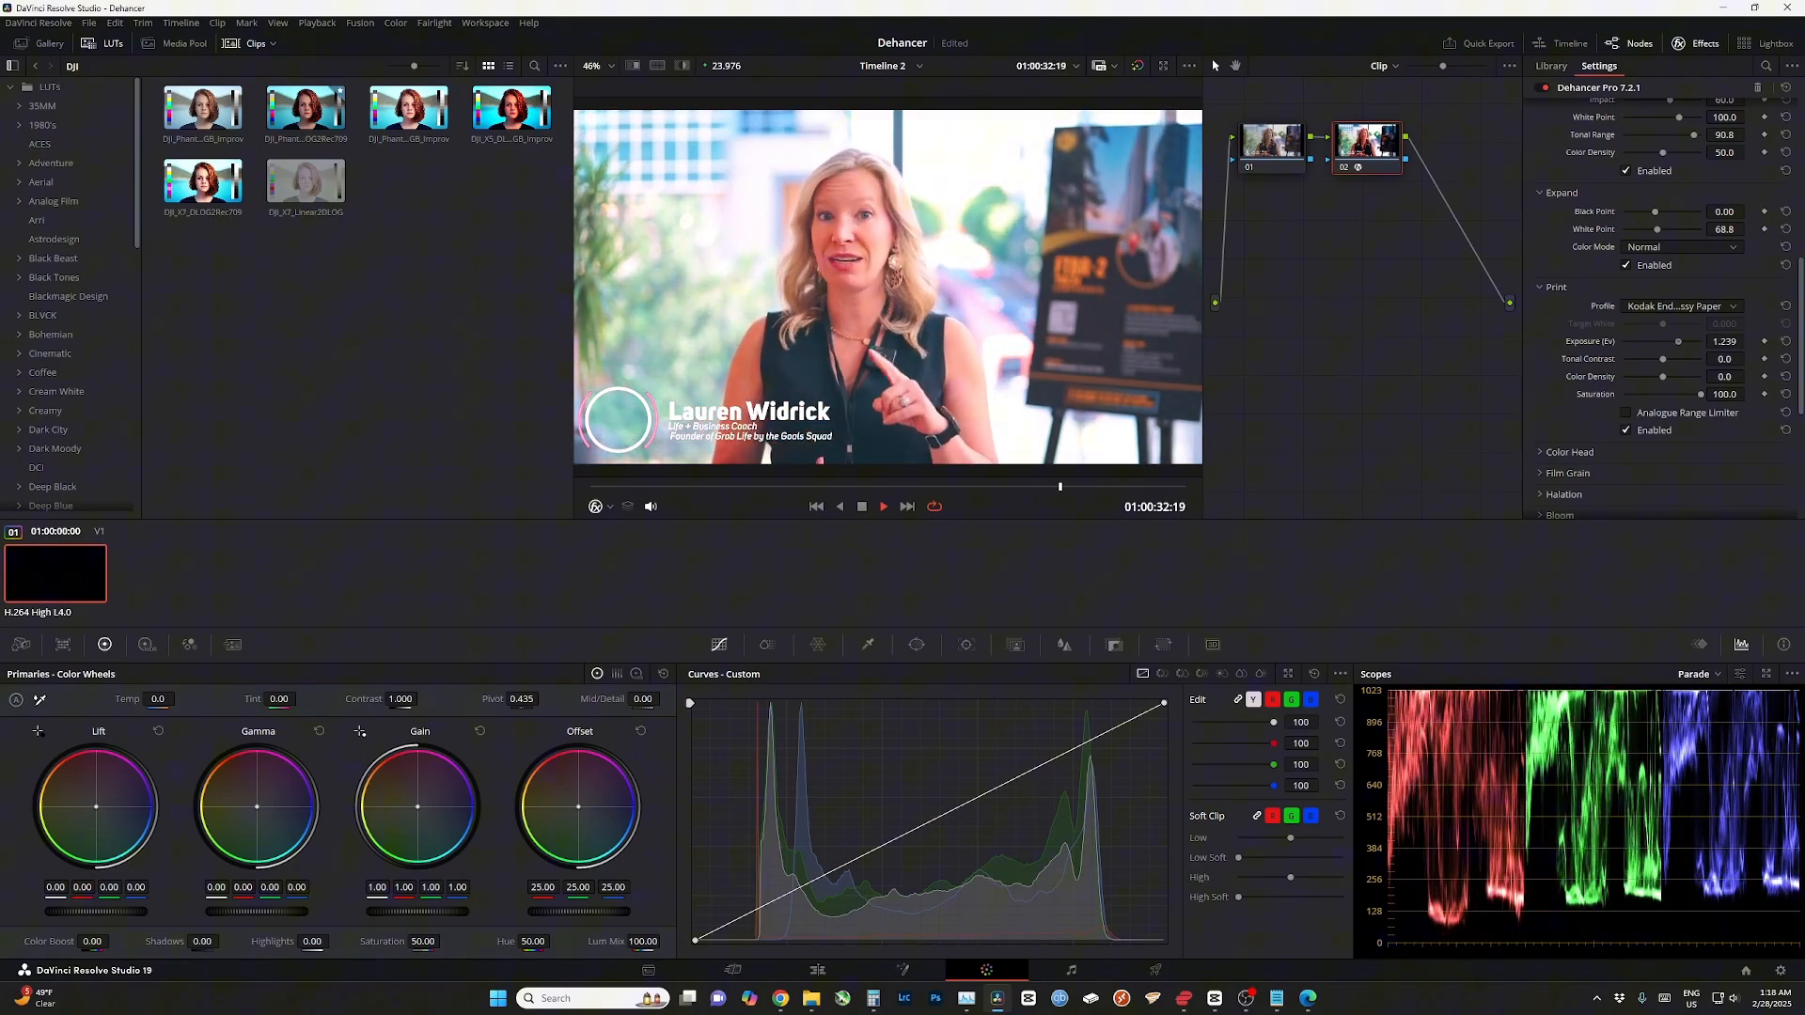
pyautogui.moveTo(1661, 359)
pyautogui.mouseDown()
pyautogui.moveTo(1680, 359)
pyautogui.moveTo(1651, 359)
pyautogui.mouseUp()
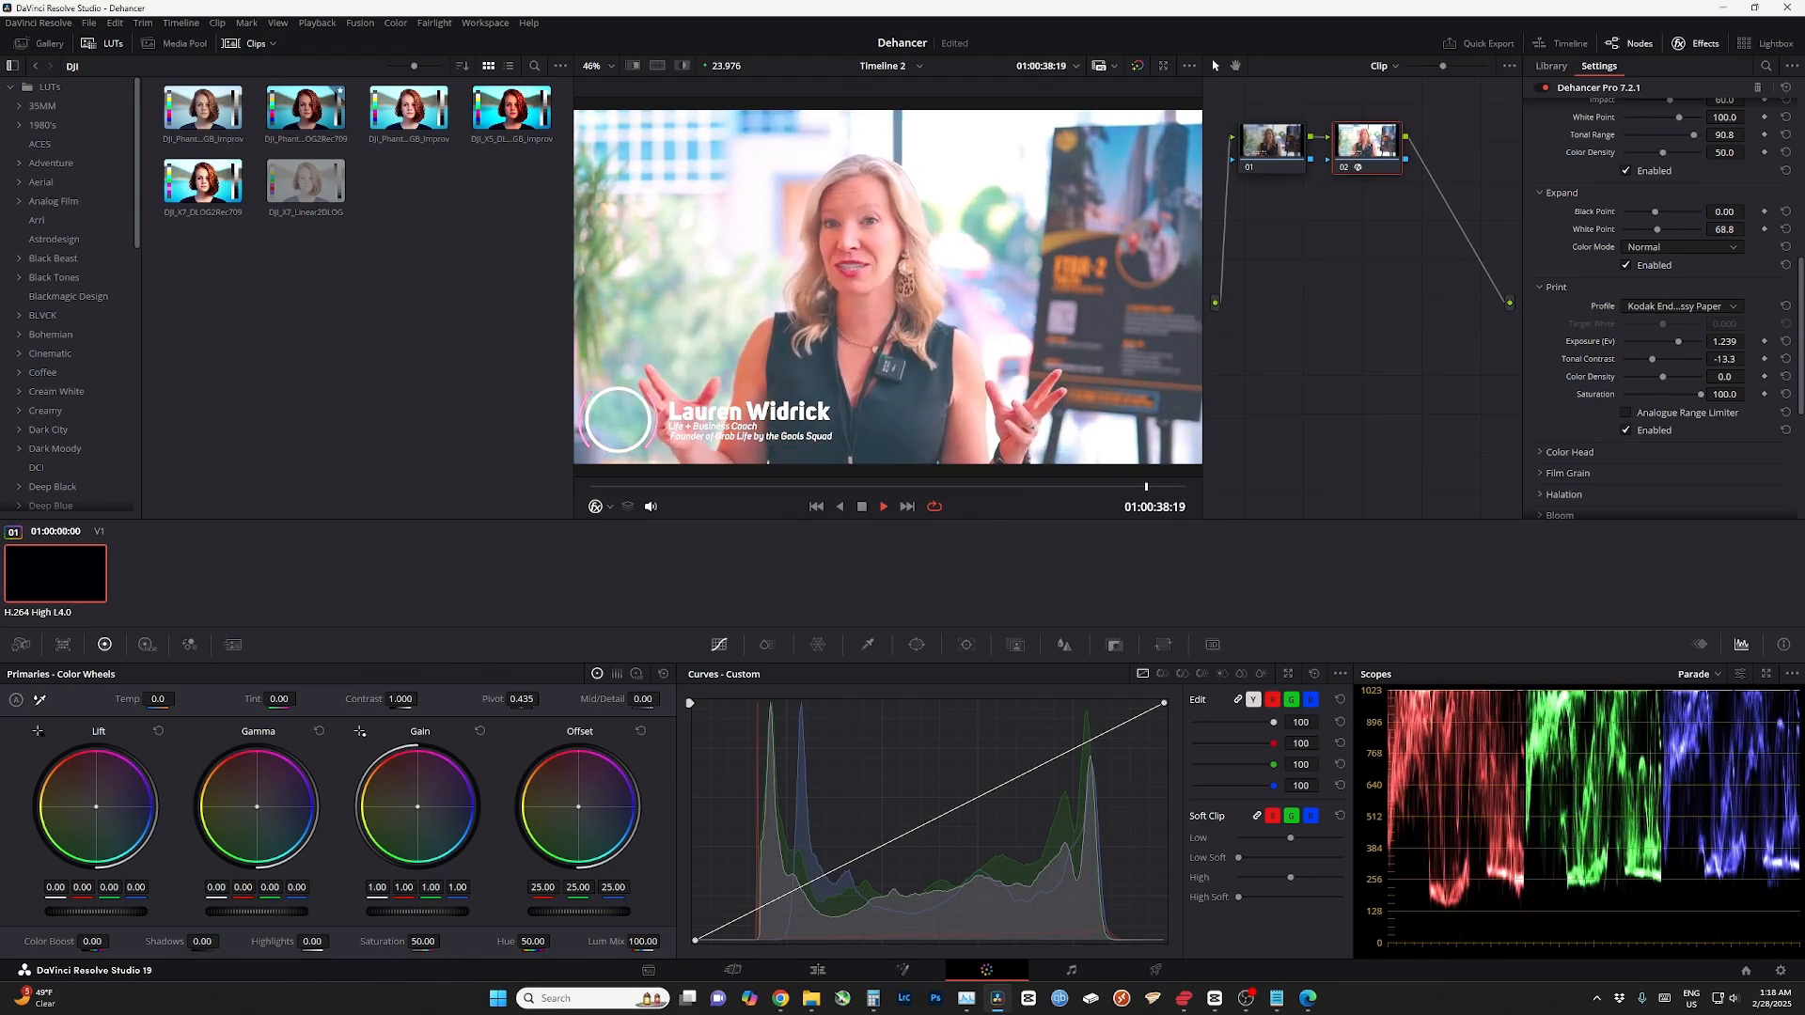
pyautogui.moveTo(1700, 394)
pyautogui.mouseDown()
pyautogui.moveTo(1623, 394)
pyautogui.moveTo(1702, 394)
pyautogui.mouseUp()
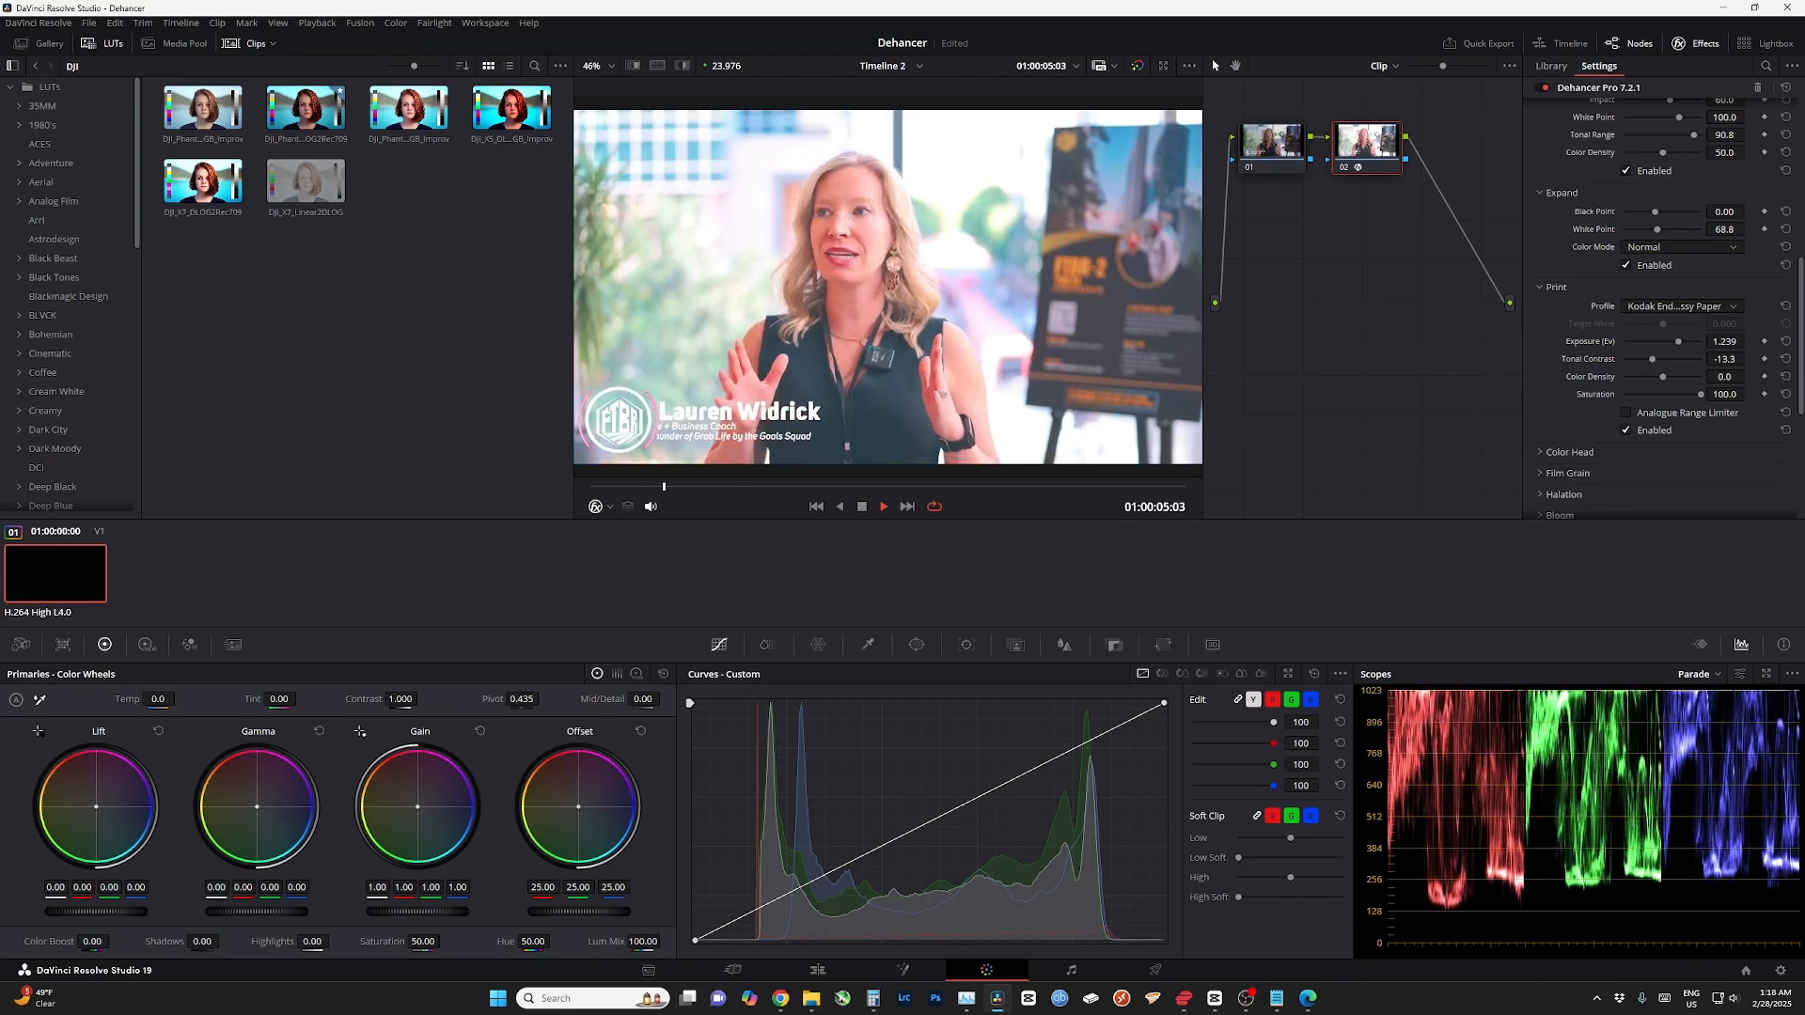
pyautogui.click(1556, 287)
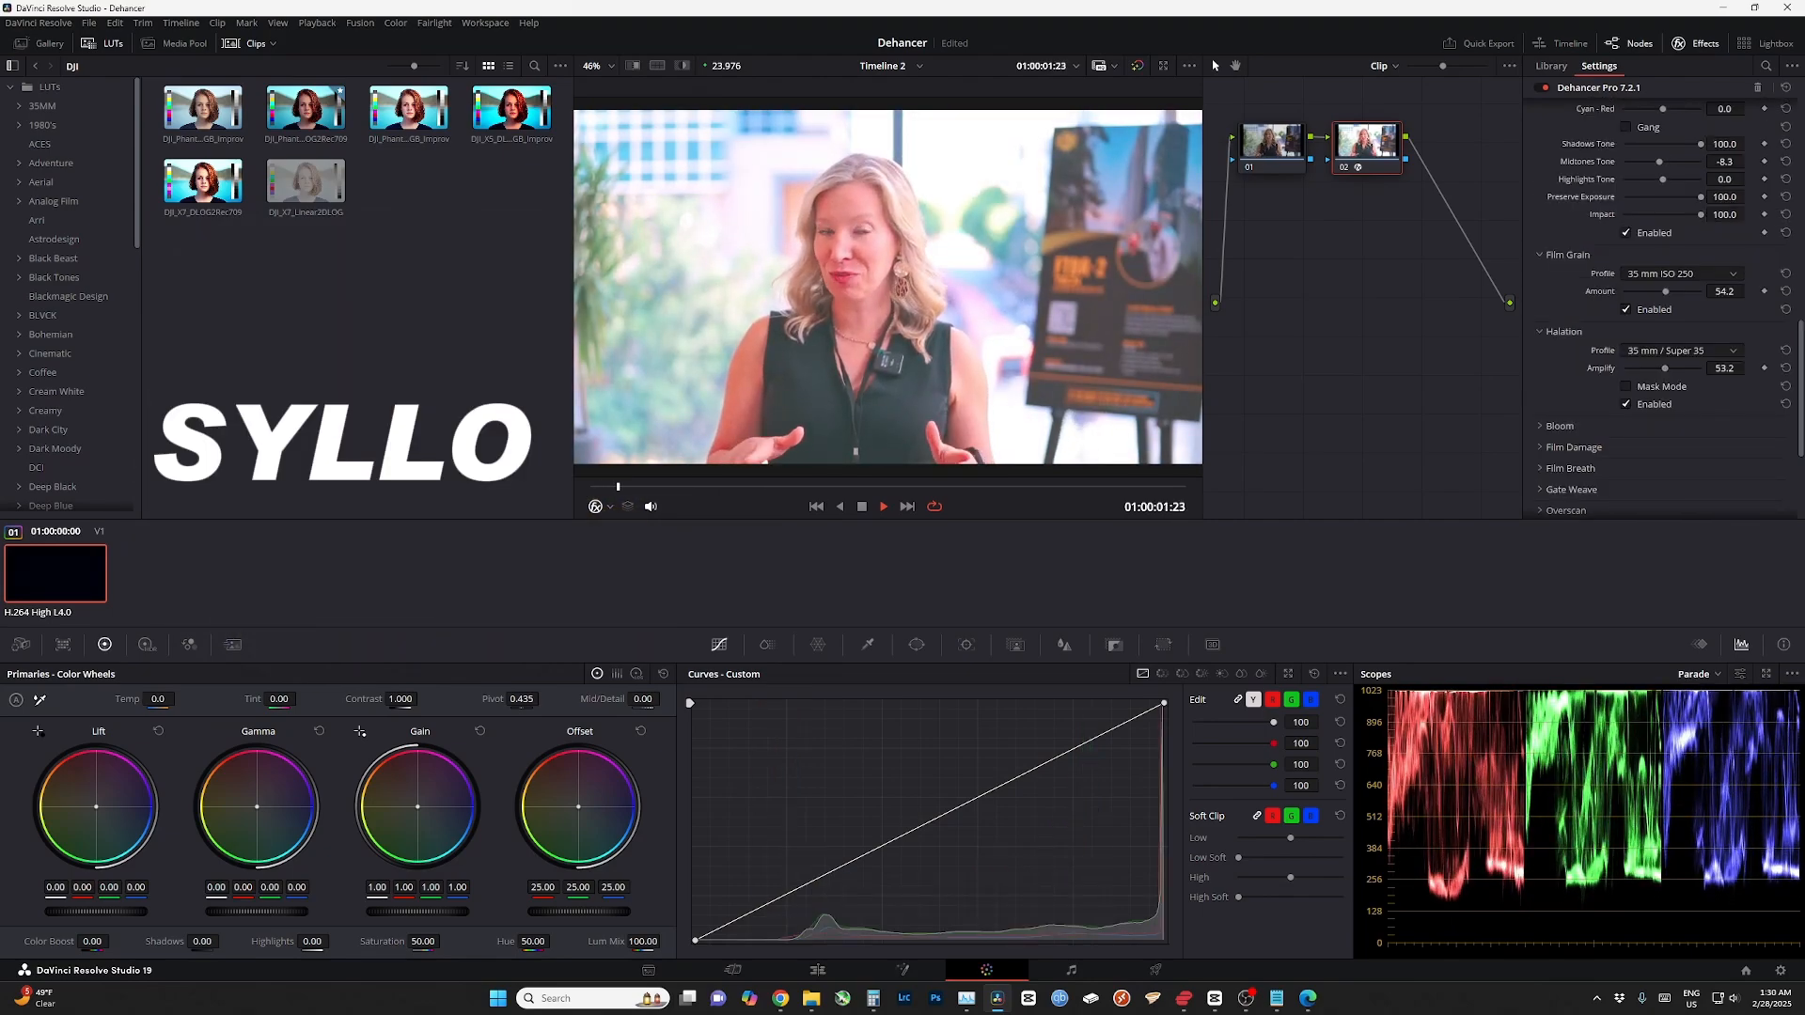
# - Disable Halation, switch Film Grain off and back on, and expand the Bloom section
pyautogui.click(1625, 404)
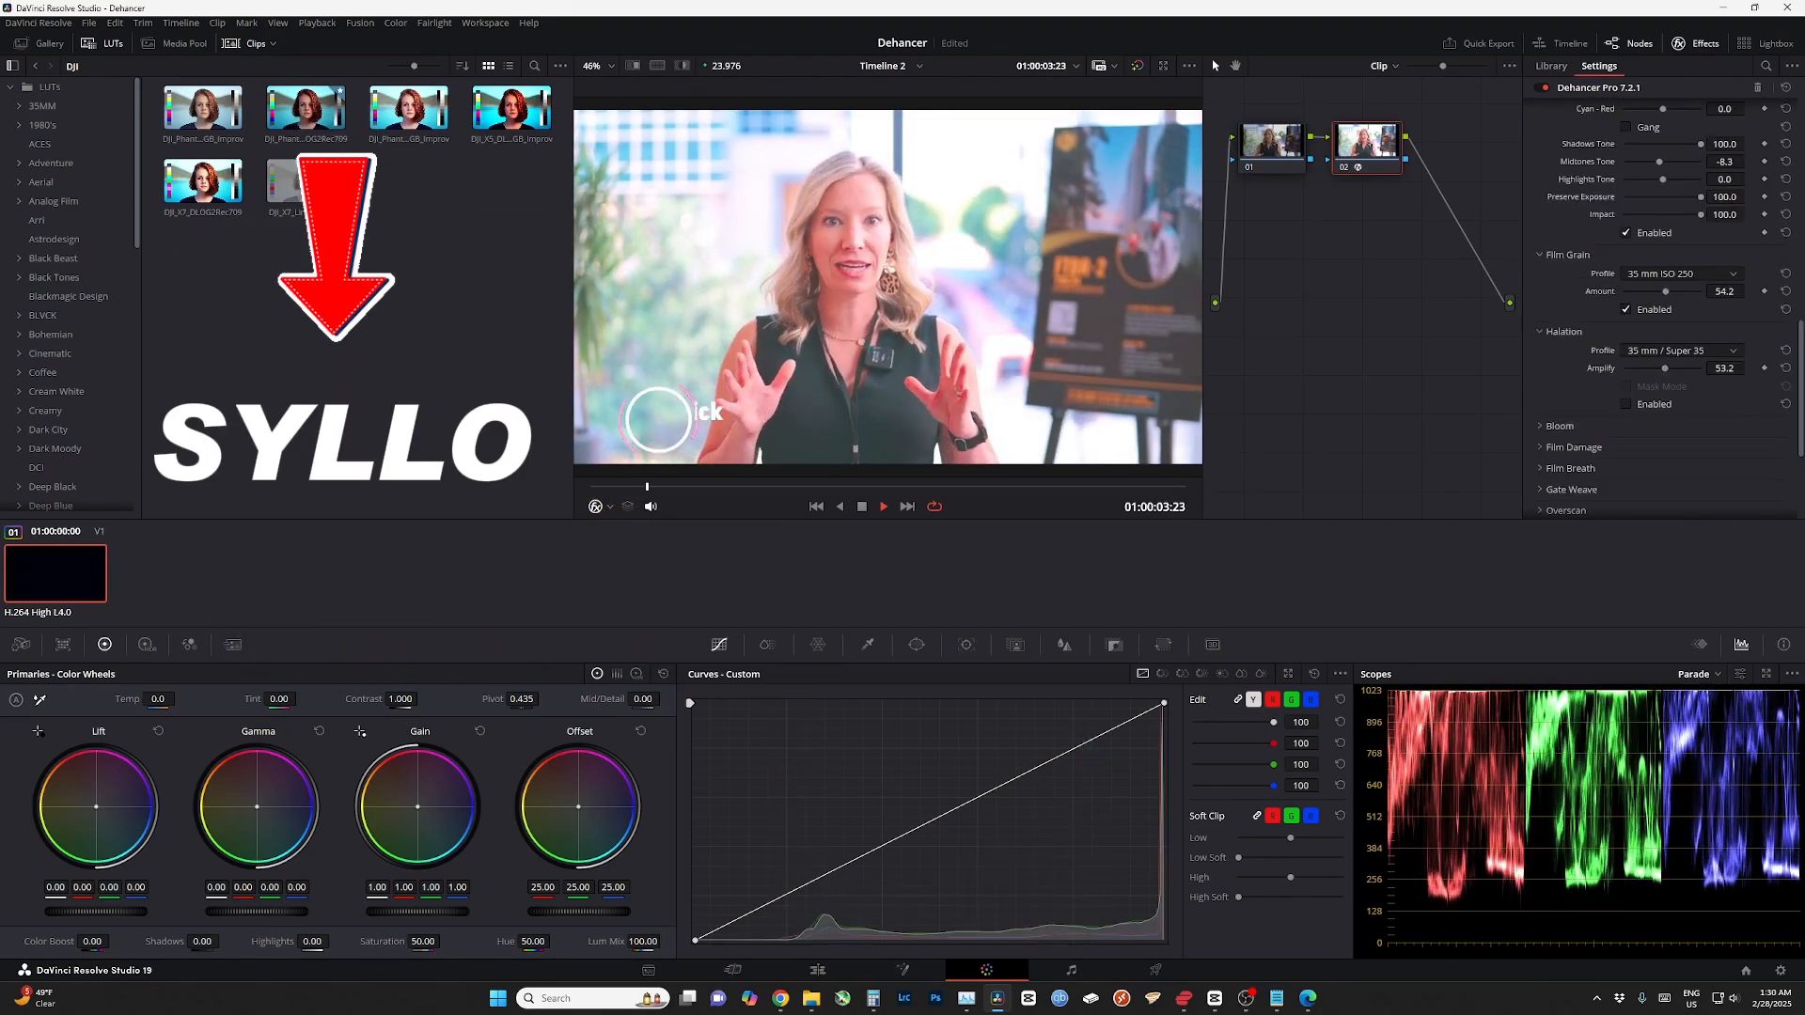
pyautogui.click(1625, 309)
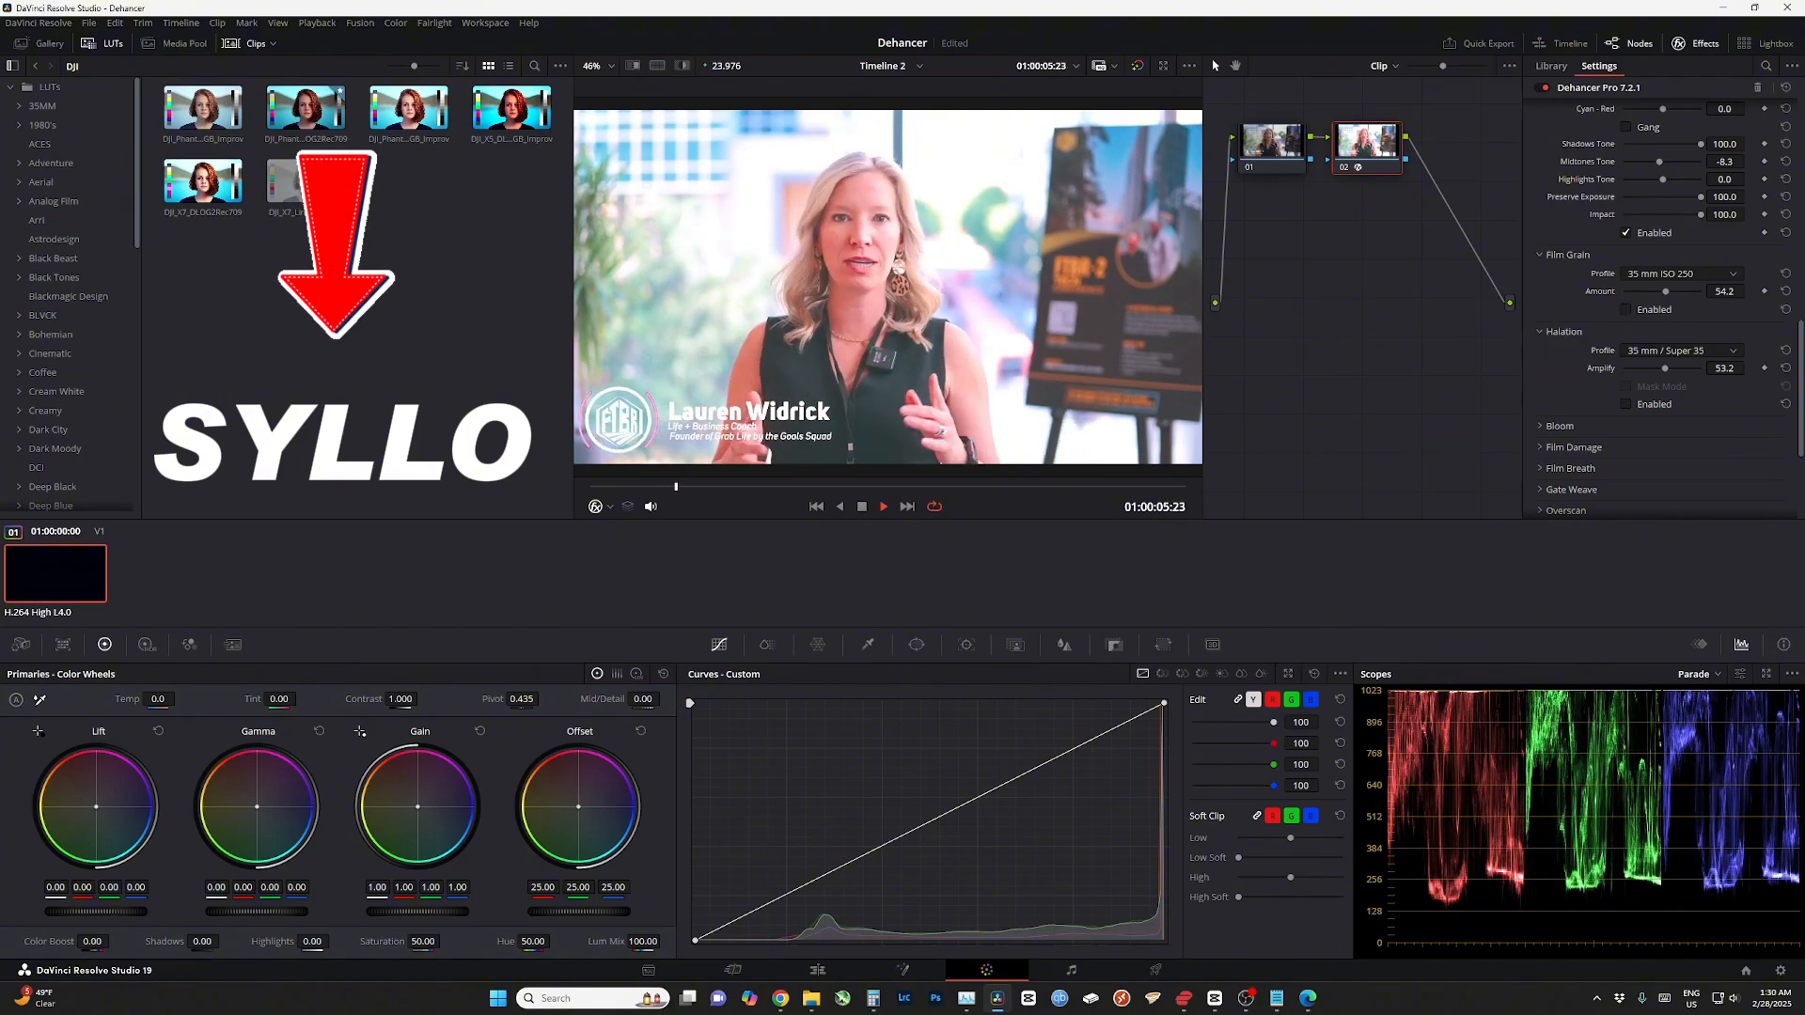
pyautogui.click(1625, 309)
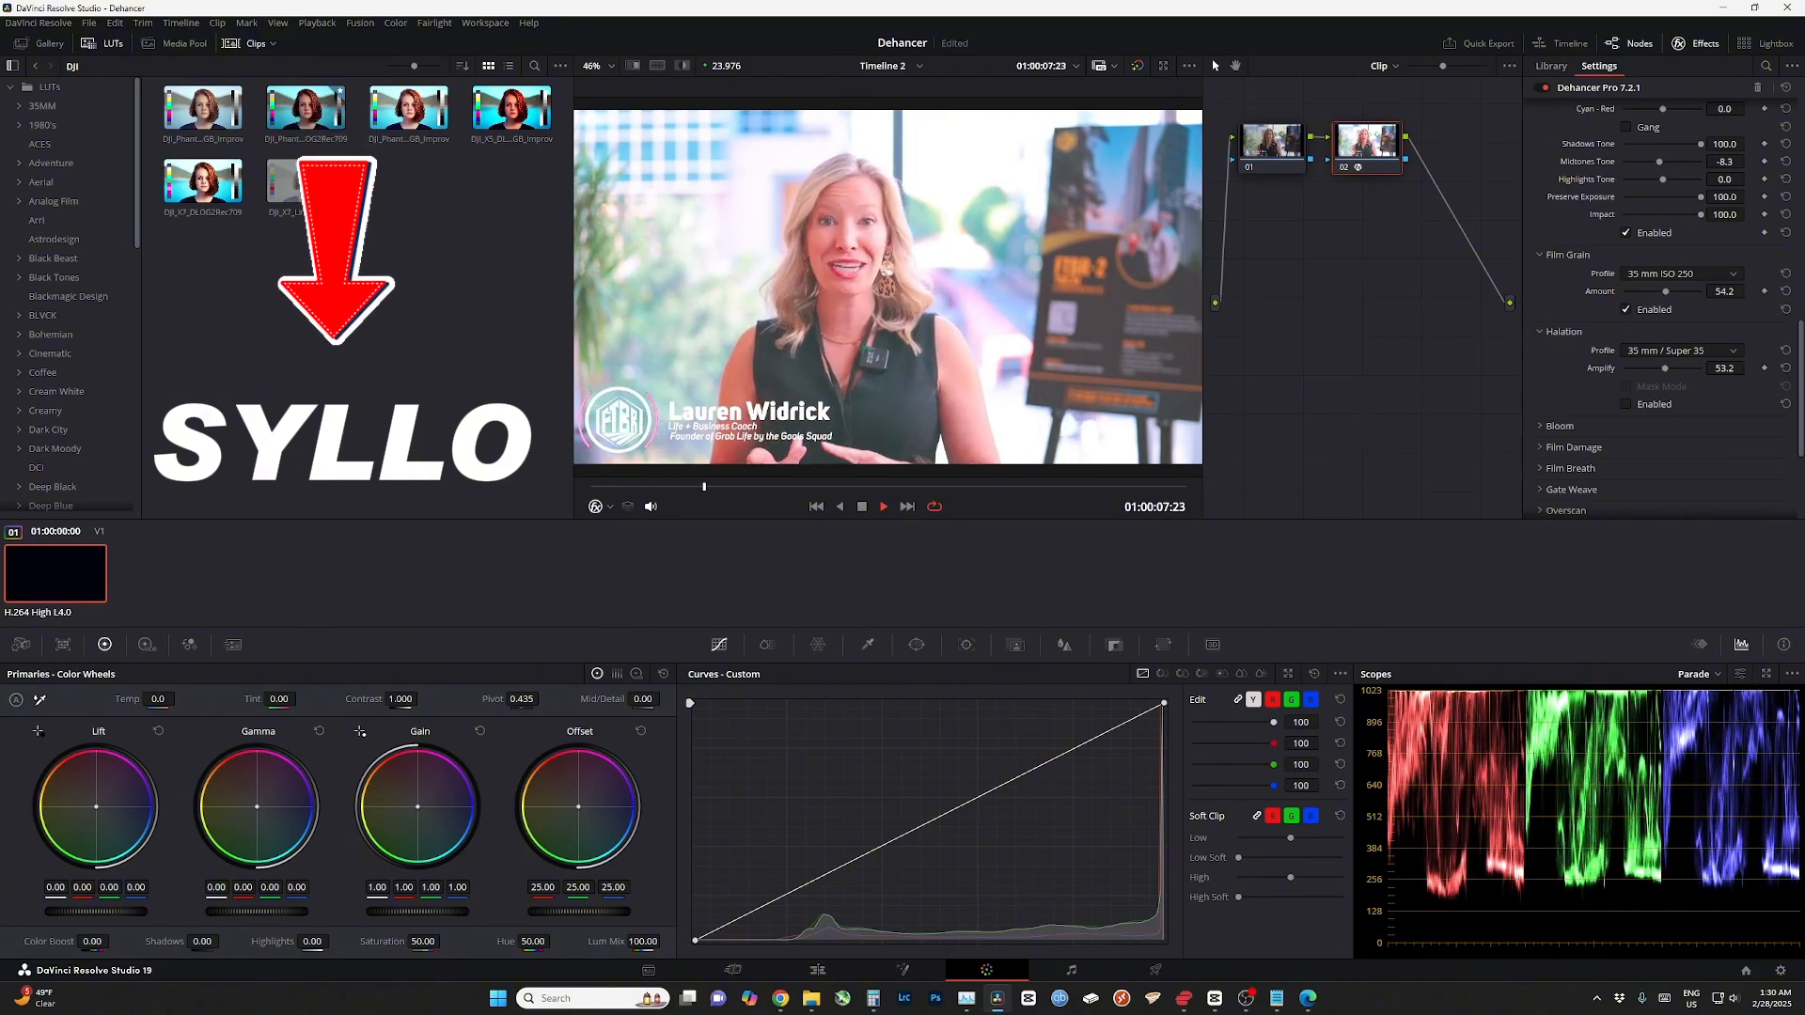
pyautogui.click(1555, 426)
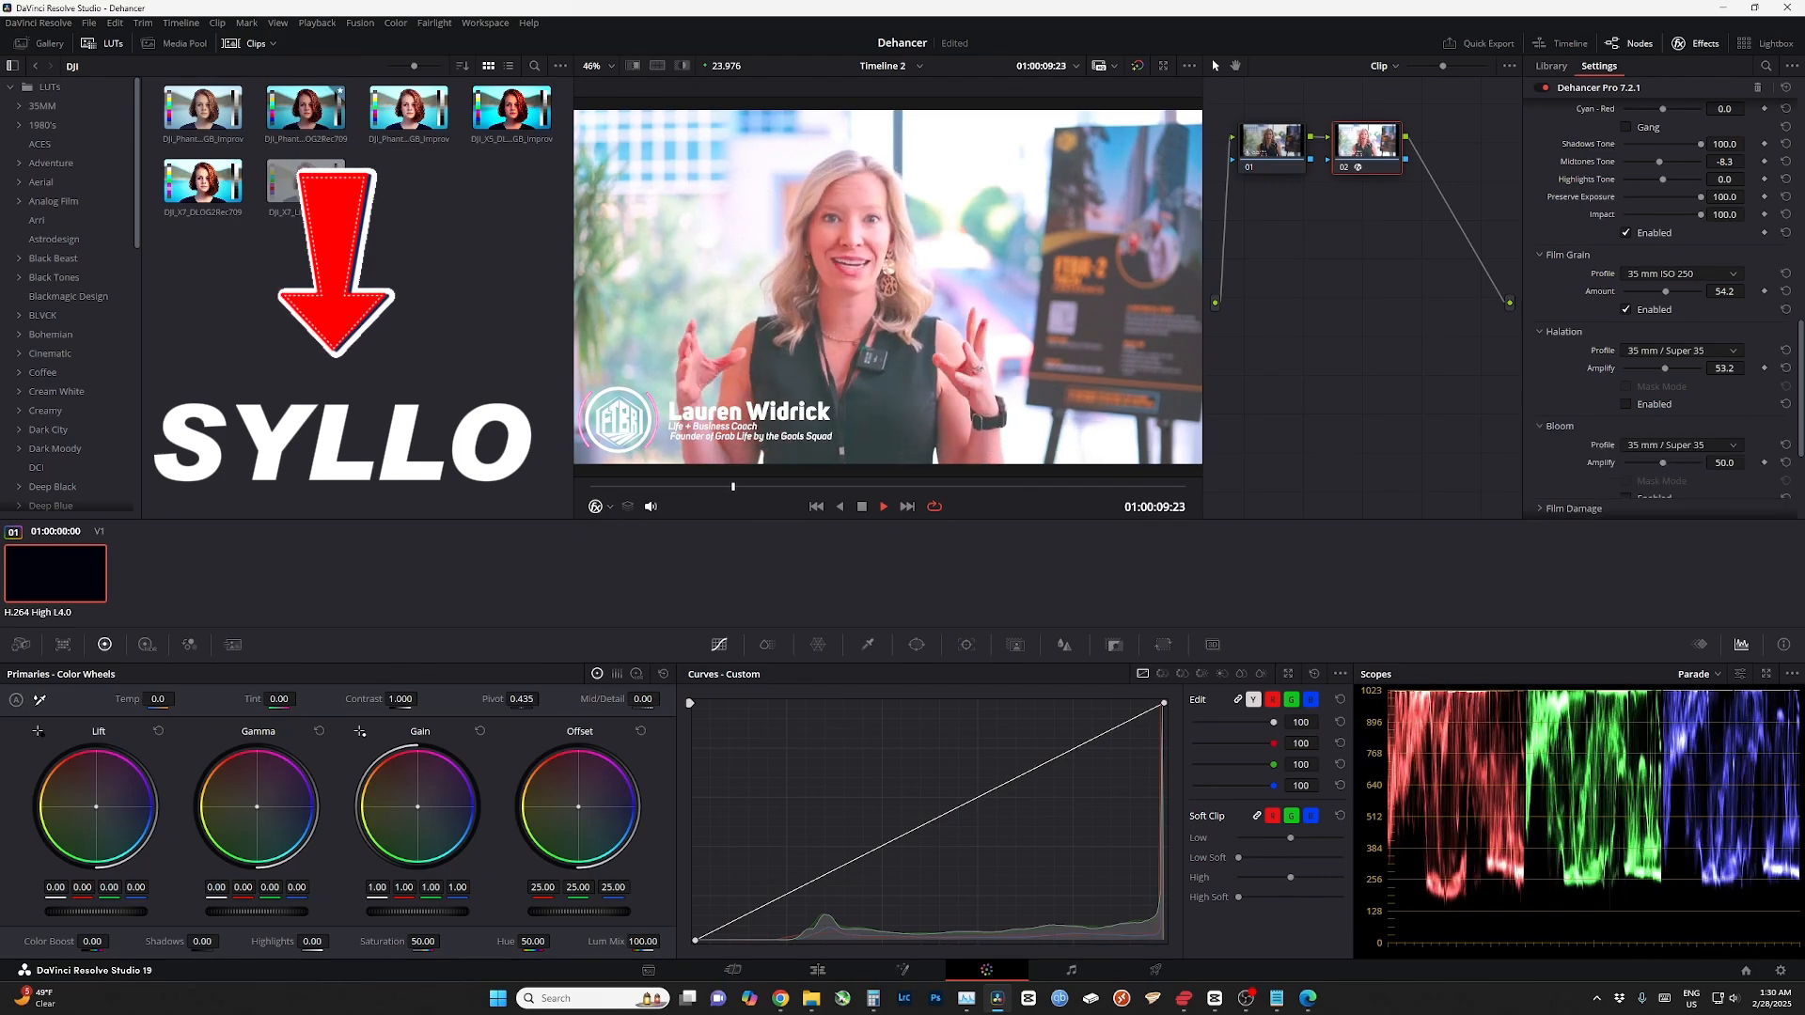
# - Toggle Bloom and switch Film Grain off and on to compare the image, leaving Film Grain enabled
pyautogui.click(1625, 498)
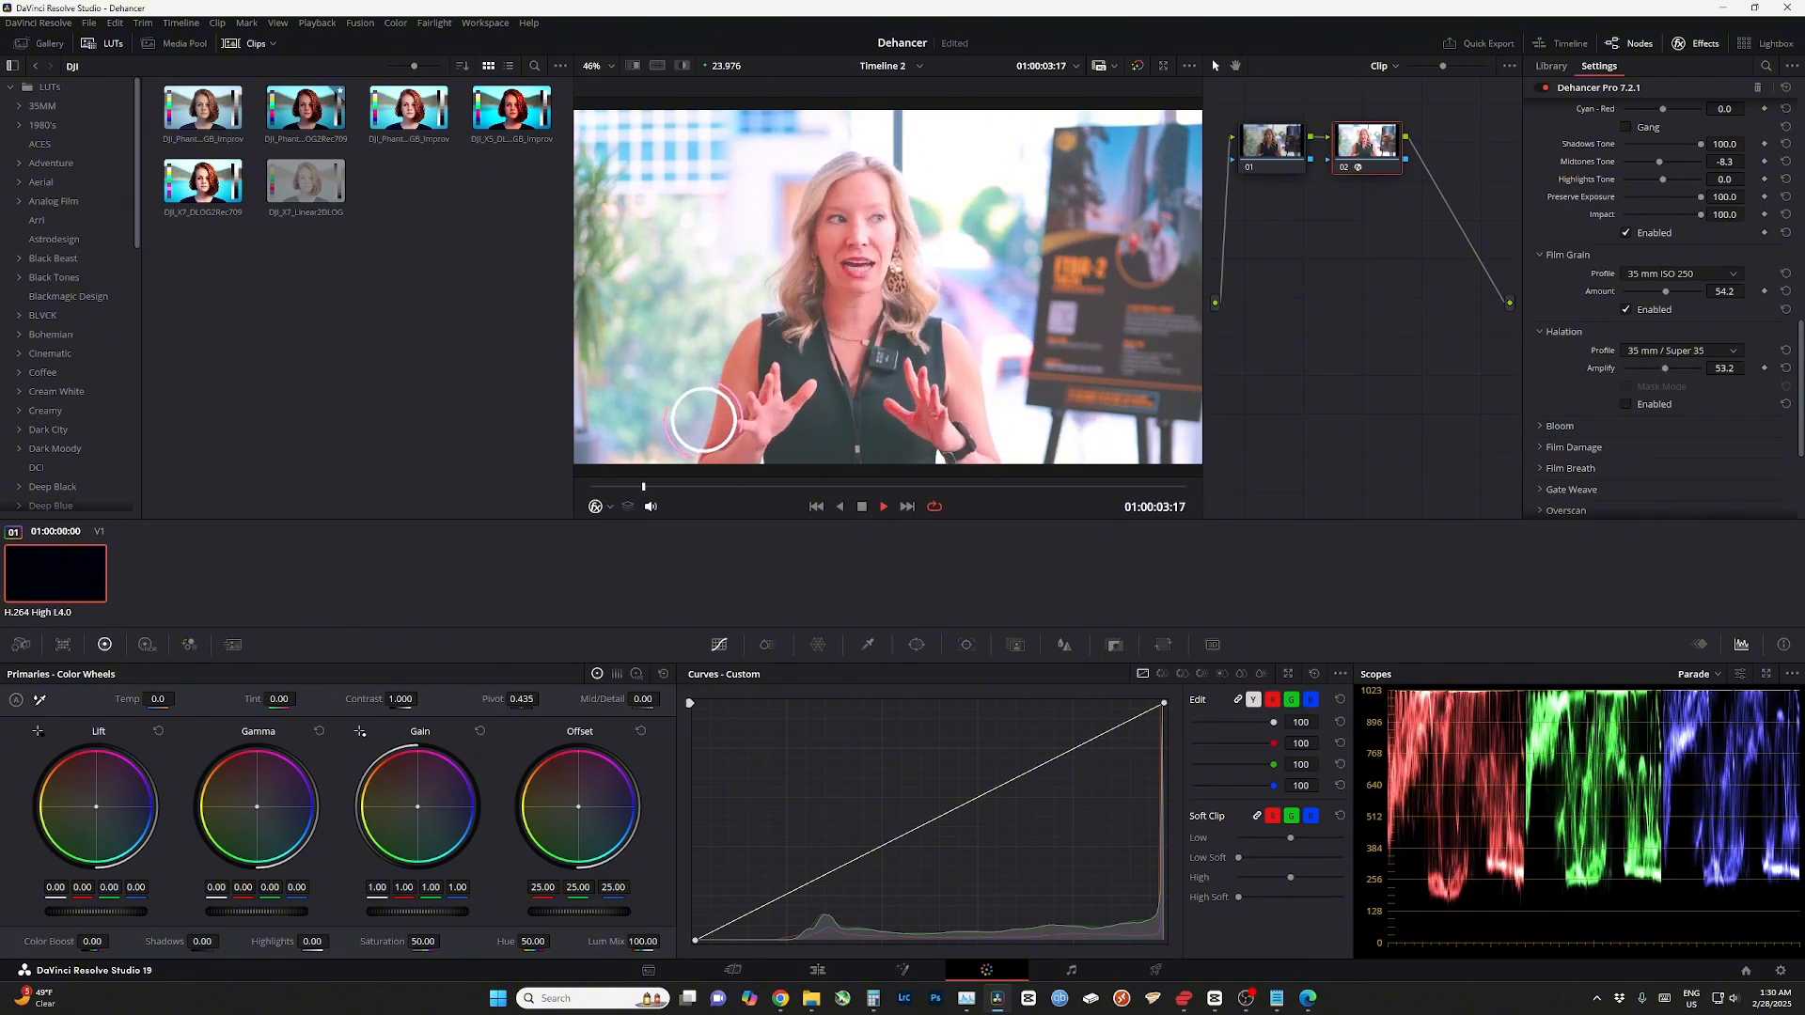
pyautogui.click(1625, 309)
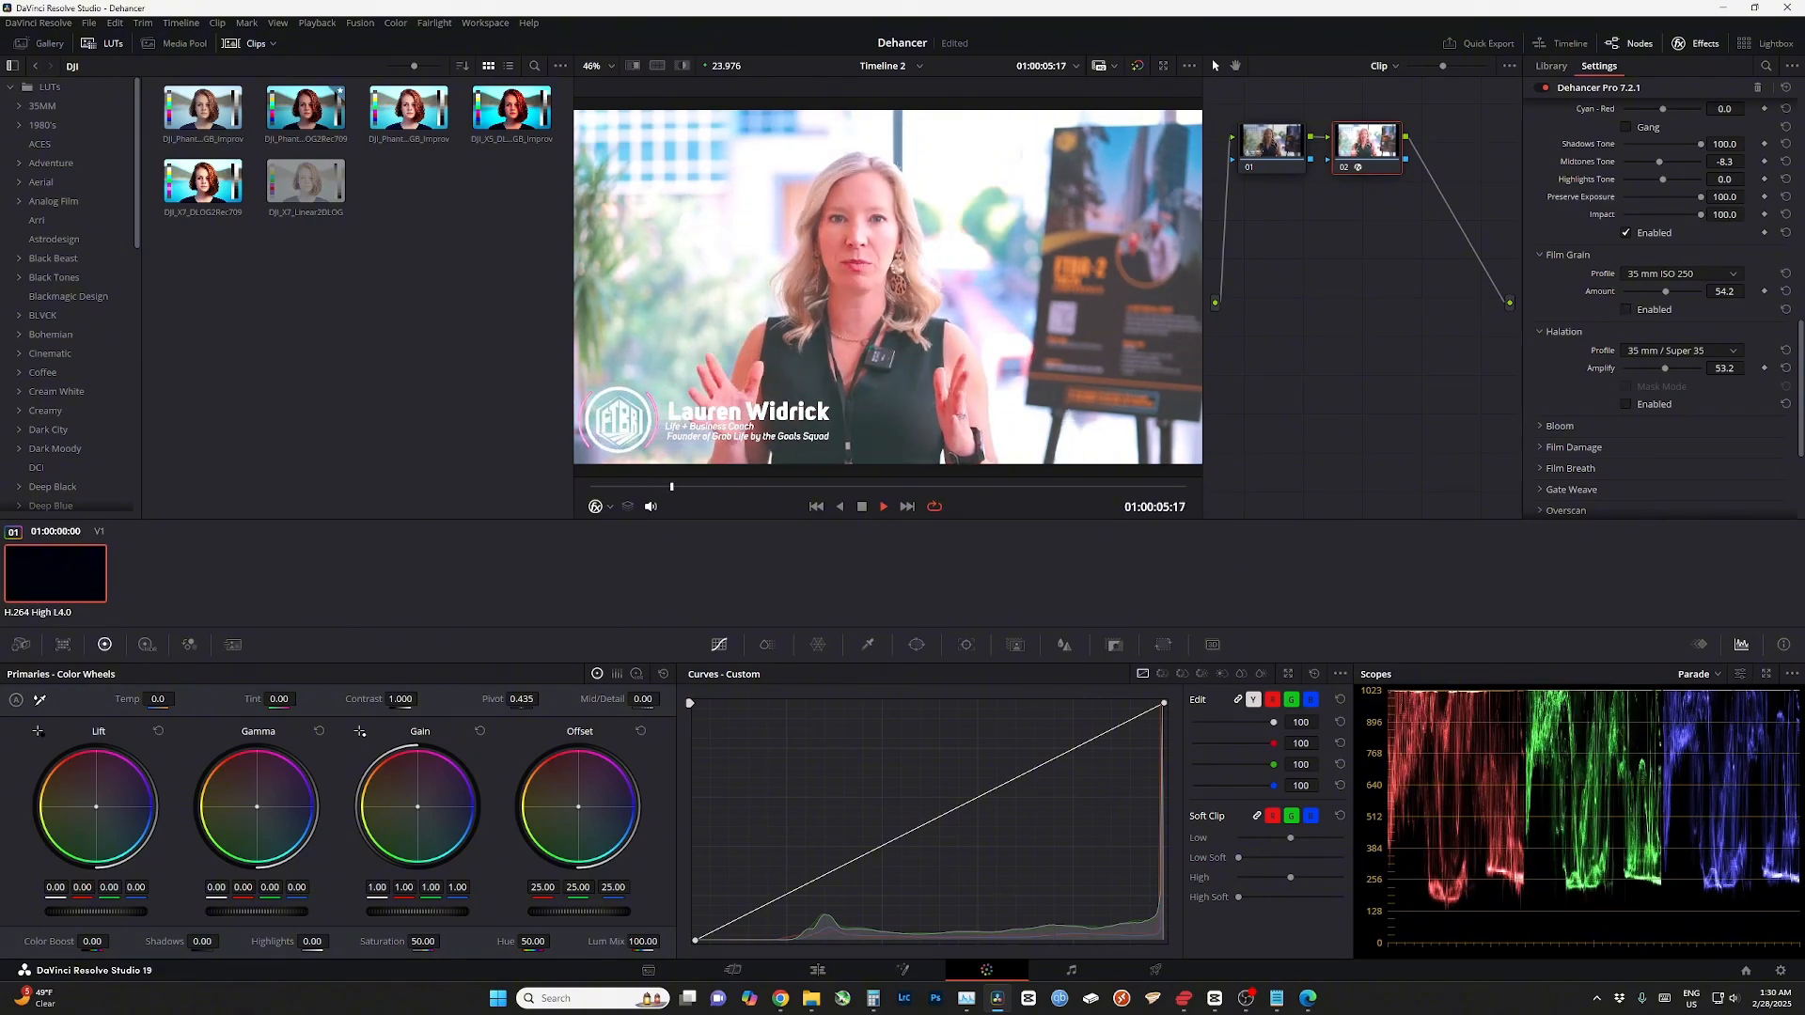
pyautogui.click(1625, 309)
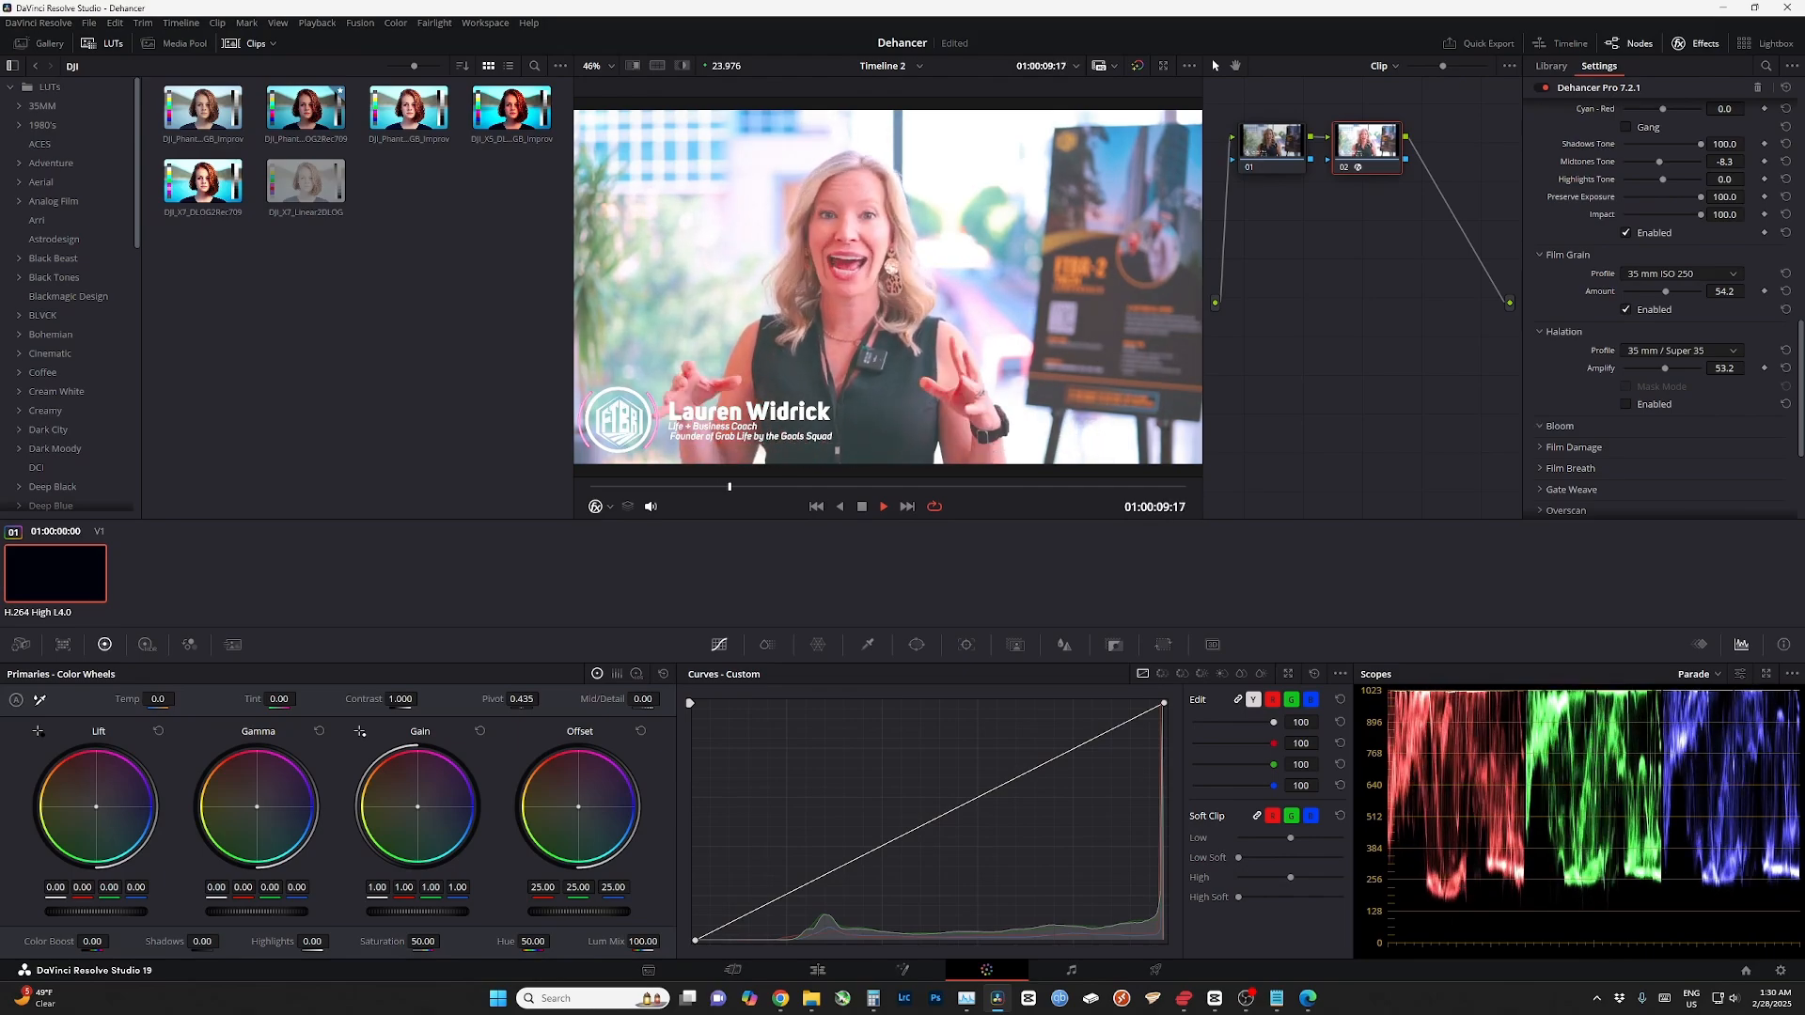
pyautogui.click(1551, 426)
pyautogui.click(1625, 498)
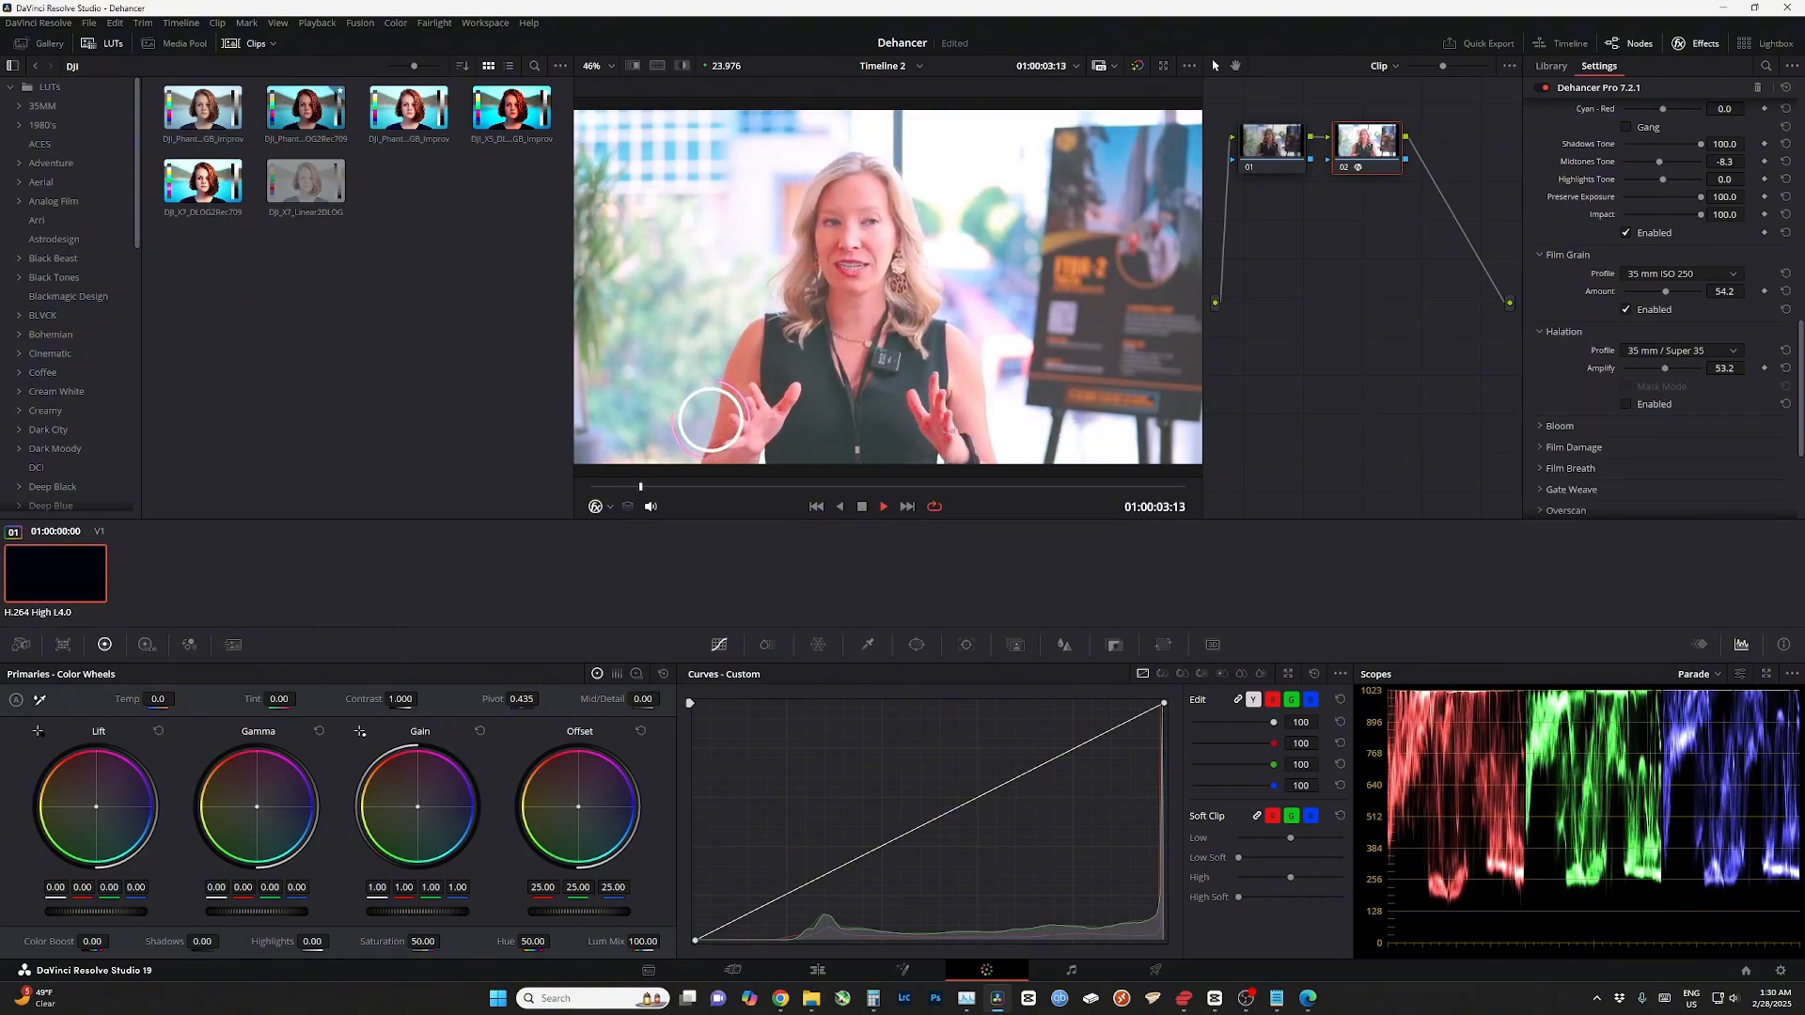
pyautogui.click(1625, 309)
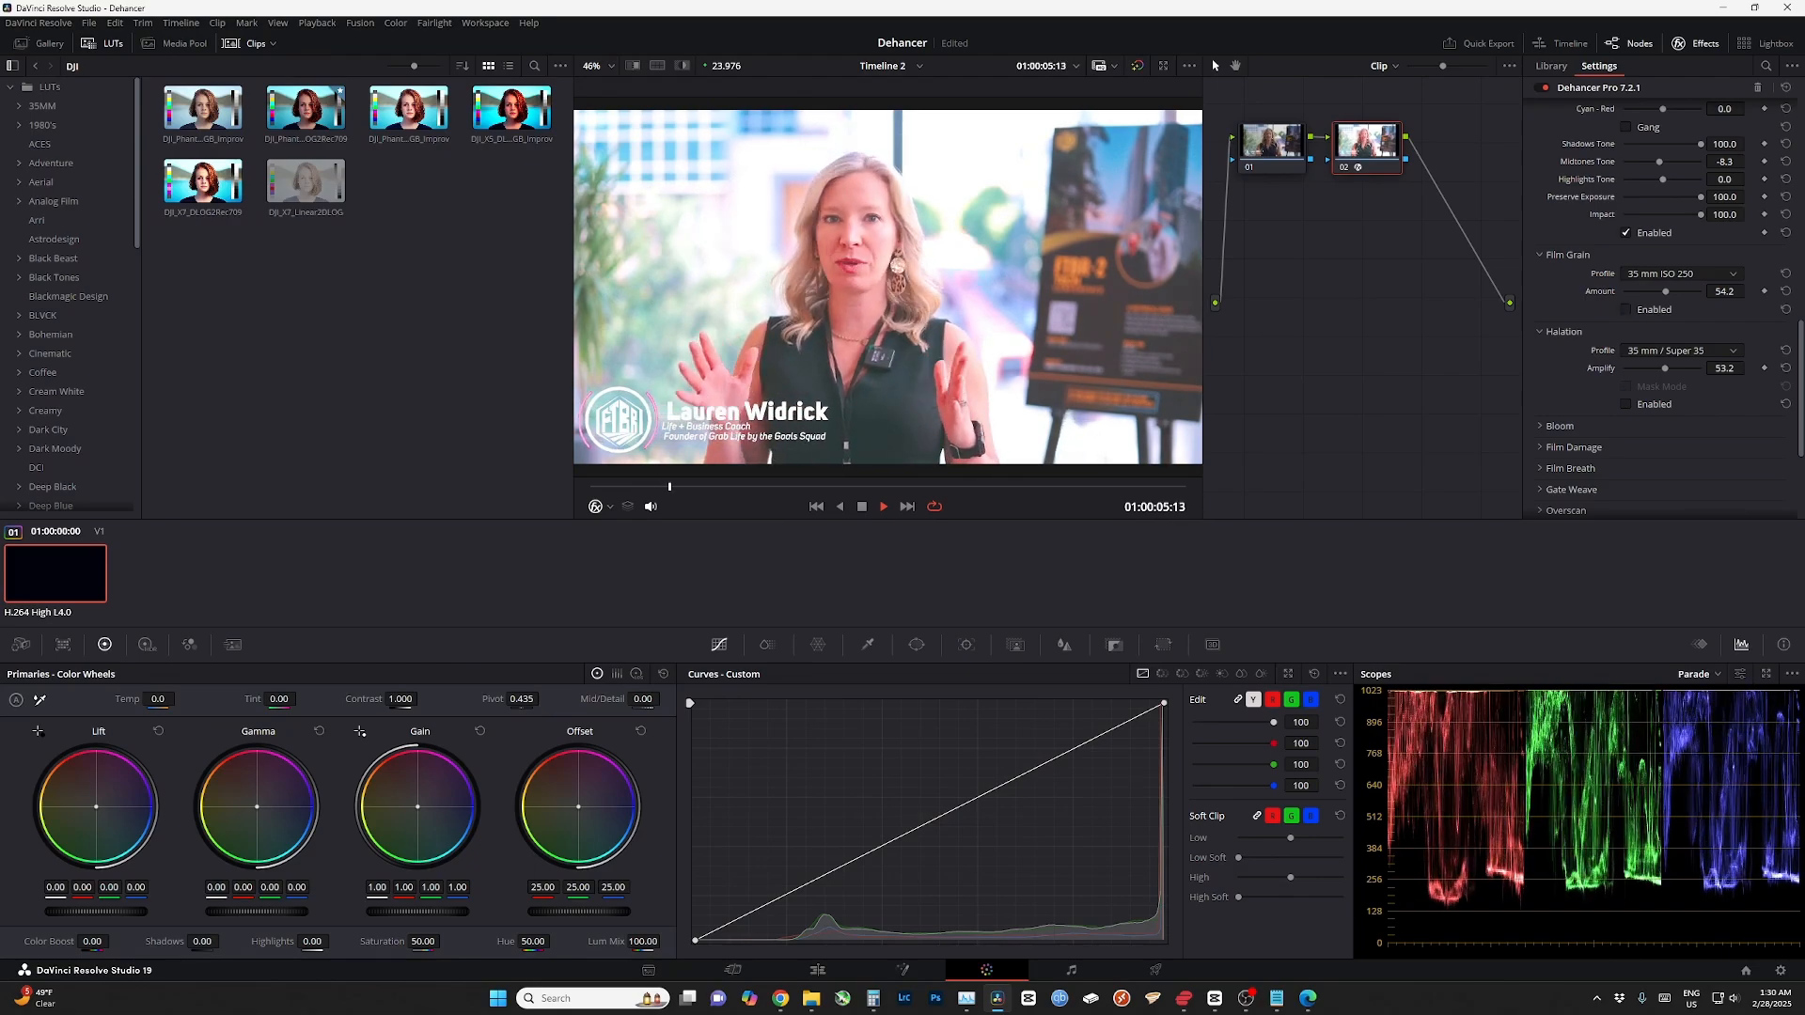
pyautogui.click(1625, 309)
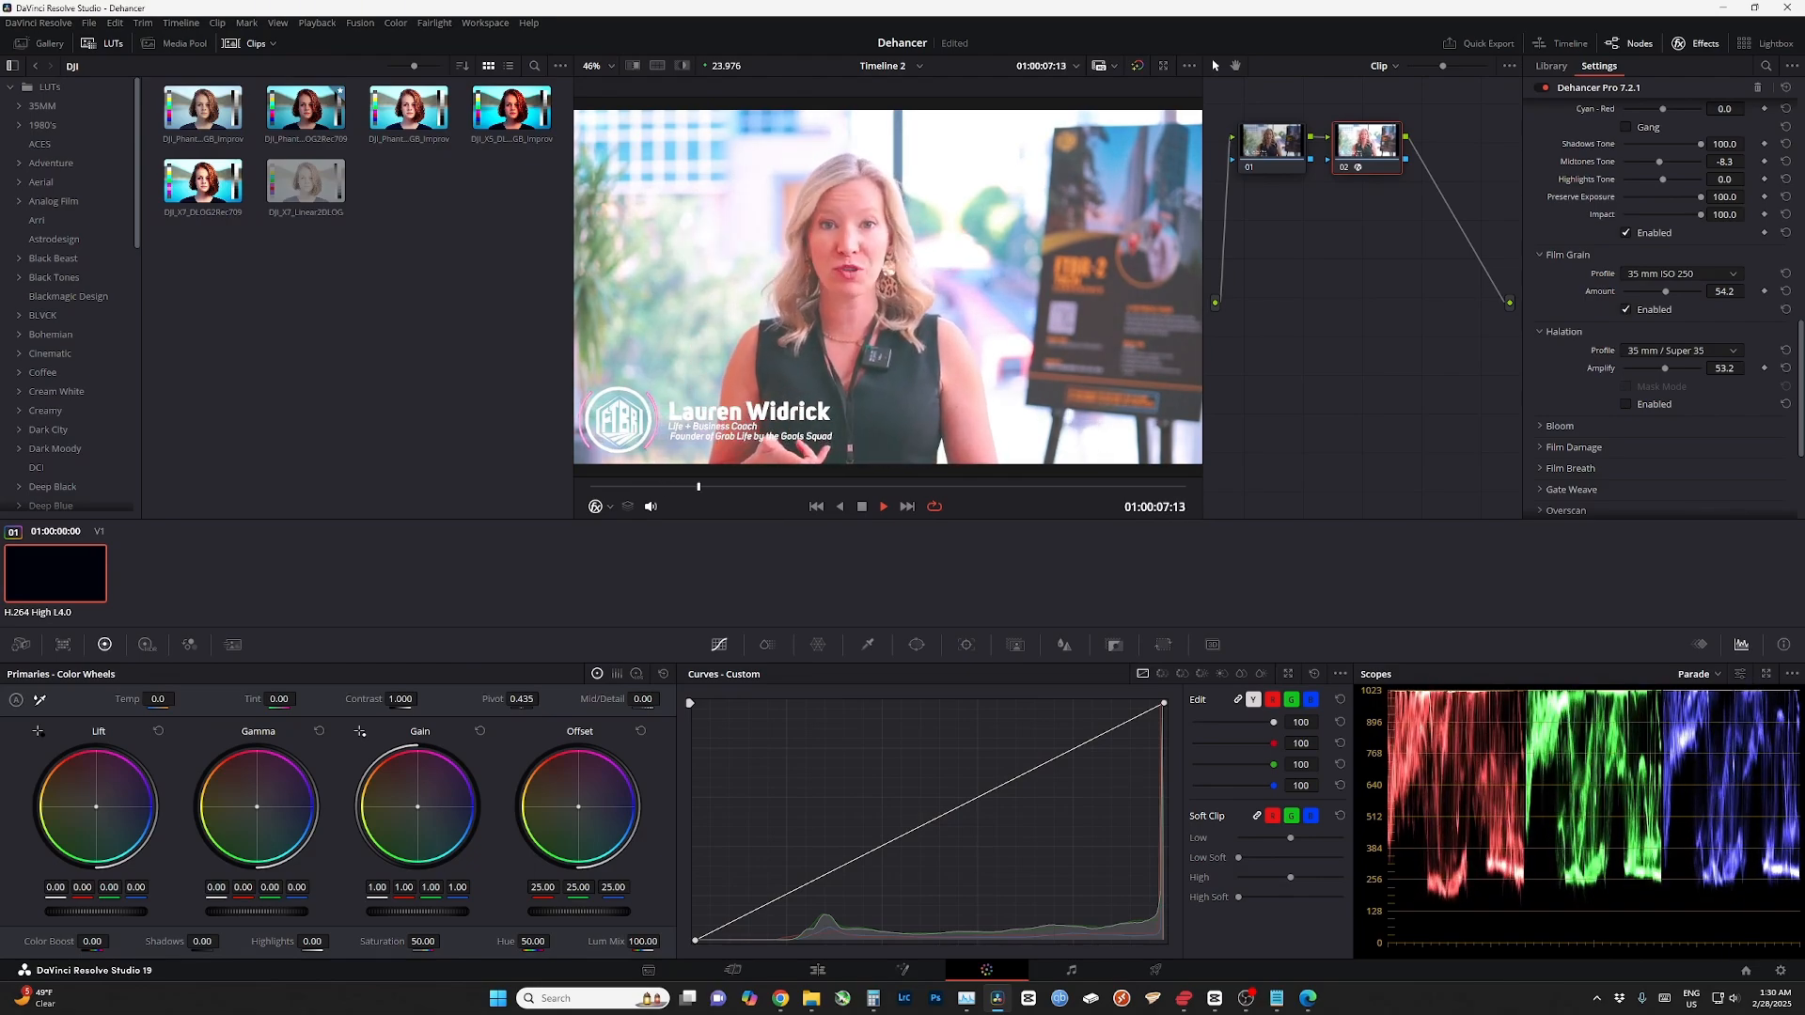
# - Preview Bloom again, collapse its section, and compare the clip with Film Grain off and on twice more
pyautogui.click(1559, 425)
pyautogui.click(1625, 498)
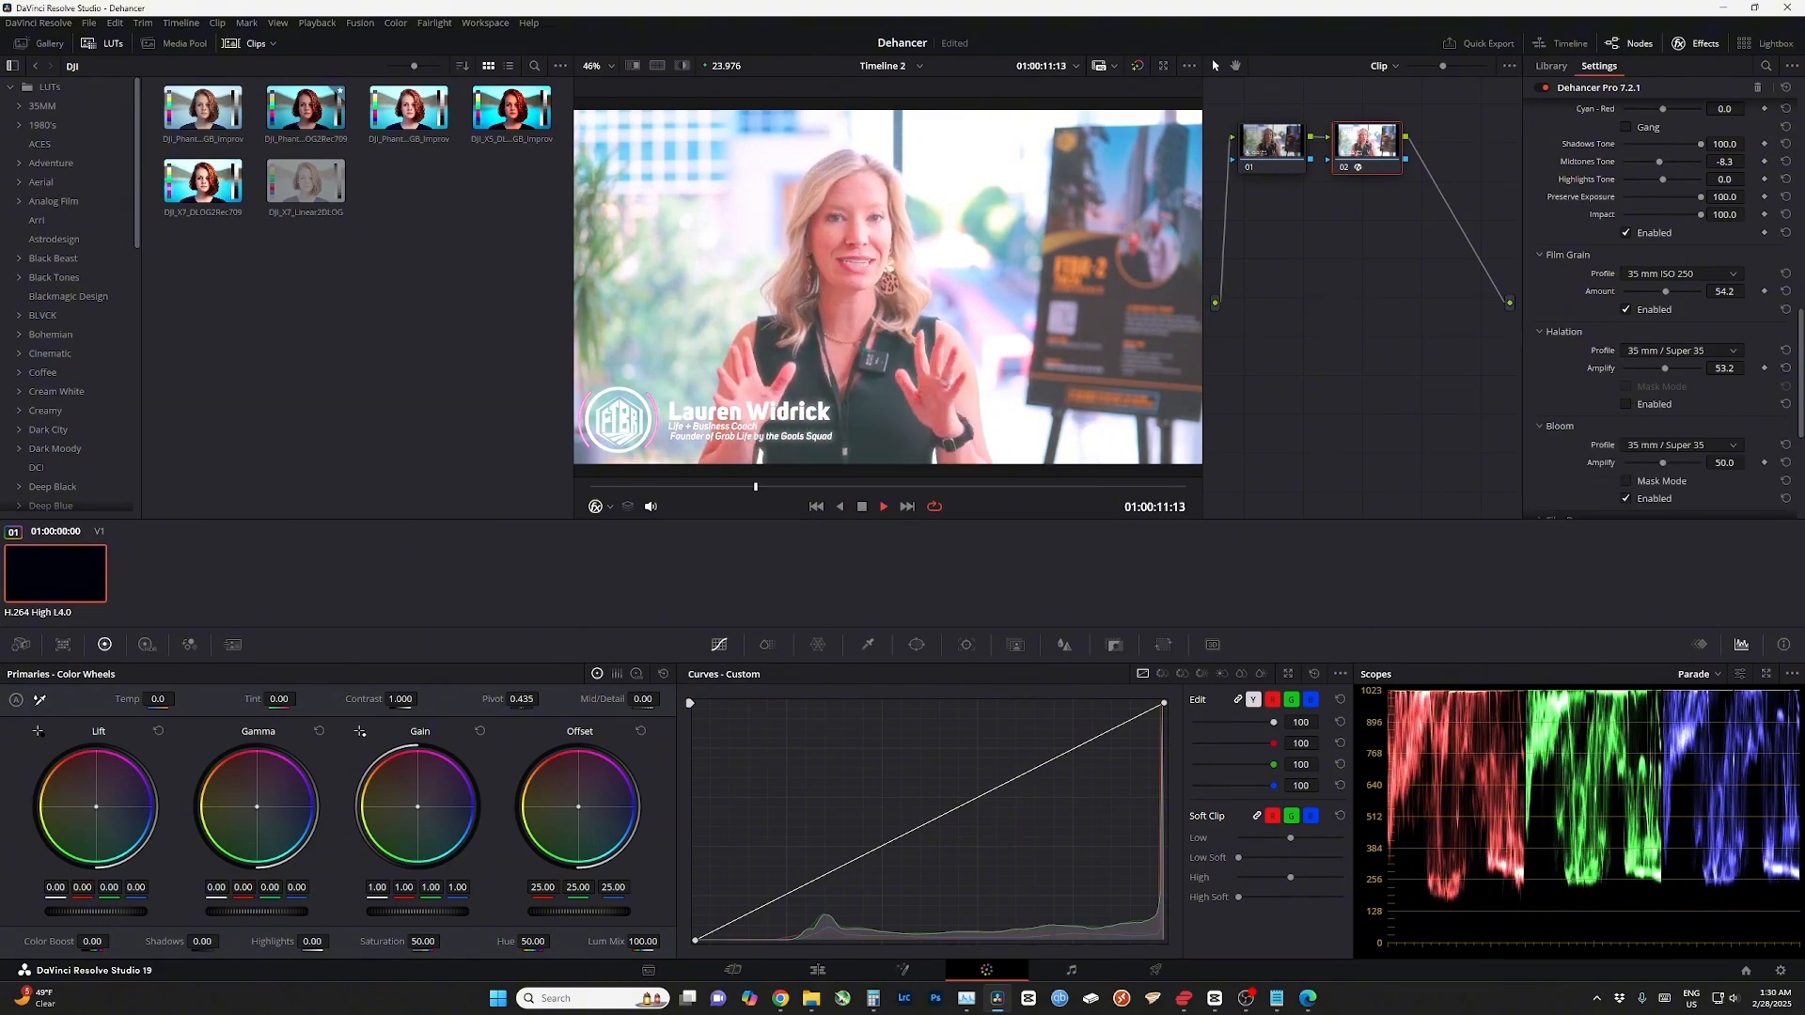
pyautogui.click(1558, 426)
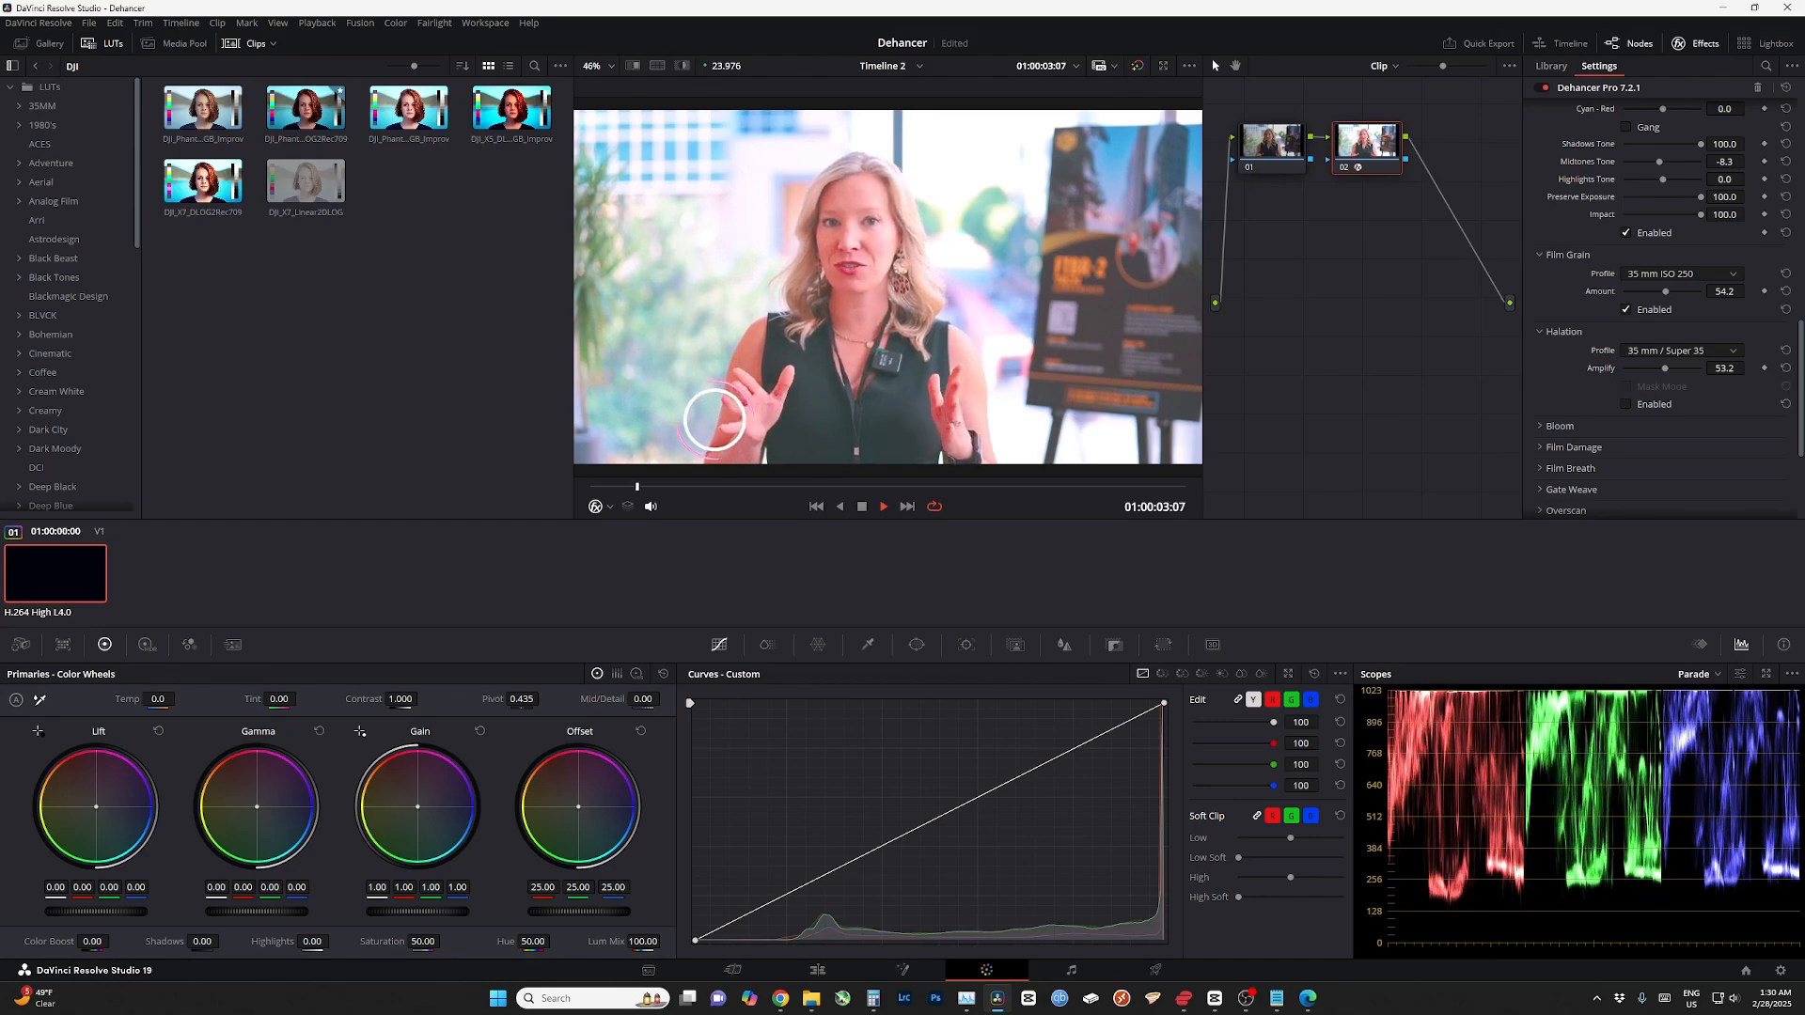
pyautogui.click(1625, 309)
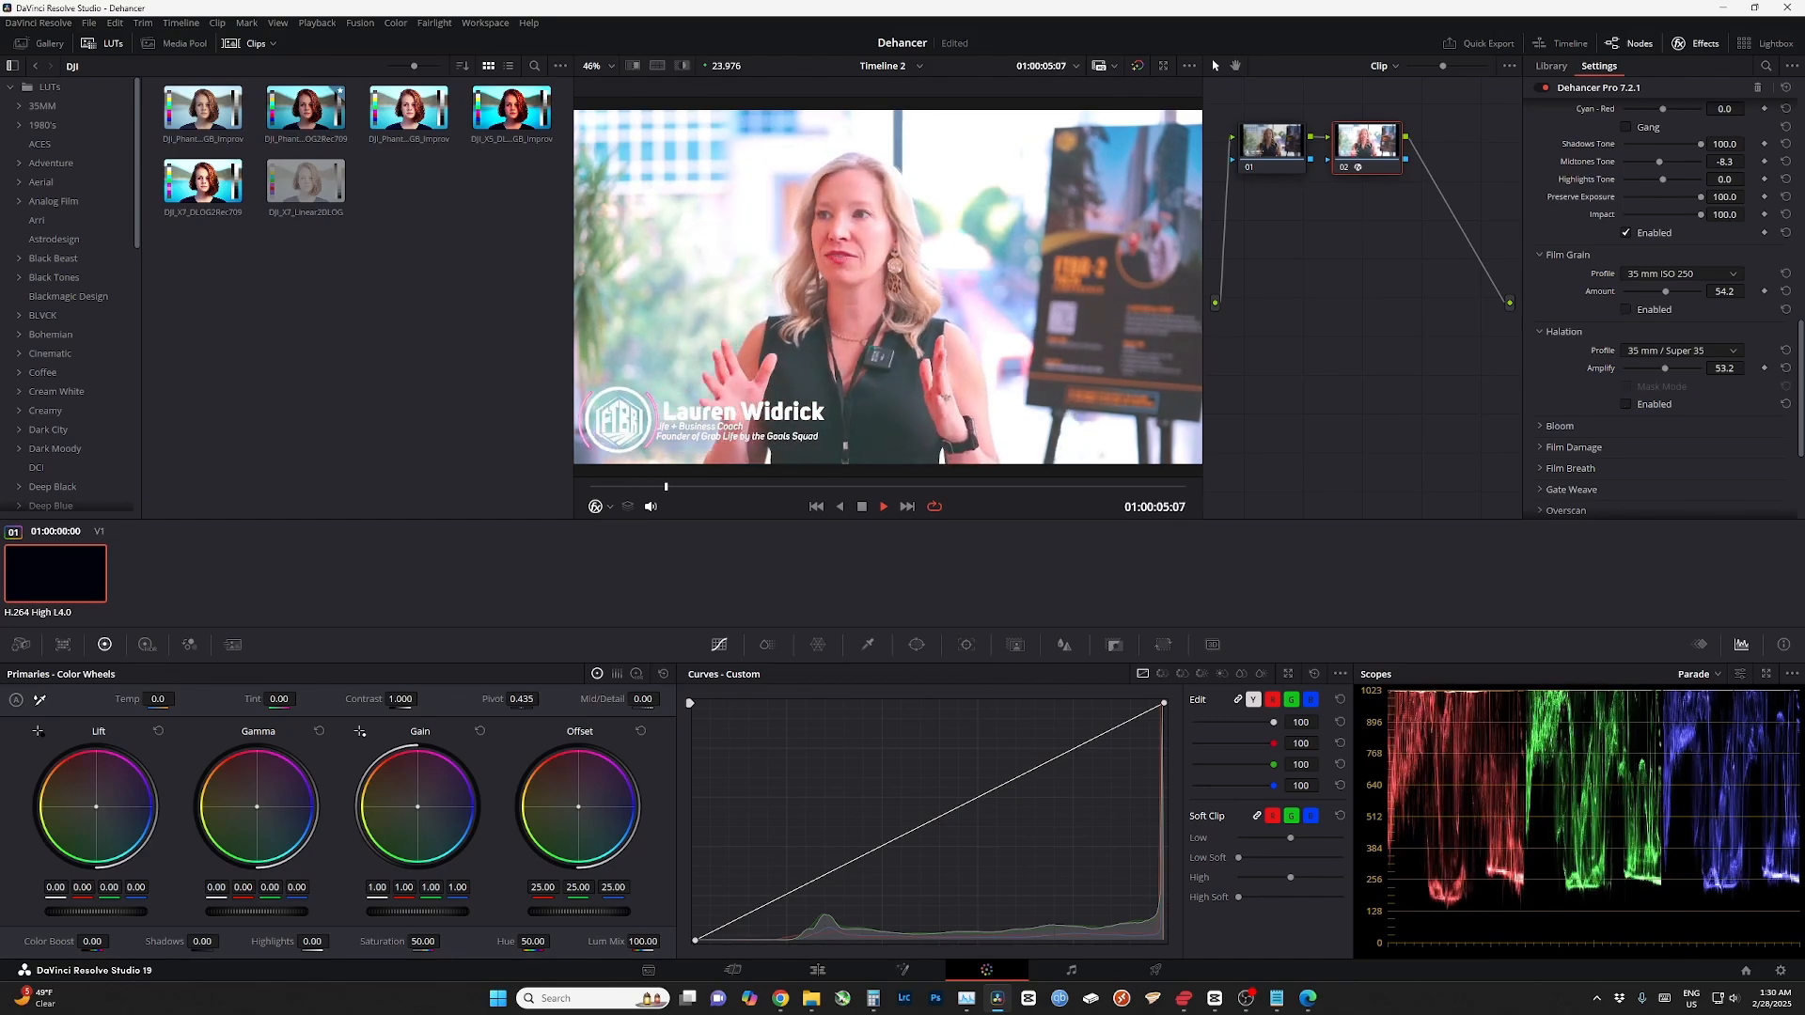
pyautogui.click(1625, 309)
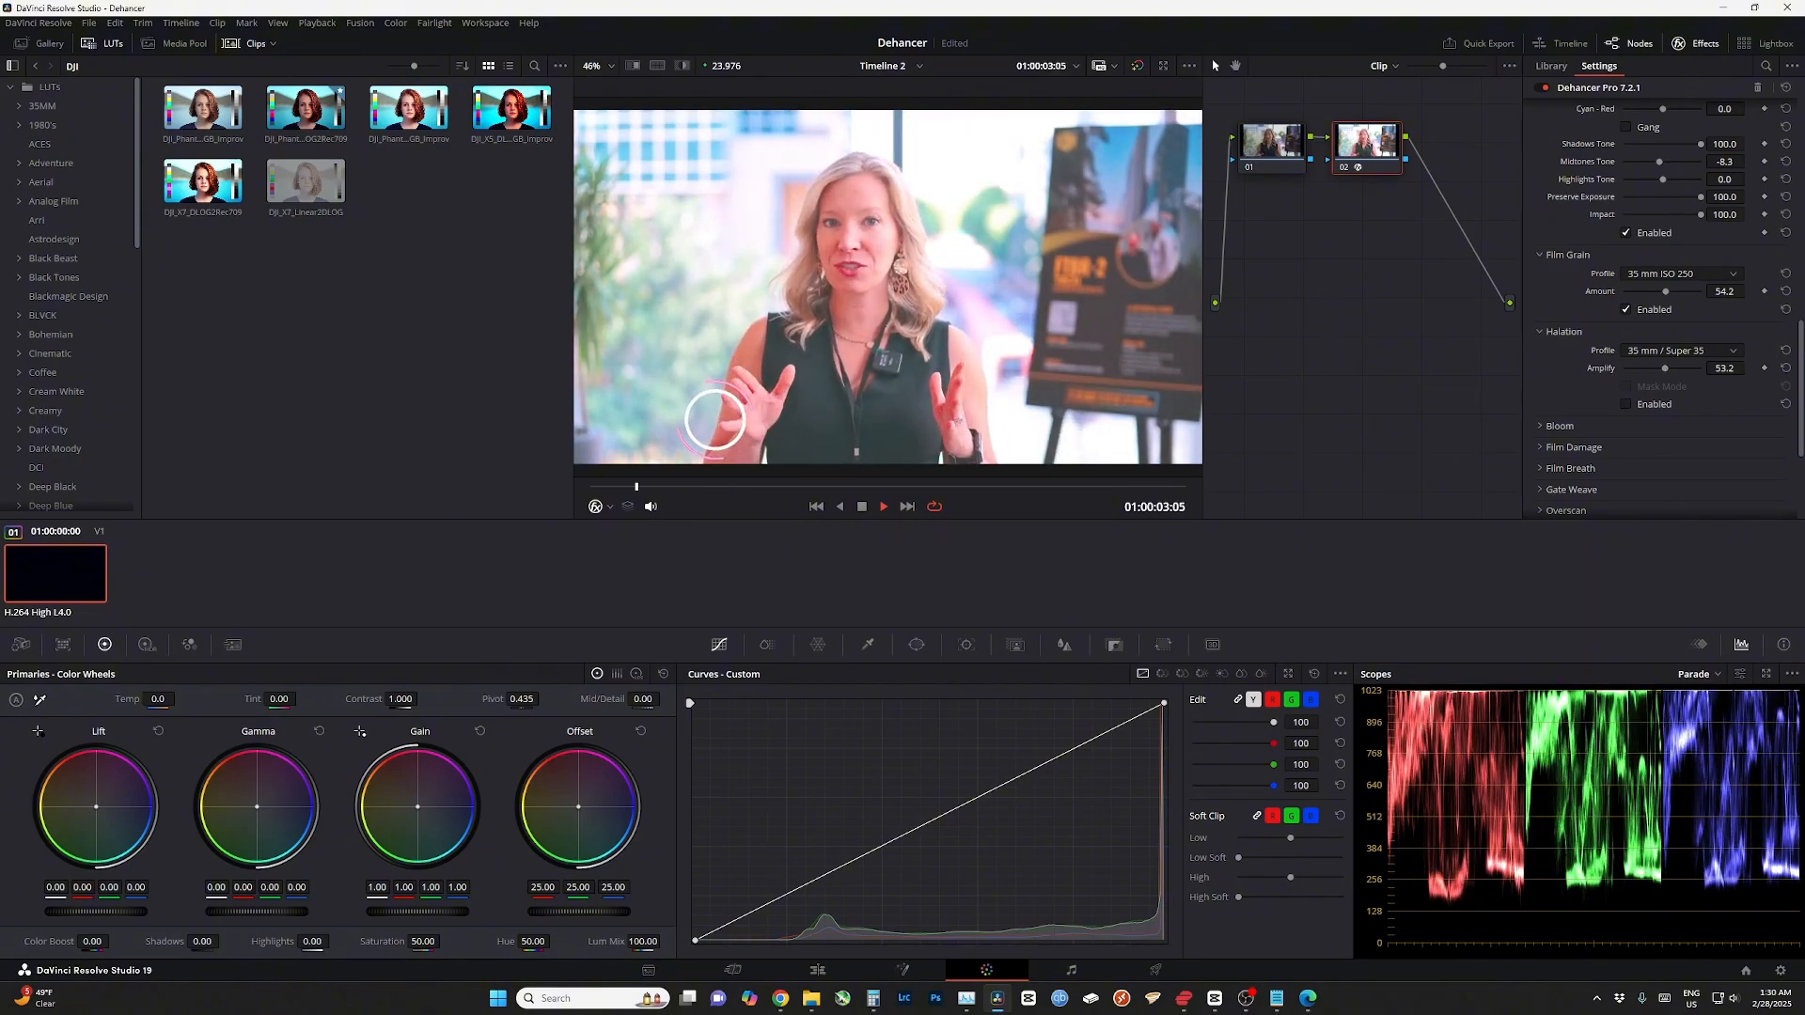
pyautogui.click(1625, 309)
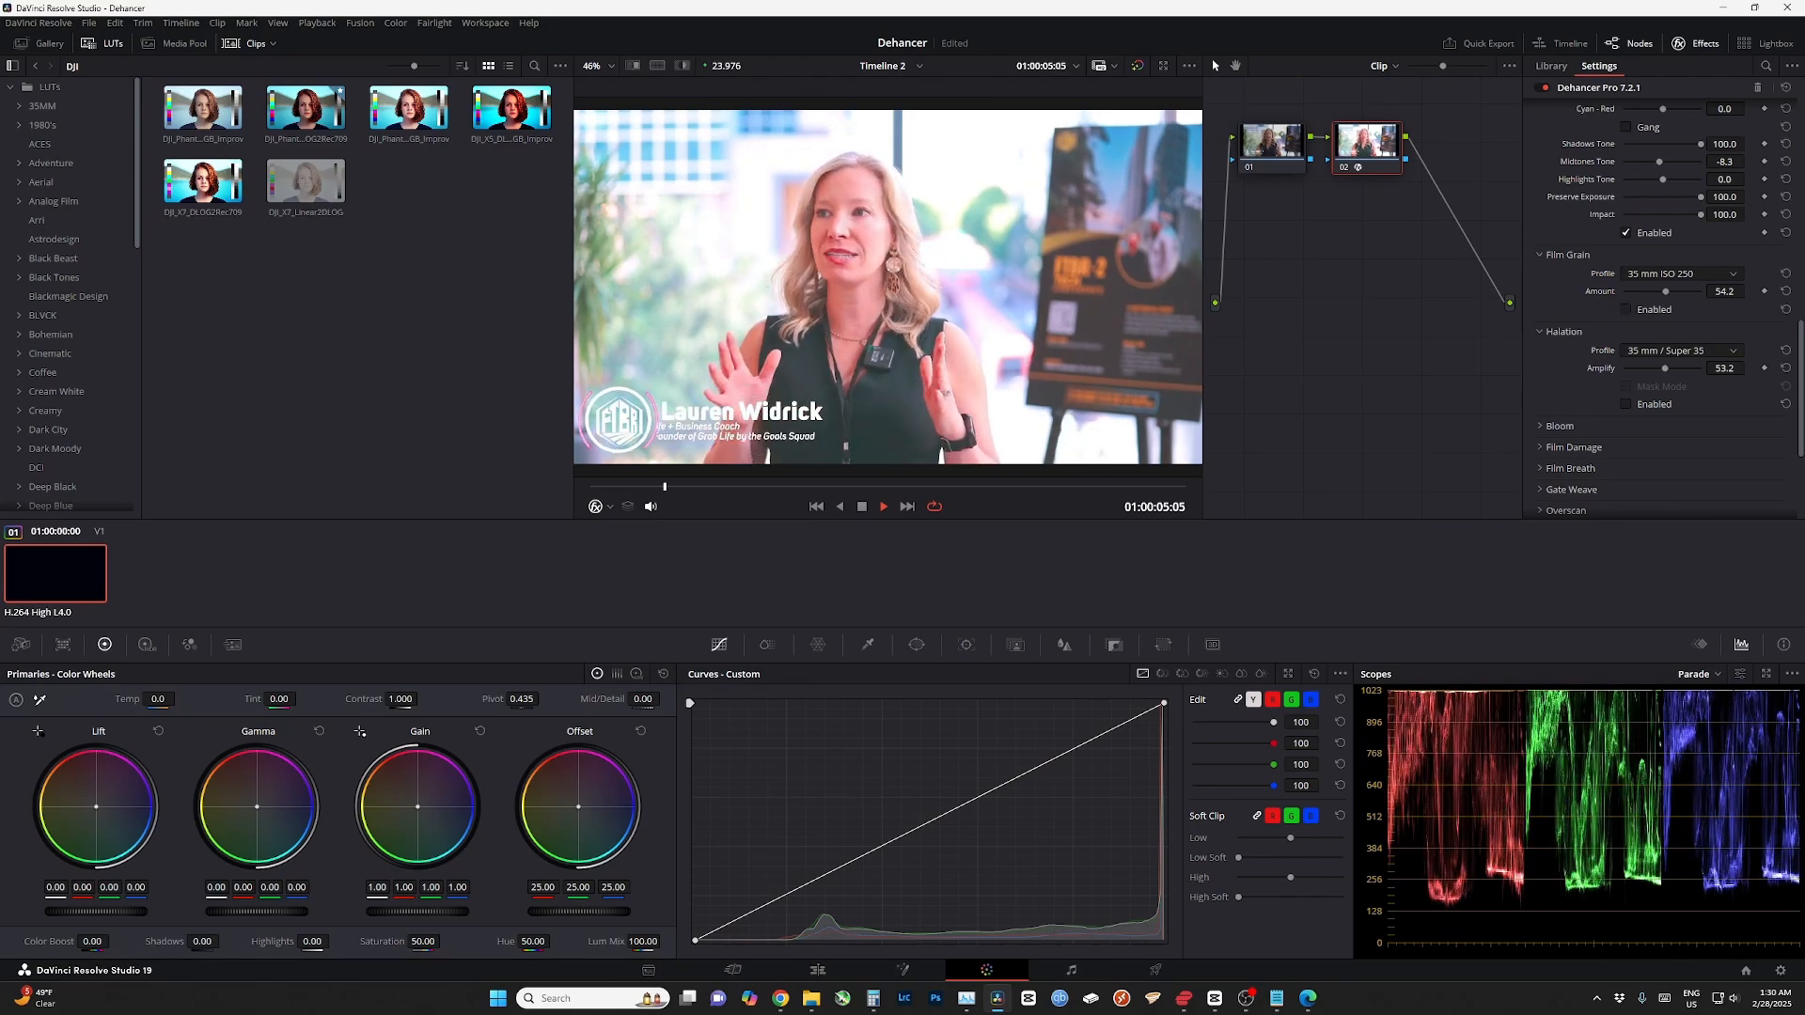
pyautogui.click(1625, 309)
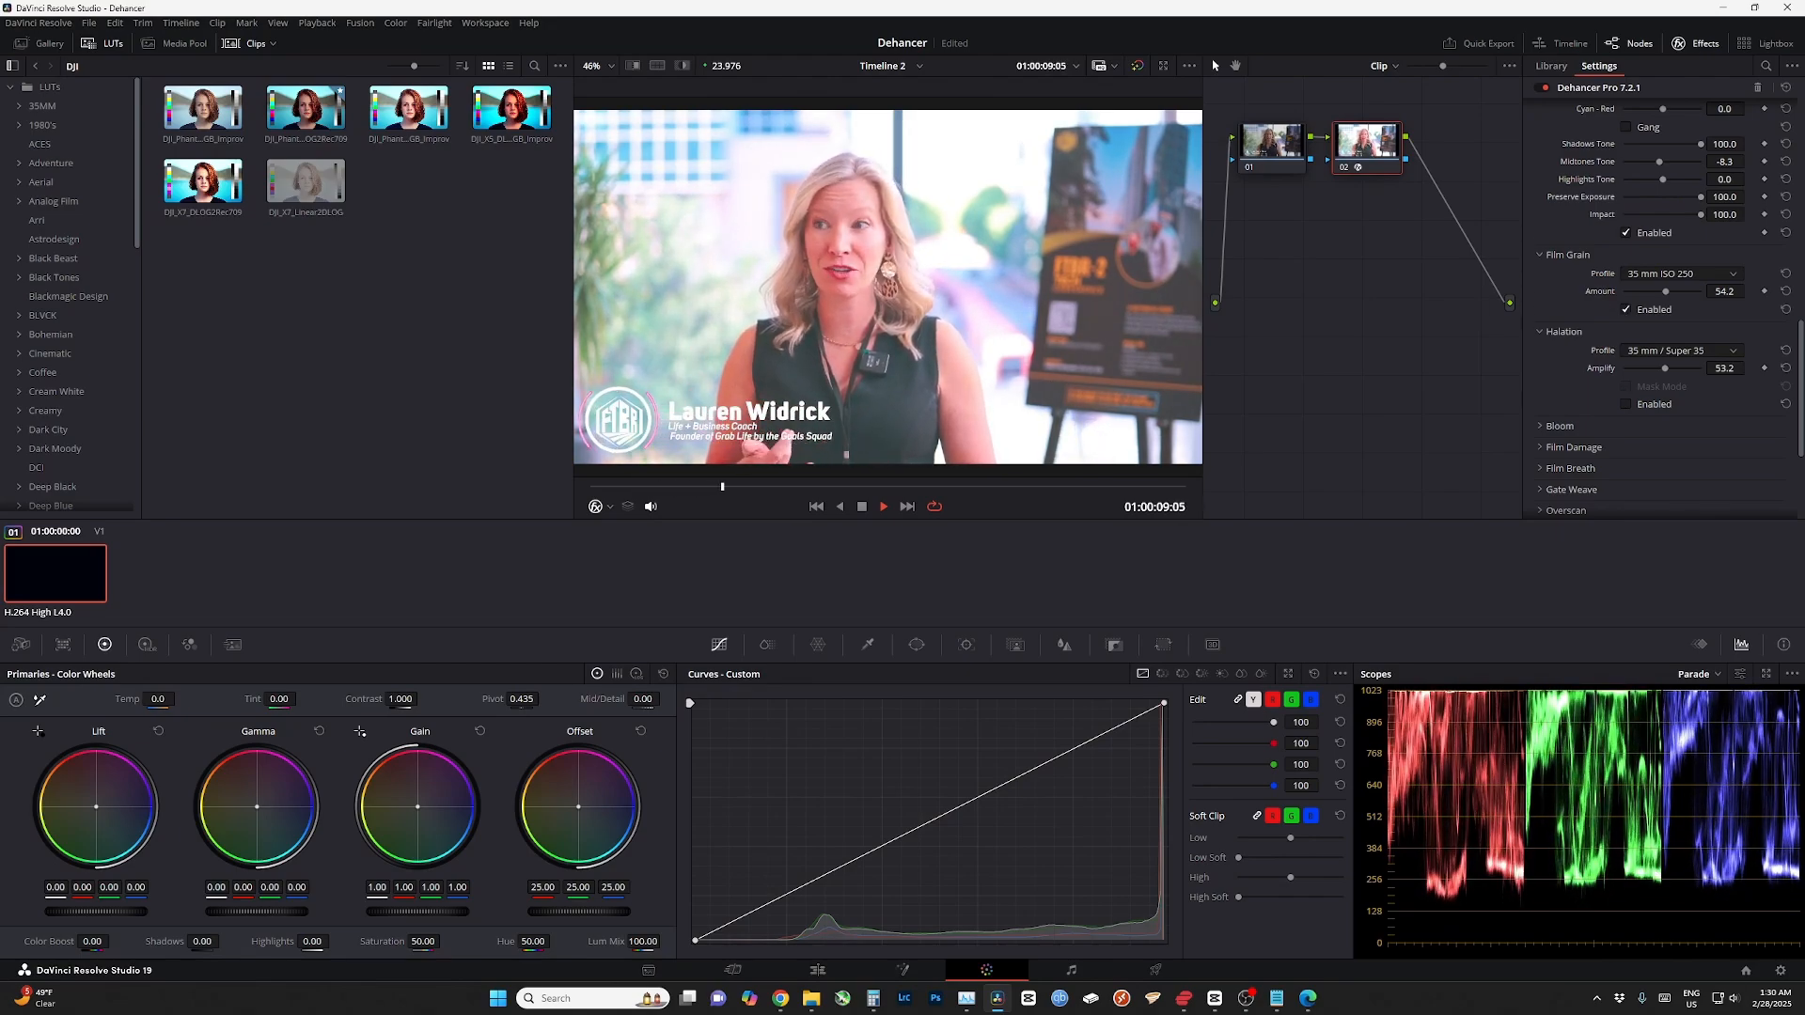
# - Expand the Bloom section and compare the clip with Bloom enabled and disabled
pyautogui.click(1559, 426)
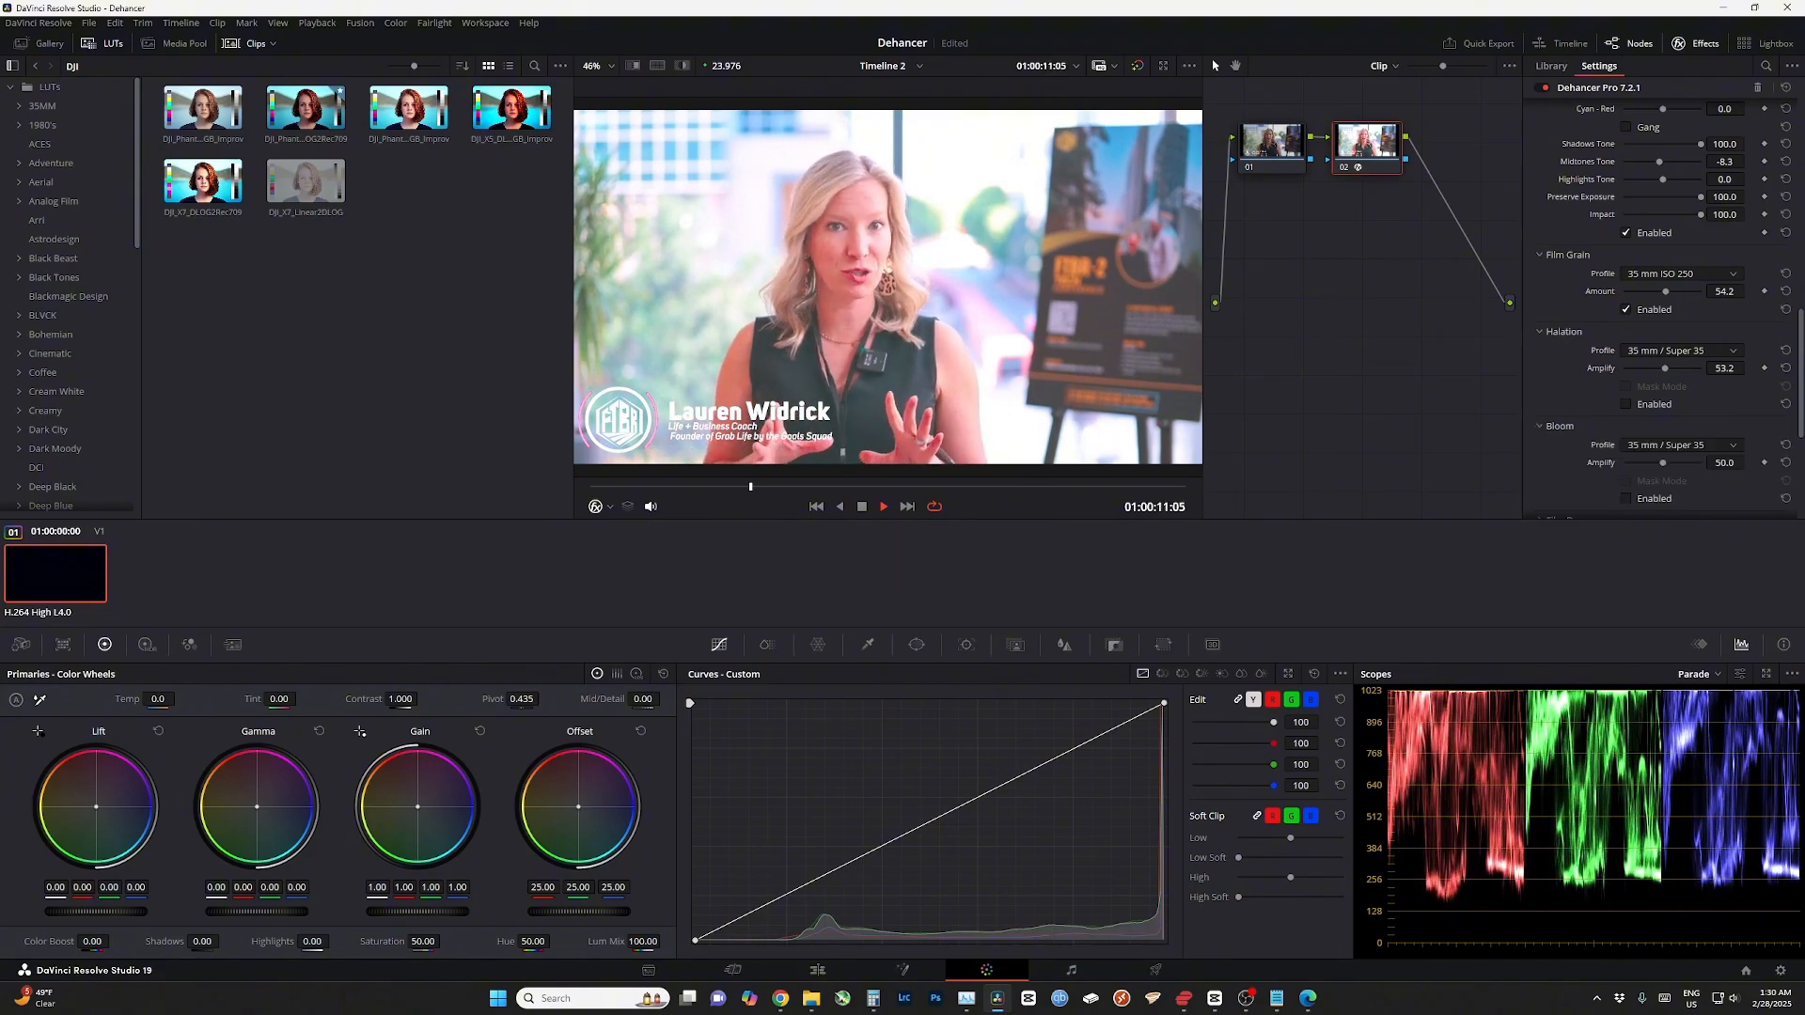
pyautogui.click(1625, 498)
pyautogui.click(1625, 498)
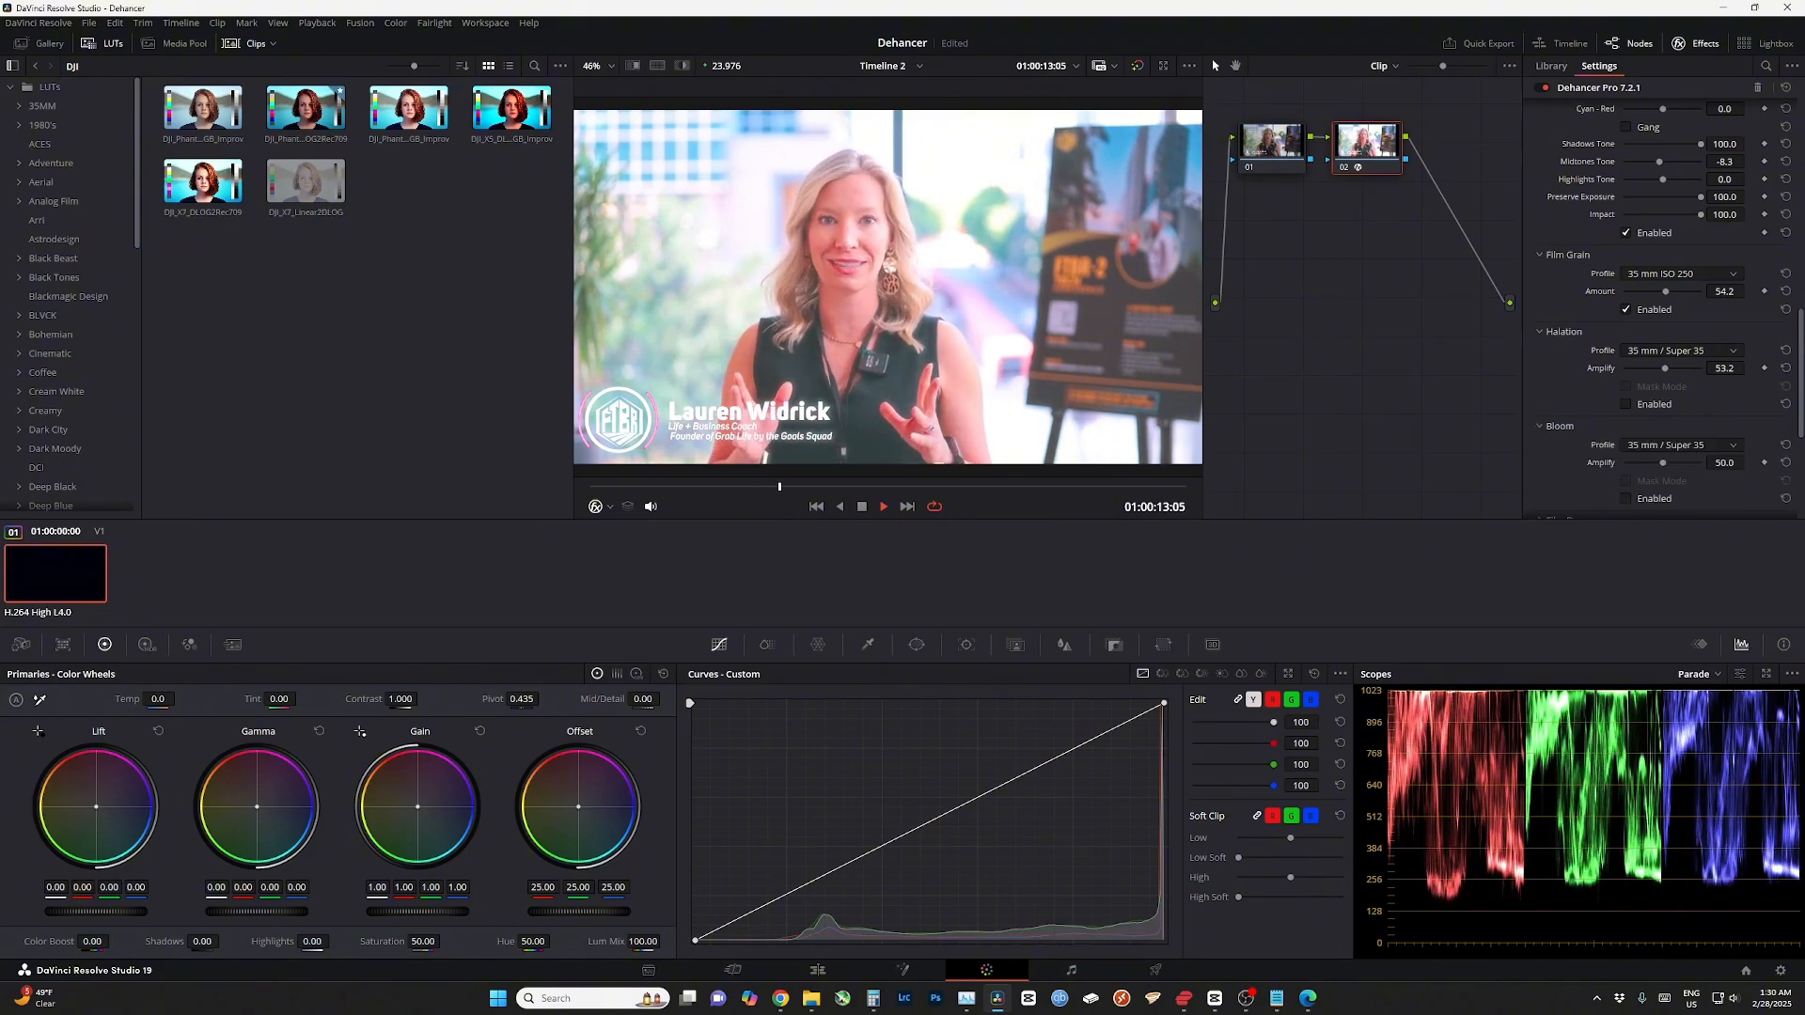
pyautogui.click(1625, 498)
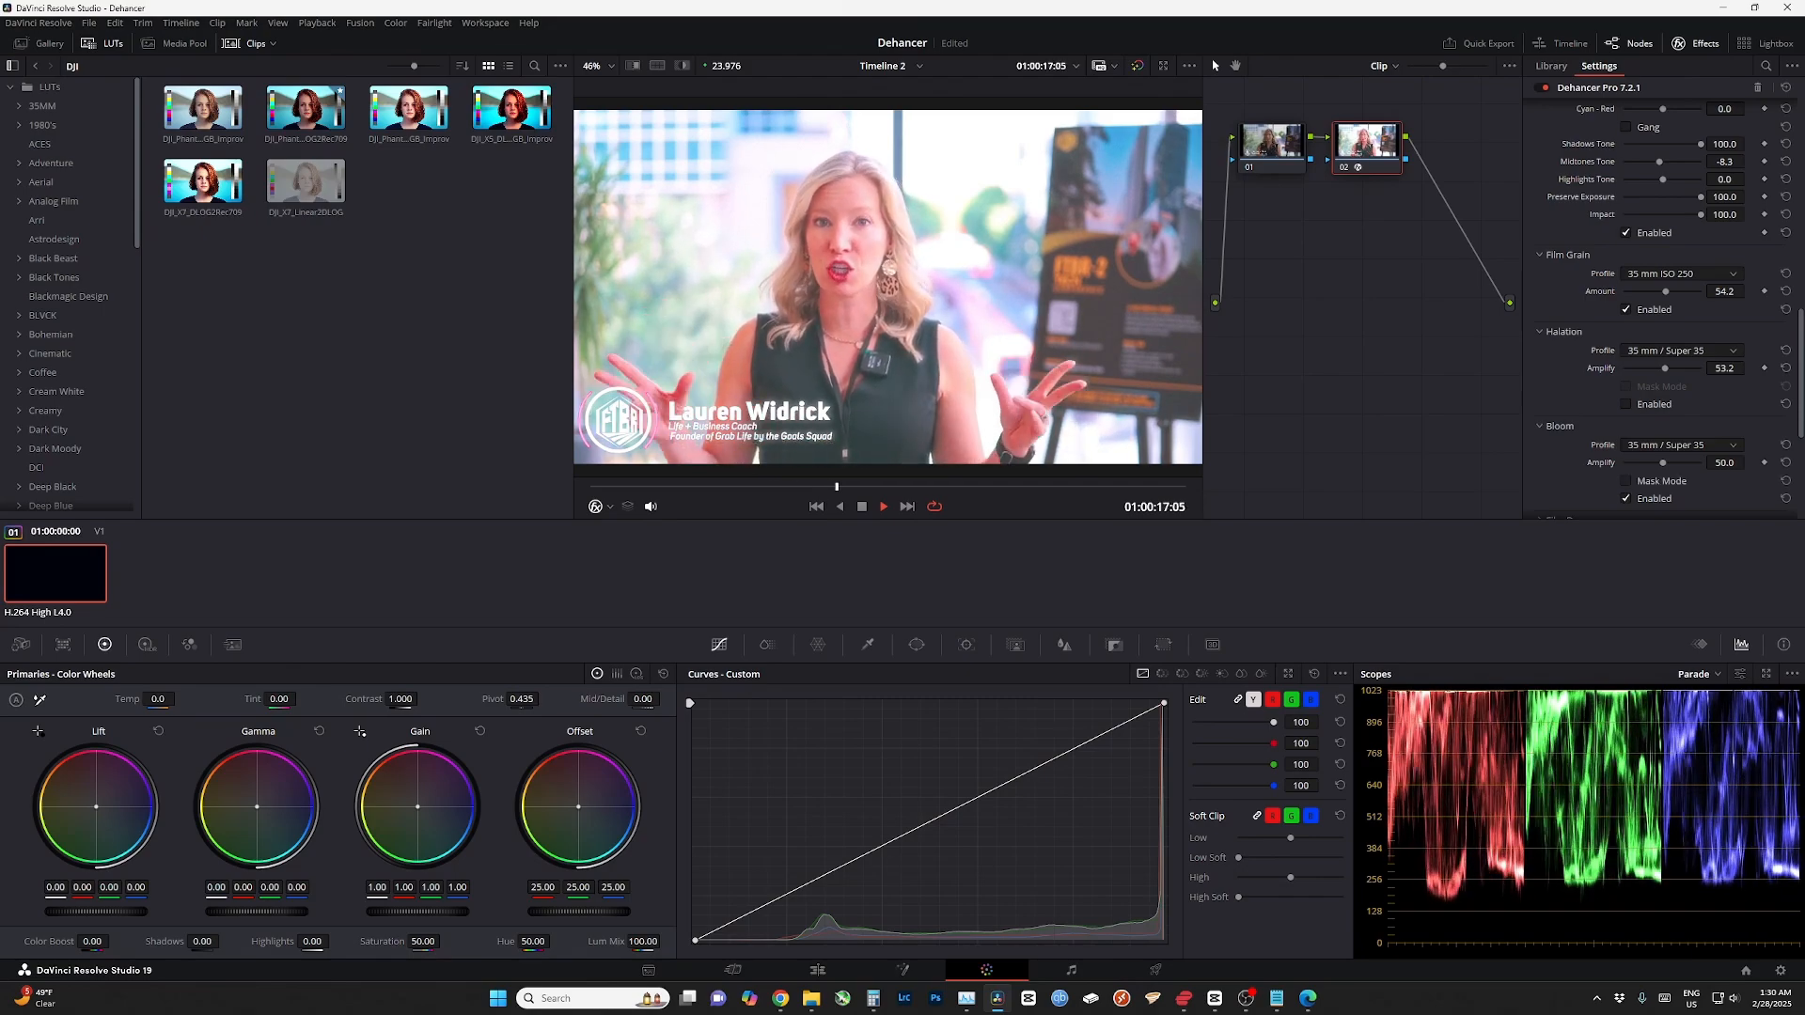
pyautogui.click(1625, 498)
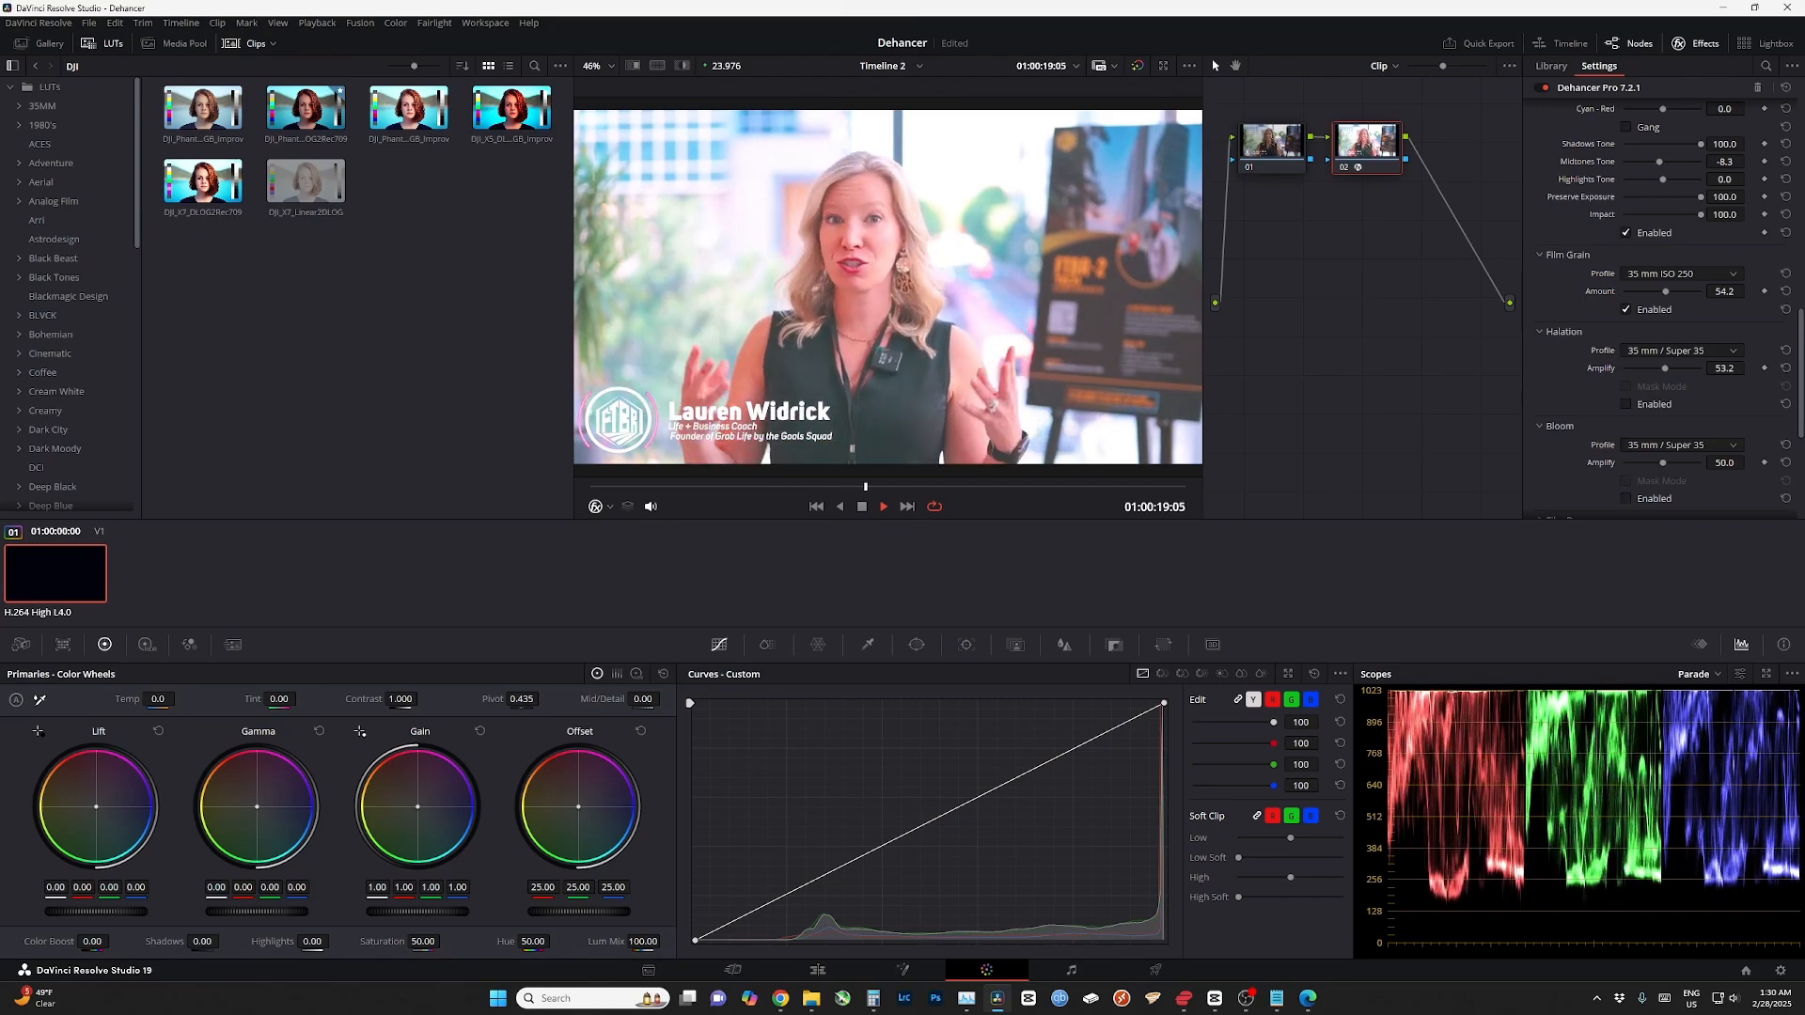
# - Keep the 35 mm / Super 35 Bloom profile, set Amplify to 56.0, and preview Bloom before disabling it
pyautogui.click(1678, 444)
pyautogui.click(1678, 444)
pyautogui.moveTo(1697, 463)
pyautogui.mouseDown()
pyautogui.moveTo(1623, 463)
pyautogui.moveTo(1701, 463)
pyautogui.moveTo(1666, 463)
pyautogui.mouseUp()
pyautogui.click(1625, 499)
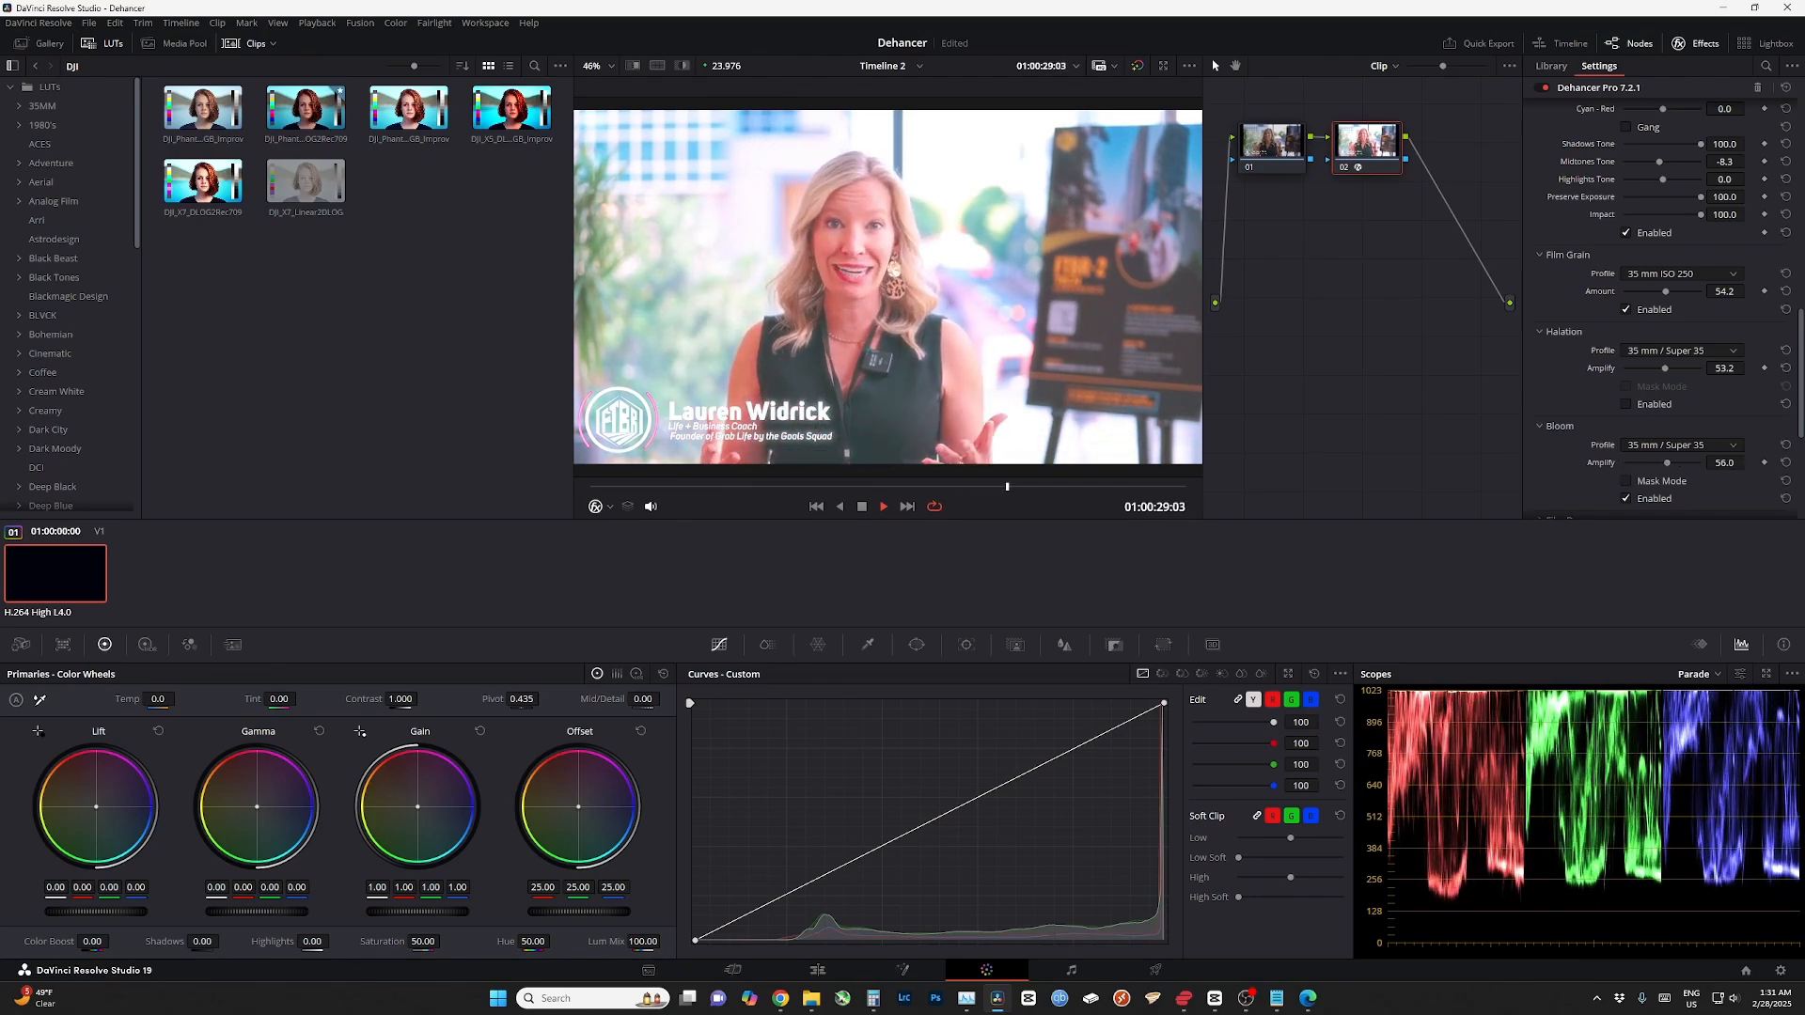
# - Enable Film Damage with the 35 mm / Super 35 profile and set its Total Amount to 25.3
pyautogui.scroll(-2, 1667, 301)
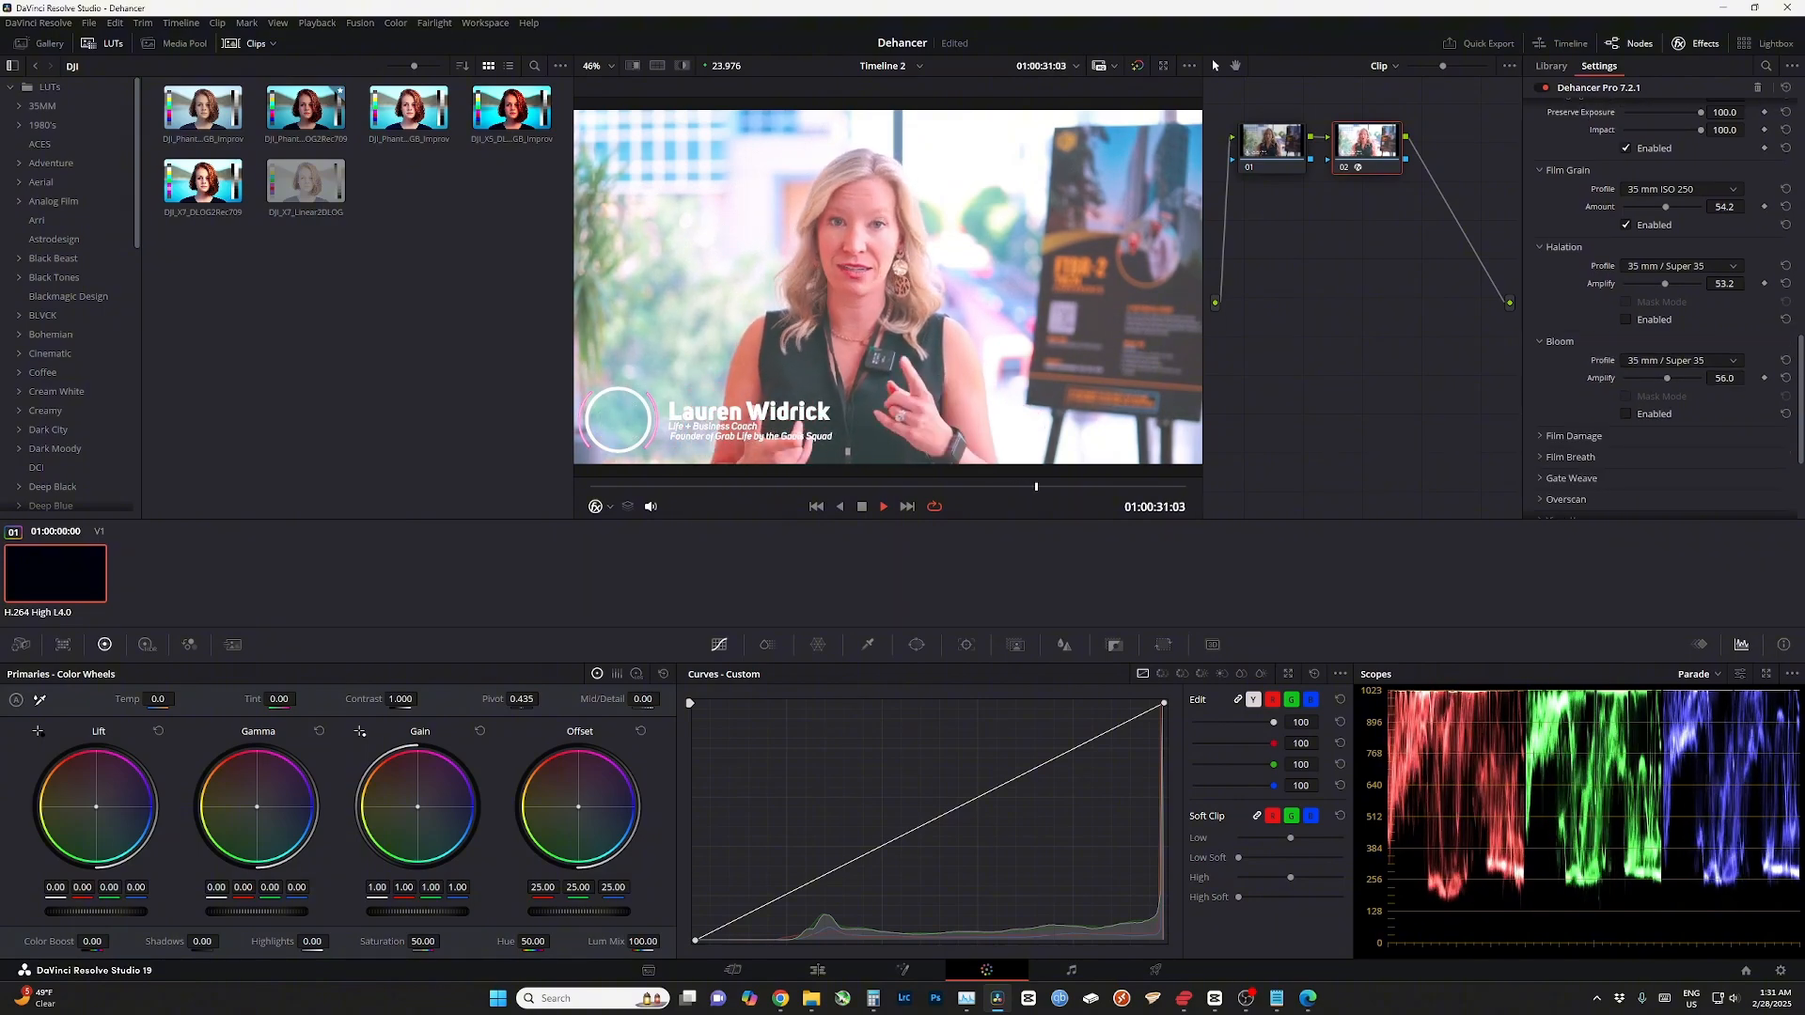
pyautogui.click(1572, 435)
pyautogui.scroll(-2, 1662, 308)
pyautogui.scroll(1, 1661, 309)
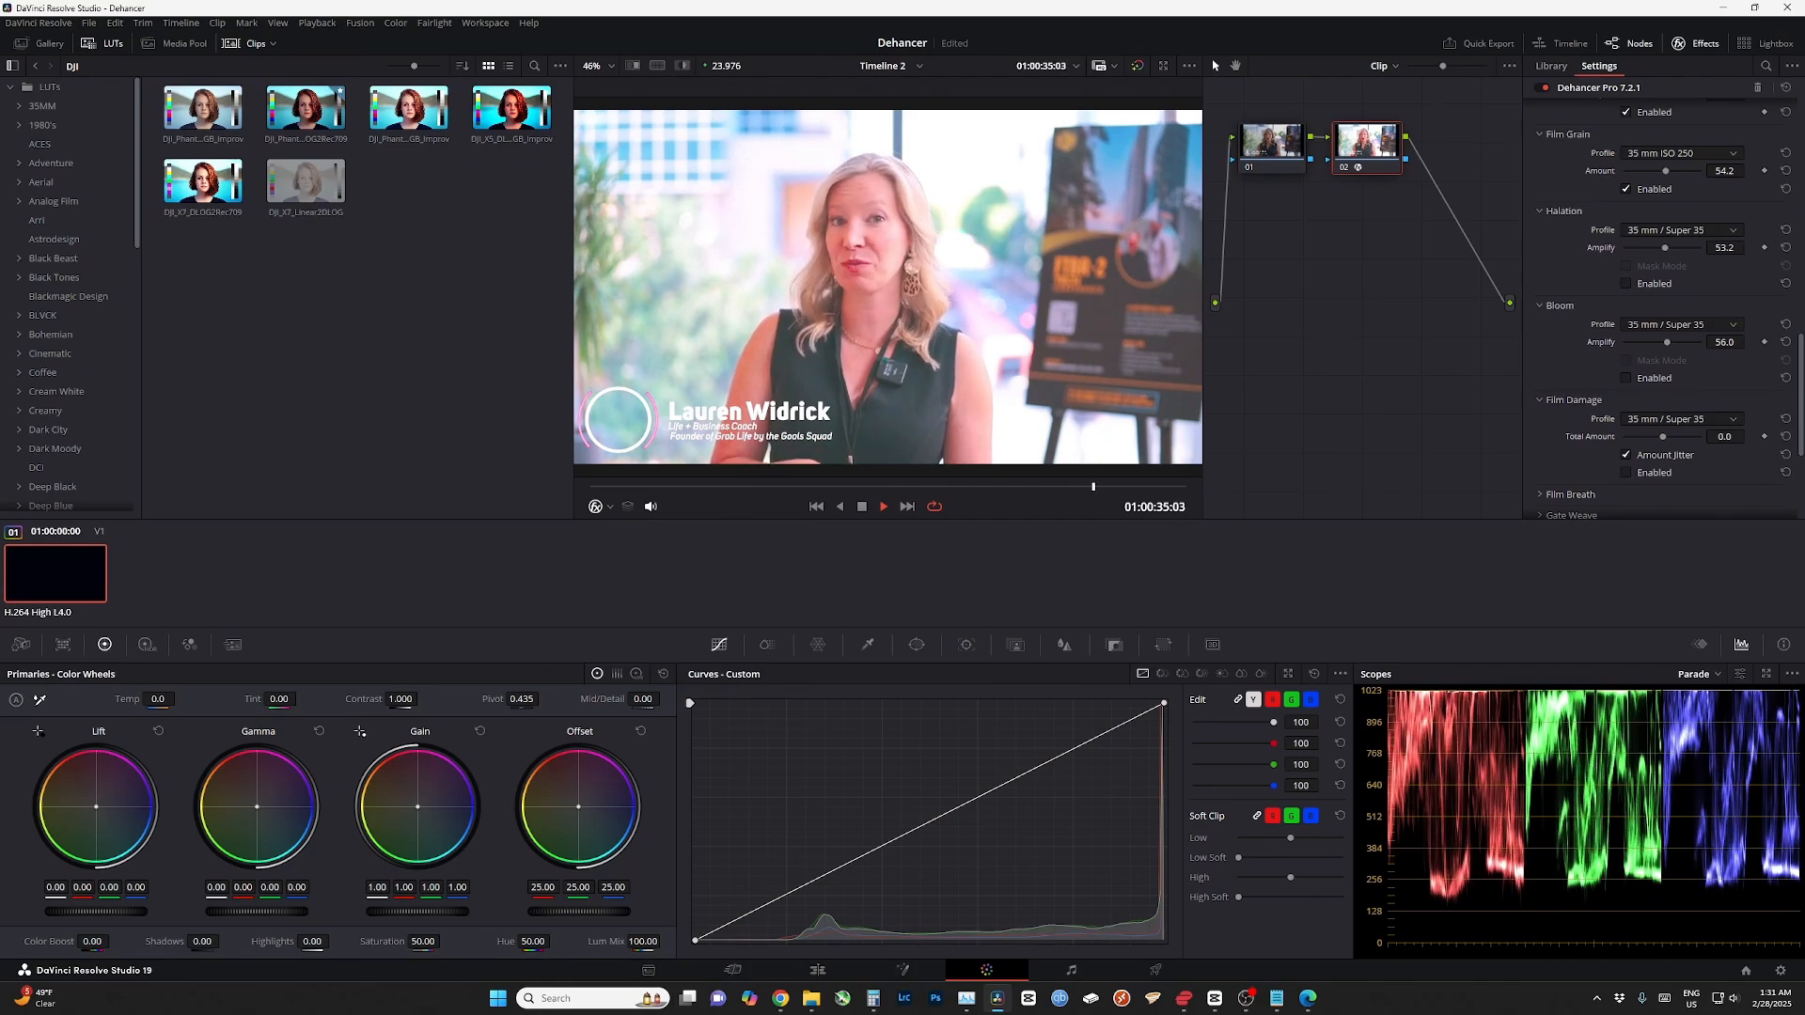
pyautogui.scroll(-1, 1662, 310)
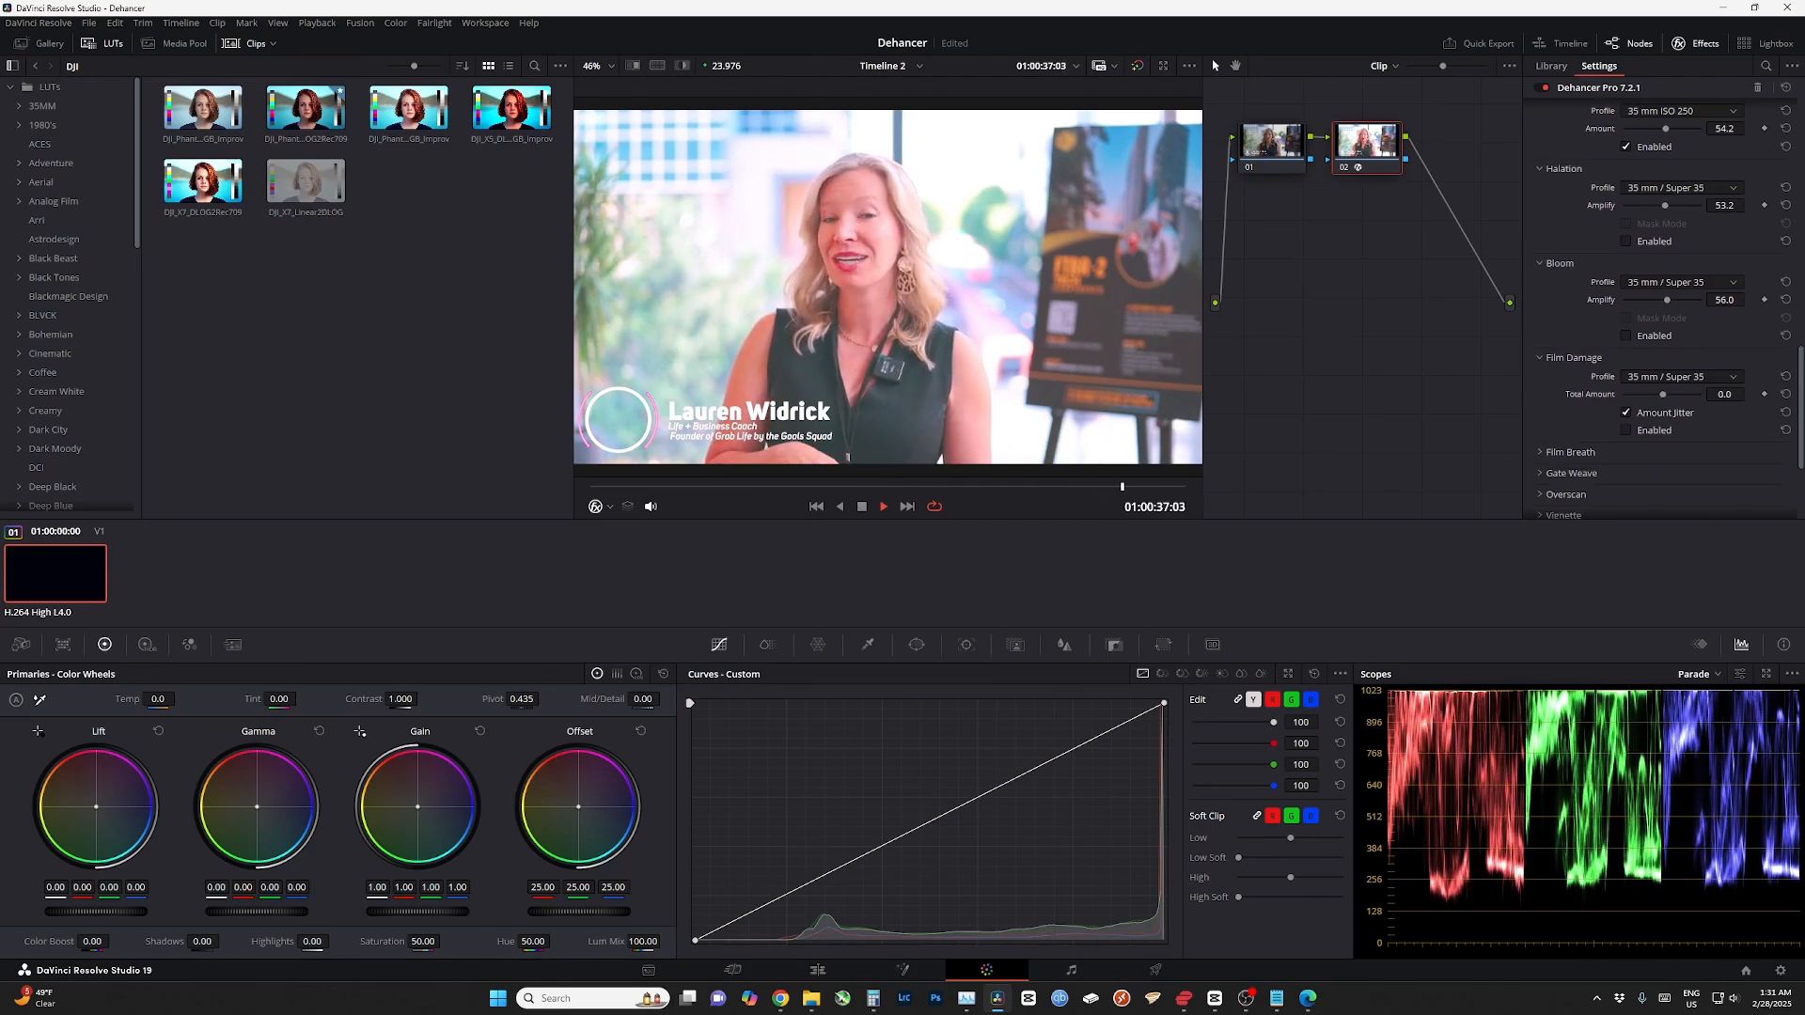
pyautogui.click(1625, 430)
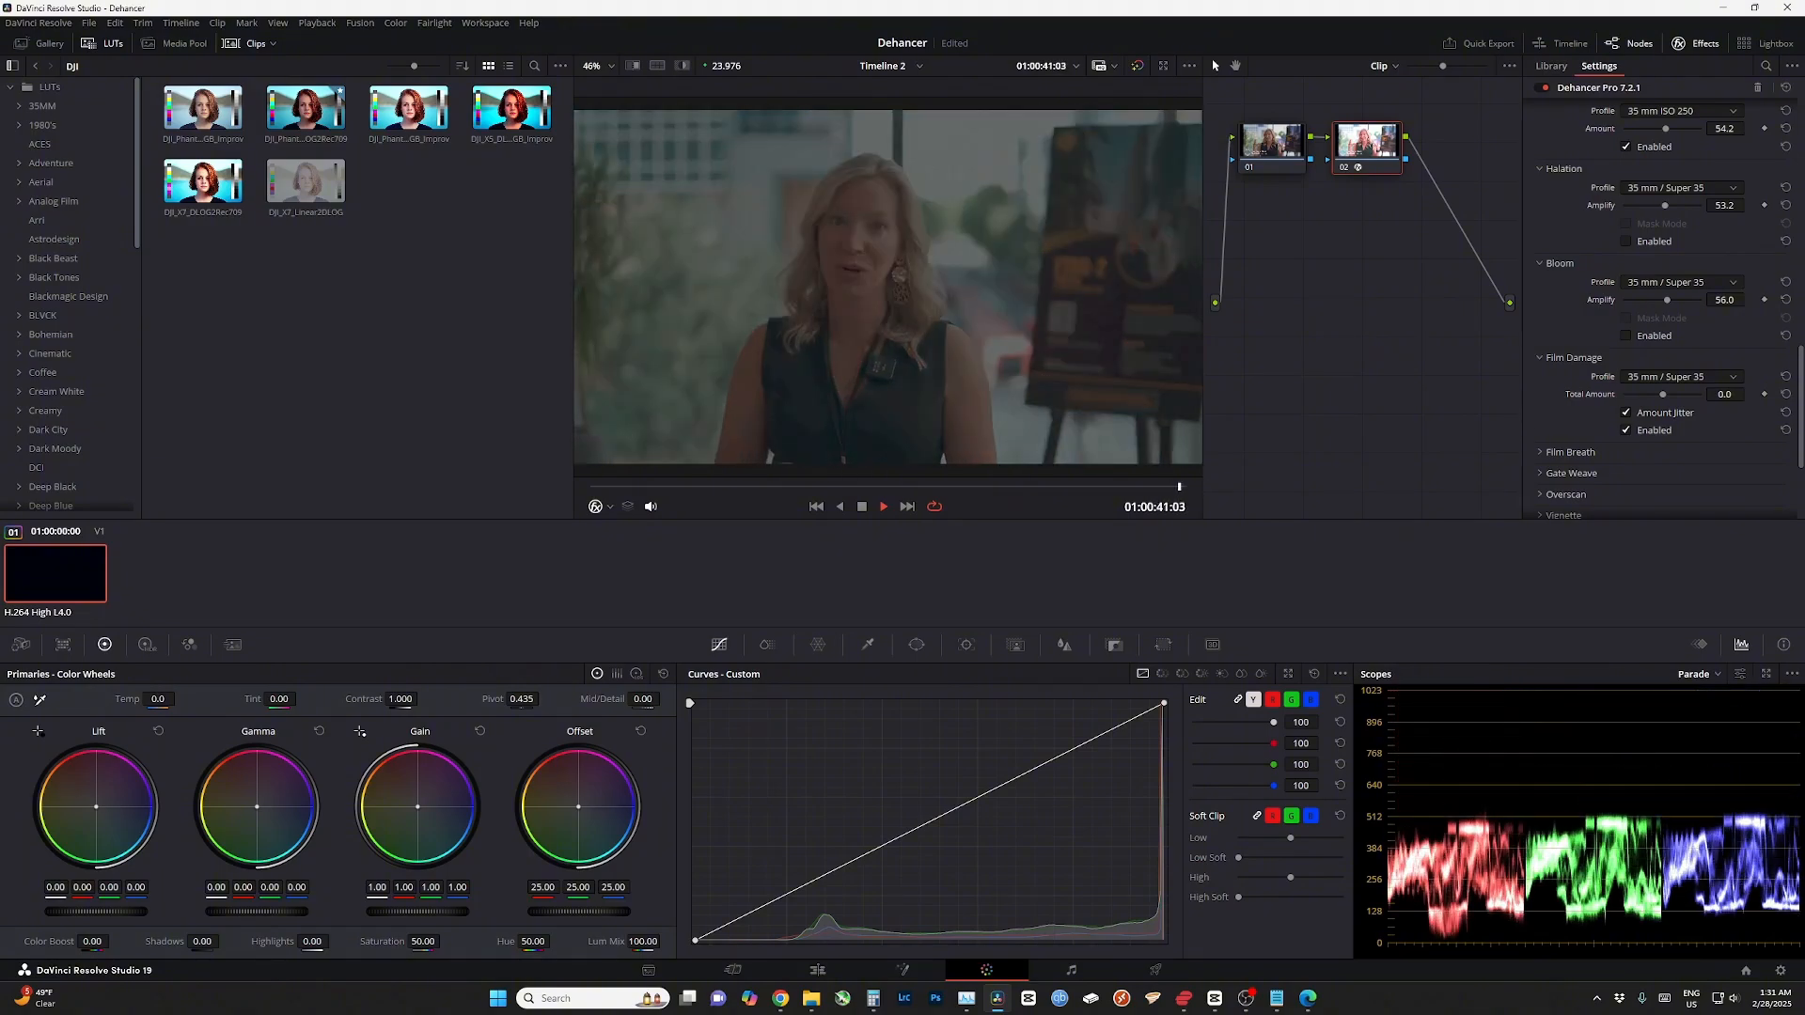
pyautogui.moveTo(1662, 394); pyautogui.dragTo(1700, 394)
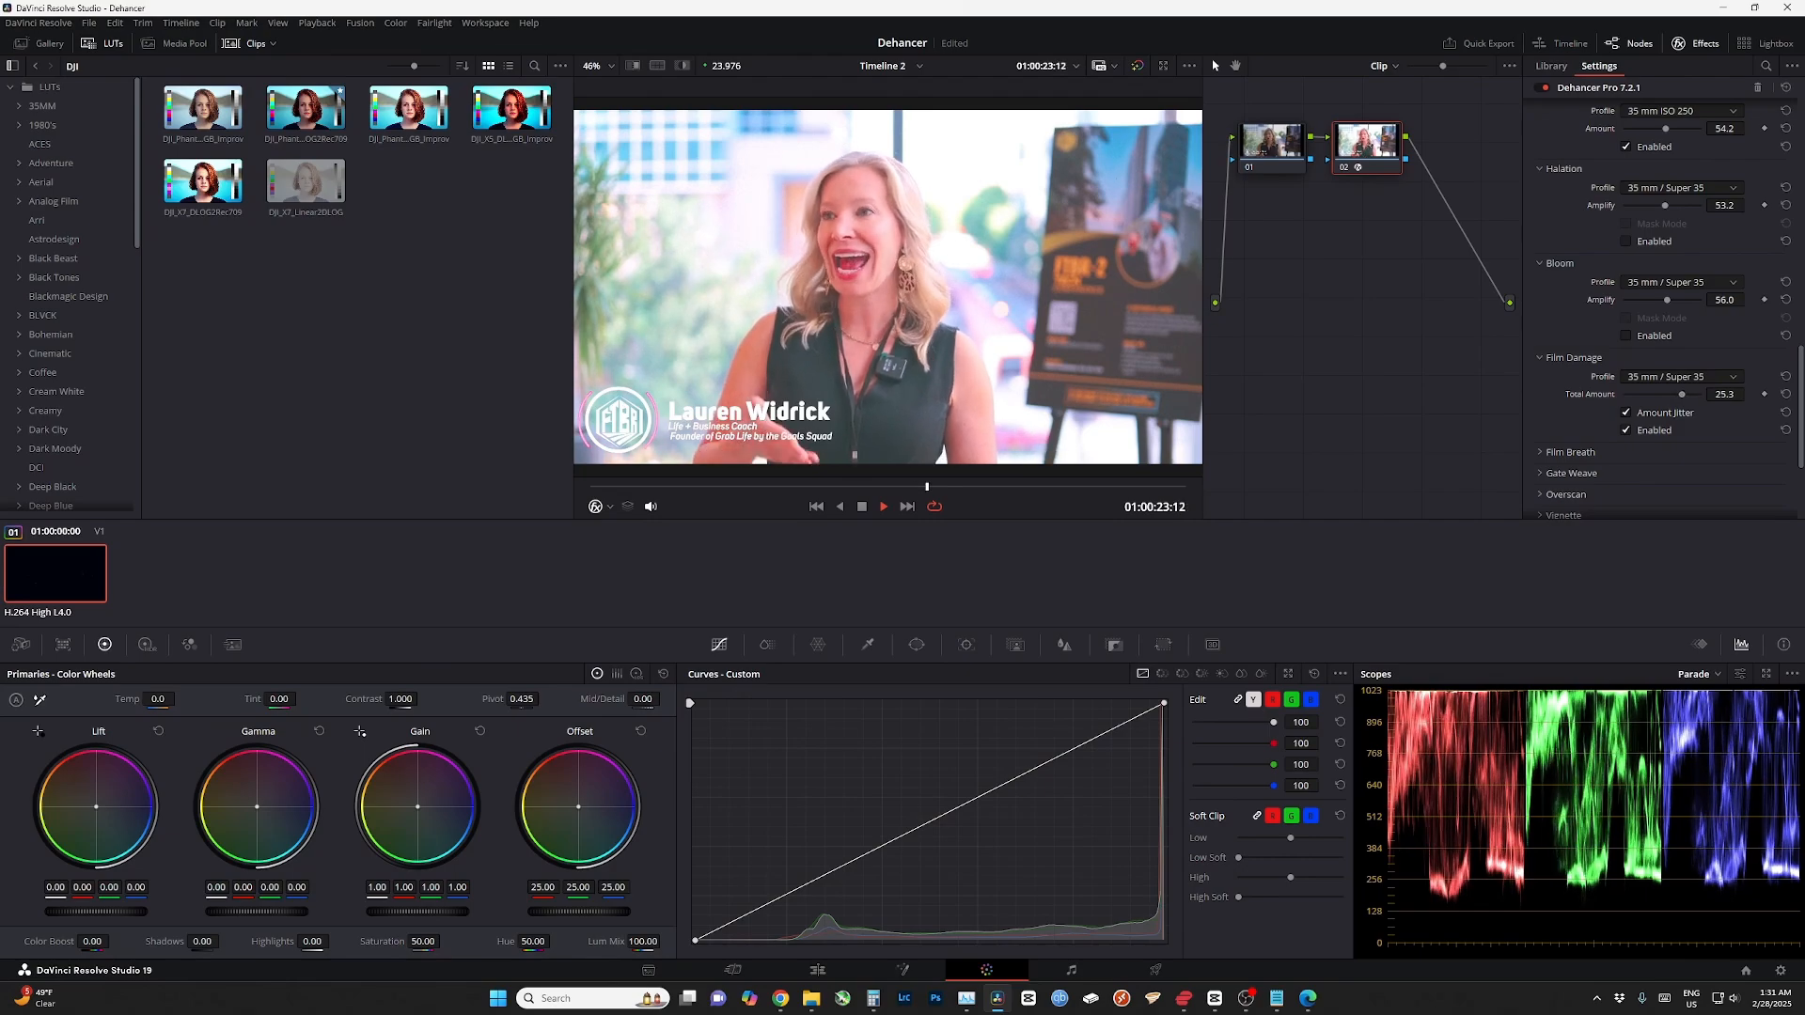
# - Enable Film Breath with the 35 mm / Super 35 profile and set its Impact to 80.8
pyautogui.click(1568, 452)
pyautogui.scroll(-2, 1668, 306)
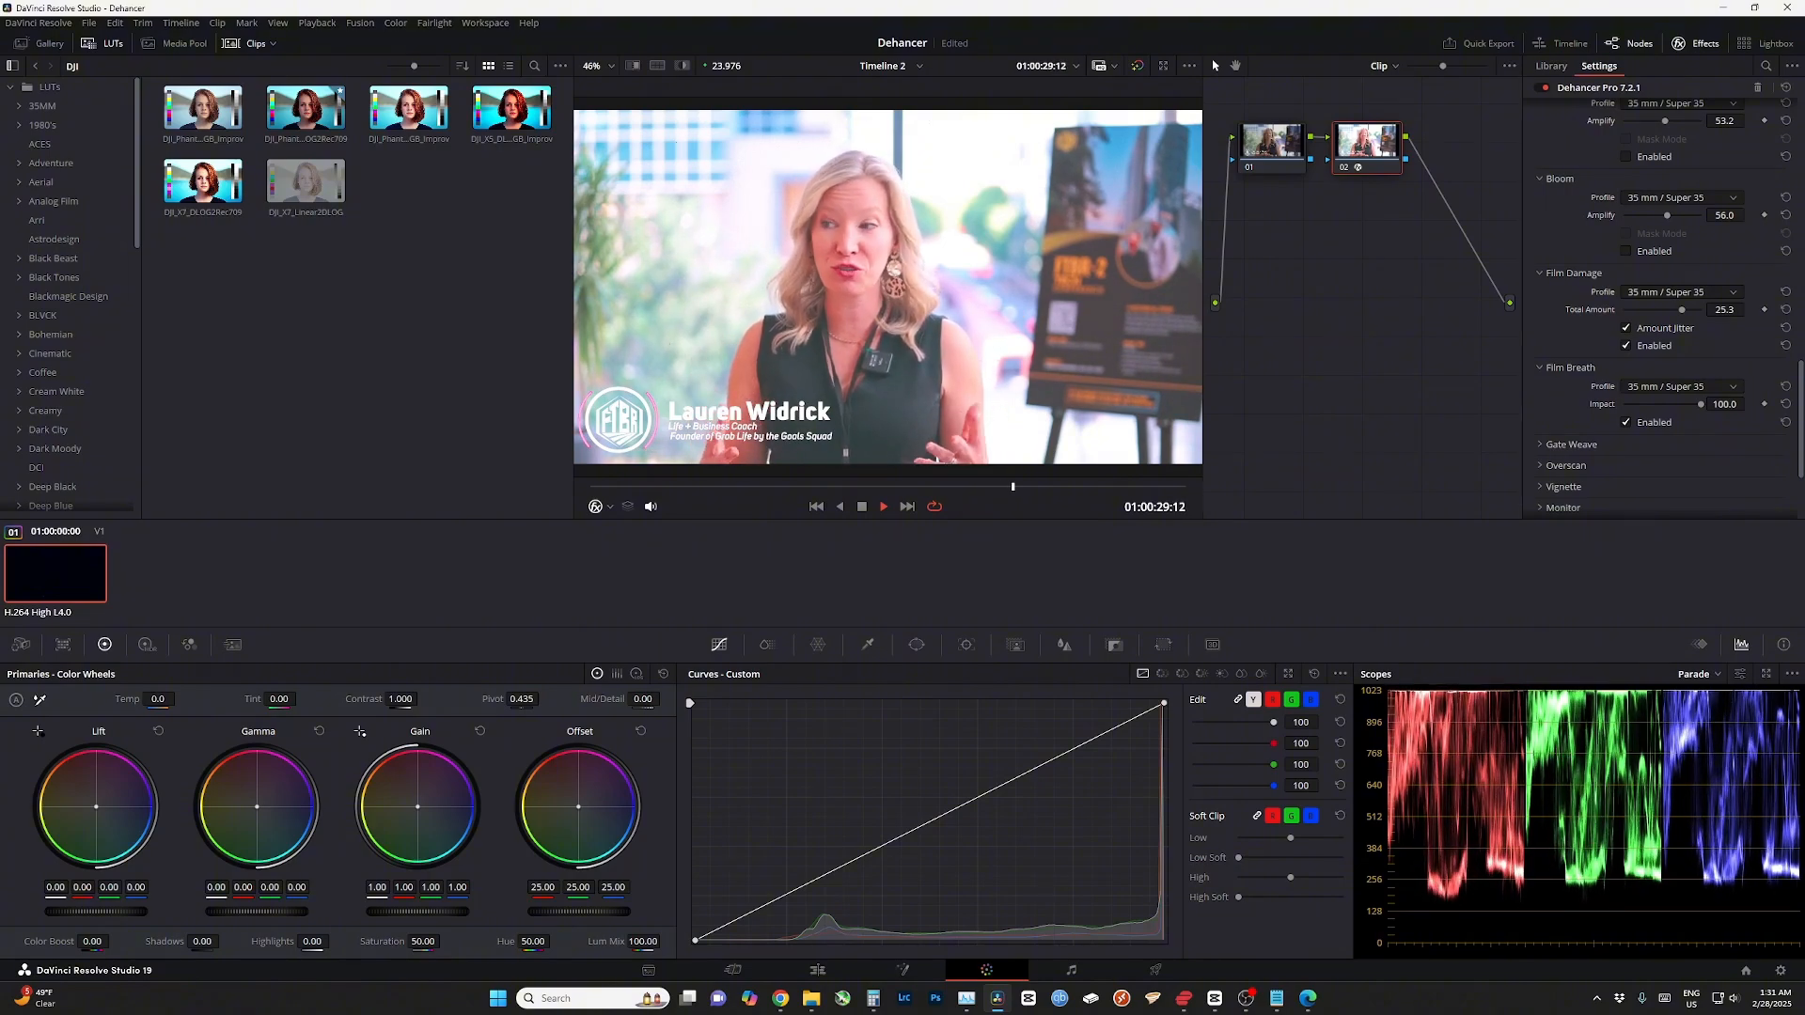
pyautogui.moveTo(1700, 404)
pyautogui.mouseDown()
pyautogui.moveTo(1624, 405)
pyautogui.moveTo(1700, 404)
pyautogui.mouseUp()
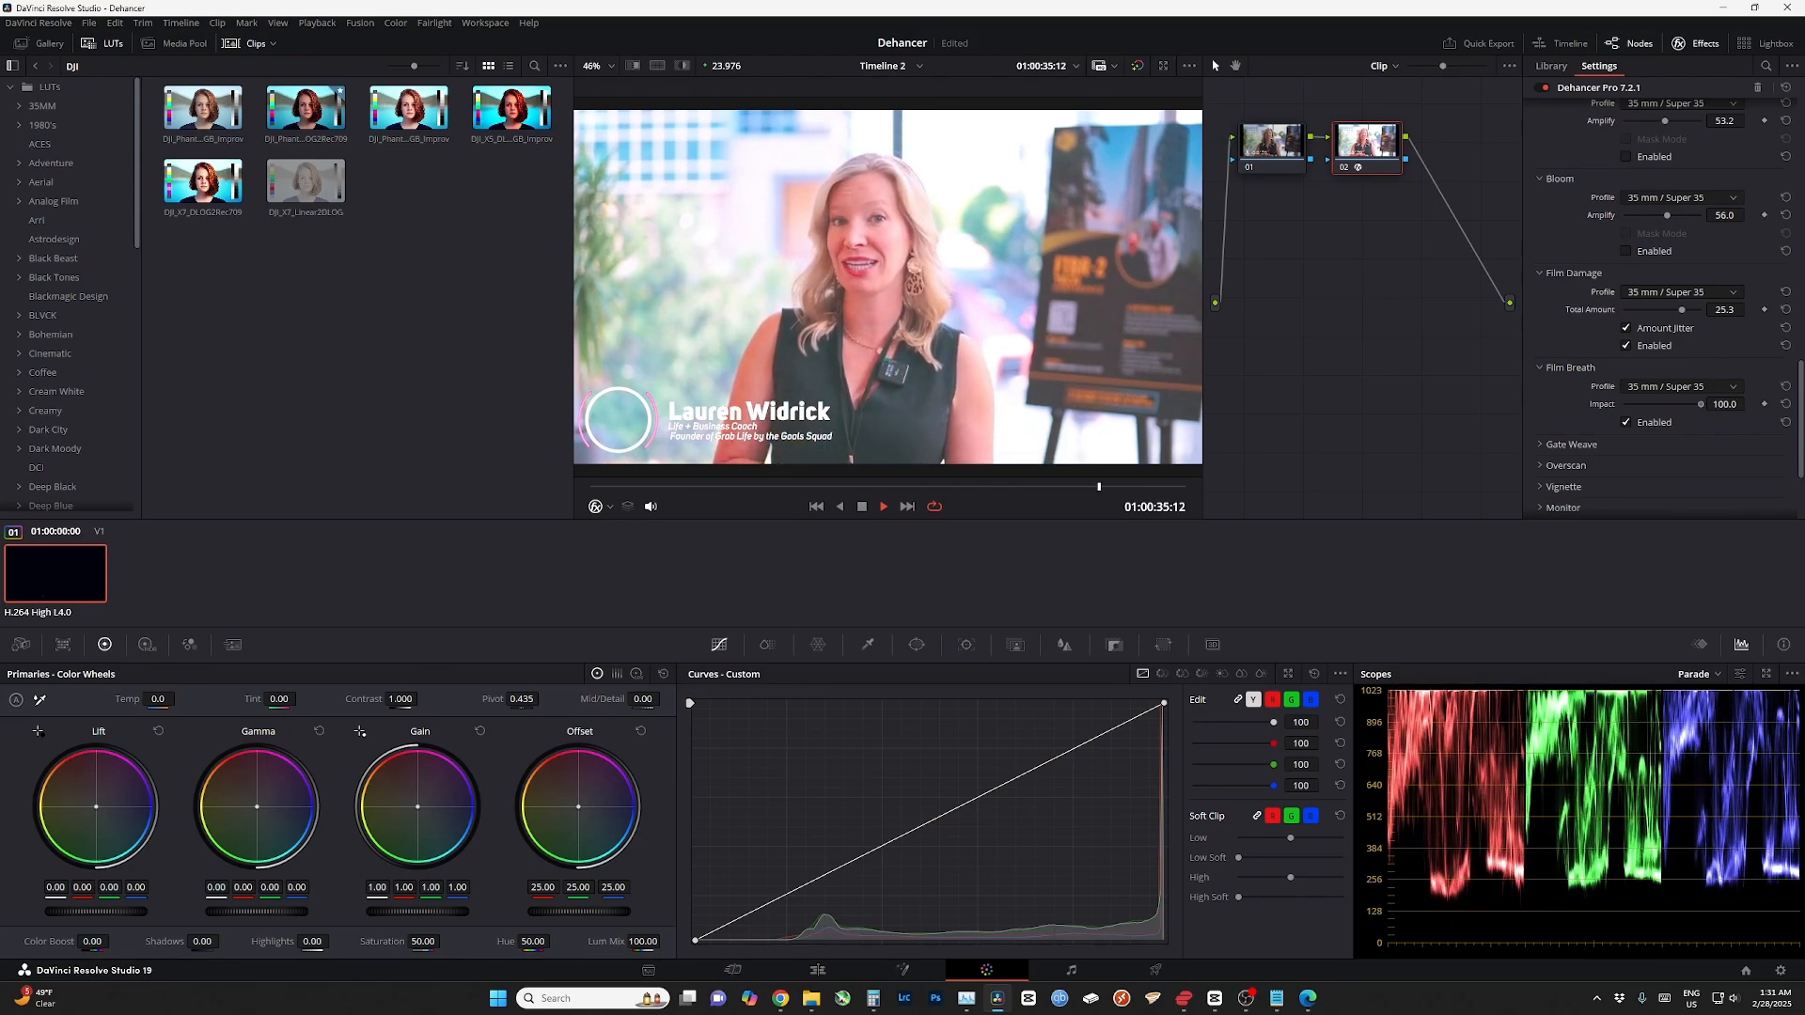
pyautogui.moveTo(1700, 404); pyautogui.dragTo(1686, 404)
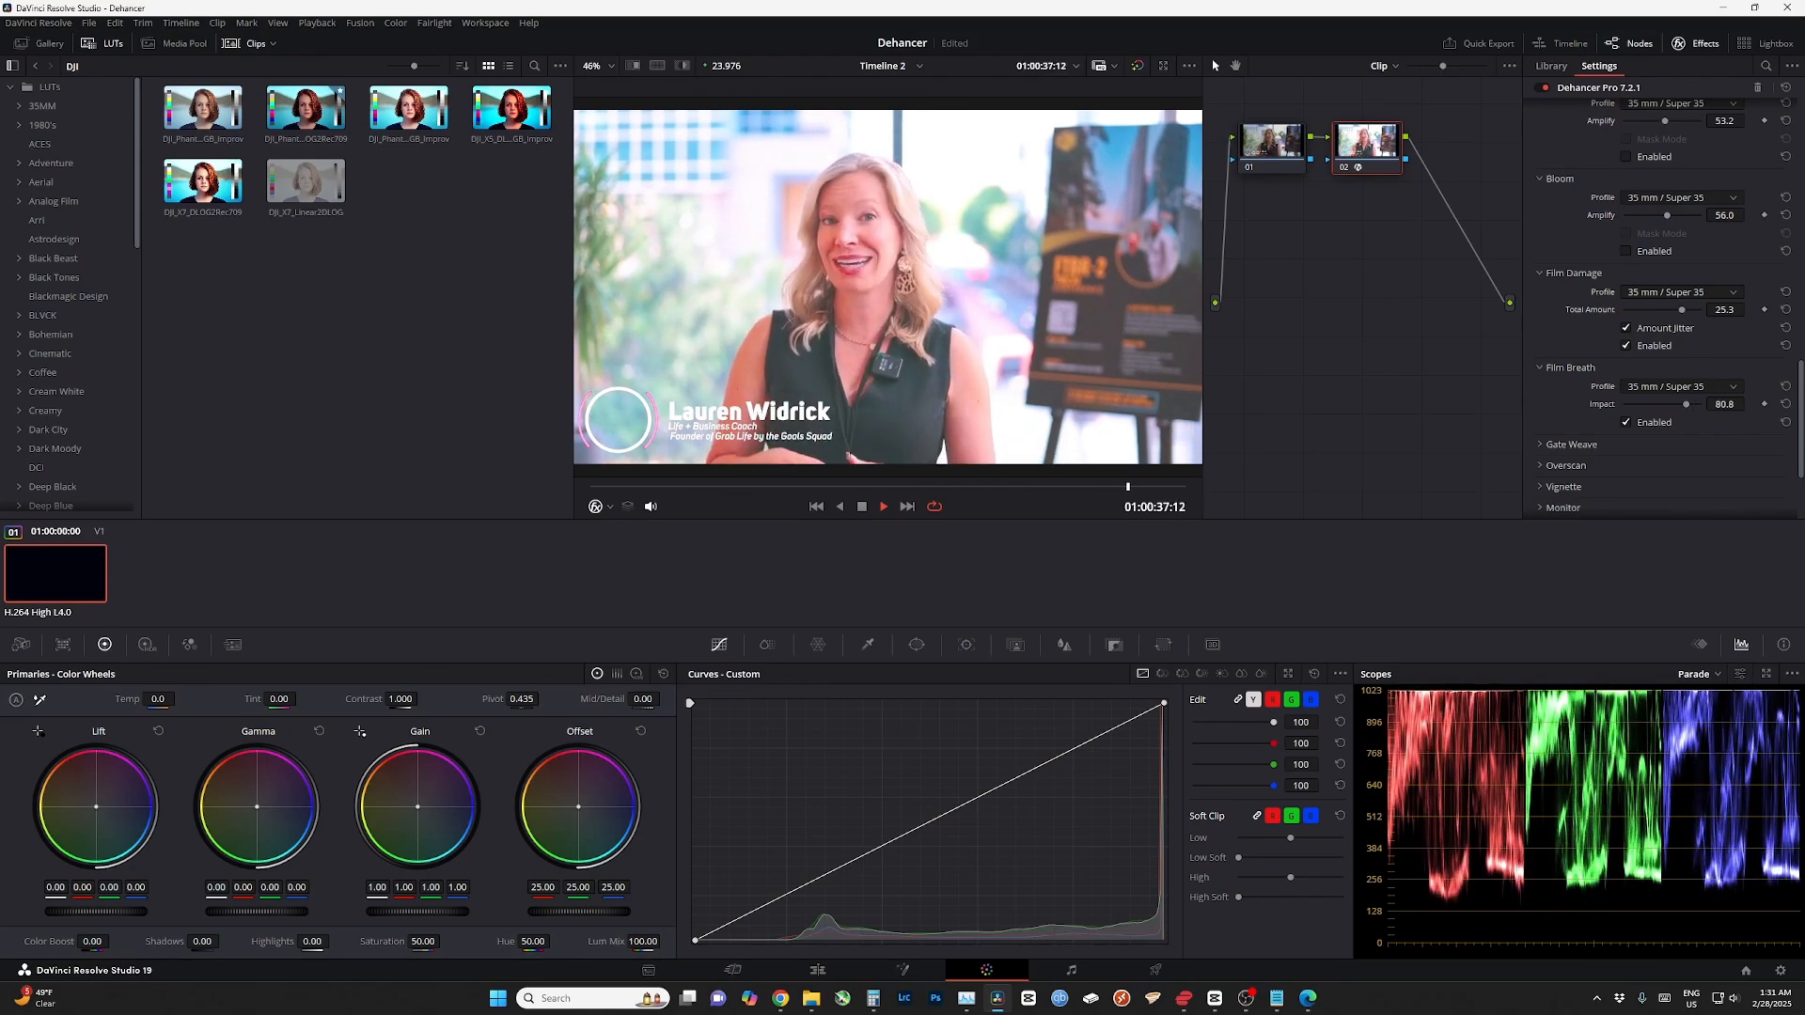
# - Try Gate Weave on the 35 mm / Super 35 profile with an Impact of 92.7, and disable it
pyautogui.click(1570, 444)
pyautogui.scroll(-1, 1654, 376)
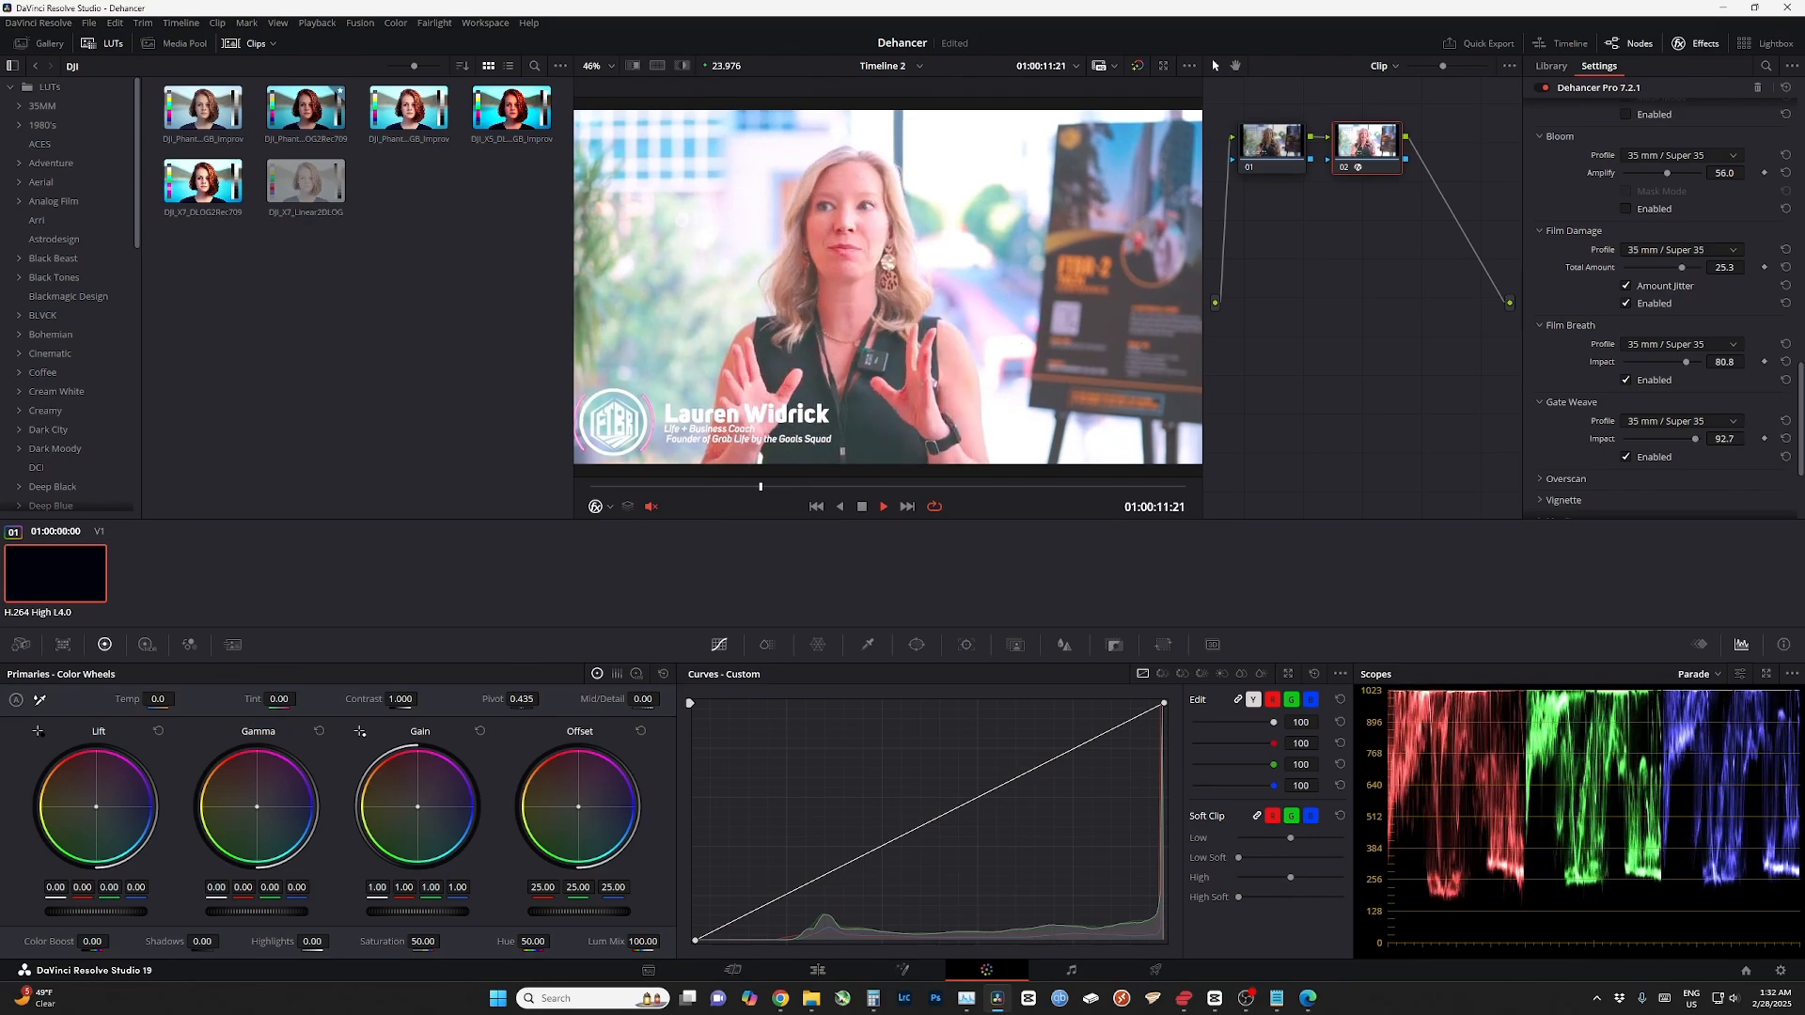
pyautogui.click(1625, 457)
# - Set the Overscan Gate Type to Super 8mm 1.33:1, review the other gate types, and collapse the section
pyautogui.scroll(-1, 1625, 457)
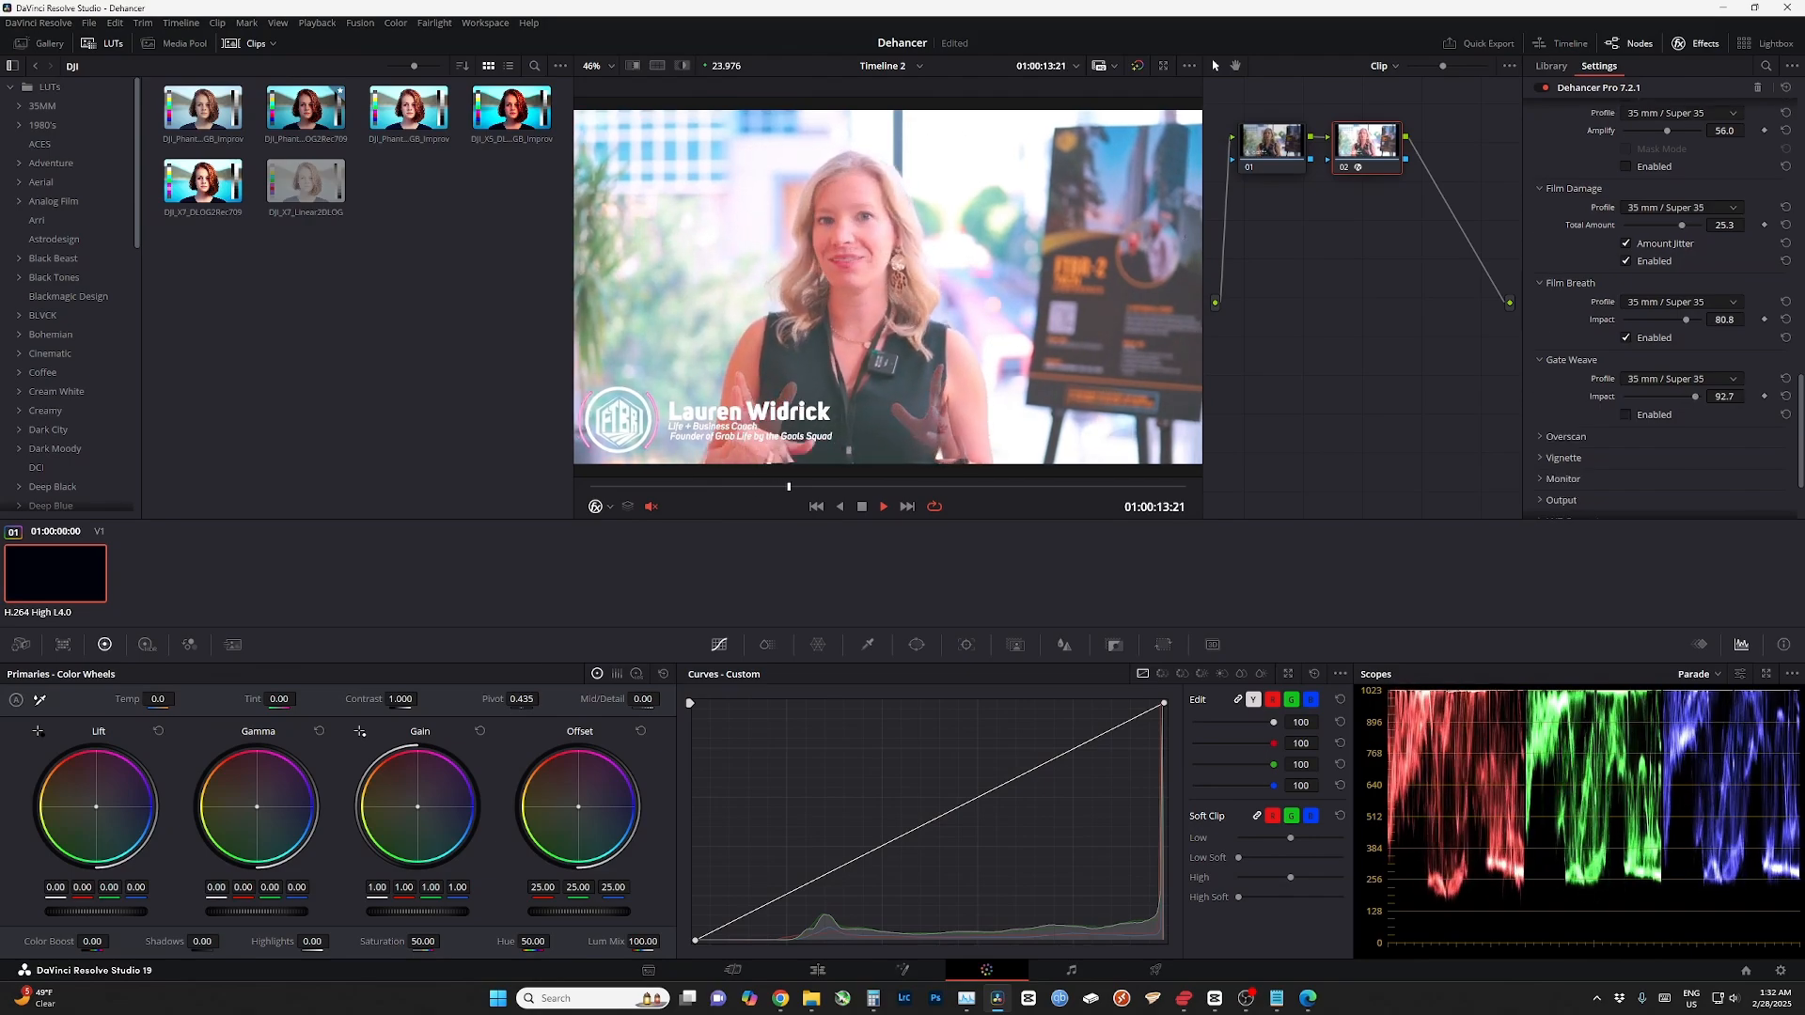
pyautogui.click(1565, 437)
pyautogui.scroll(-2, 1660, 310)
pyautogui.scroll(-1, 1667, 308)
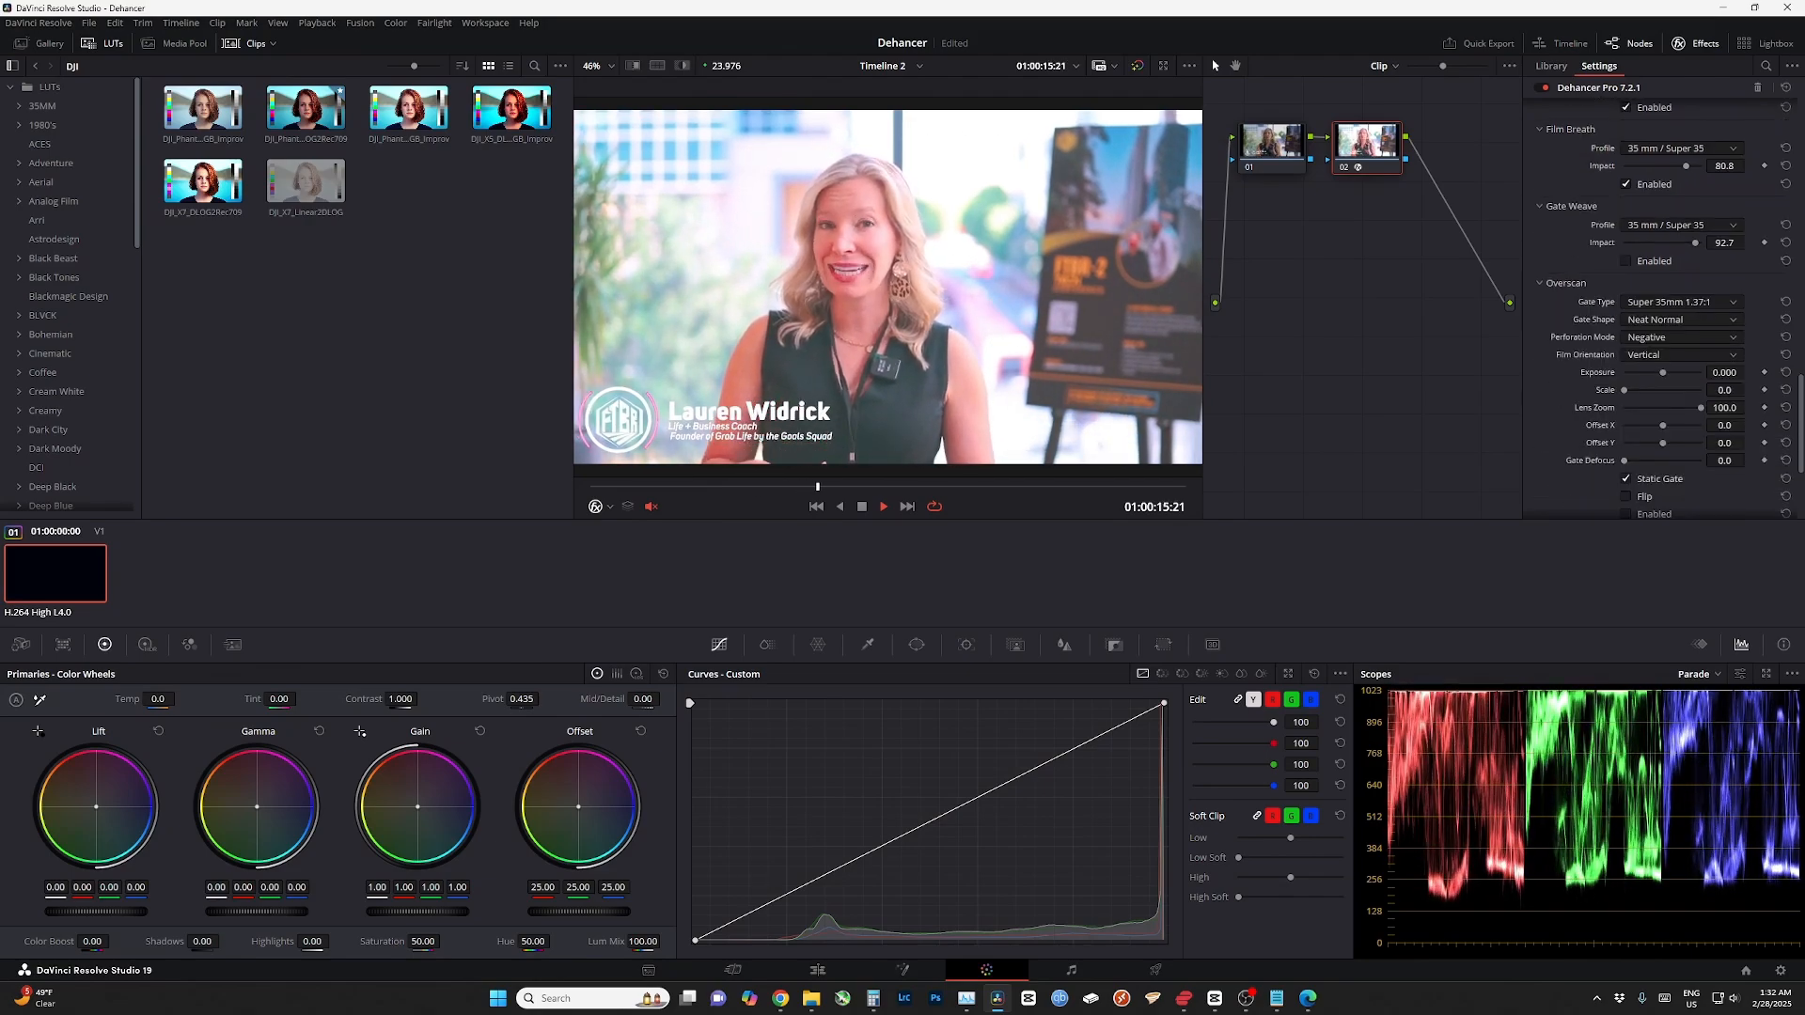
pyautogui.click(1678, 302)
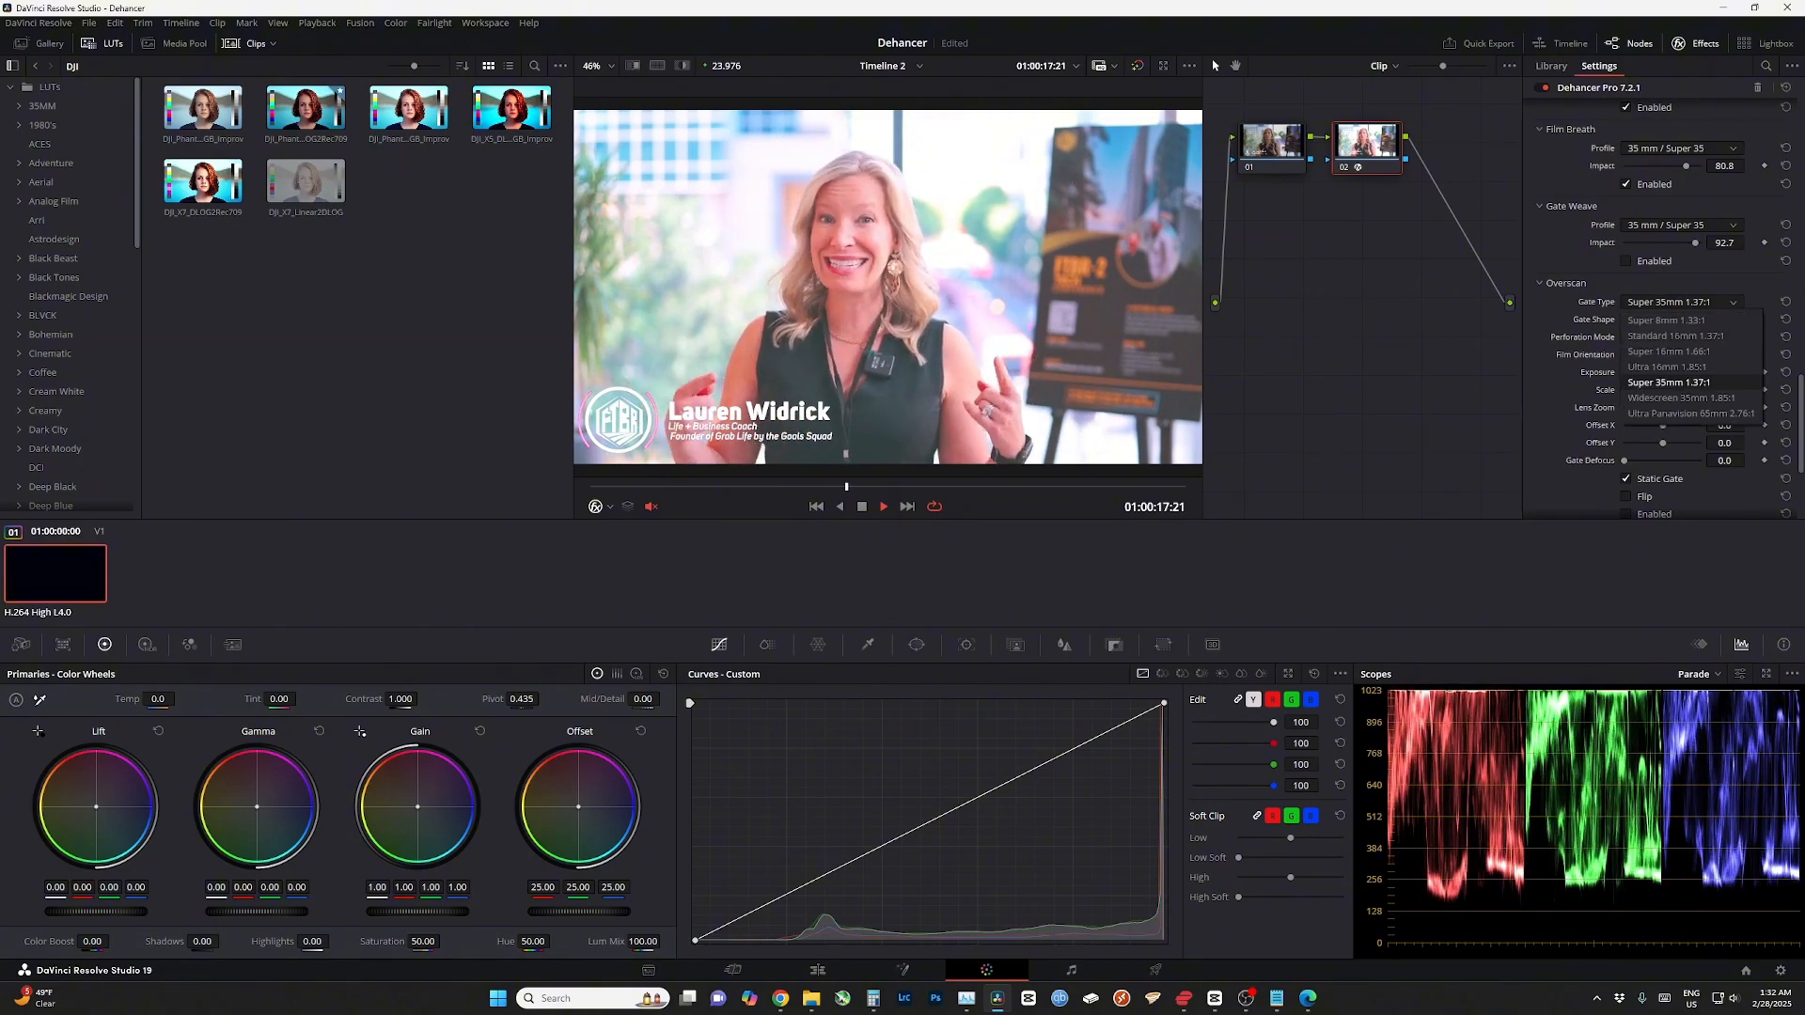
pyautogui.click(1678, 382)
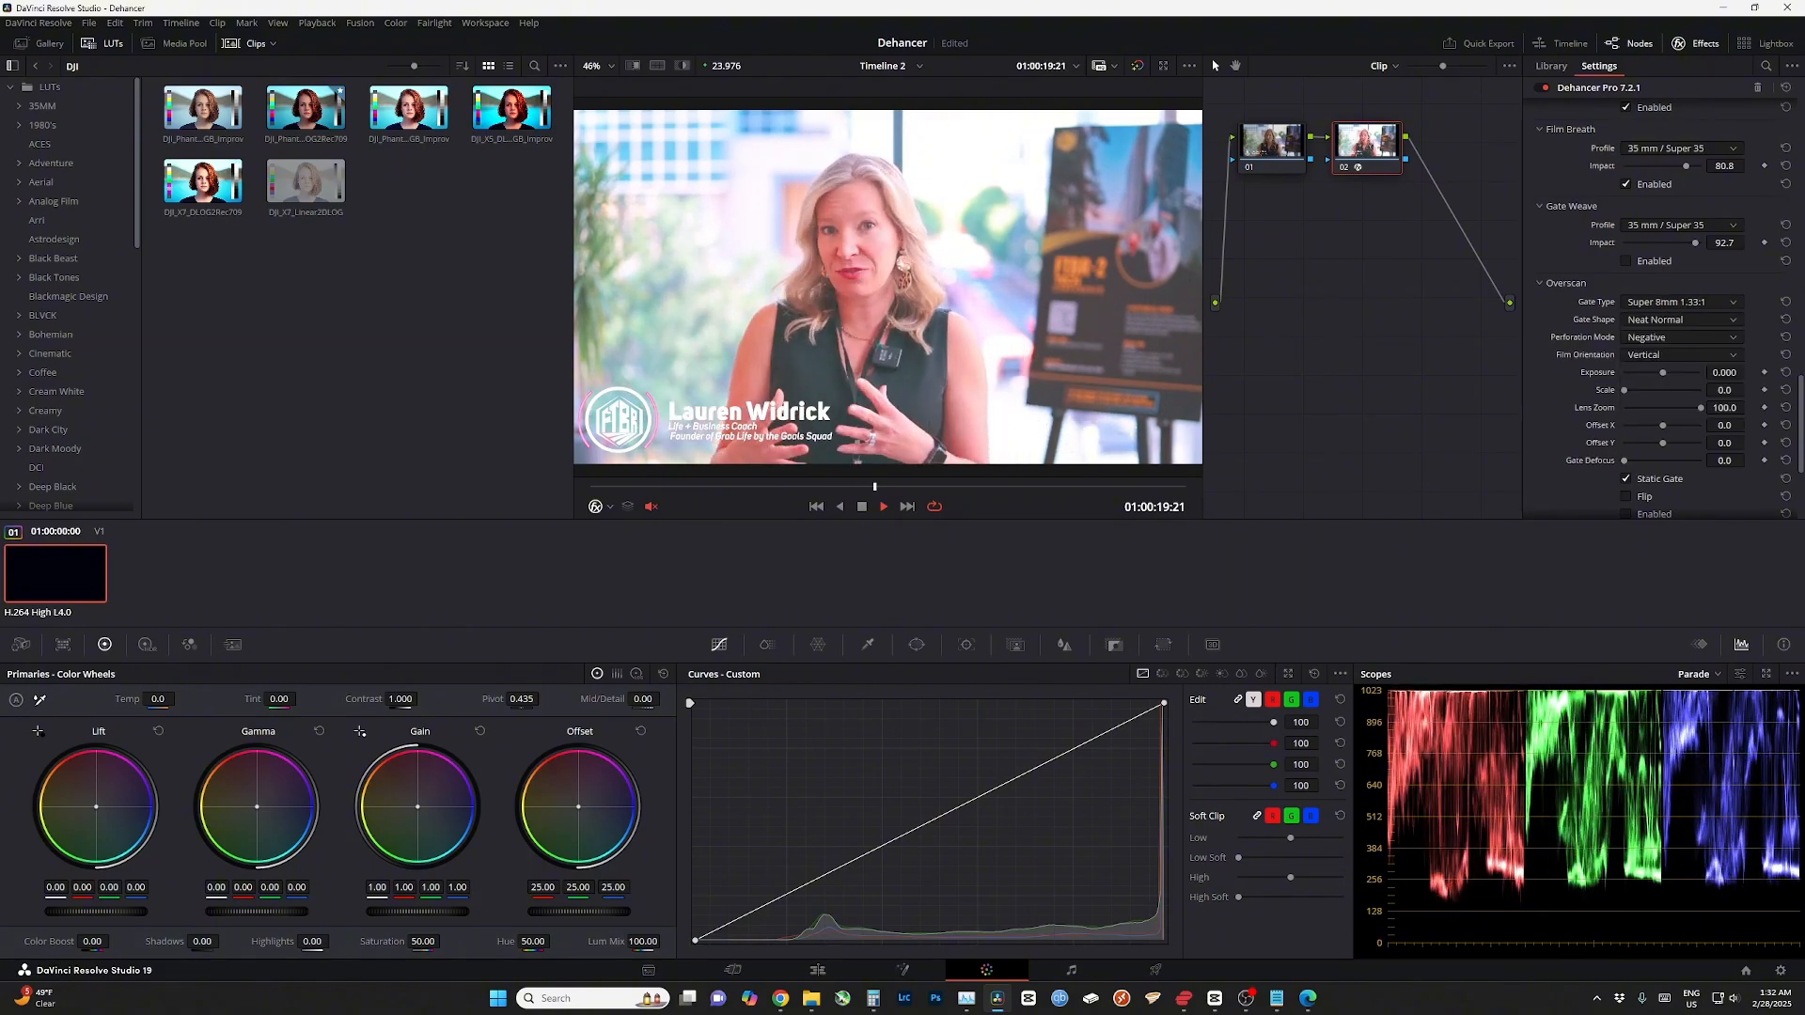
pyautogui.click(1678, 302)
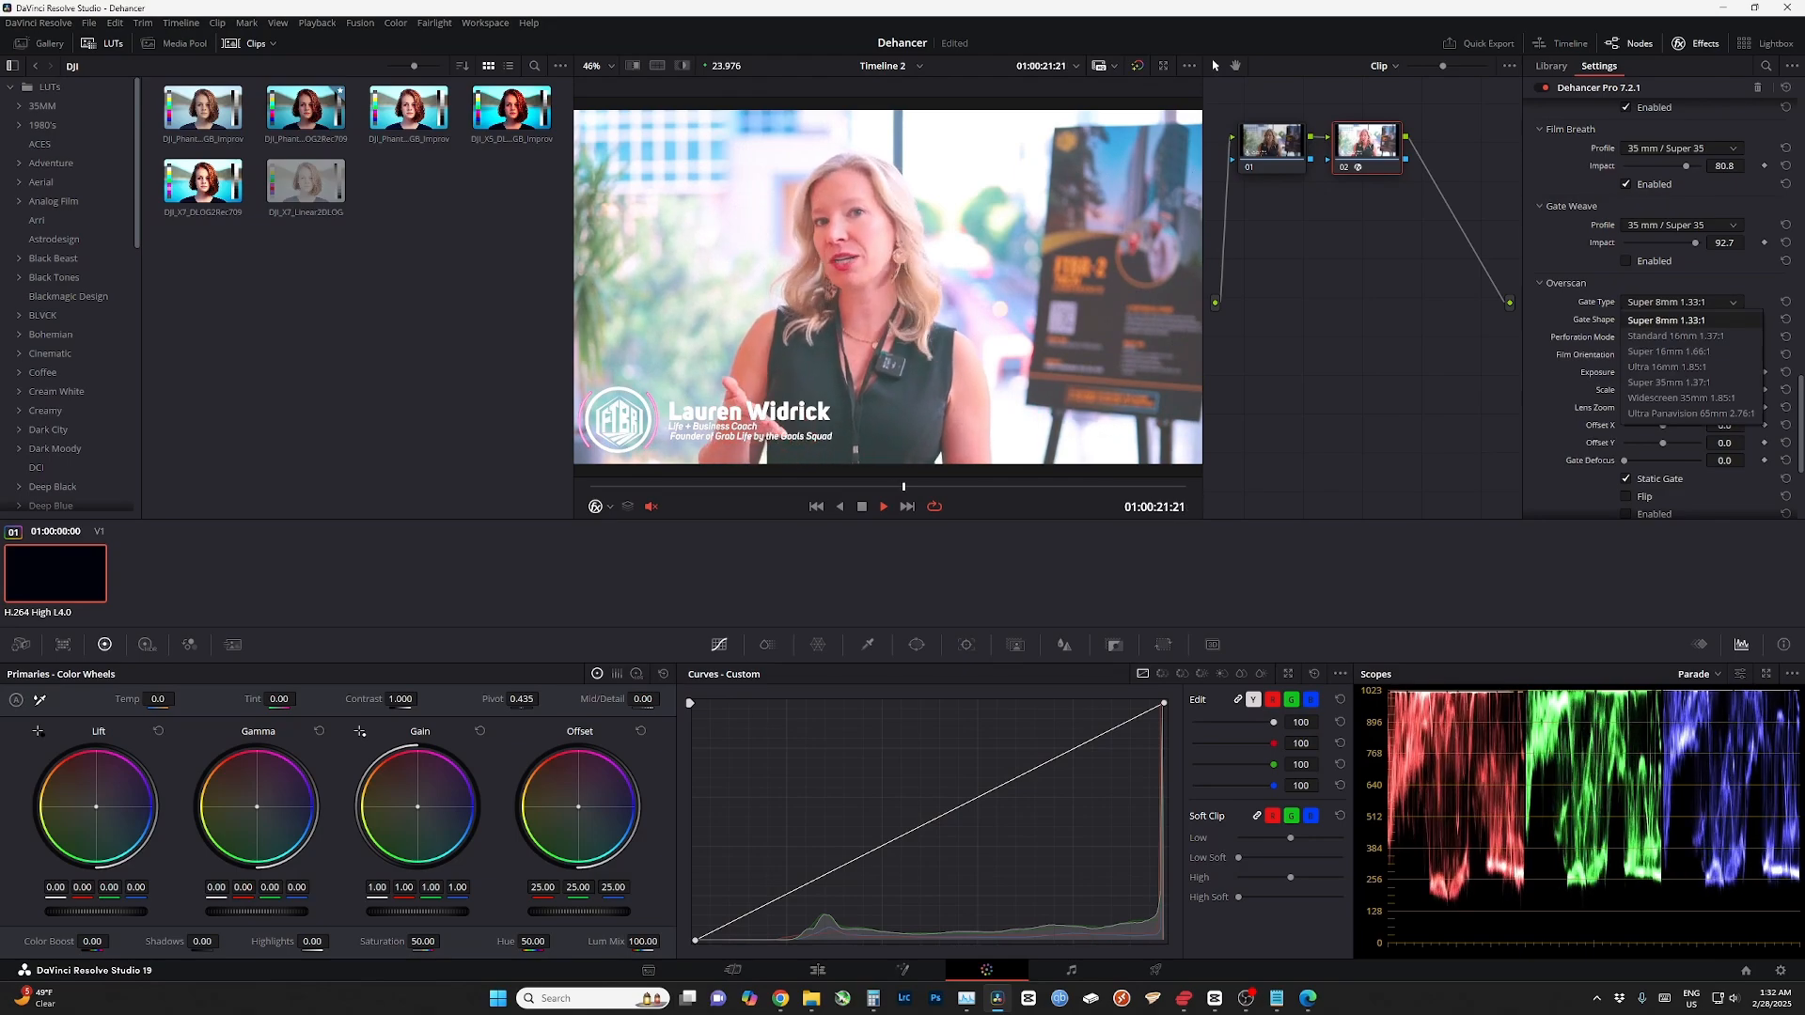
pyautogui.click(1565, 283)
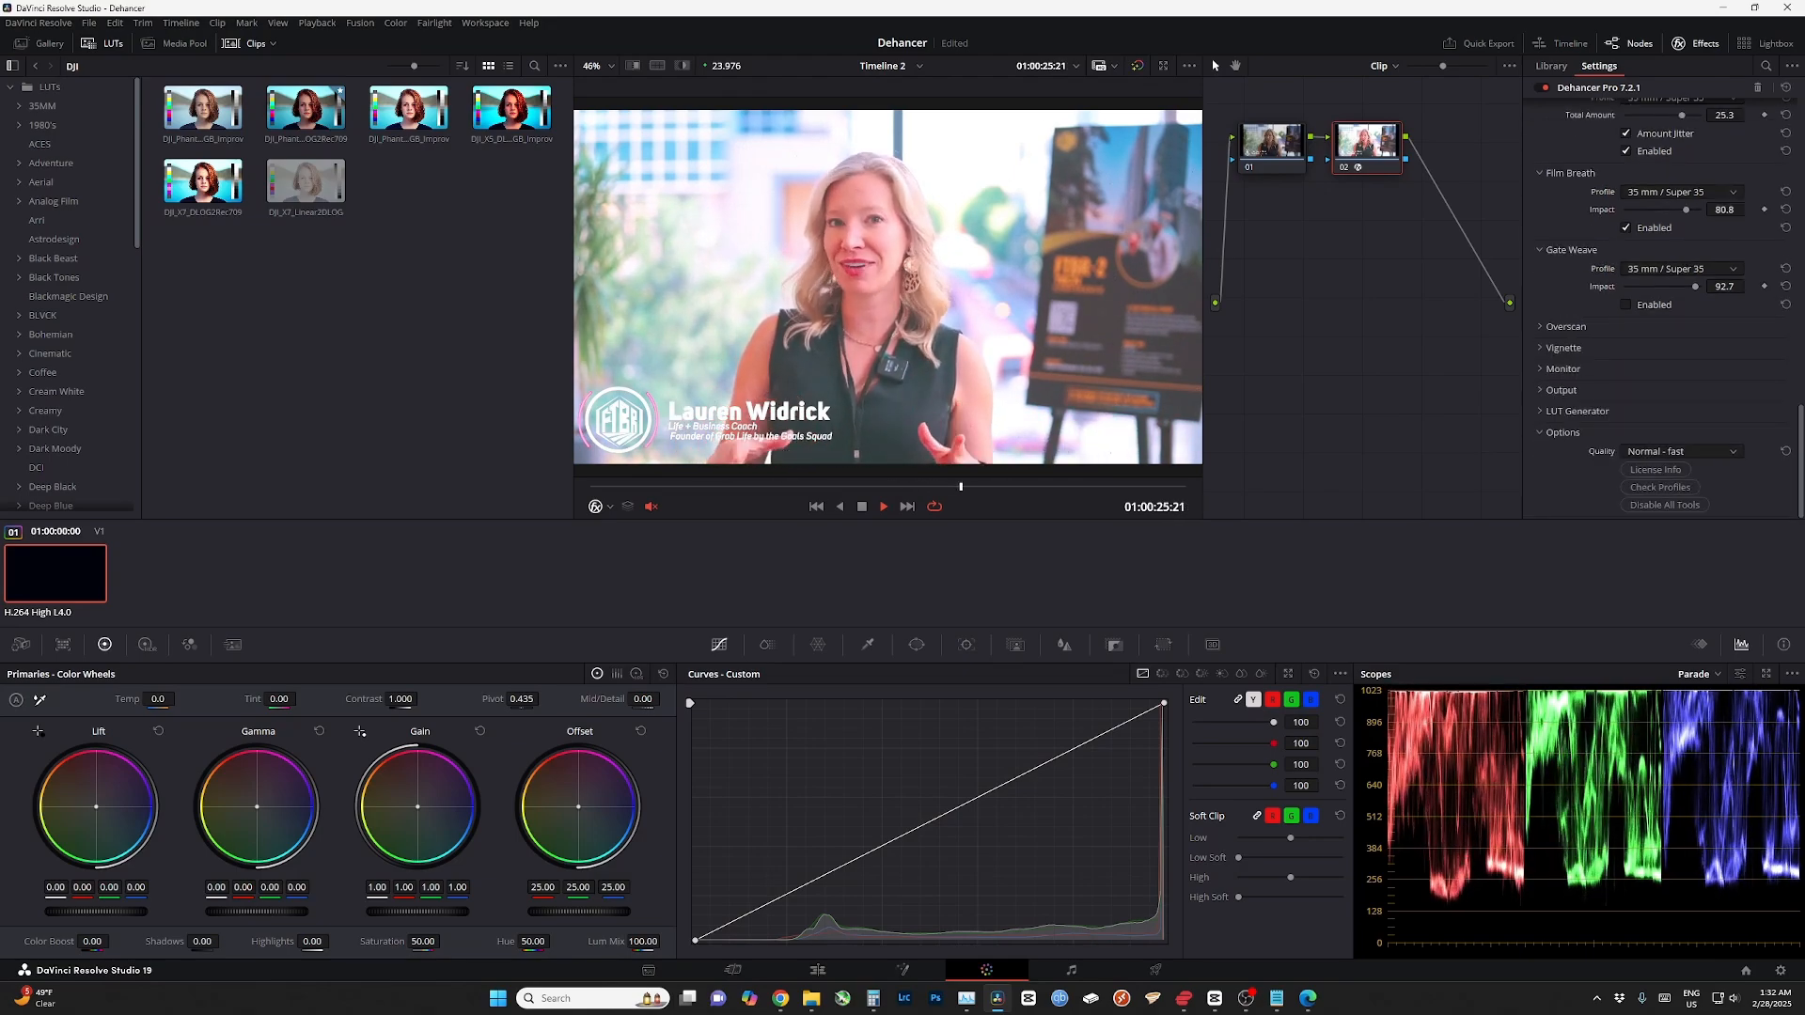
# - Reopen the Overscan section and enable Overscan with the Super 8mm 1.33:1 gate
pyautogui.click(1564, 326)
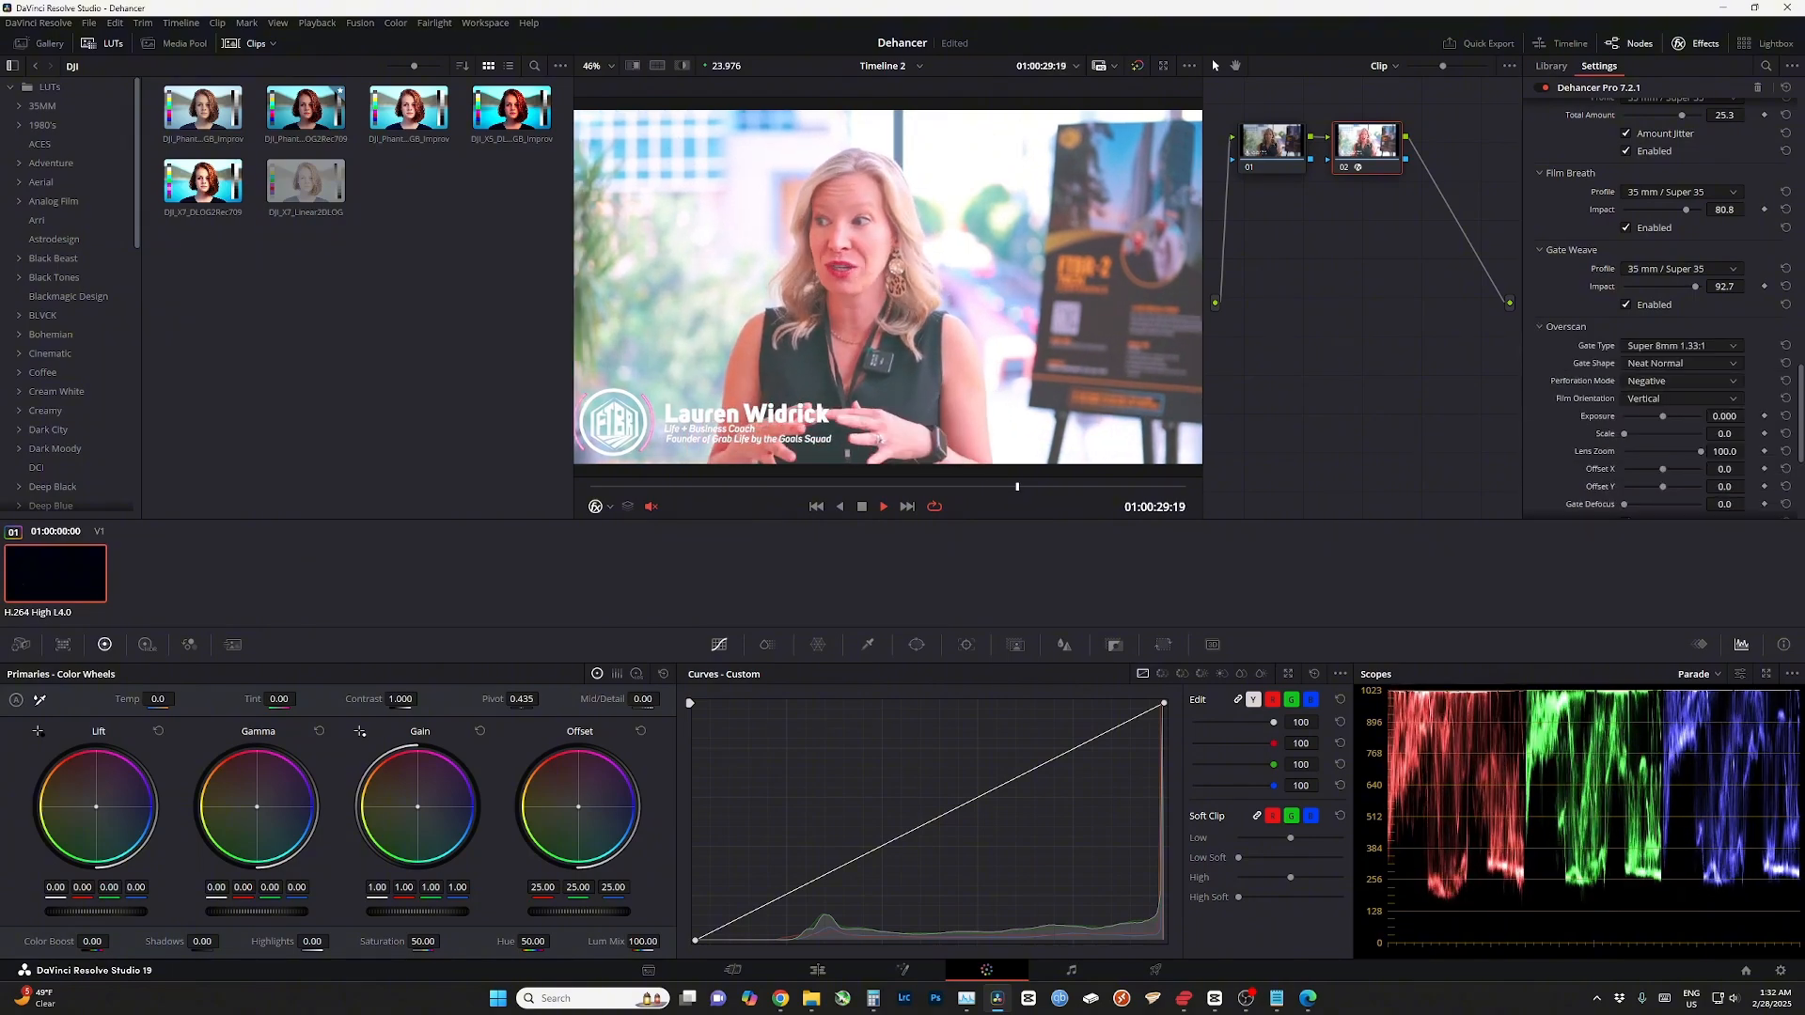
pyautogui.scroll(-3, 1668, 307)
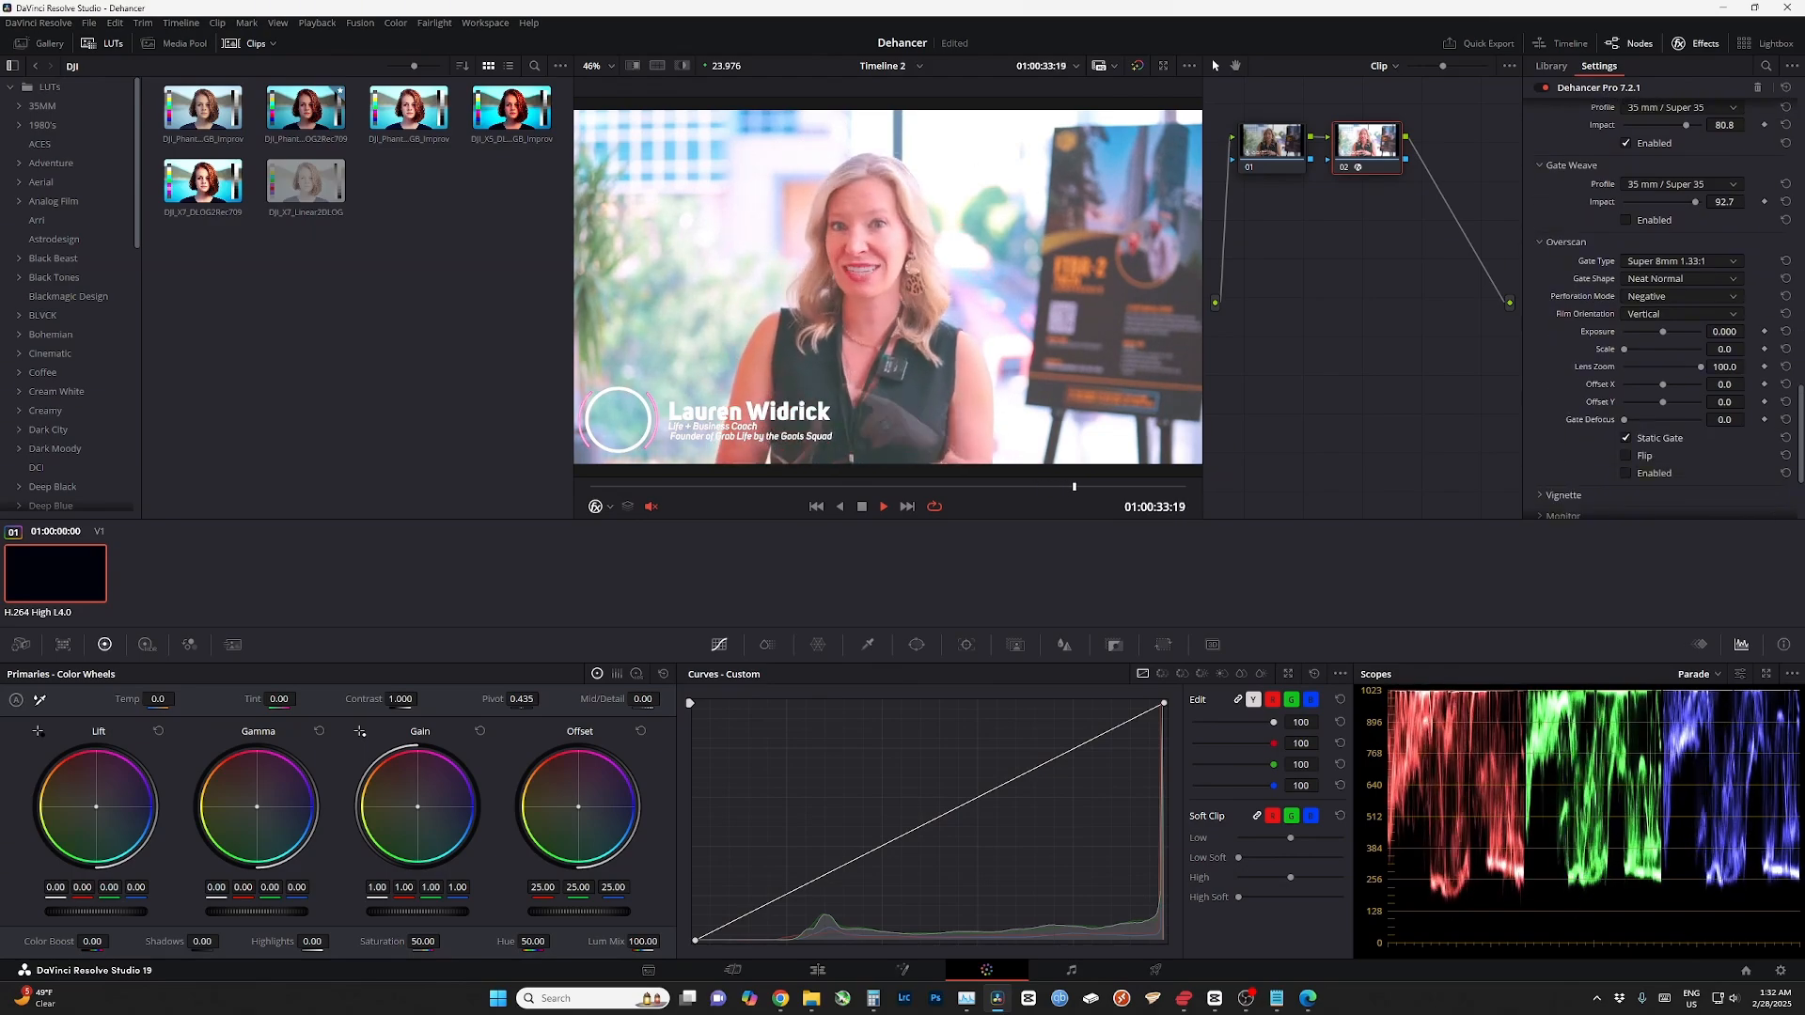
pyautogui.click(1625, 473)
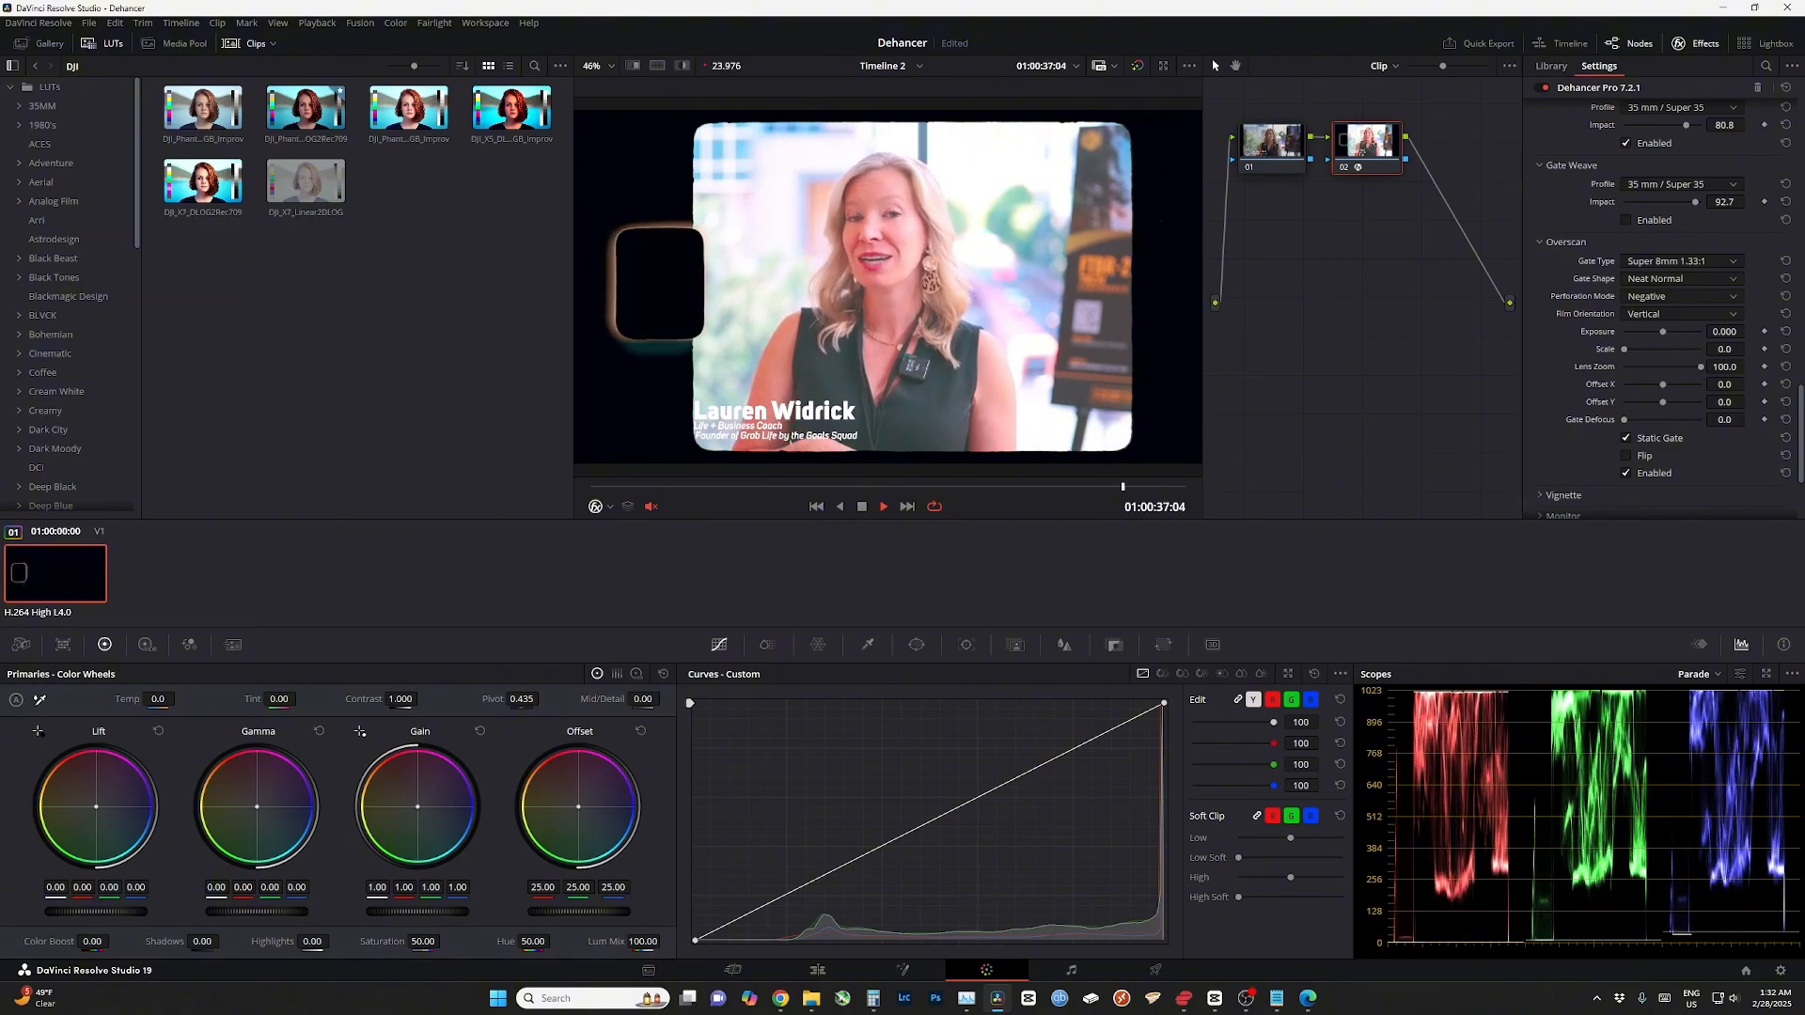
# - Try the Overscan Gate Types Standard 16mm 1.37:1, Super 16mm 1.66:1 and Ultra 16mm 1.85:1 on the clip
pyautogui.click(1680, 261)
pyautogui.click(1675, 296)
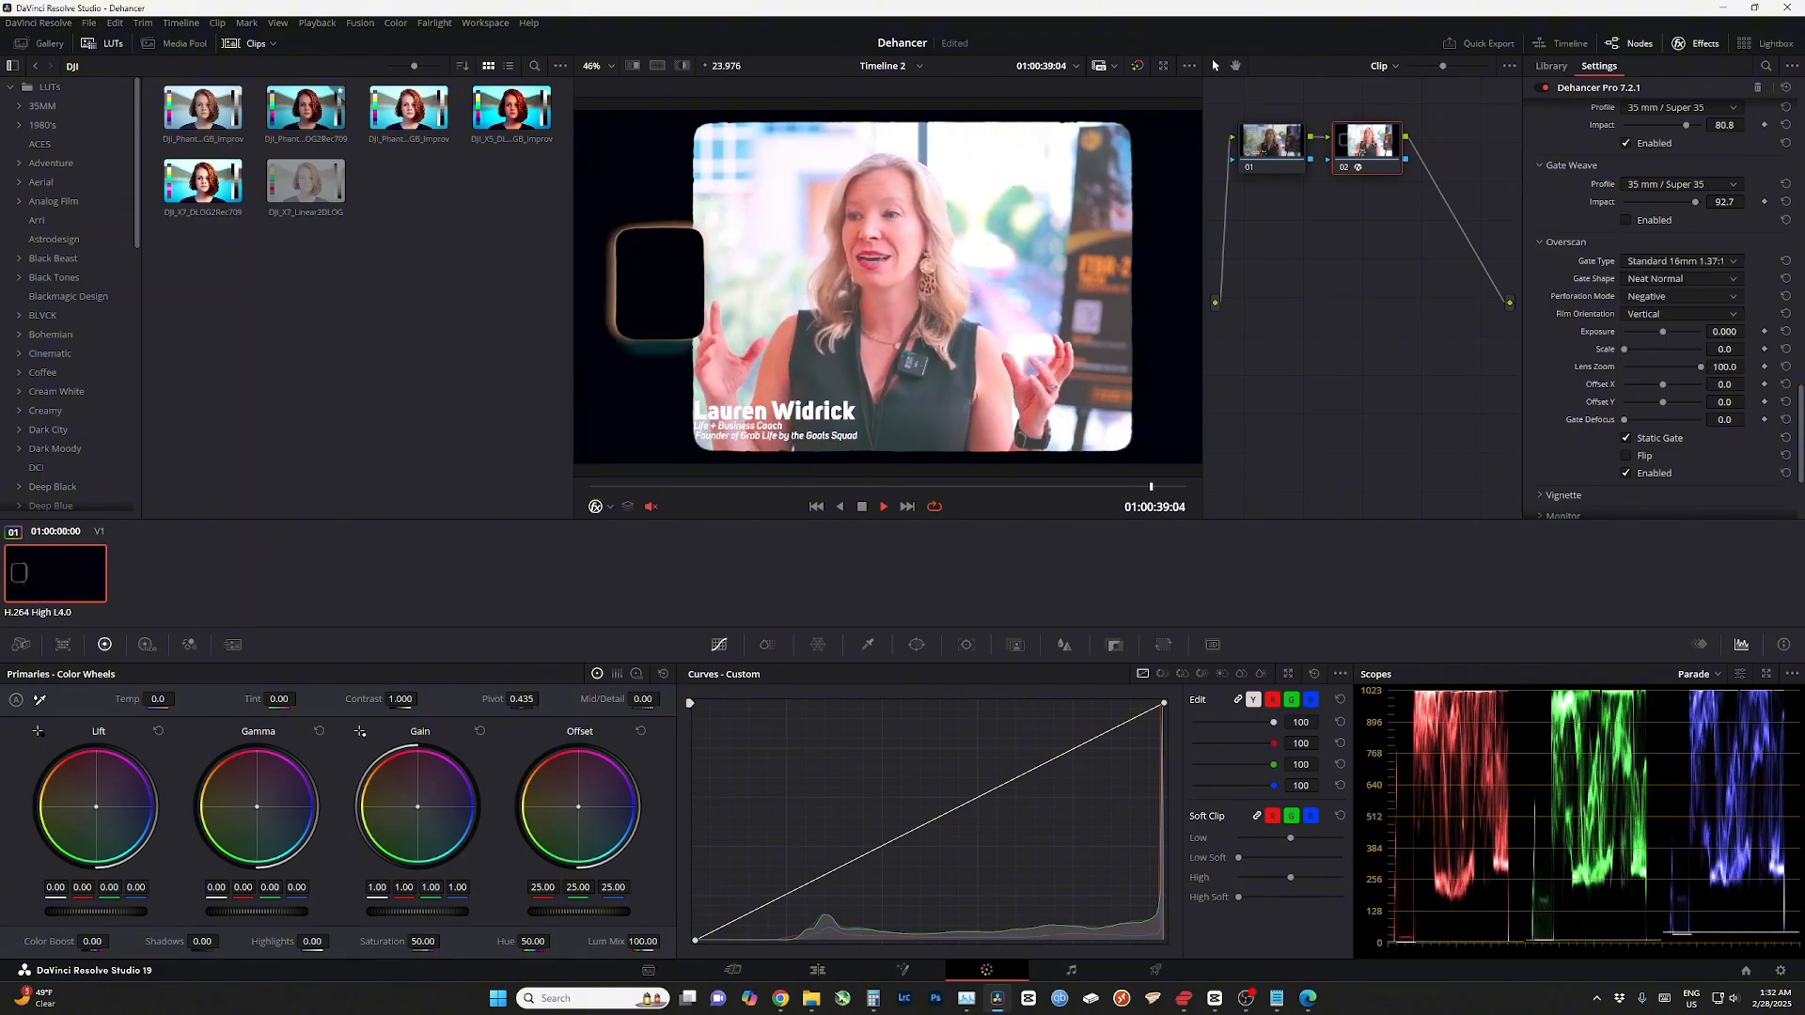
pyautogui.click(1680, 261)
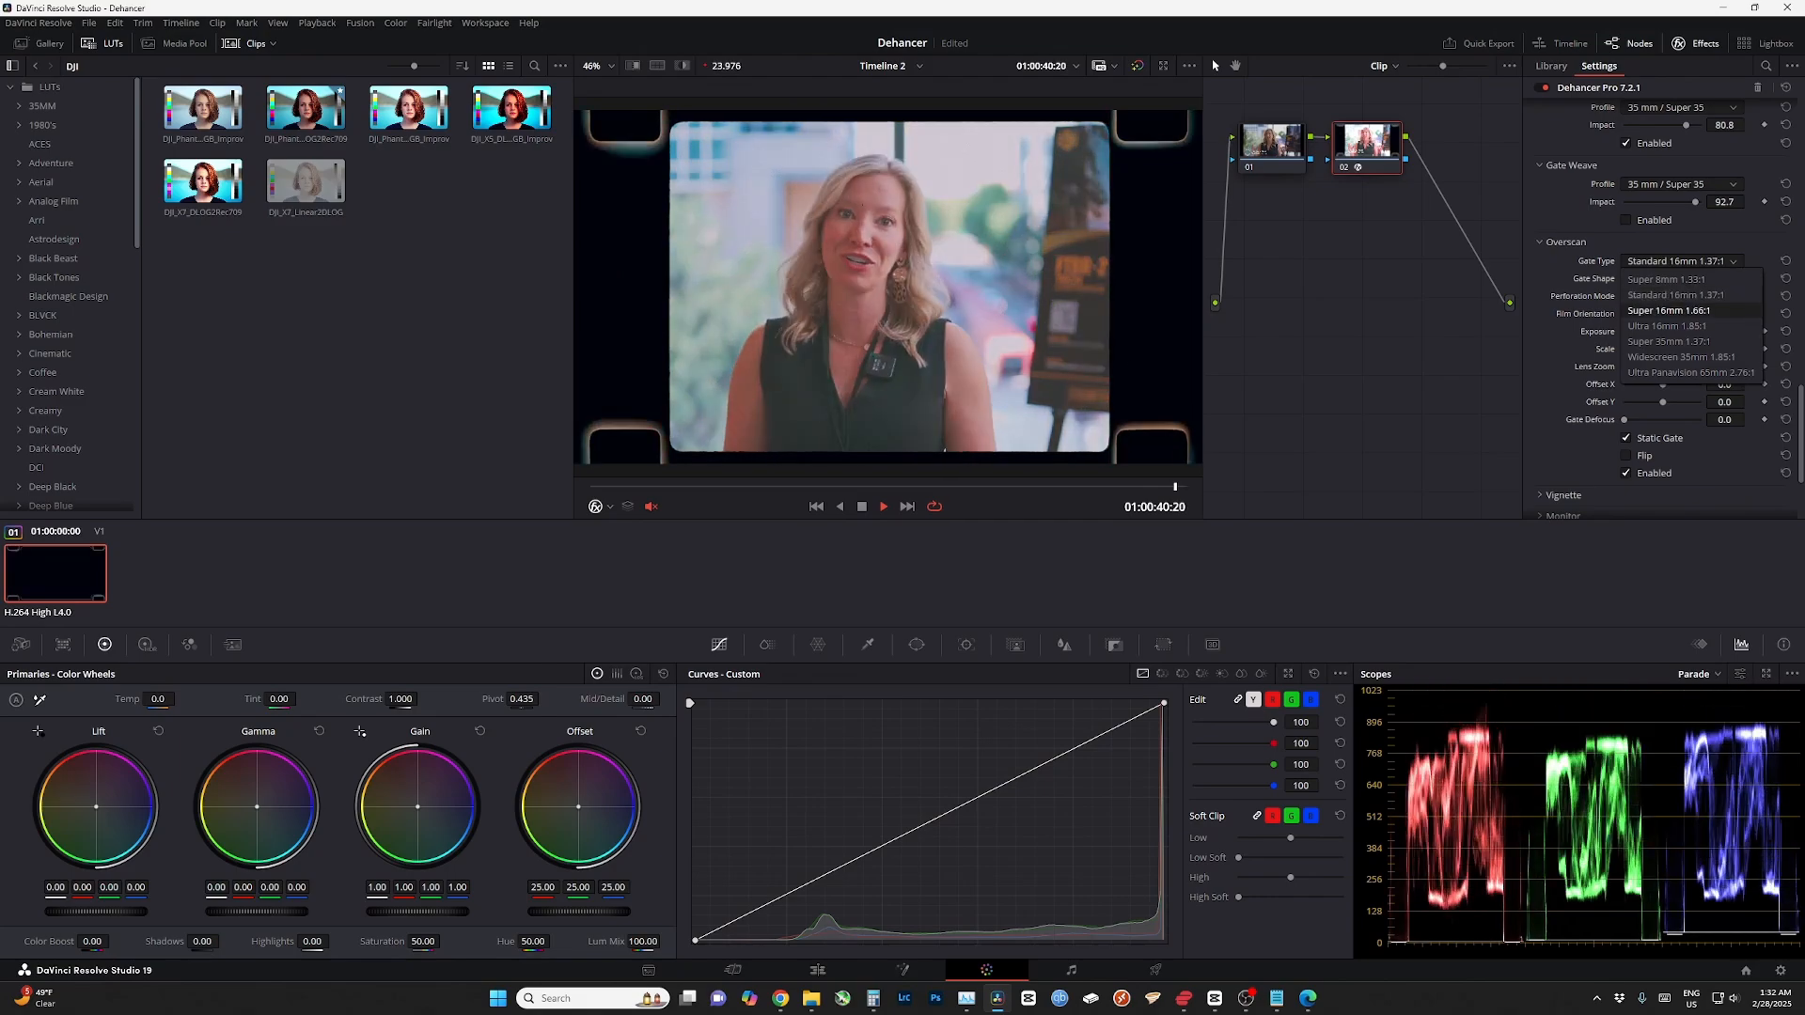
pyautogui.click(1675, 312)
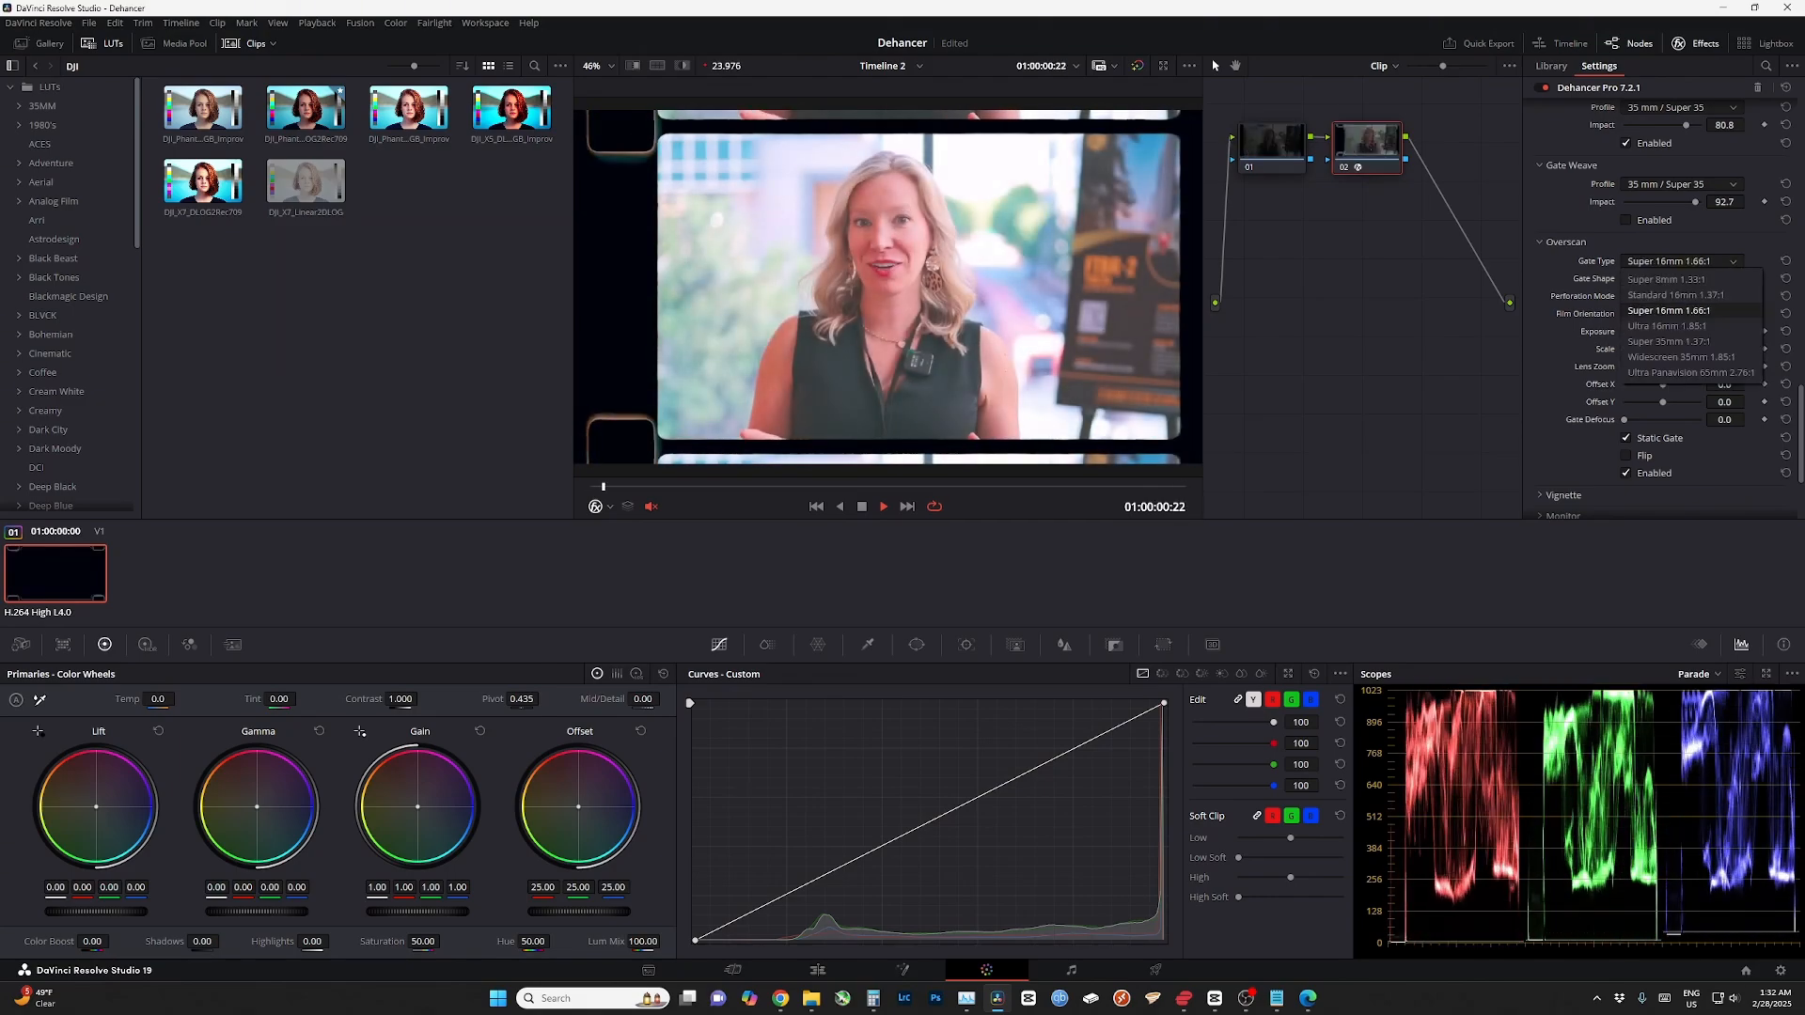
pyautogui.click(1681, 260)
pyautogui.click(1667, 325)
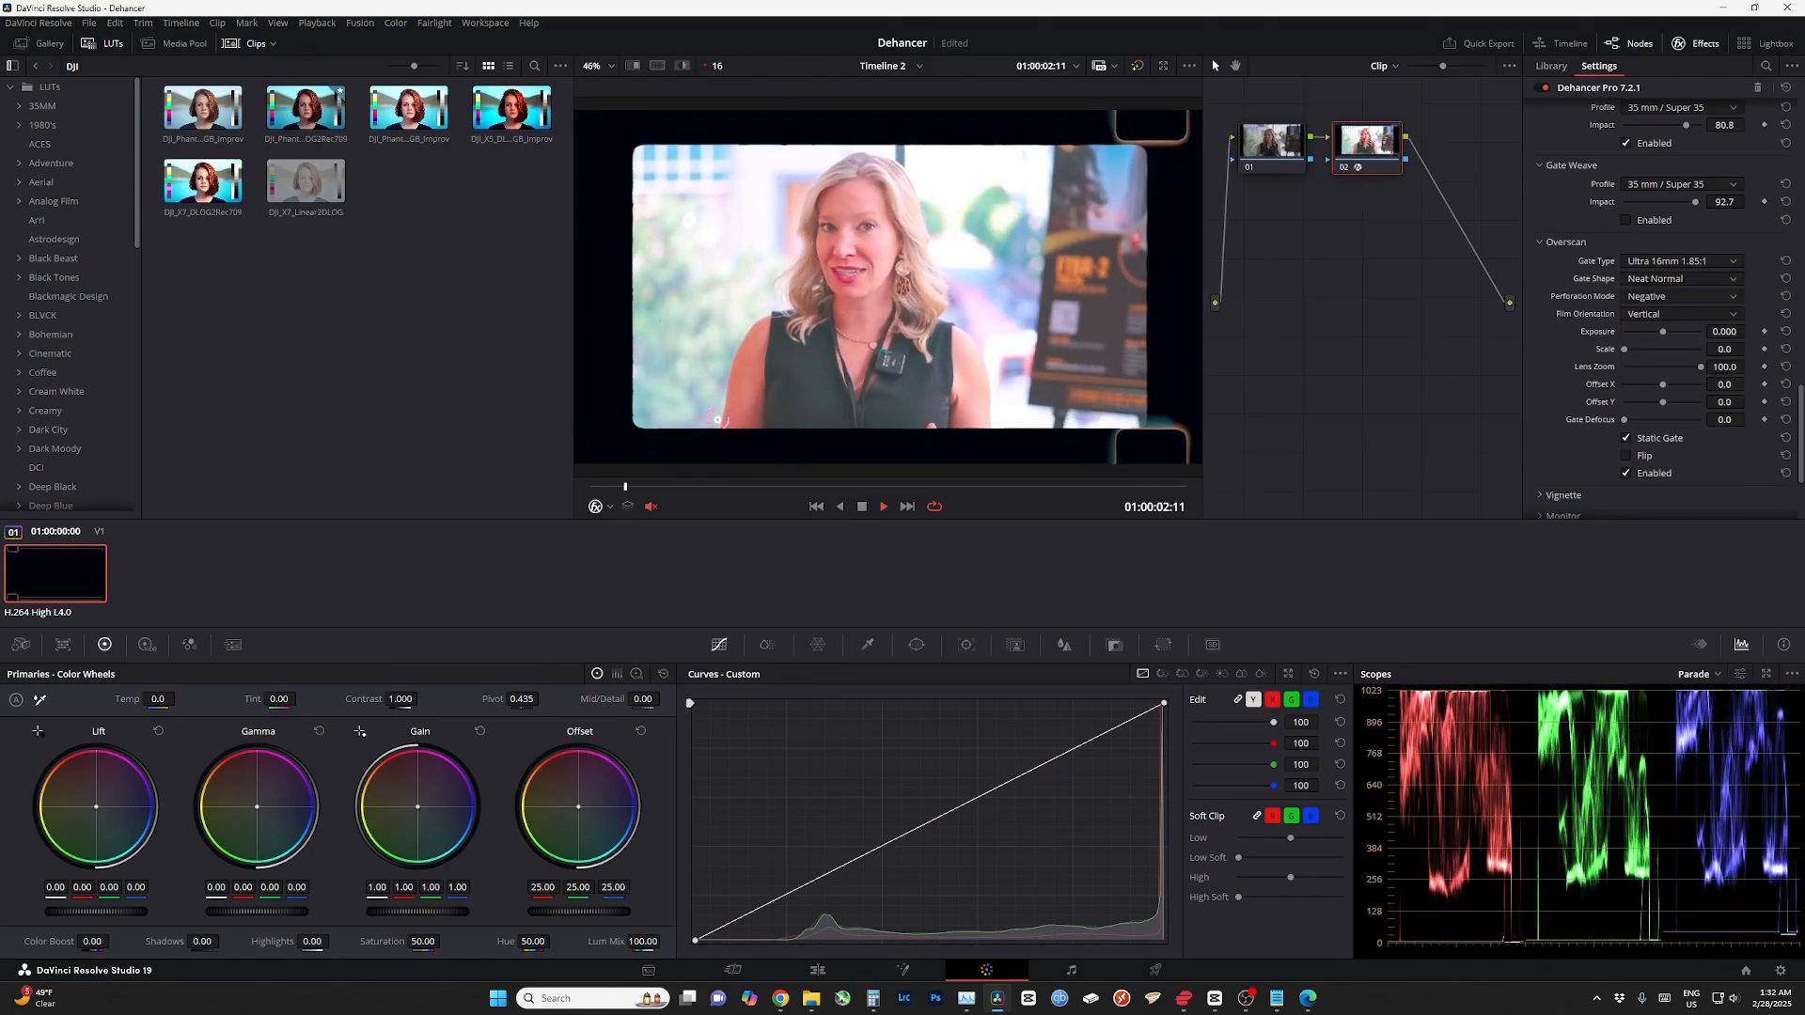
# - Try the Widescreen 35mm 1.85:1 and Ultra Panavision 65mm 2.76:1 gates, and switch the Gate Type to Super 35mm 1.37:1
pyautogui.click(1680, 260)
pyautogui.click(1680, 358)
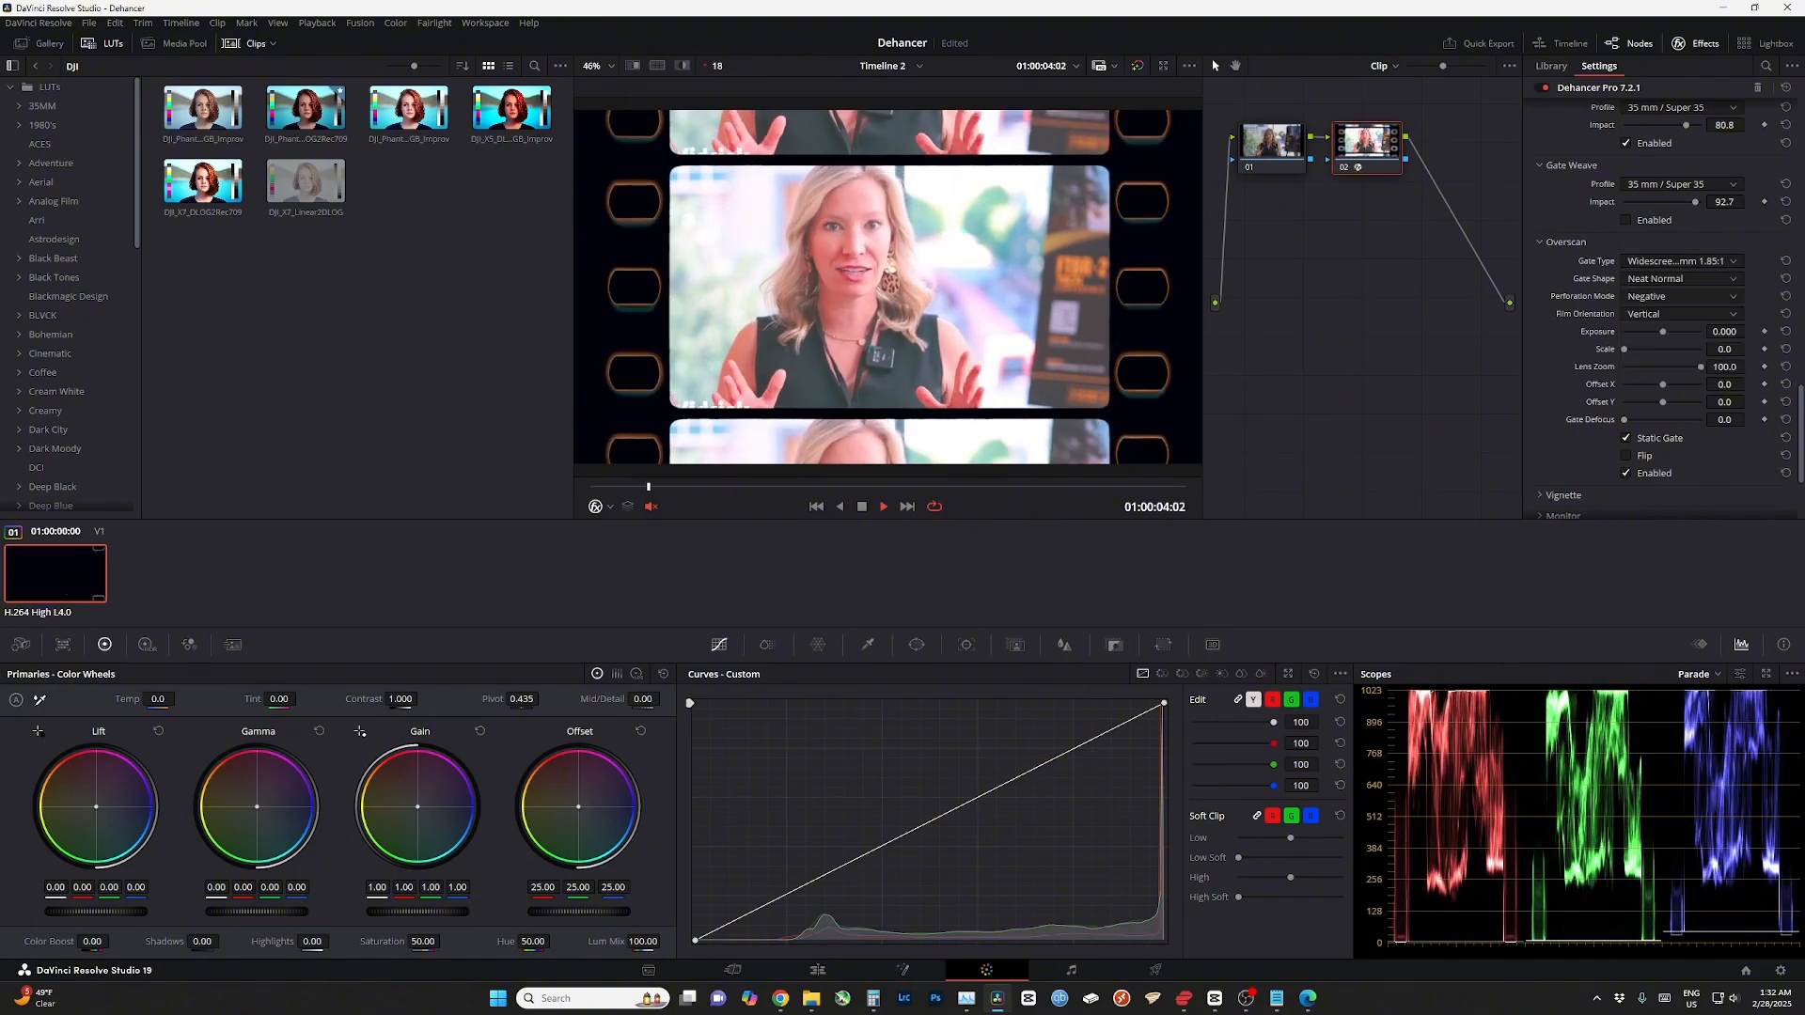
pyautogui.click(1681, 260)
pyautogui.click(1680, 374)
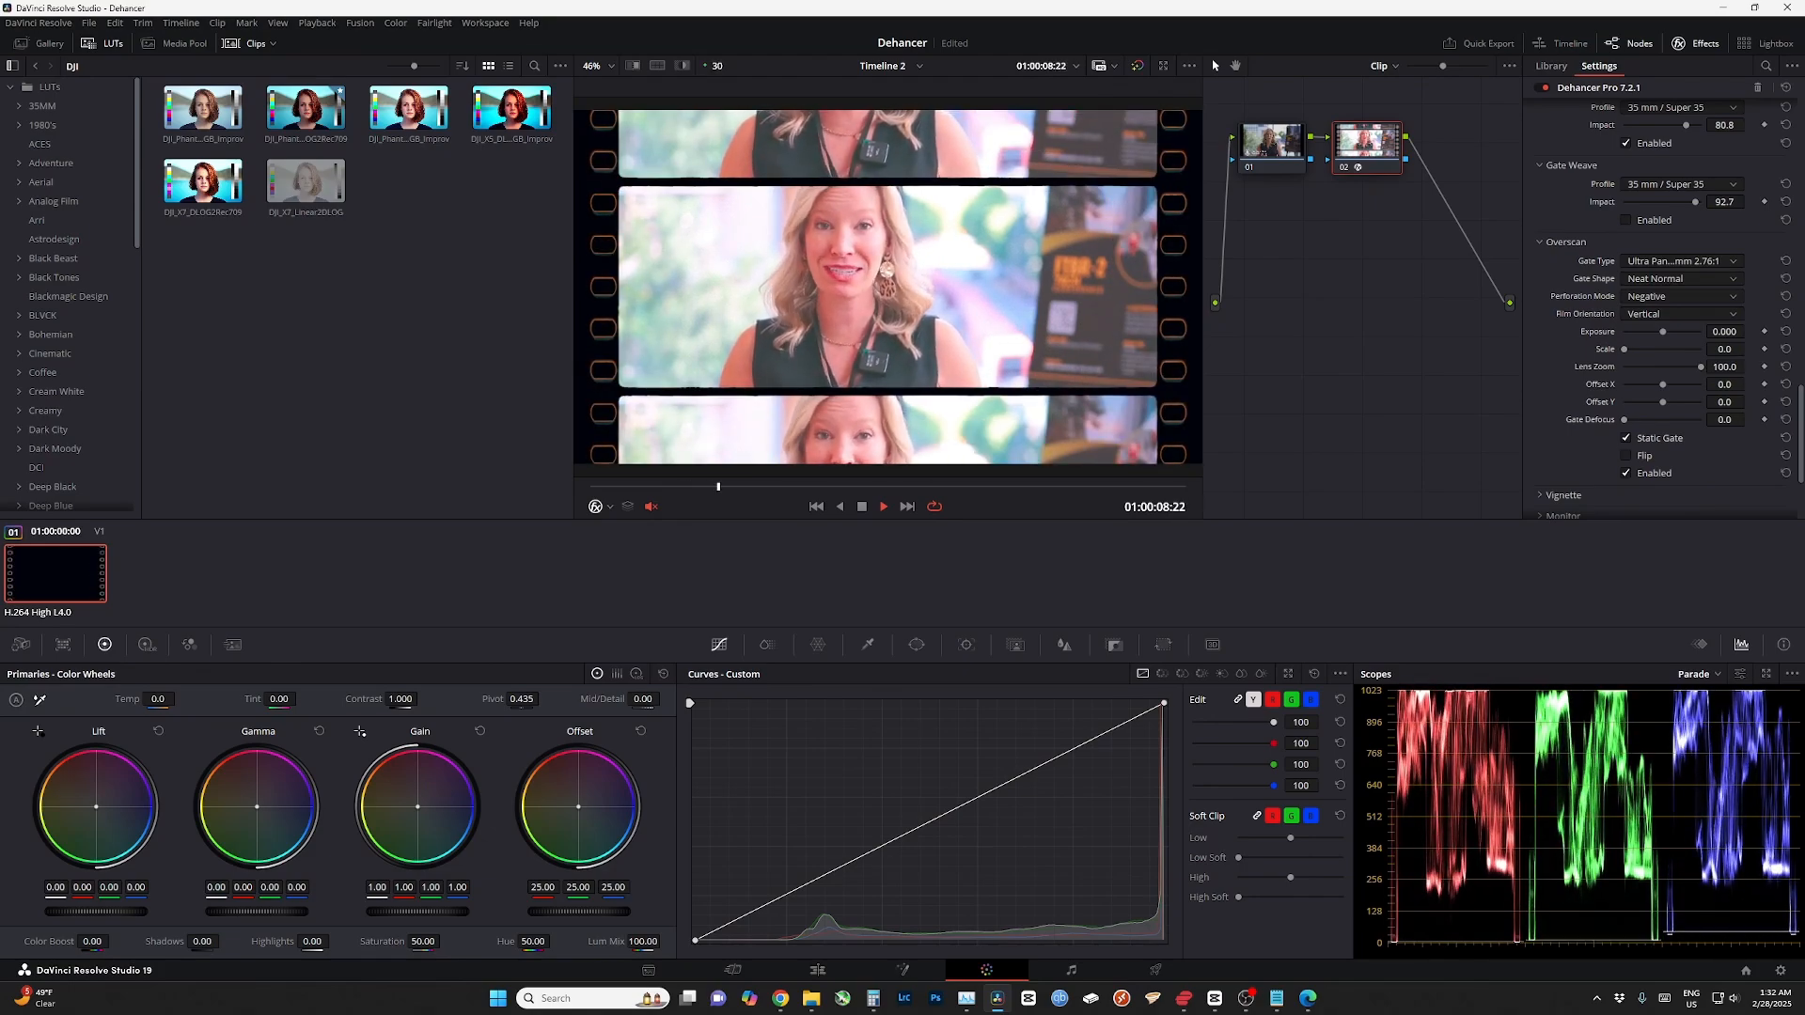
pyautogui.click(1681, 260)
pyautogui.click(1680, 326)
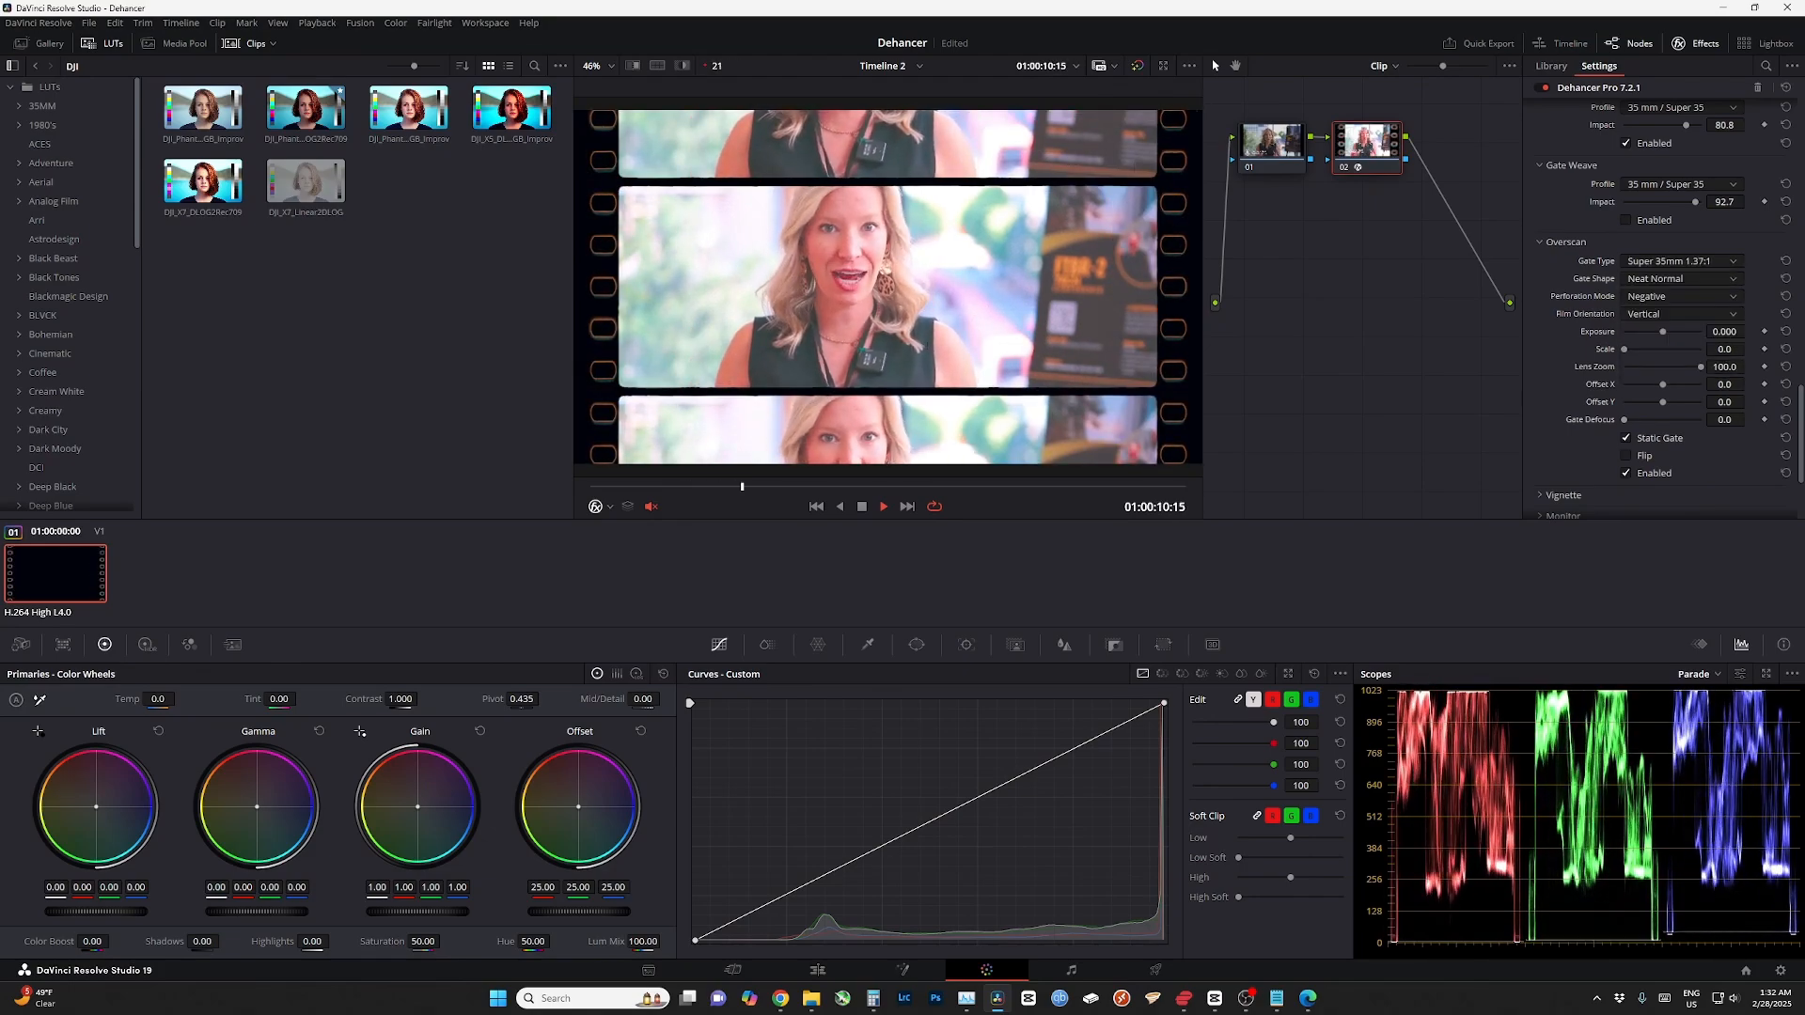
# - Try the Neat Sharp and Neat Rounded Gate Shapes, and return to Neat Normal
pyautogui.click(1680, 278)
pyautogui.click(1652, 312)
pyautogui.click(1681, 279)
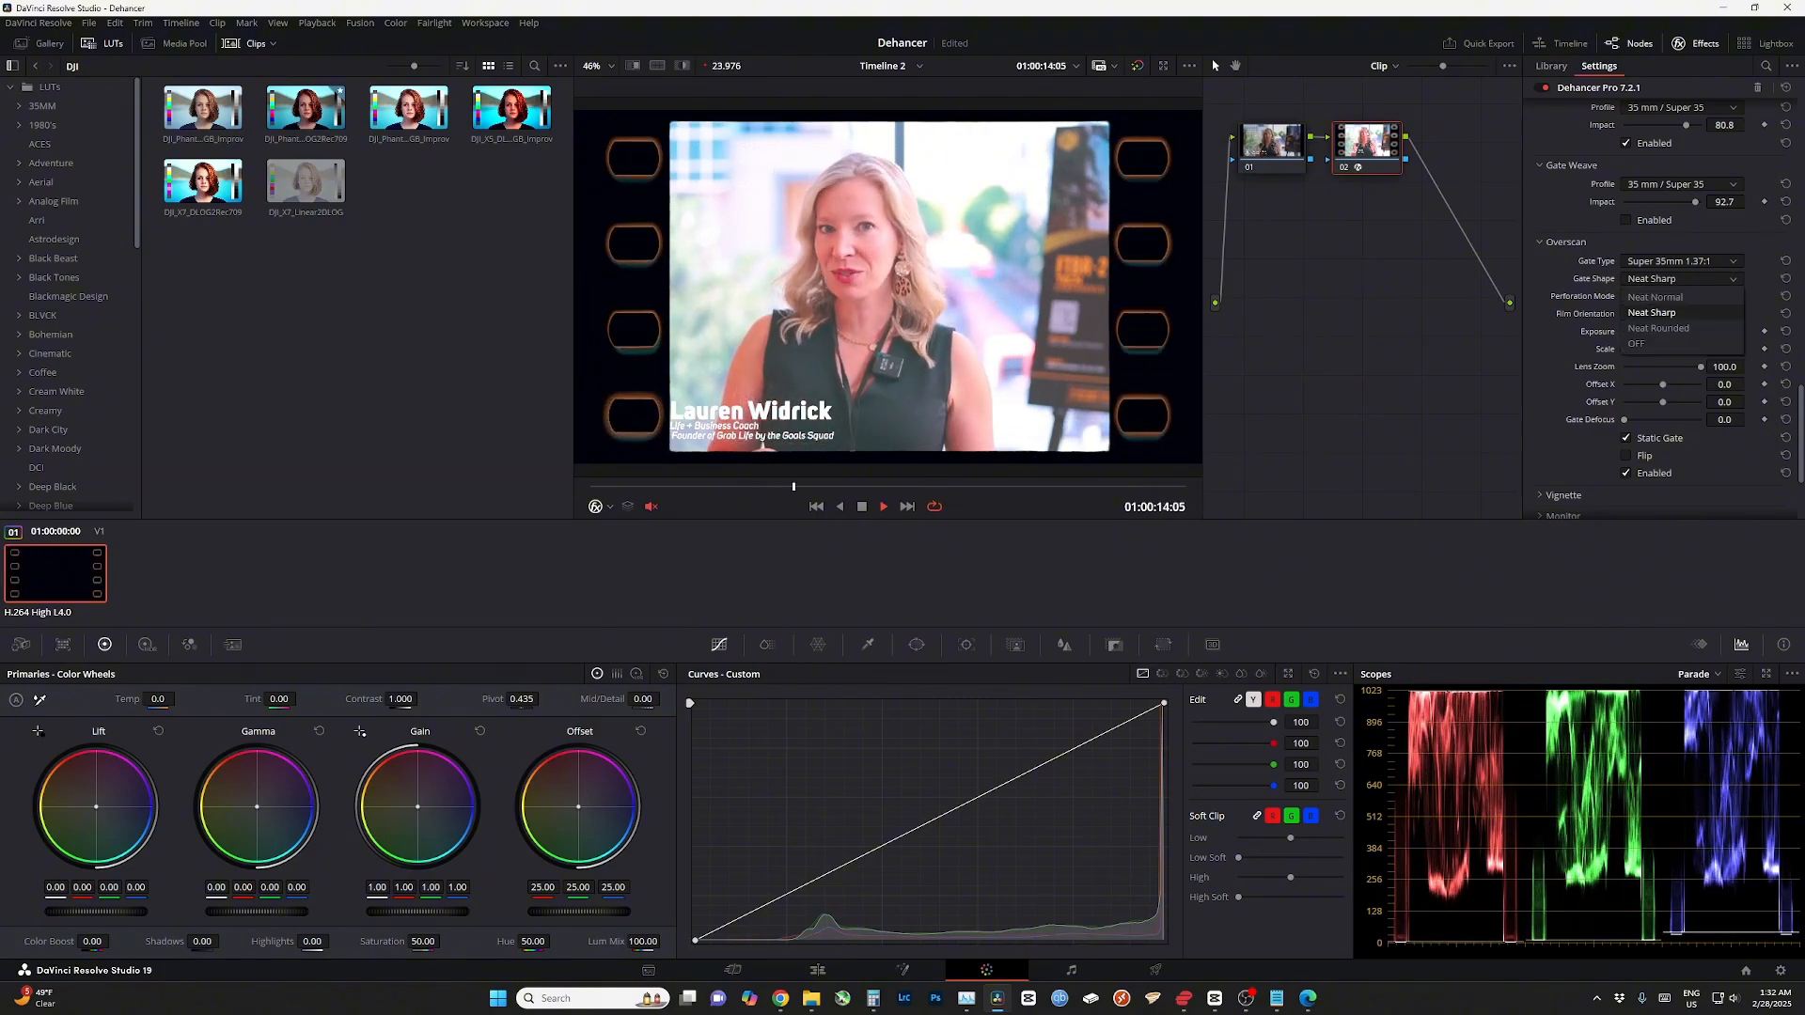
pyautogui.click(1651, 329)
pyautogui.click(1680, 278)
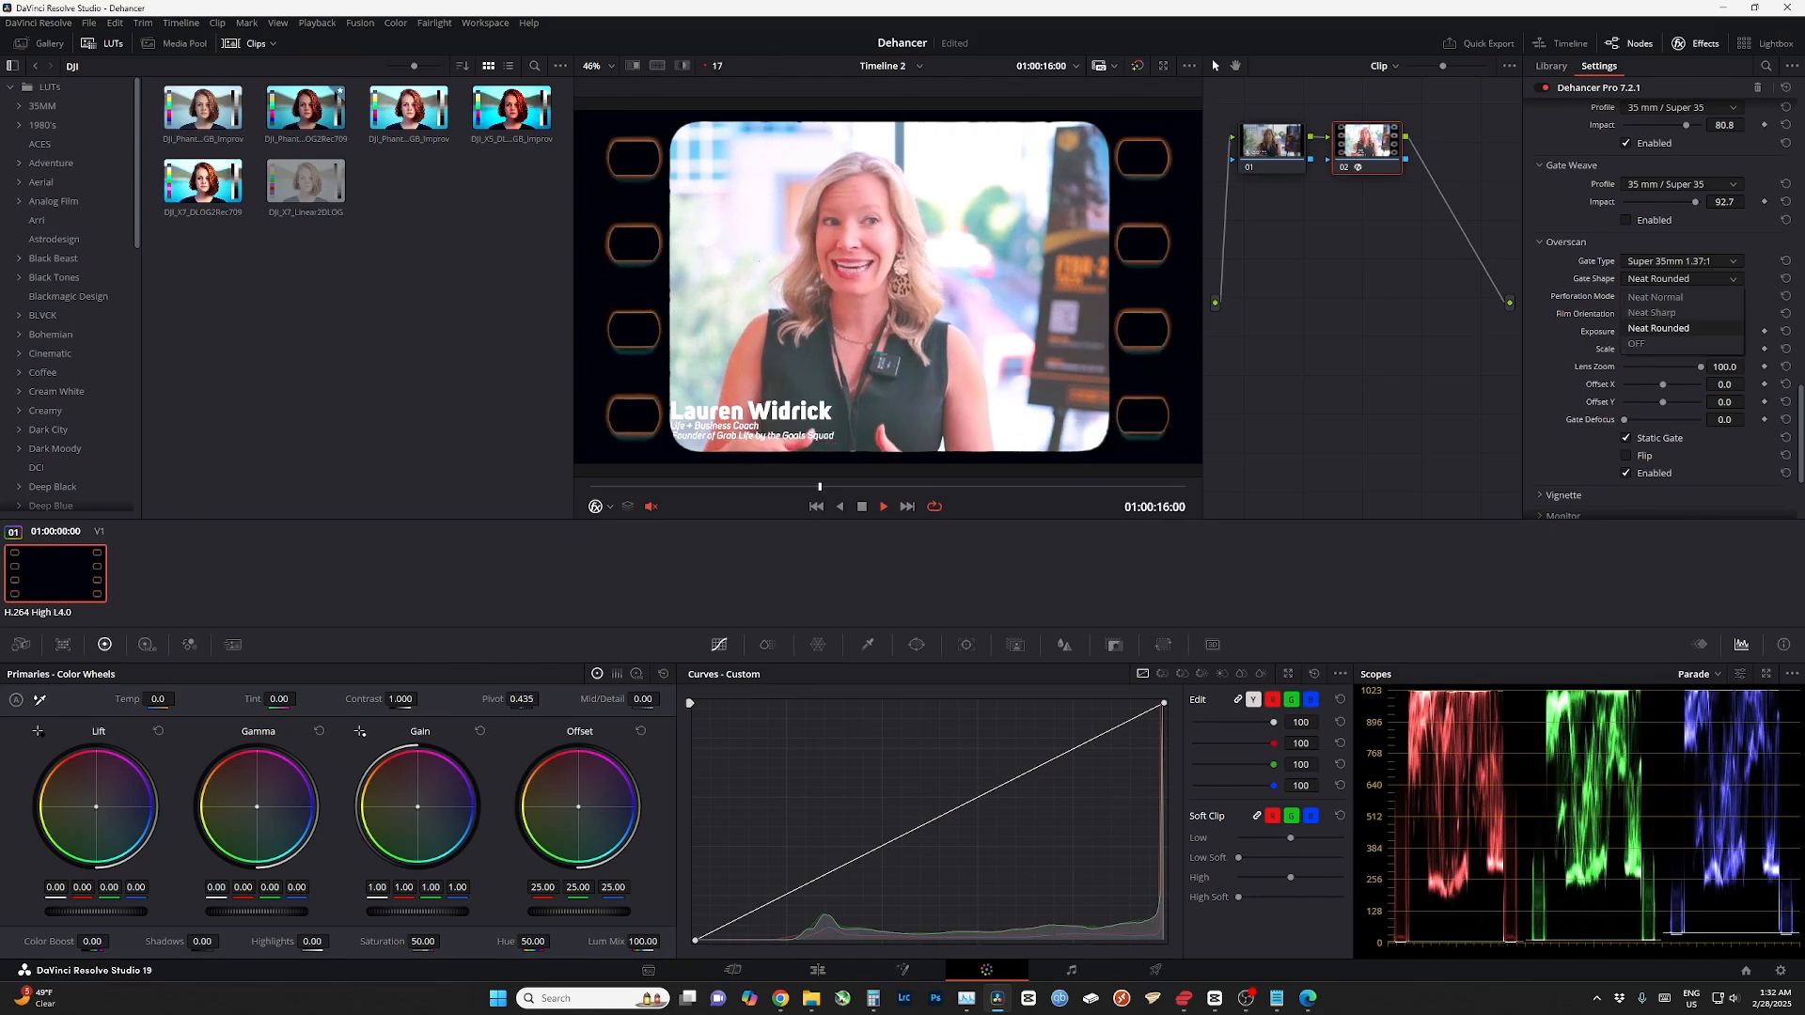
pyautogui.click(1654, 295)
# - Try the Positive and OFF Perforation Modes, and return to Negative
pyautogui.click(1680, 296)
pyautogui.click(1644, 329)
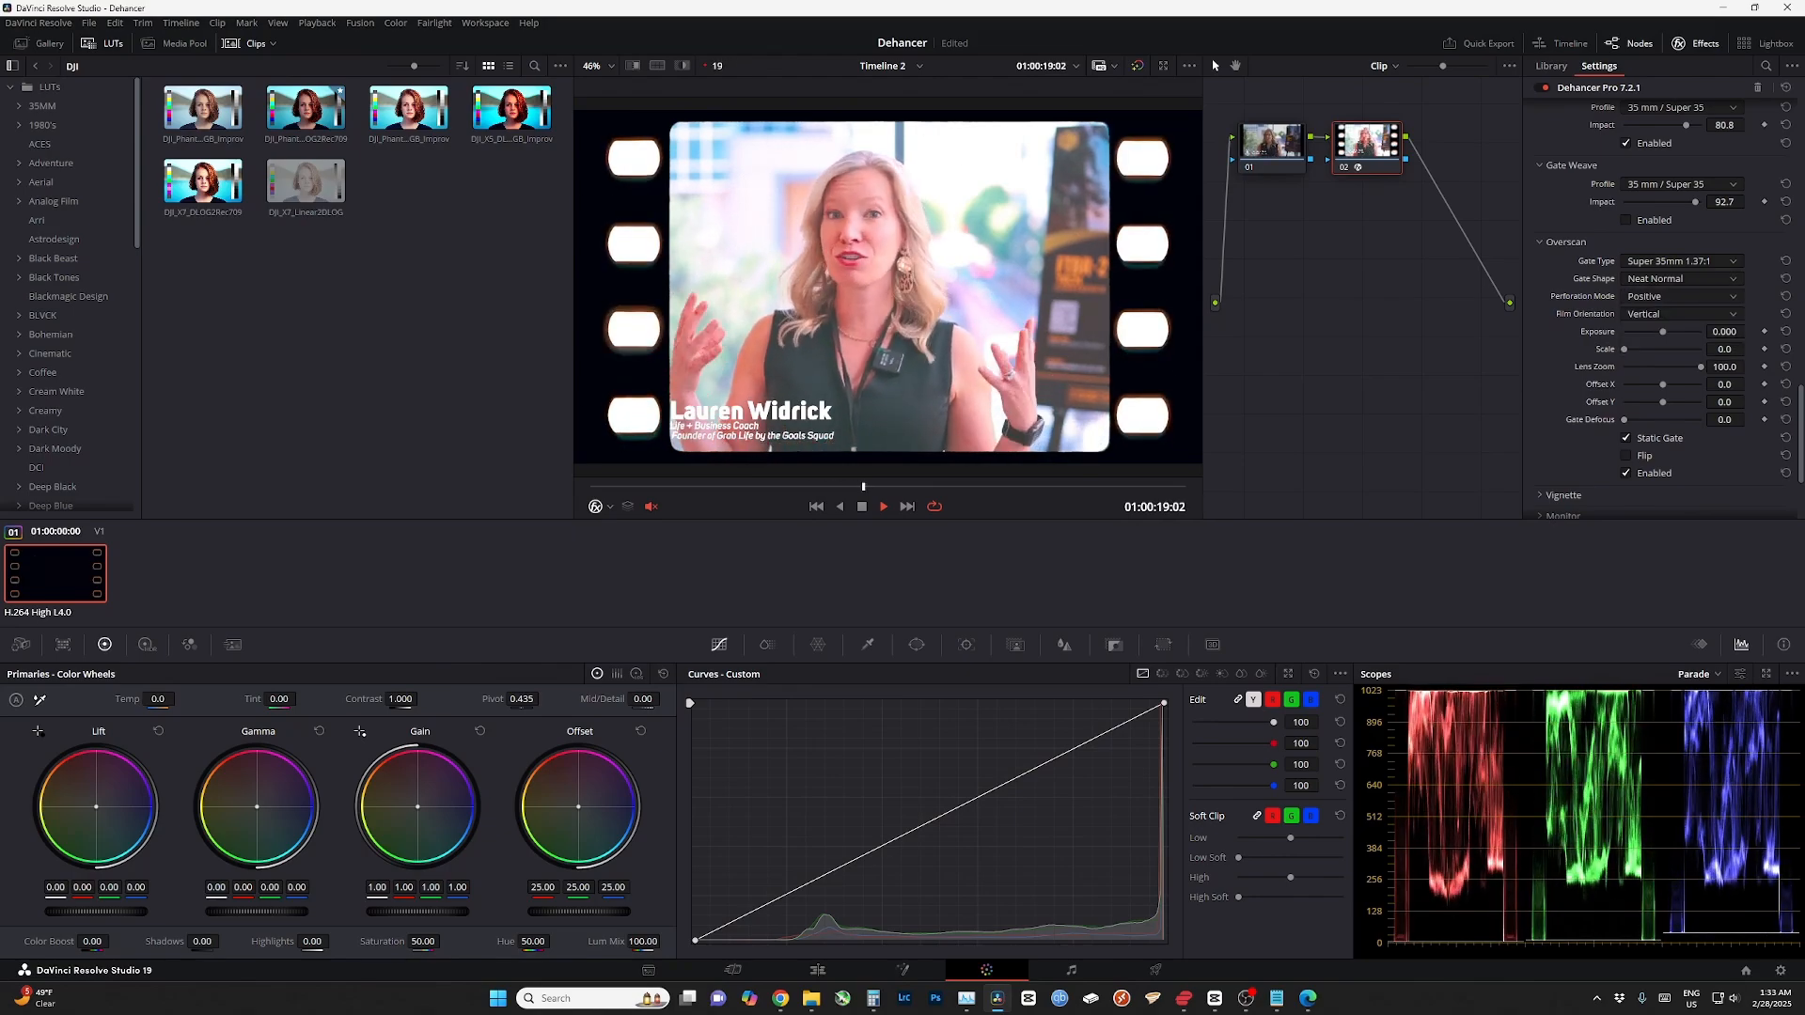
pyautogui.click(1680, 296)
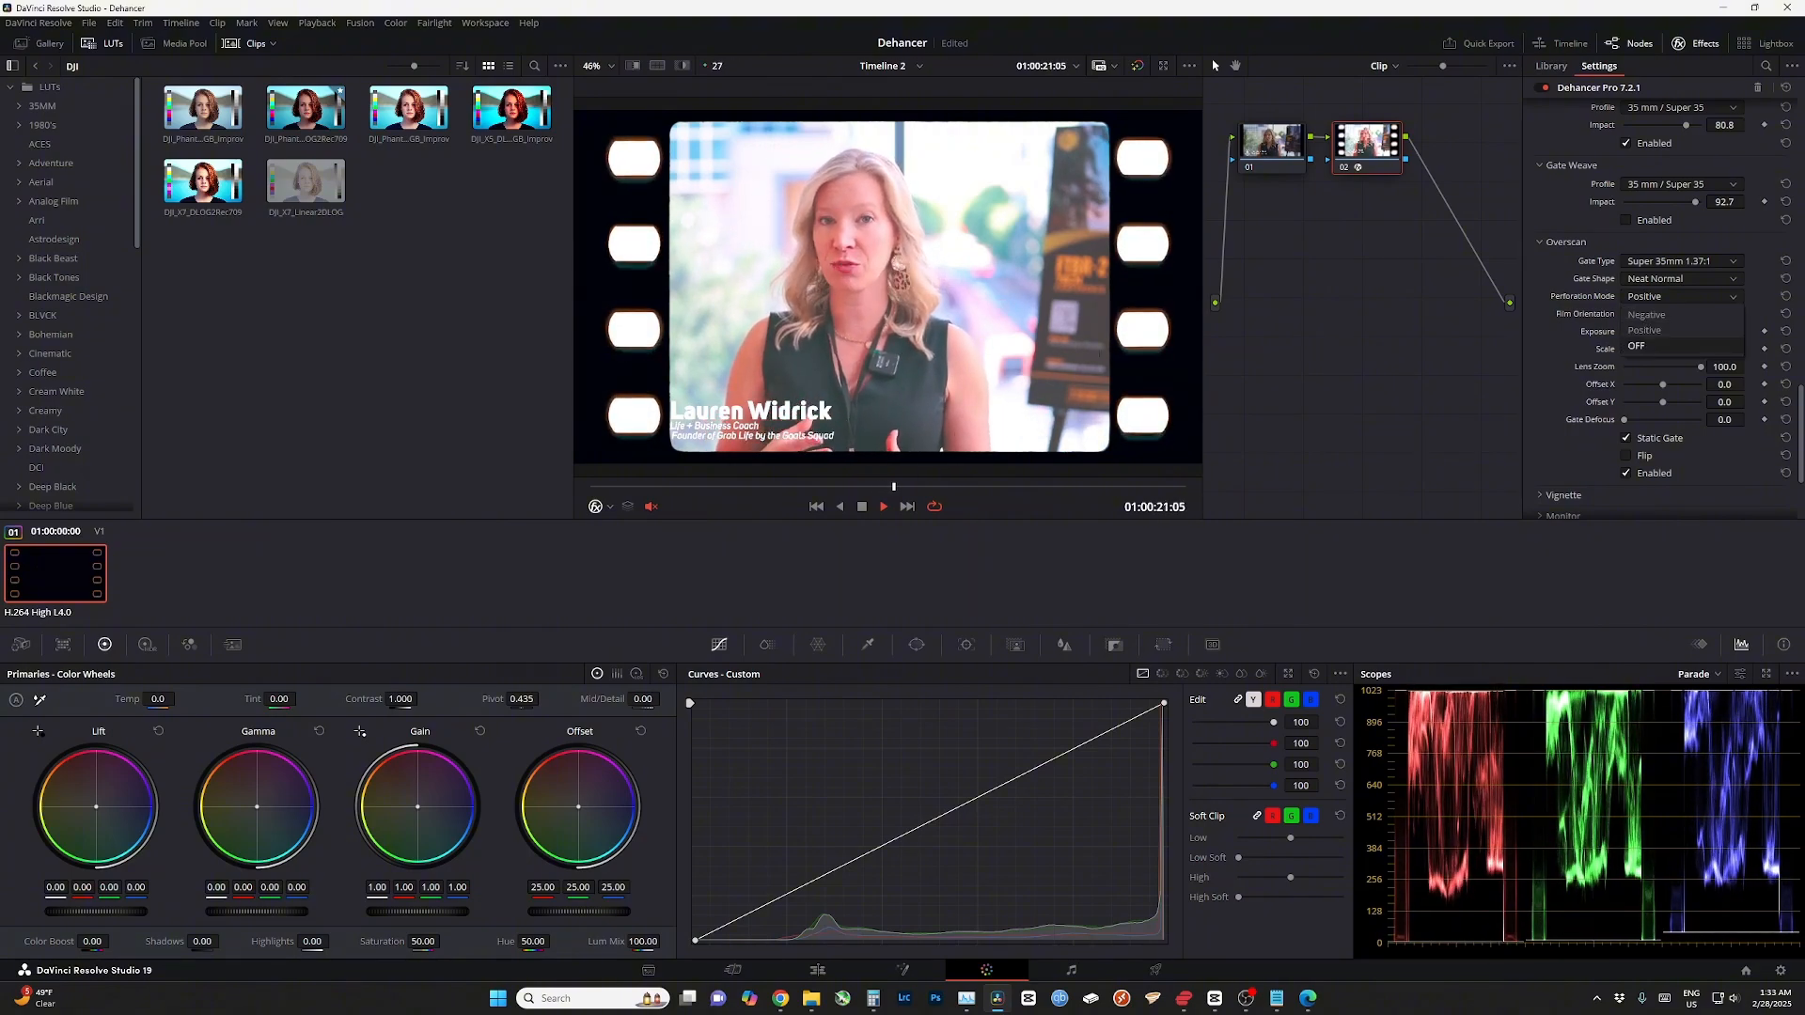
pyautogui.click(1645, 348)
pyautogui.click(1681, 296)
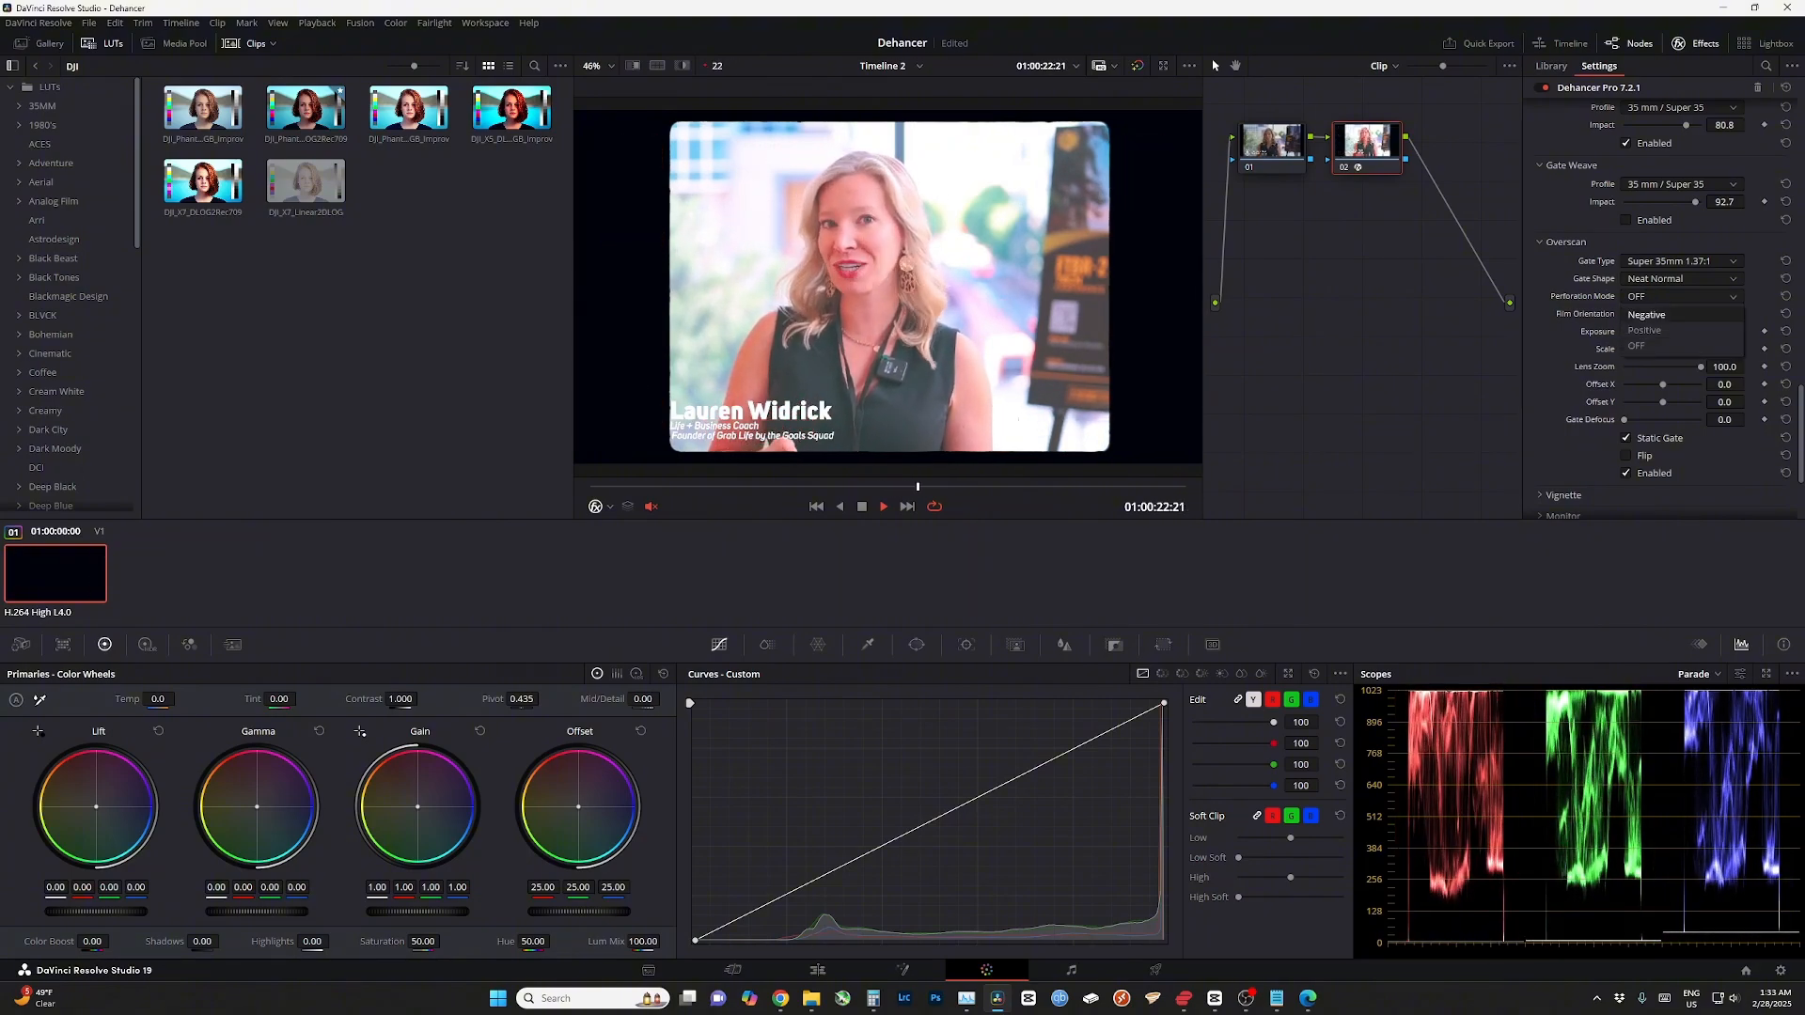
pyautogui.click(1645, 313)
# - Set Film Orientation to Horizontal, and after trying Widescreen 35mm 1.85:1 and Super 8mm 1.33:1, choose the Ultra 16mm 1.85:1 gate
pyautogui.click(1681, 313)
pyautogui.click(1649, 348)
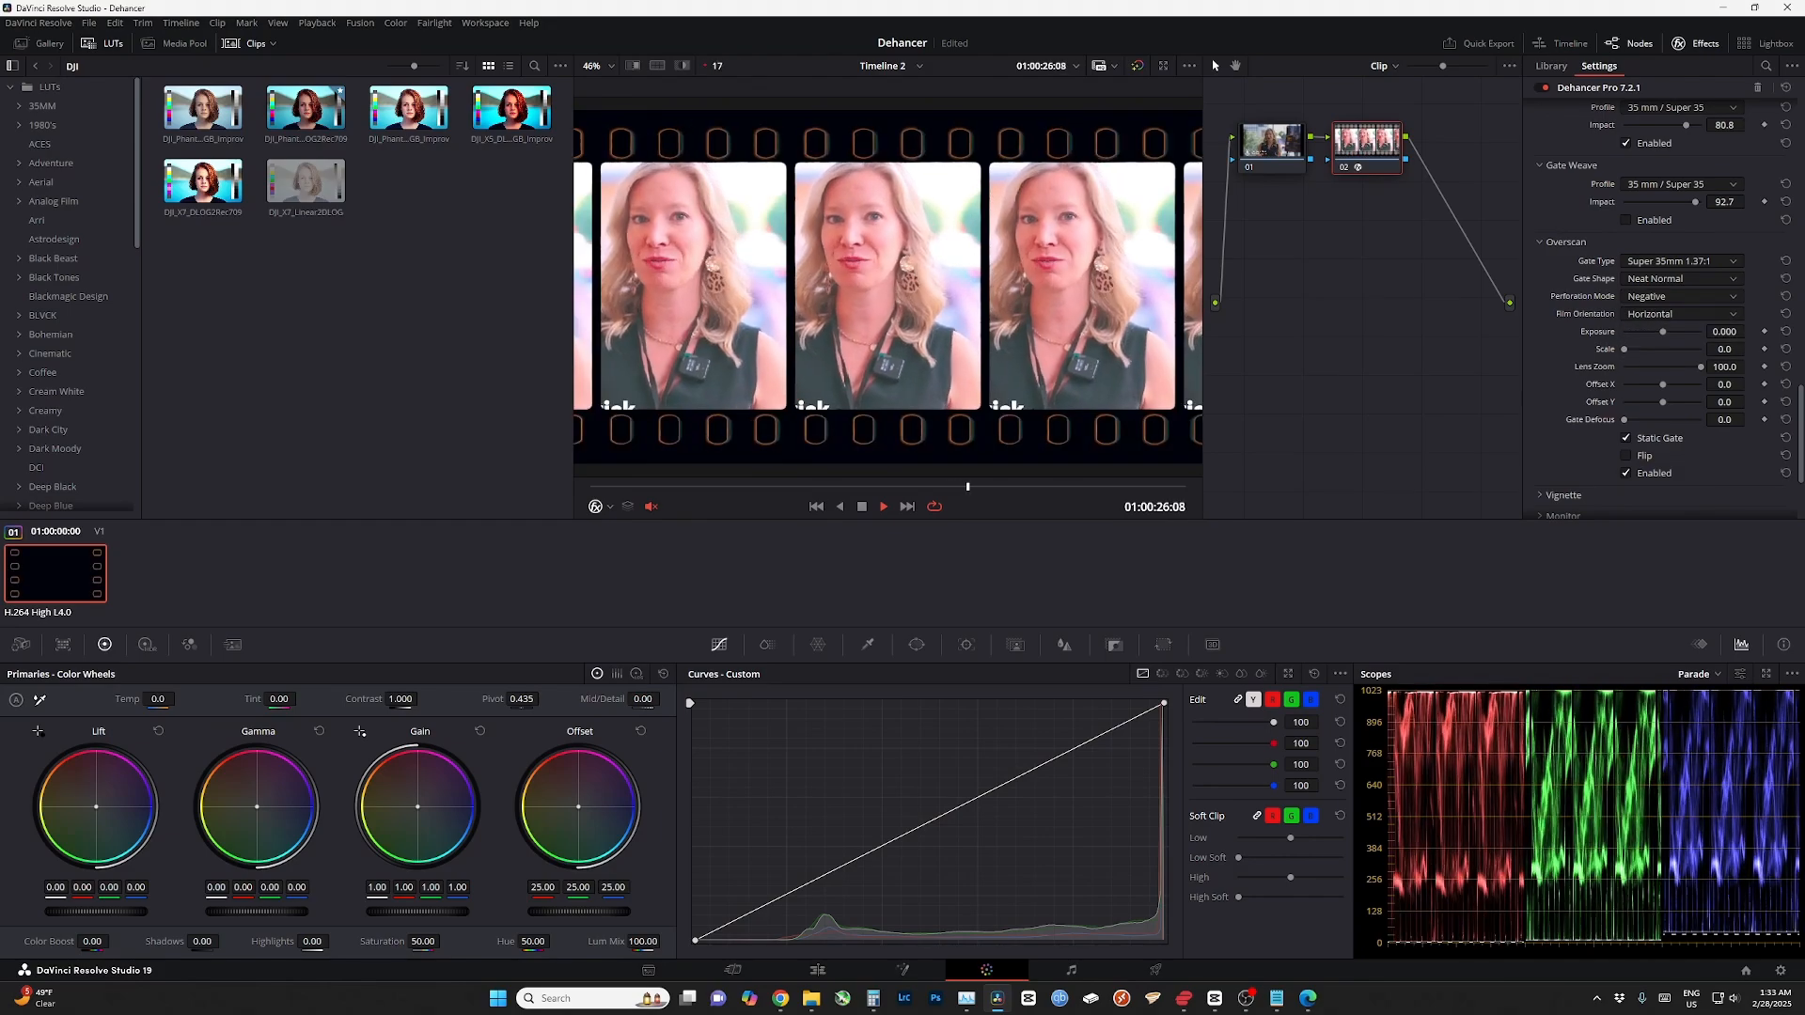
pyautogui.click(1681, 262)
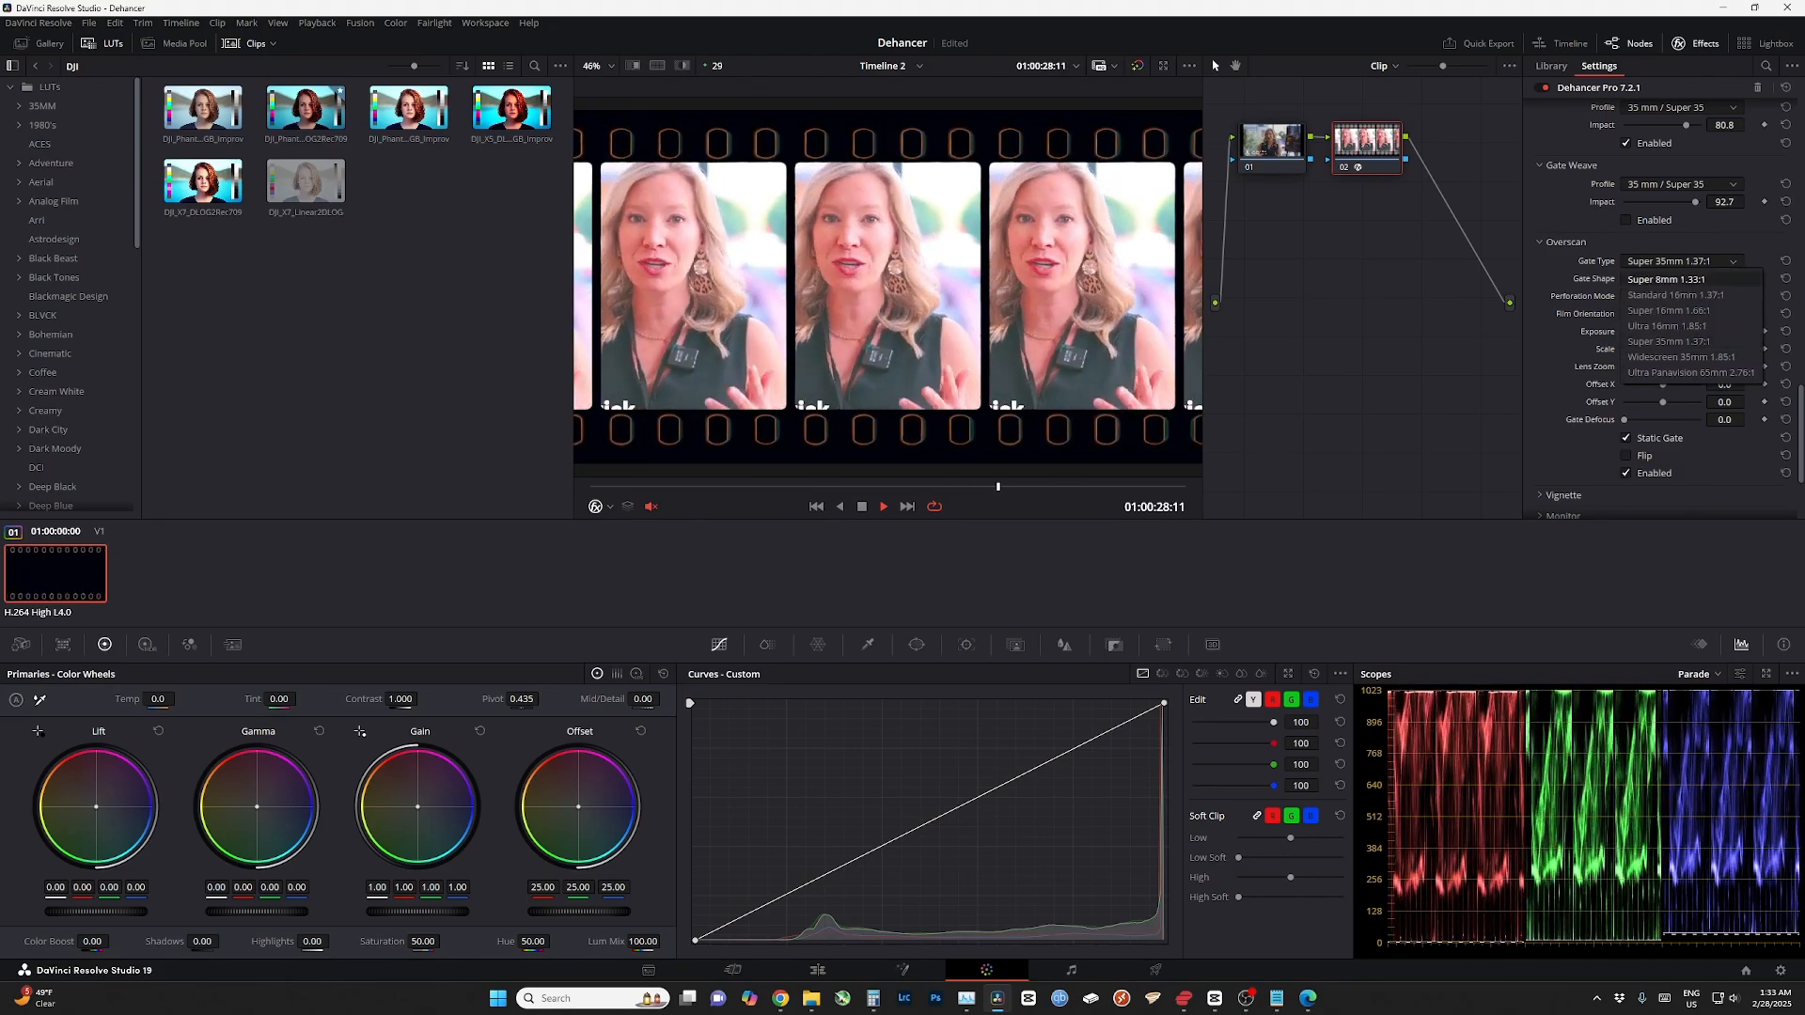
pyautogui.click(1673, 356)
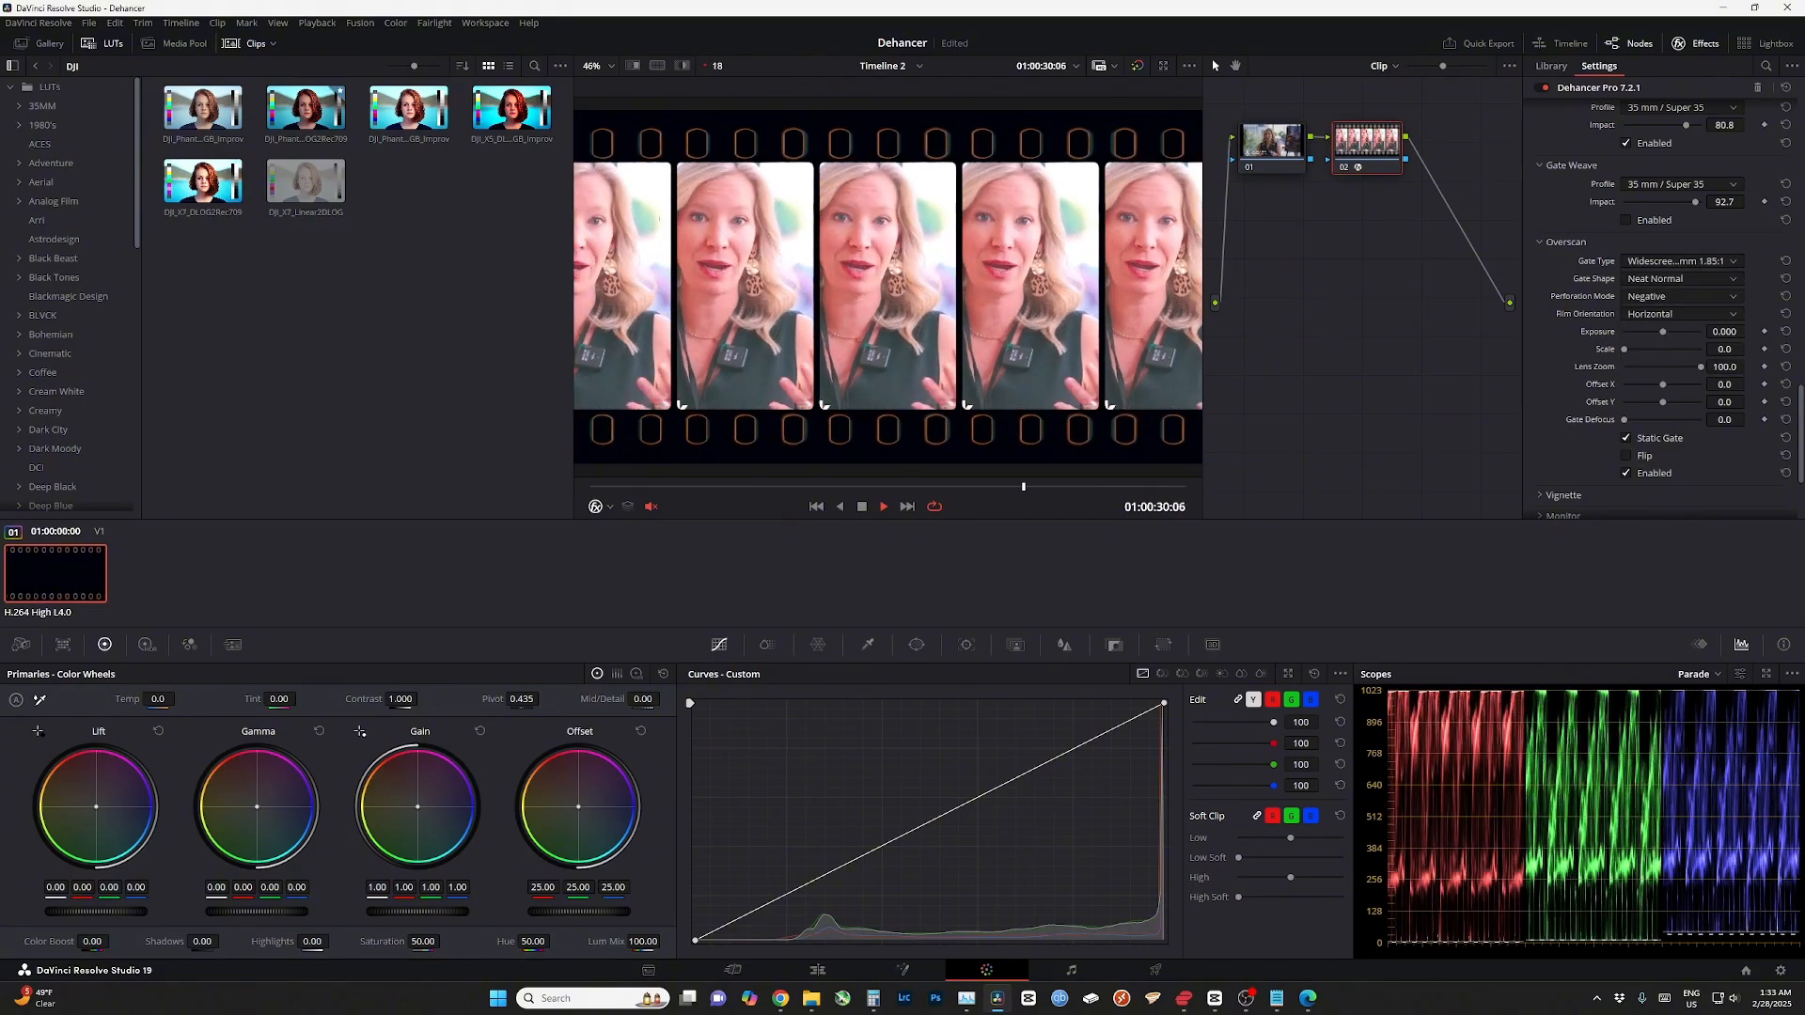
pyautogui.click(1681, 261)
pyautogui.click(1666, 279)
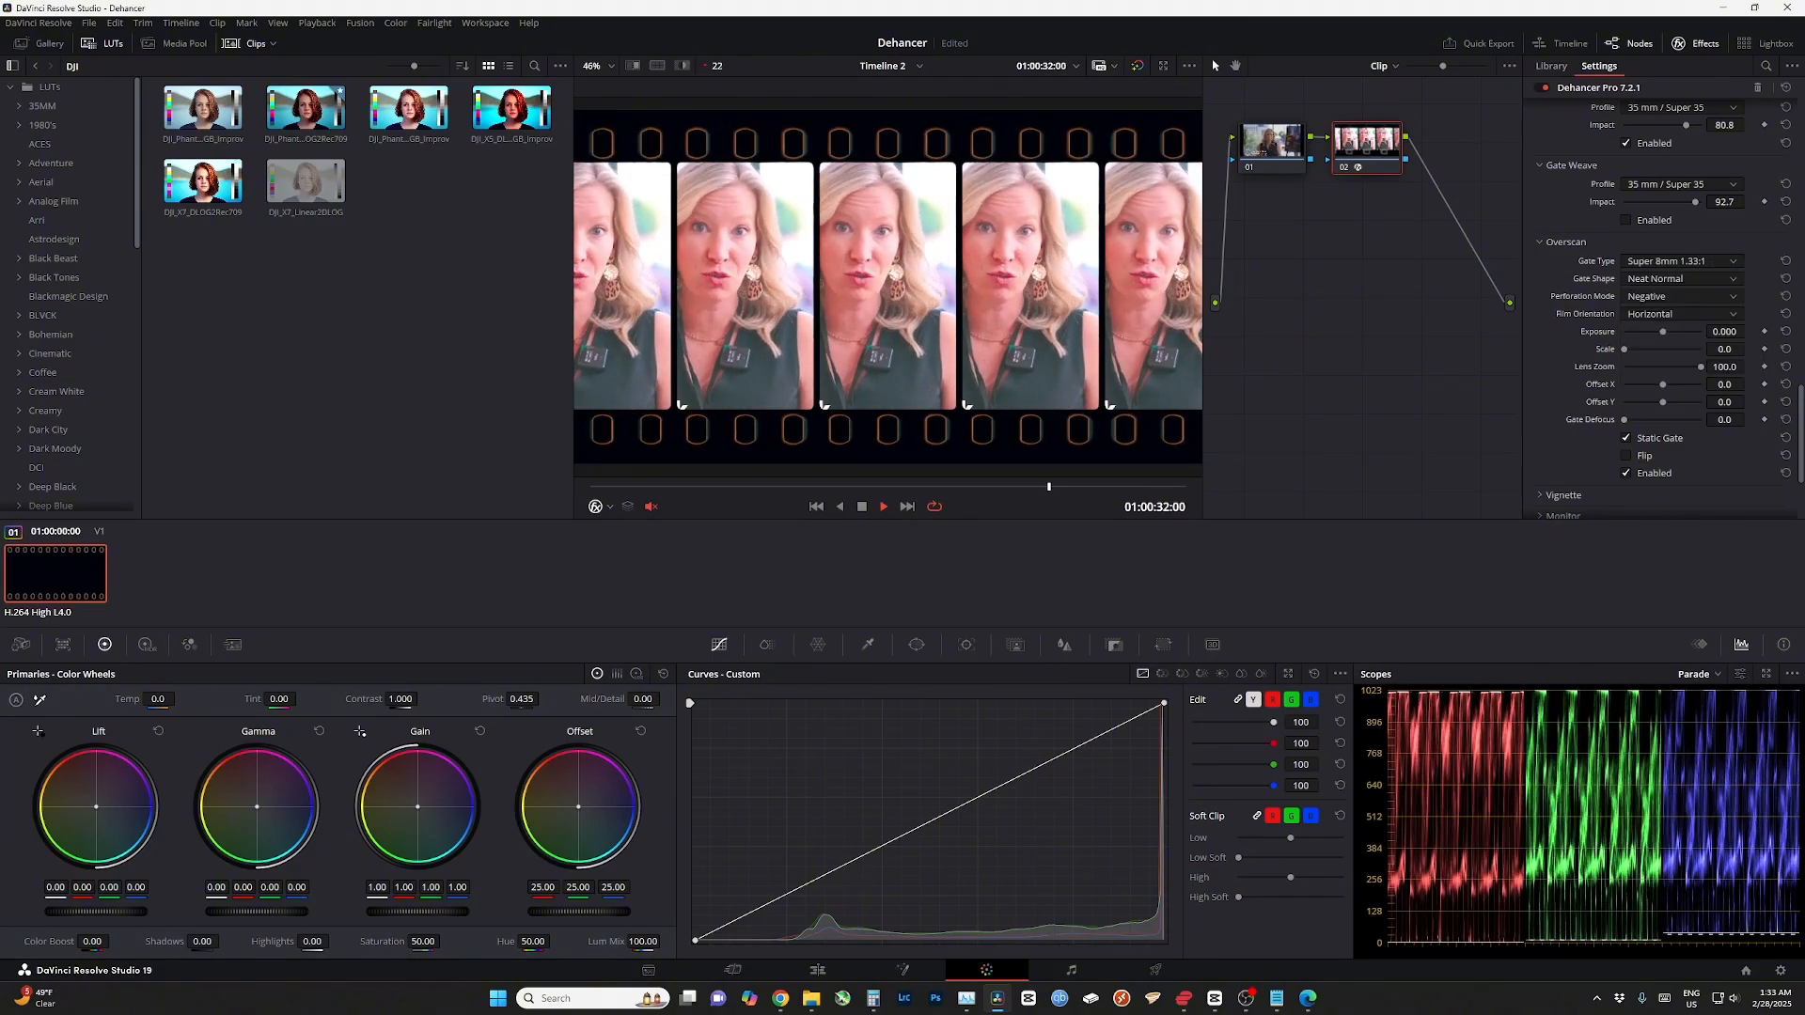
pyautogui.click(1681, 261)
pyautogui.click(1669, 325)
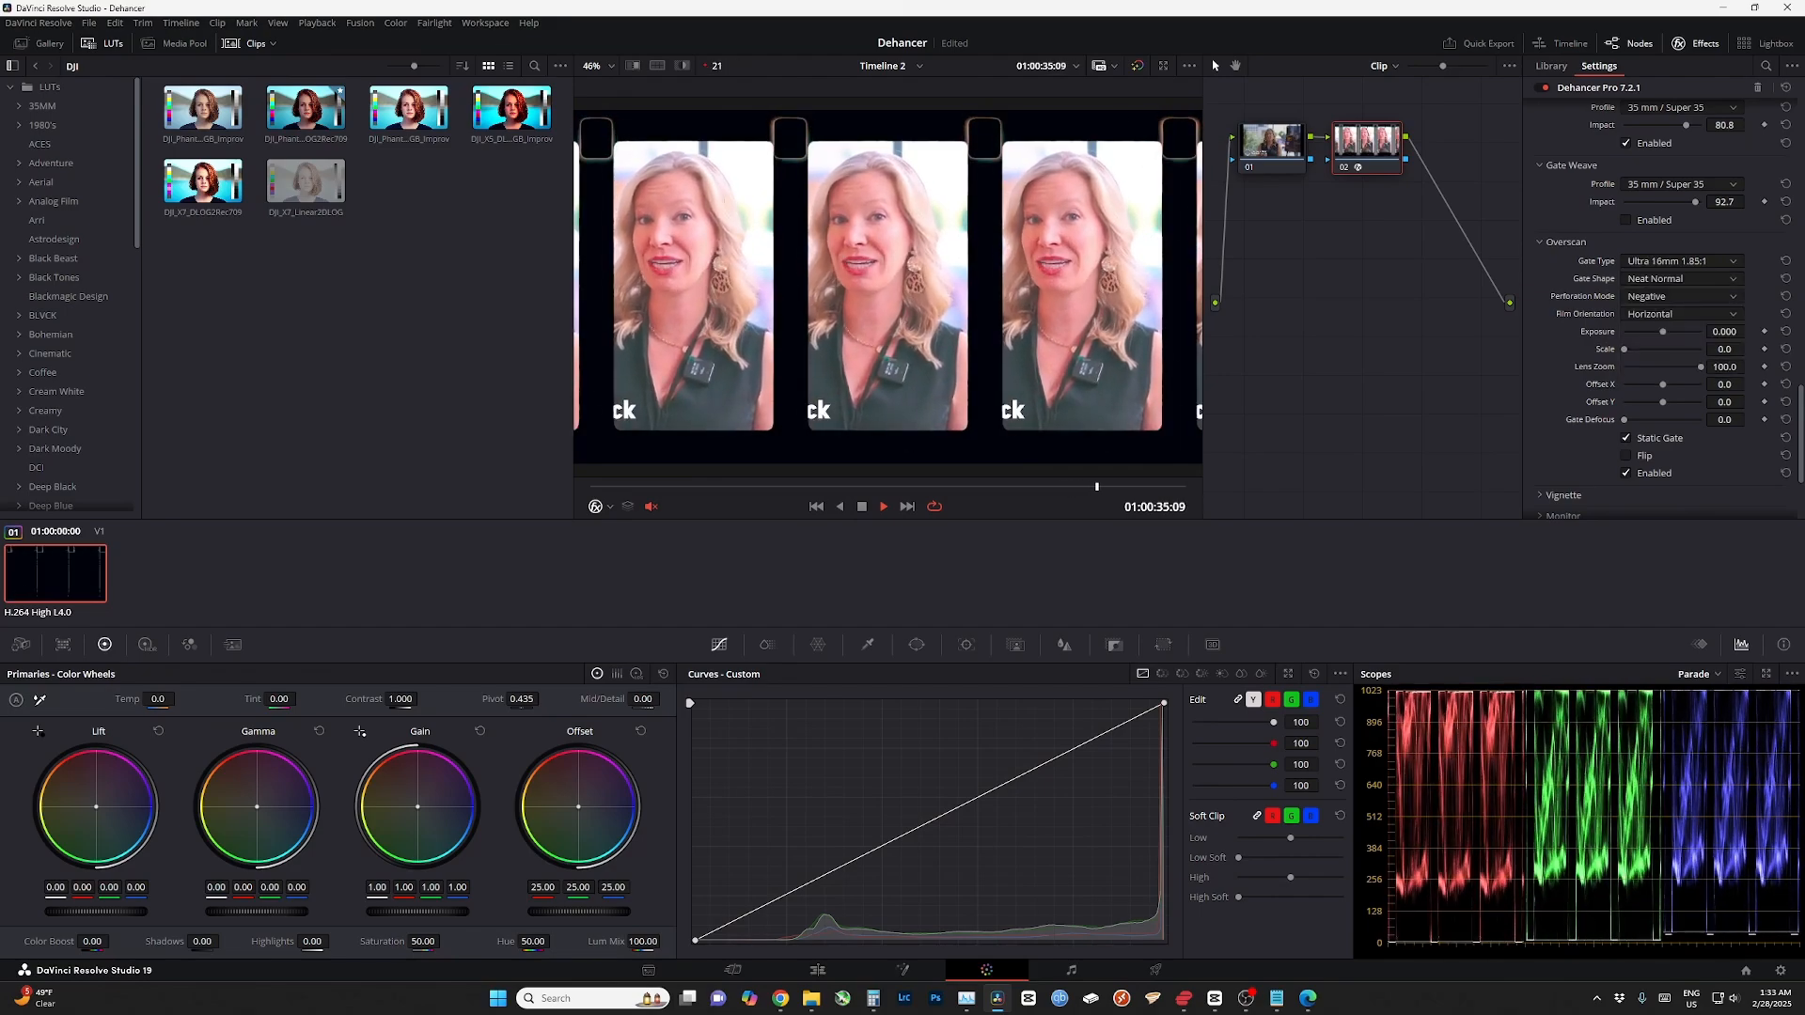
# - Try an Overscan Exposure of 1.890 and a Scale of 99.1, and undo both changes
pyautogui.moveTo(1663, 331); pyautogui.dragTo(1699, 330)
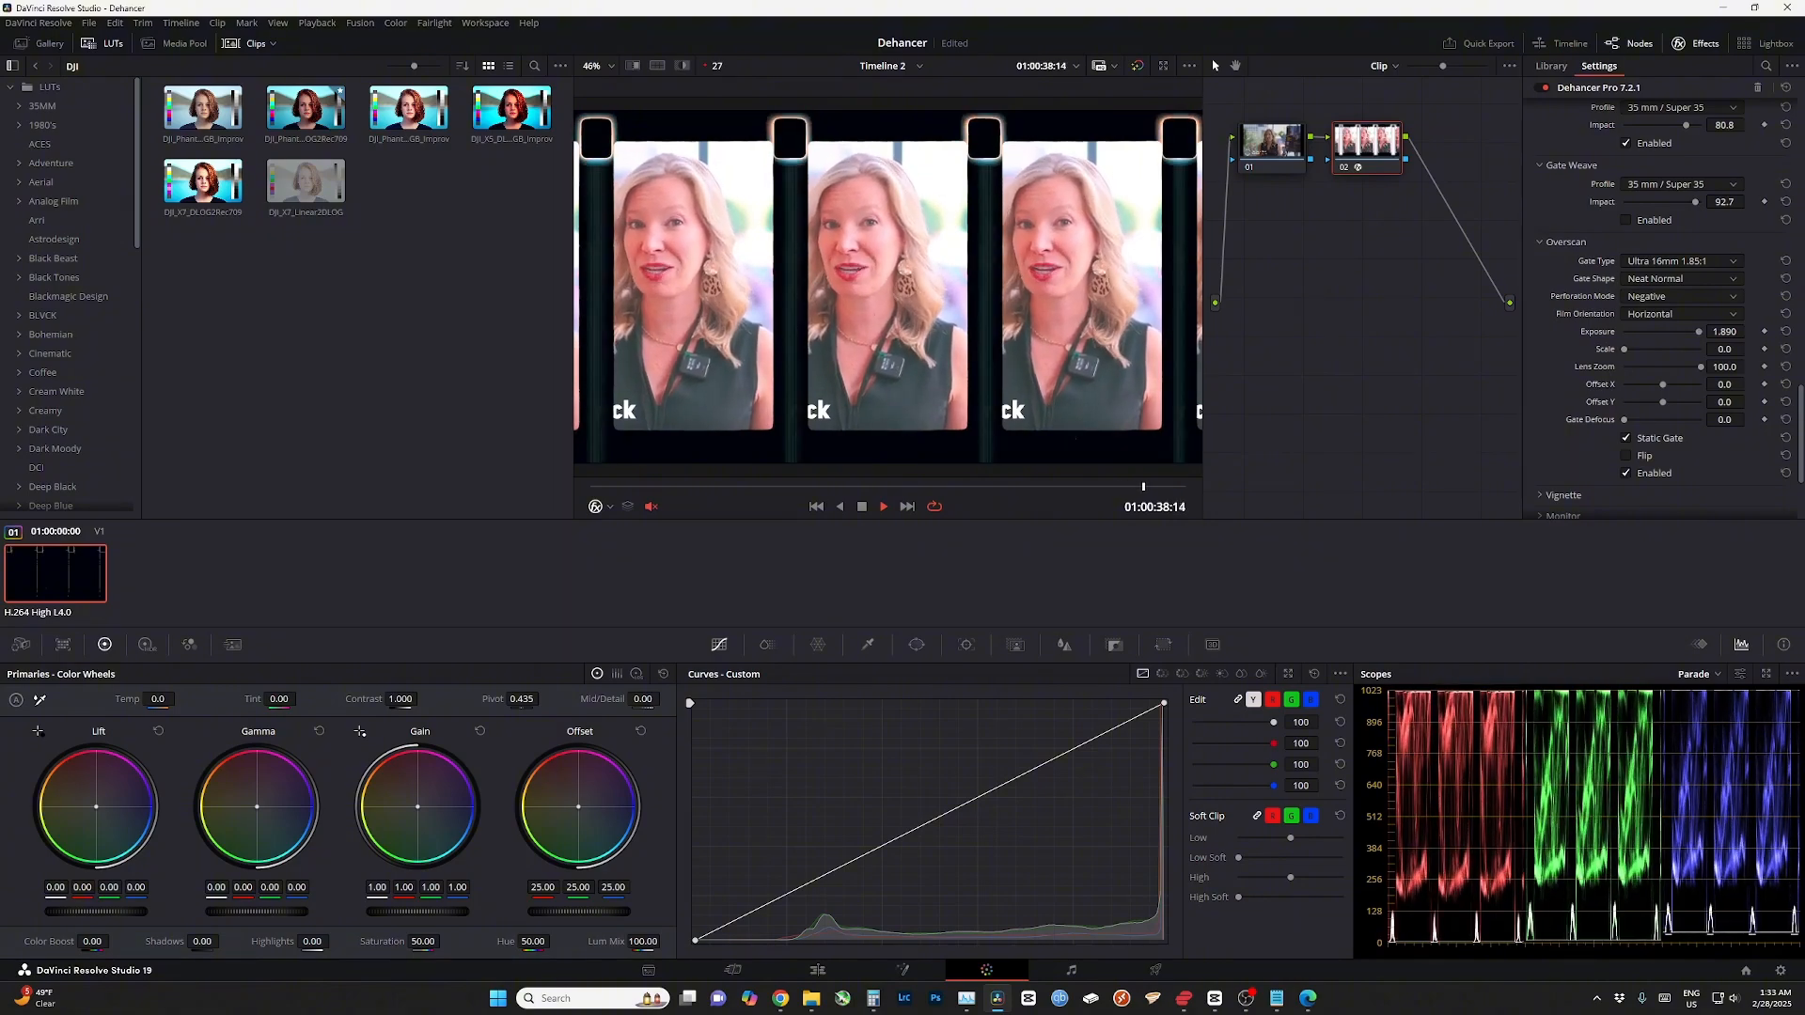
pyautogui.moveTo(1623, 349); pyautogui.dragTo(1691, 349)
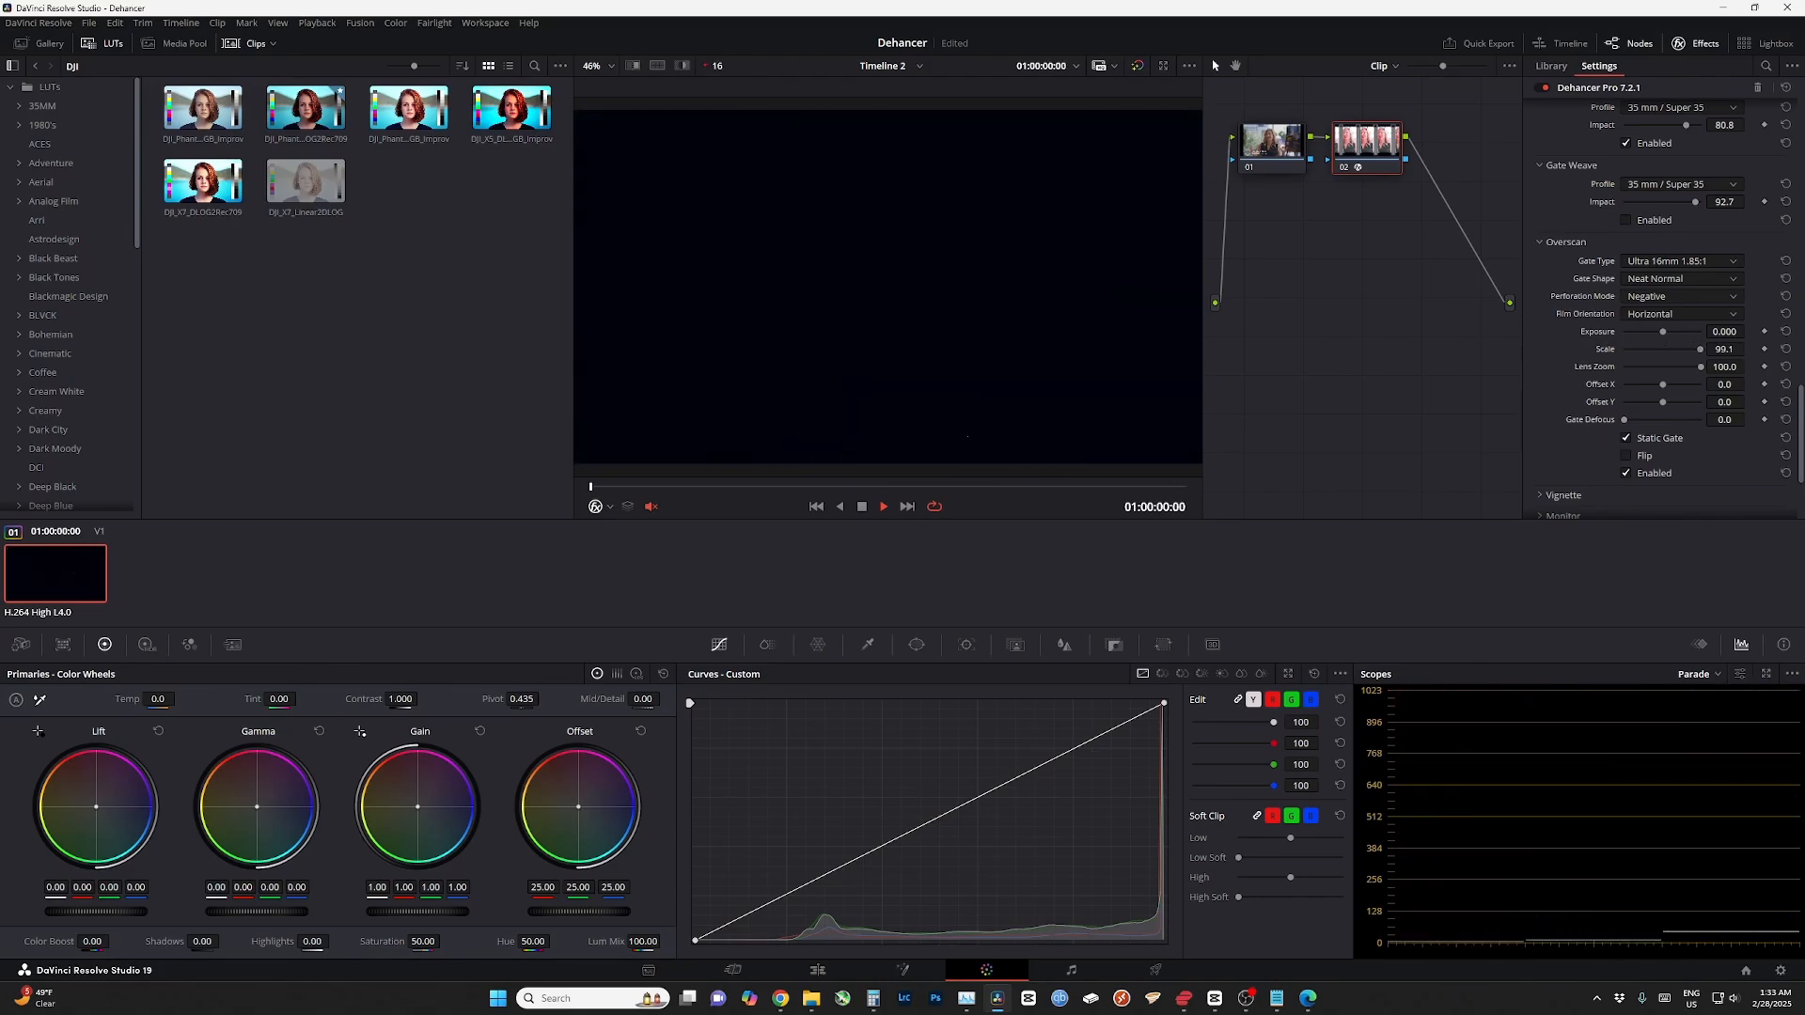
pyautogui.hotkey('ctrl', 'z')
pyautogui.hotkey('ctrl', 'z')
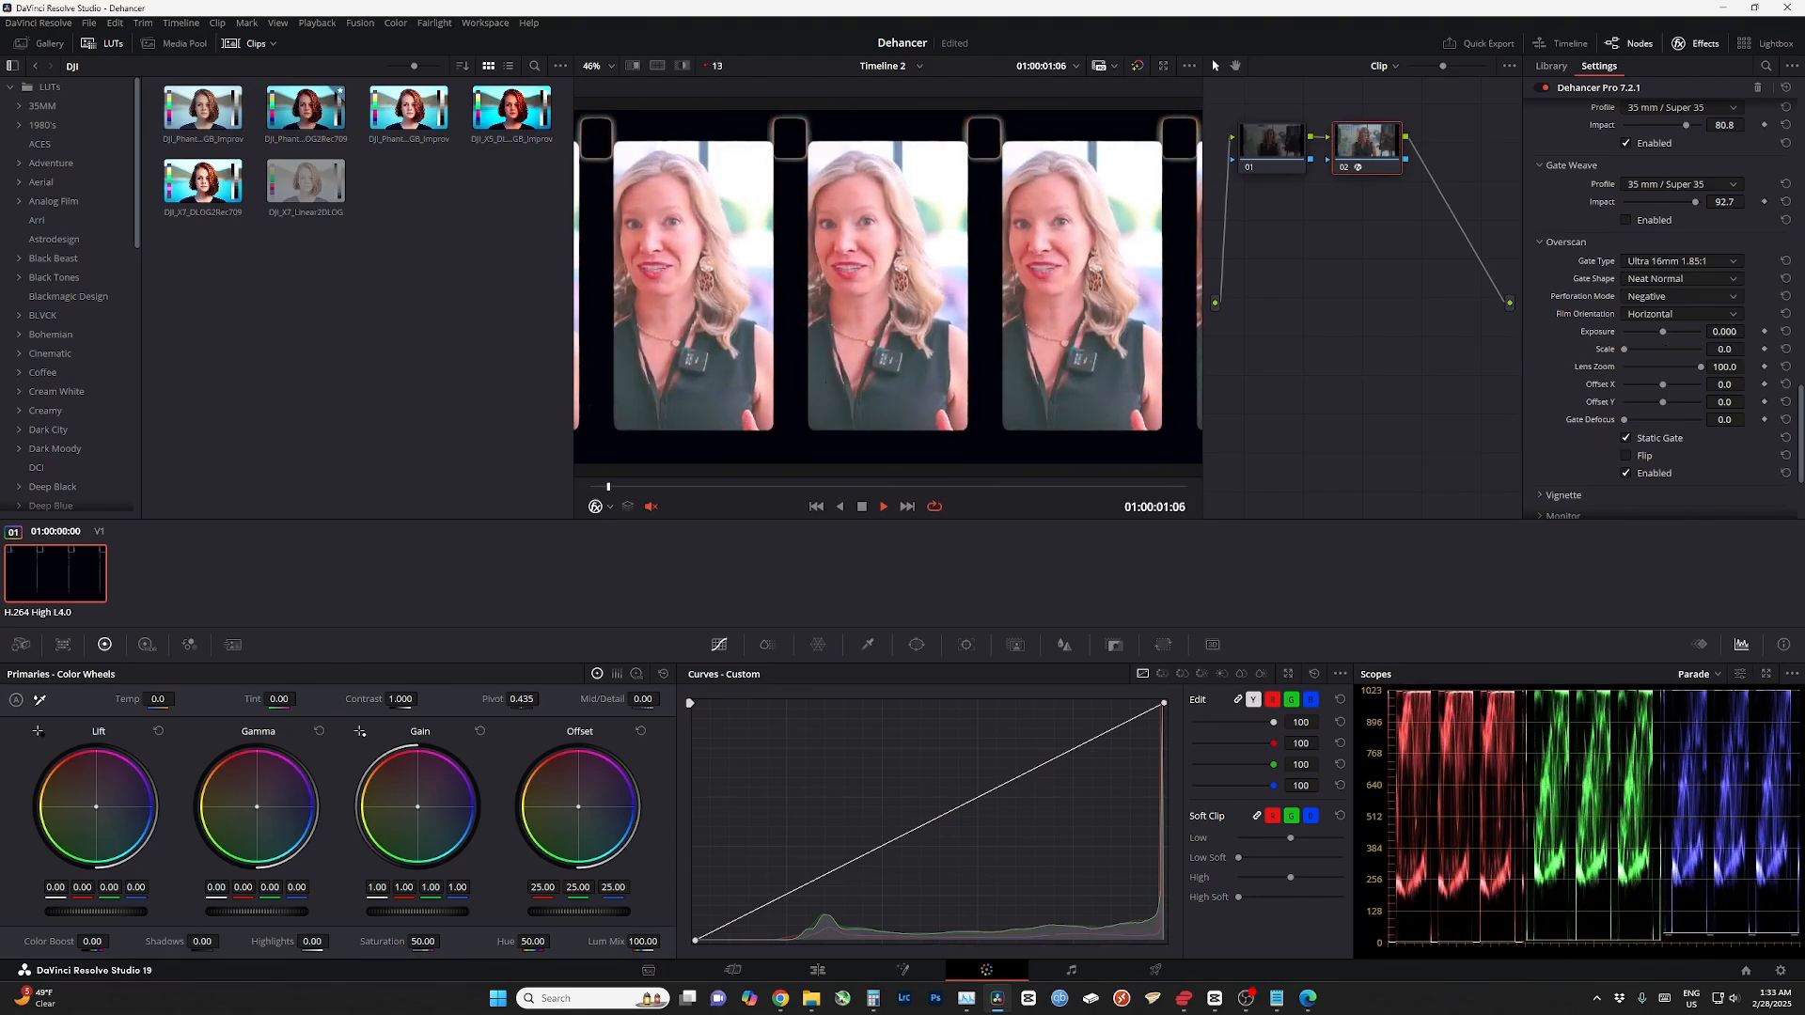
# - Try an Overscan Lens Zoom of 5.5 and an Offset Y of -57.8, and undo these changes
pyautogui.hotkey('ctrl', 'z')
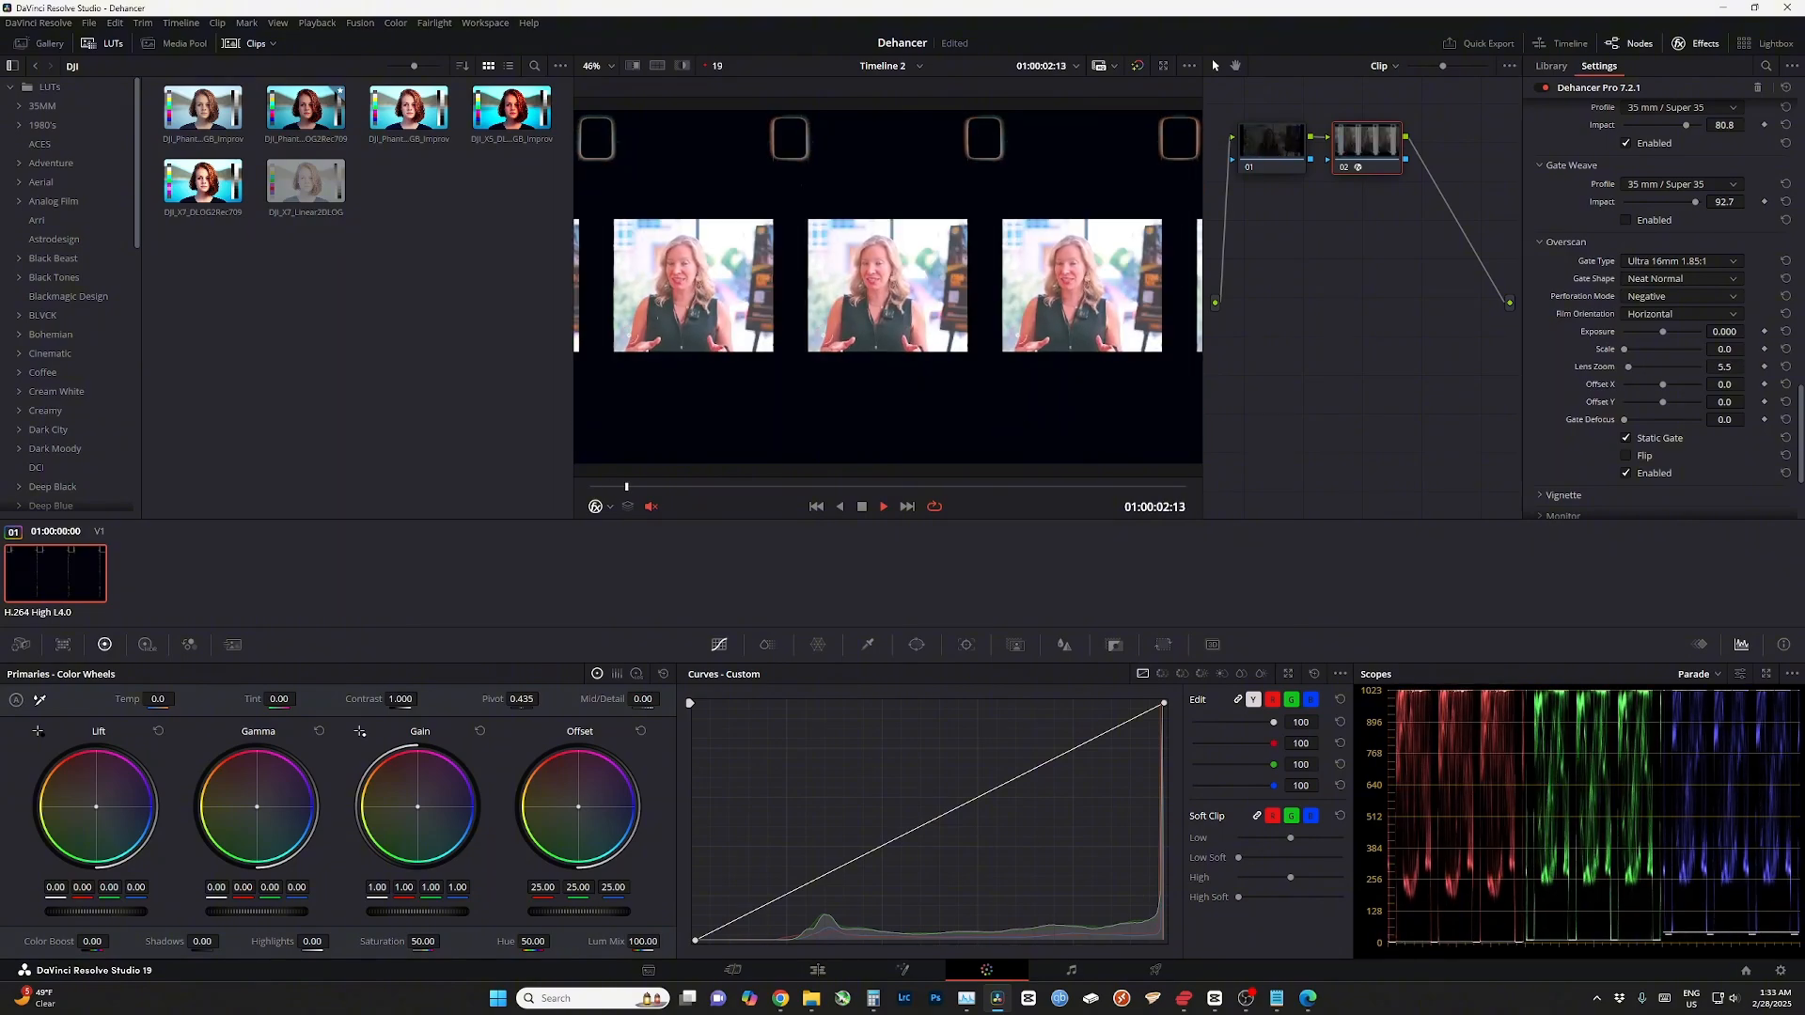
pyautogui.hotkey('ctrl', 'z')
pyautogui.hotkey('ctrl', 'z')
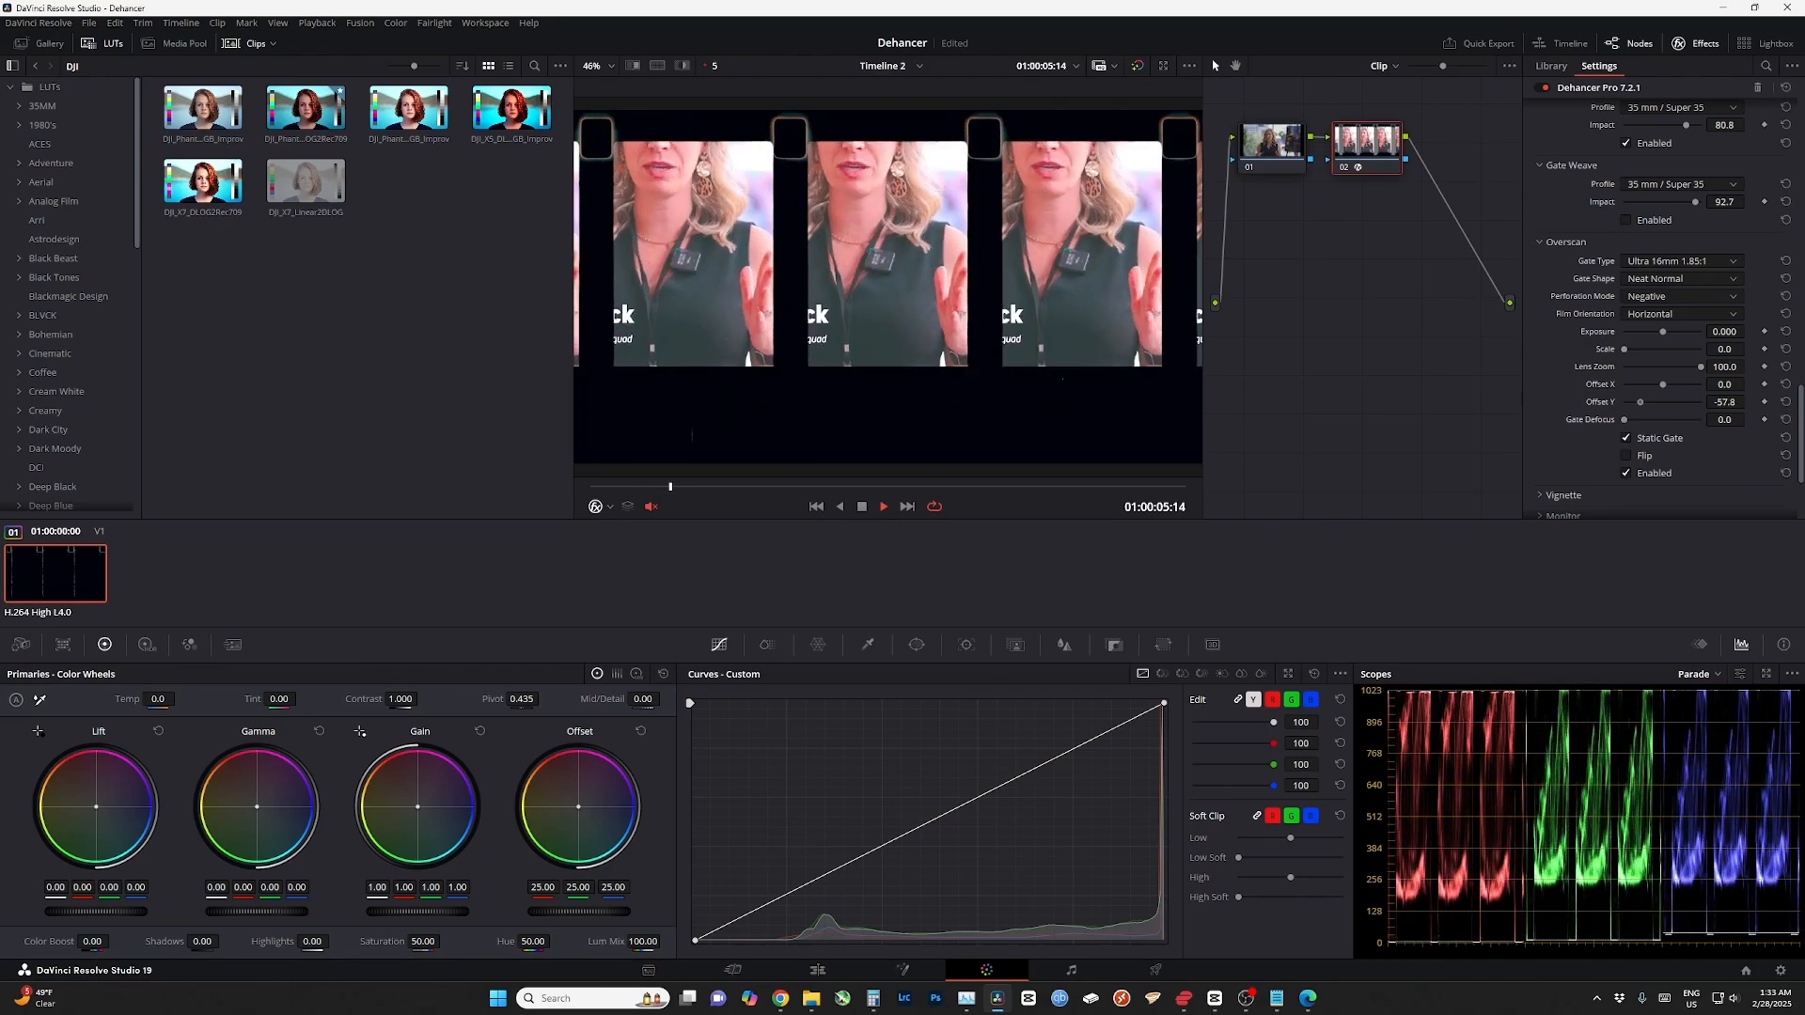
pyautogui.hotkey('ctrl', 'z')
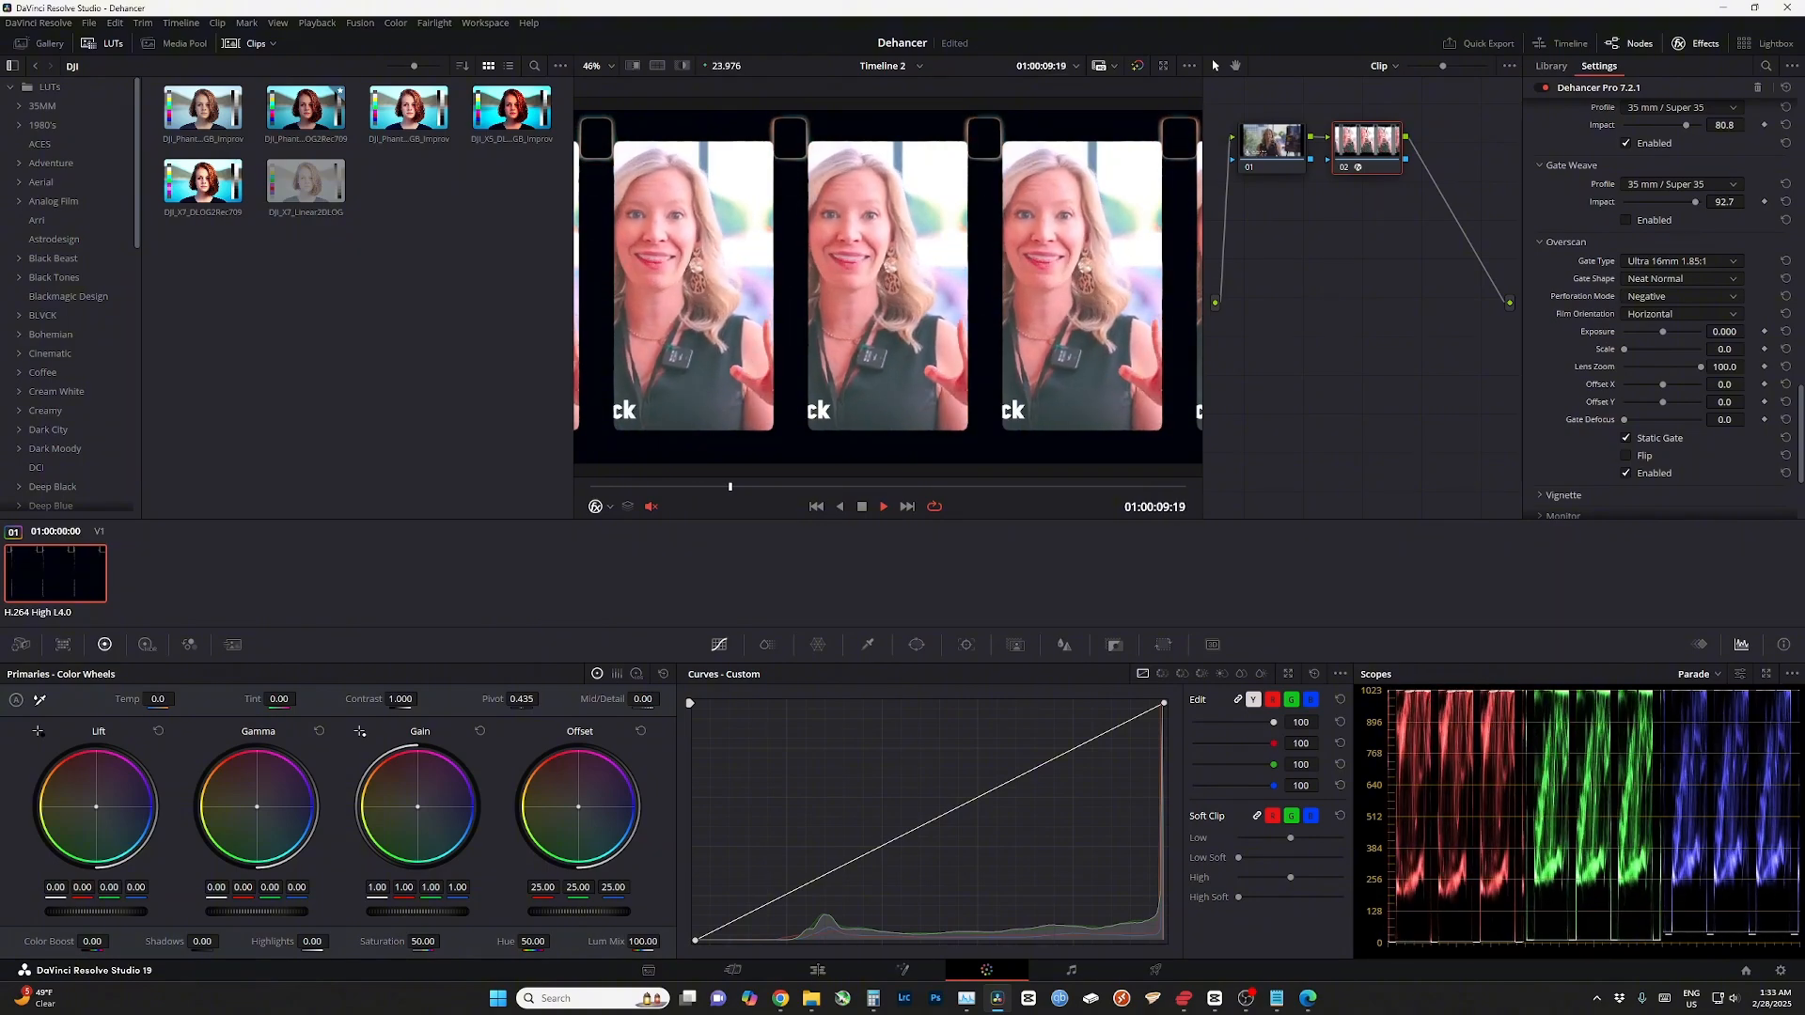
pyautogui.hotkey('ctrl', 'z')
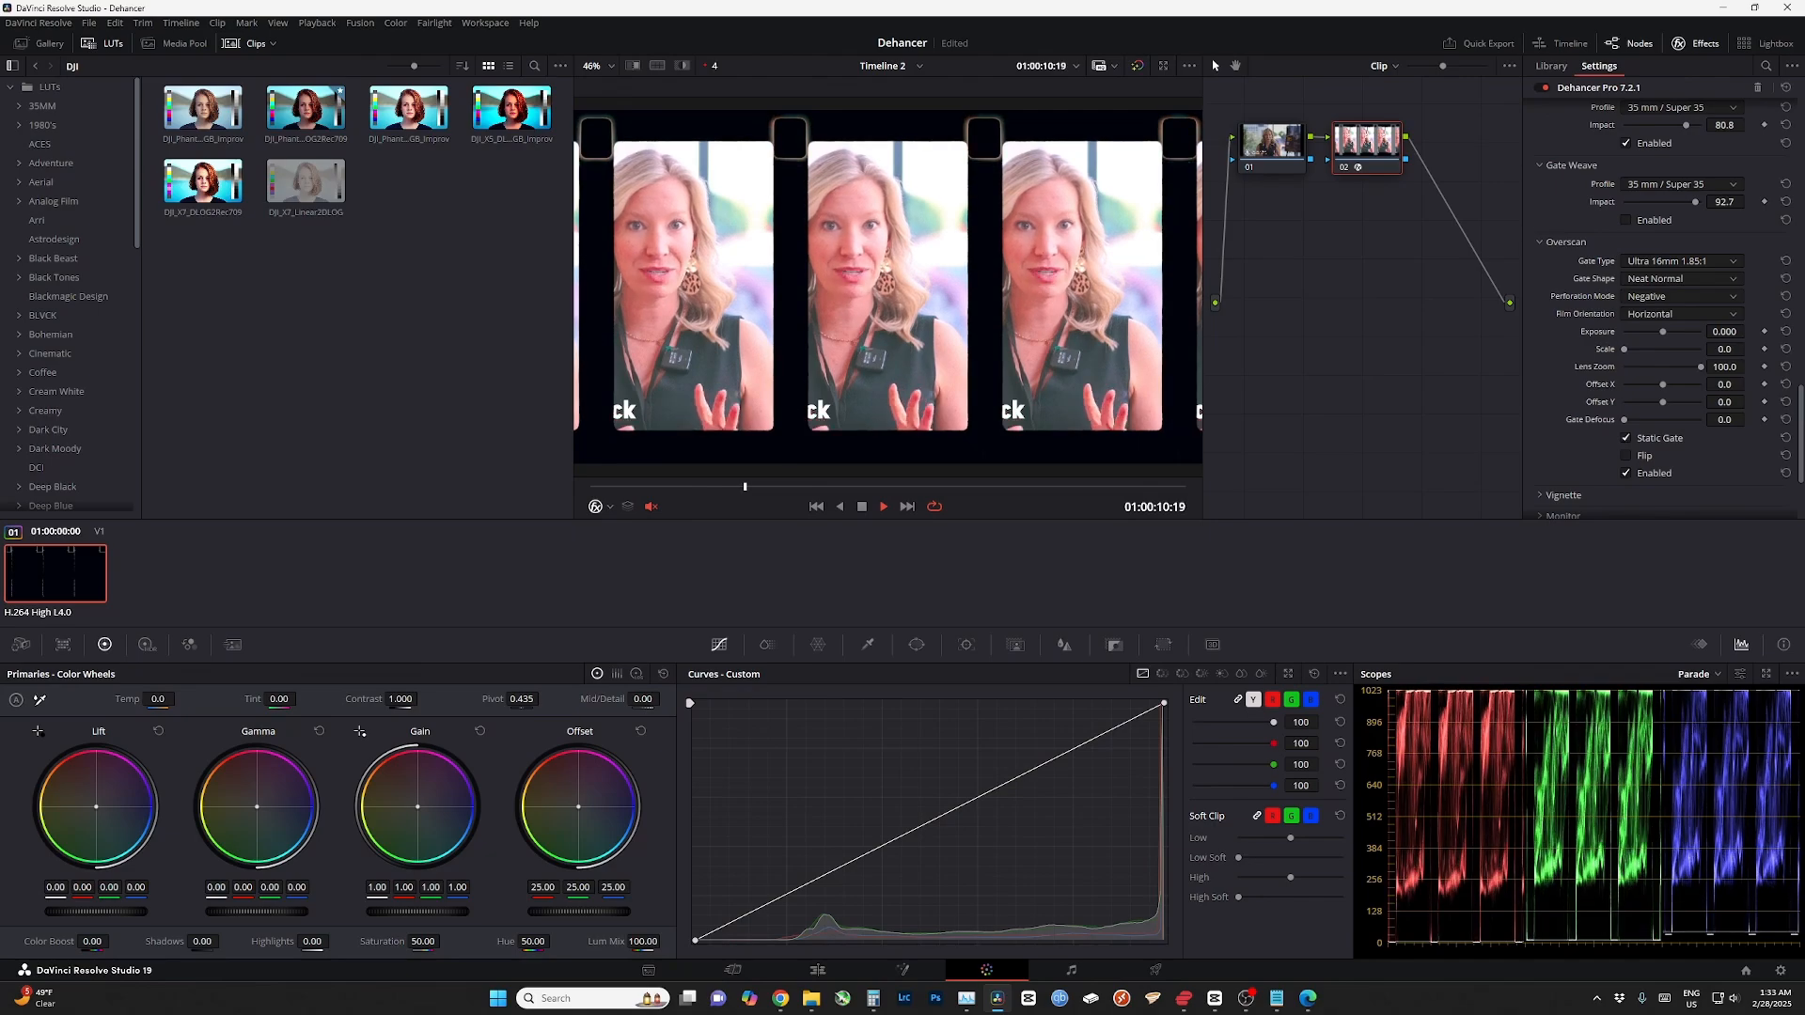
# - Try the Flip option on the overscan gate, and leave both Flip and Overscan disabled
pyautogui.hotkey('ctrl', 'z')
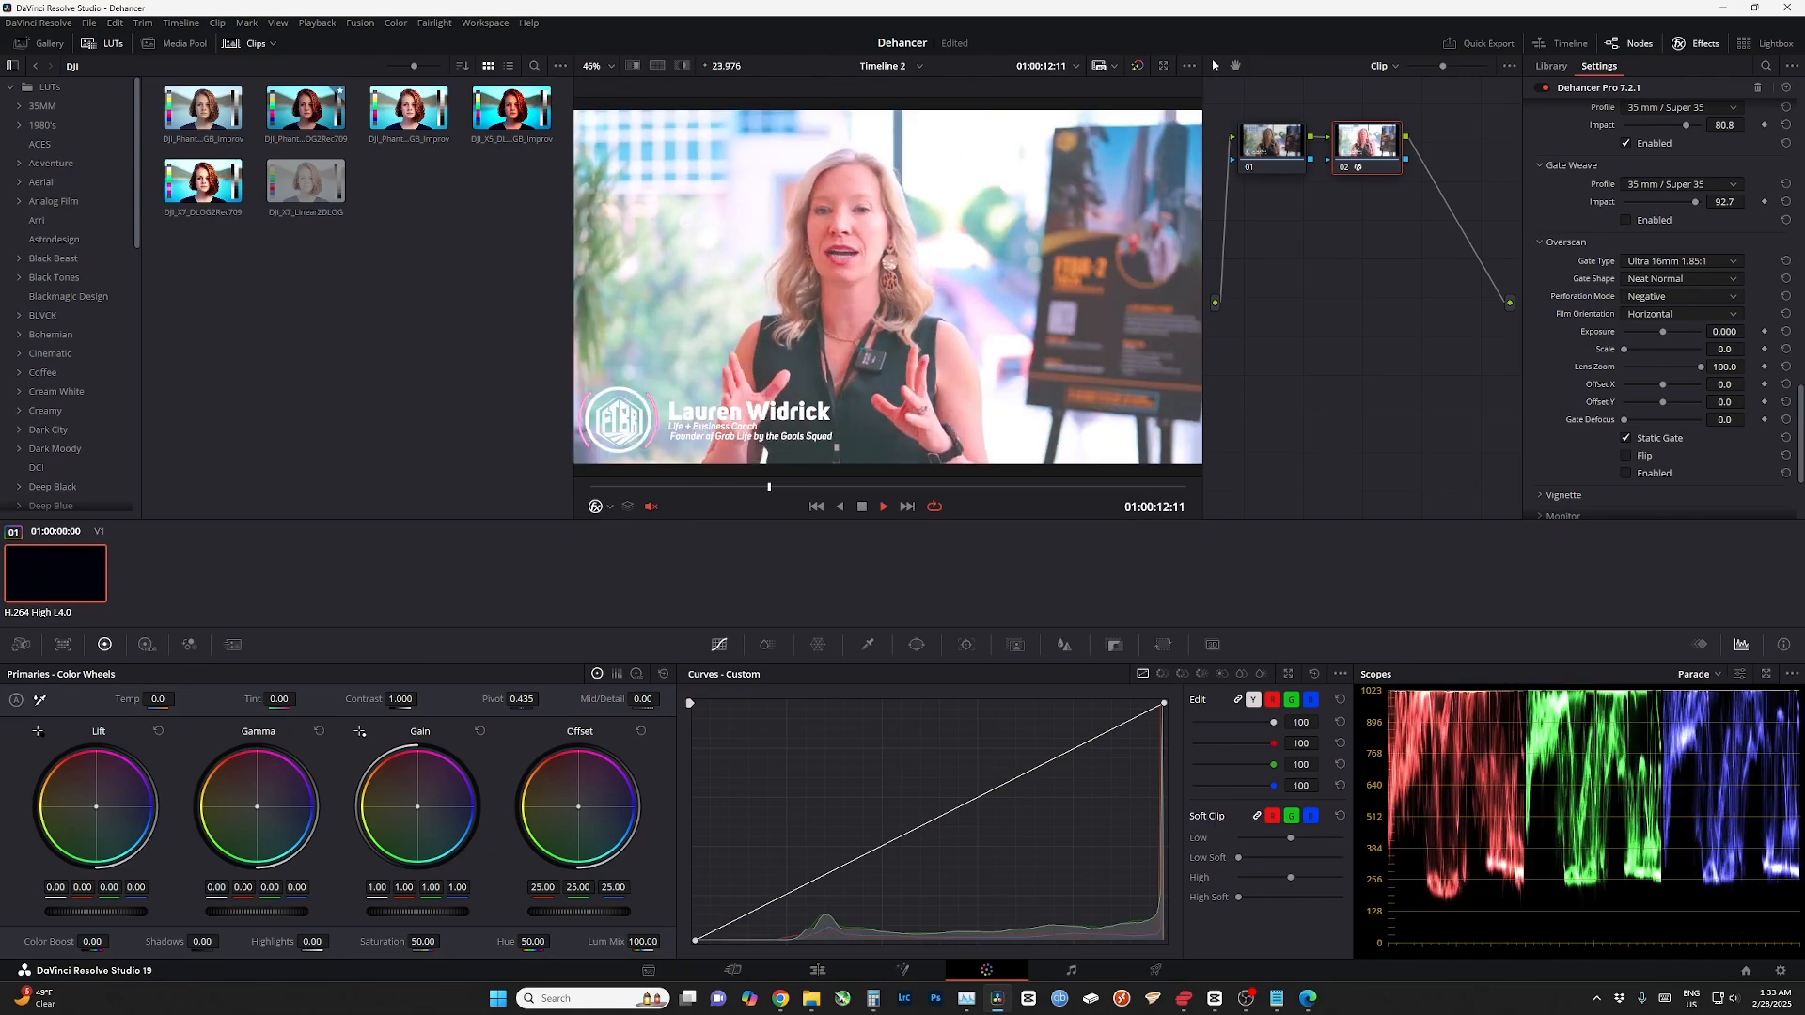
pyautogui.scroll(-1, 1663, 310)
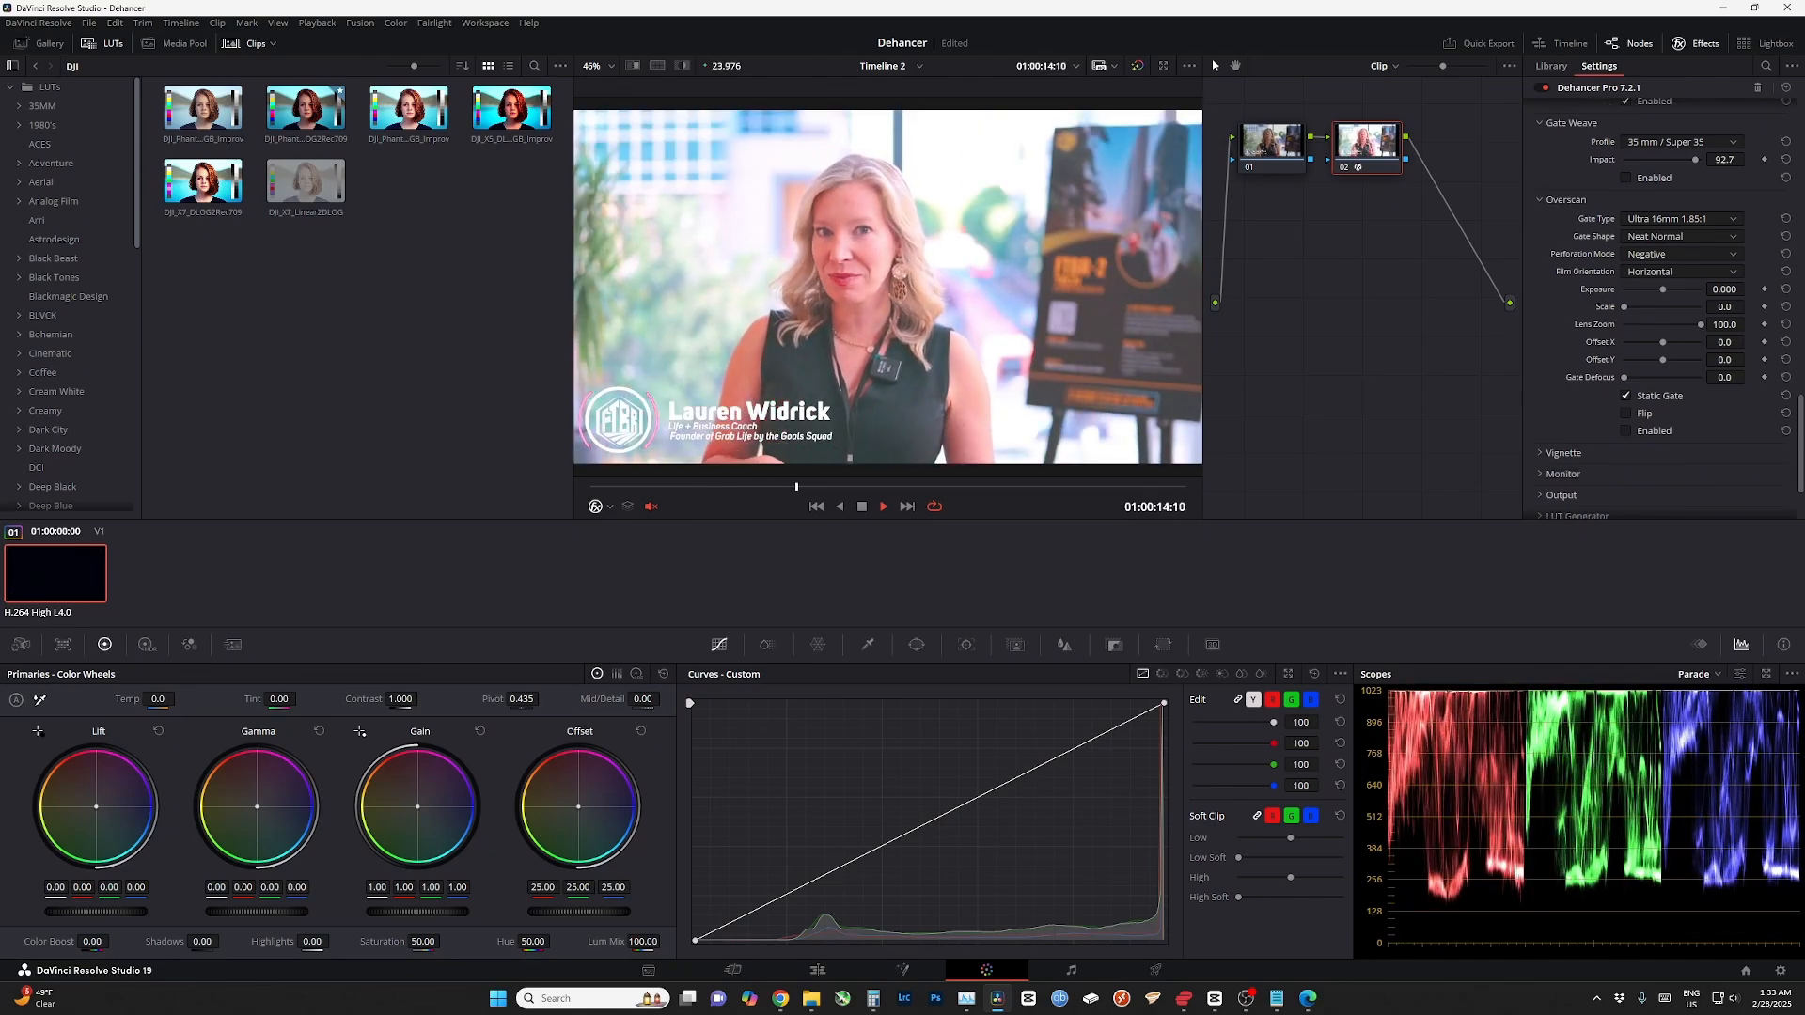
pyautogui.hotkey('ctrl', 'shift', 'z')
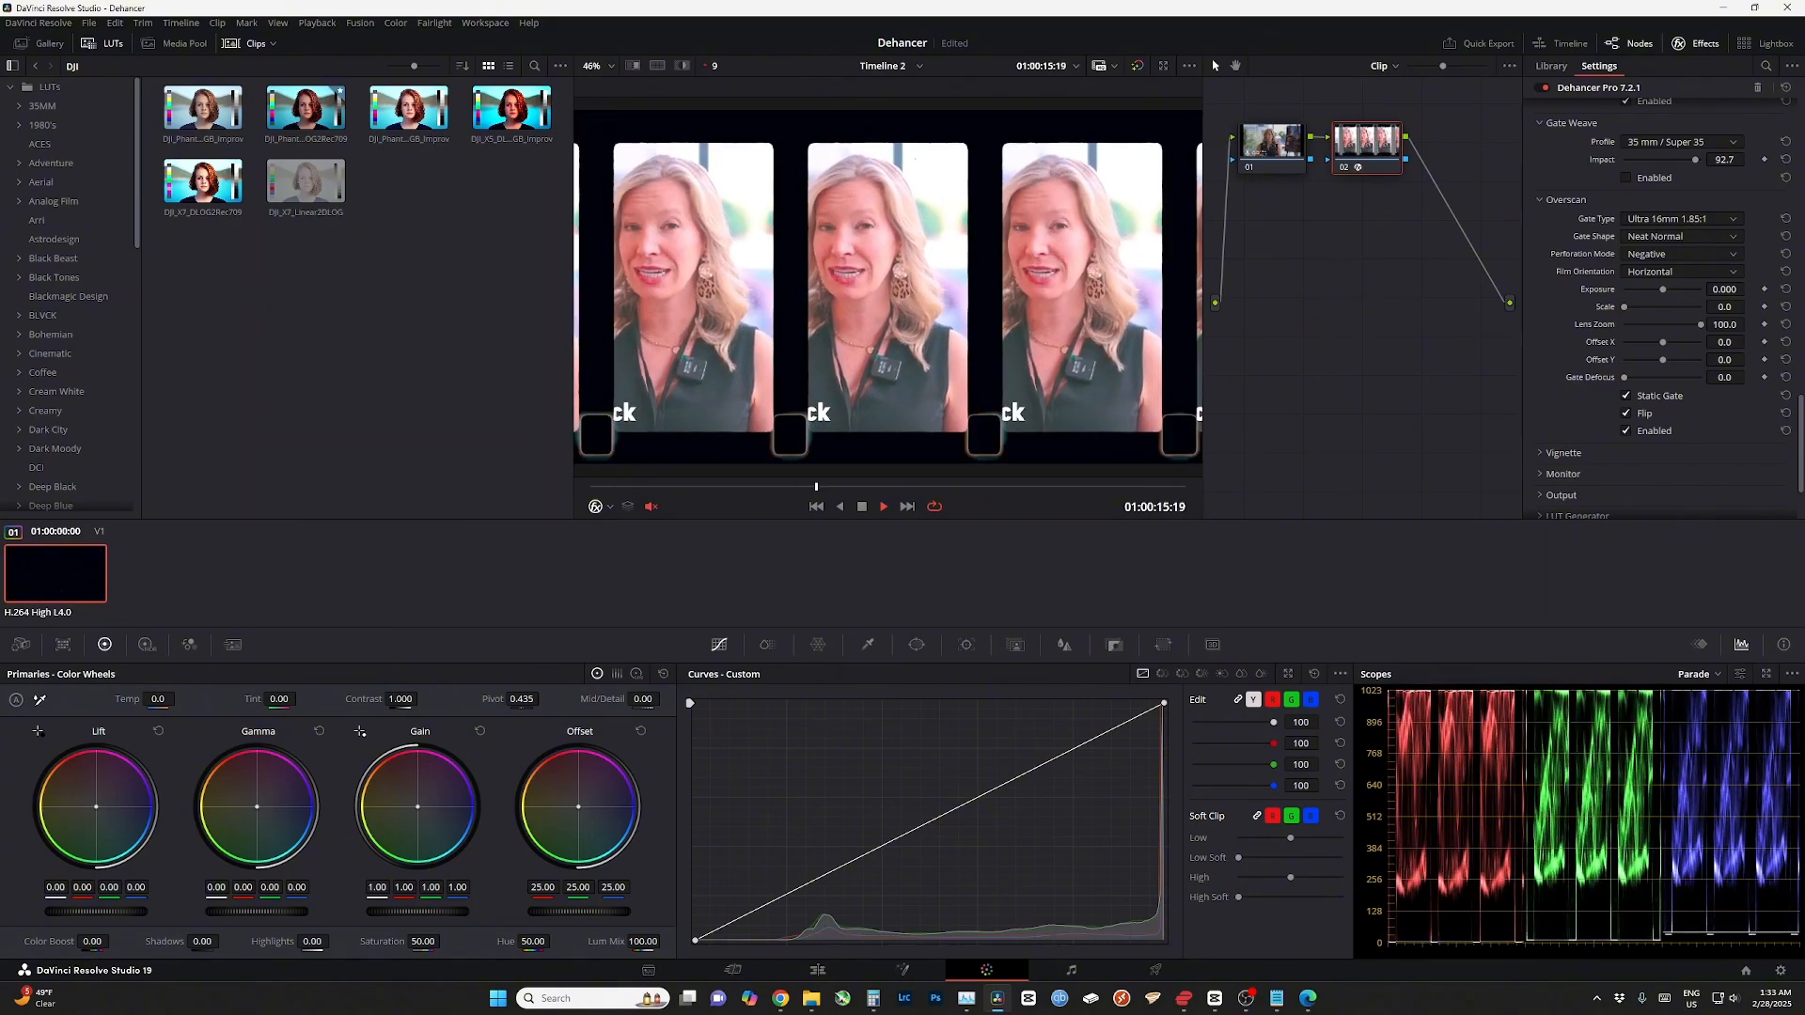
pyautogui.hotkey('ctrl', 'z')
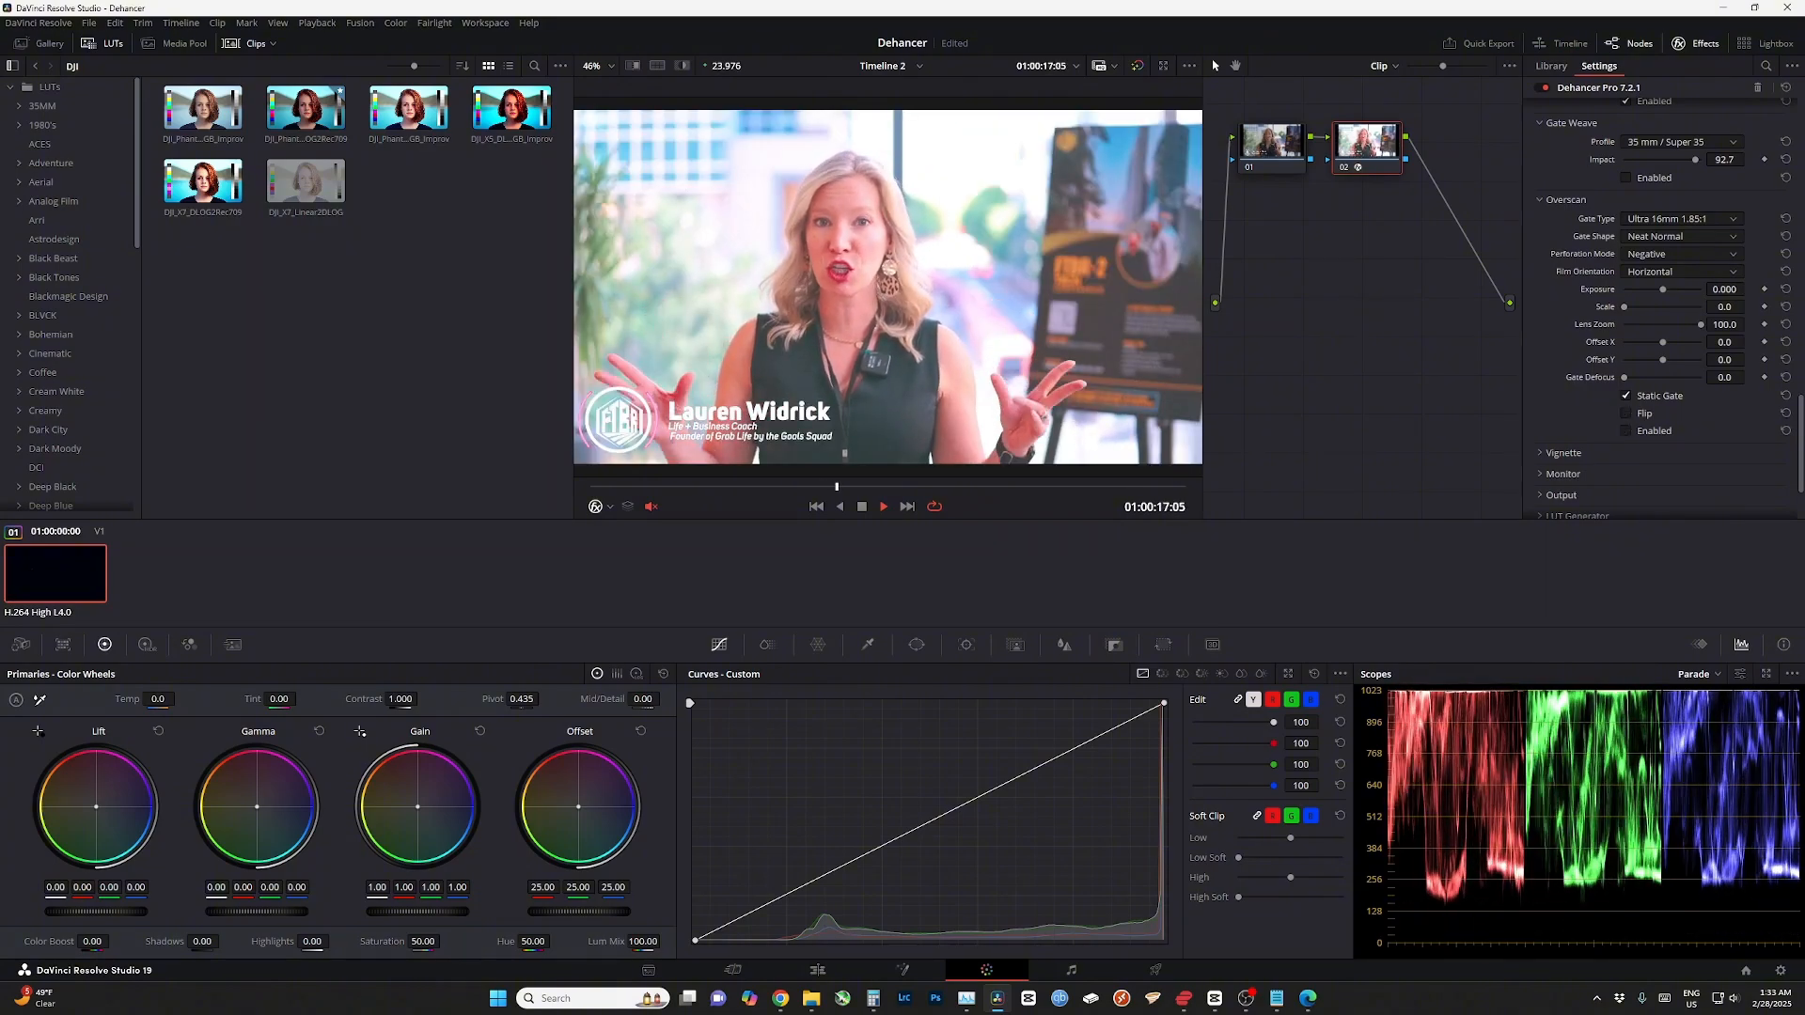
# - Enable the Vignette and set its Exposure to -1.082
pyautogui.click(1562, 452)
pyautogui.scroll(-2, 1663, 310)
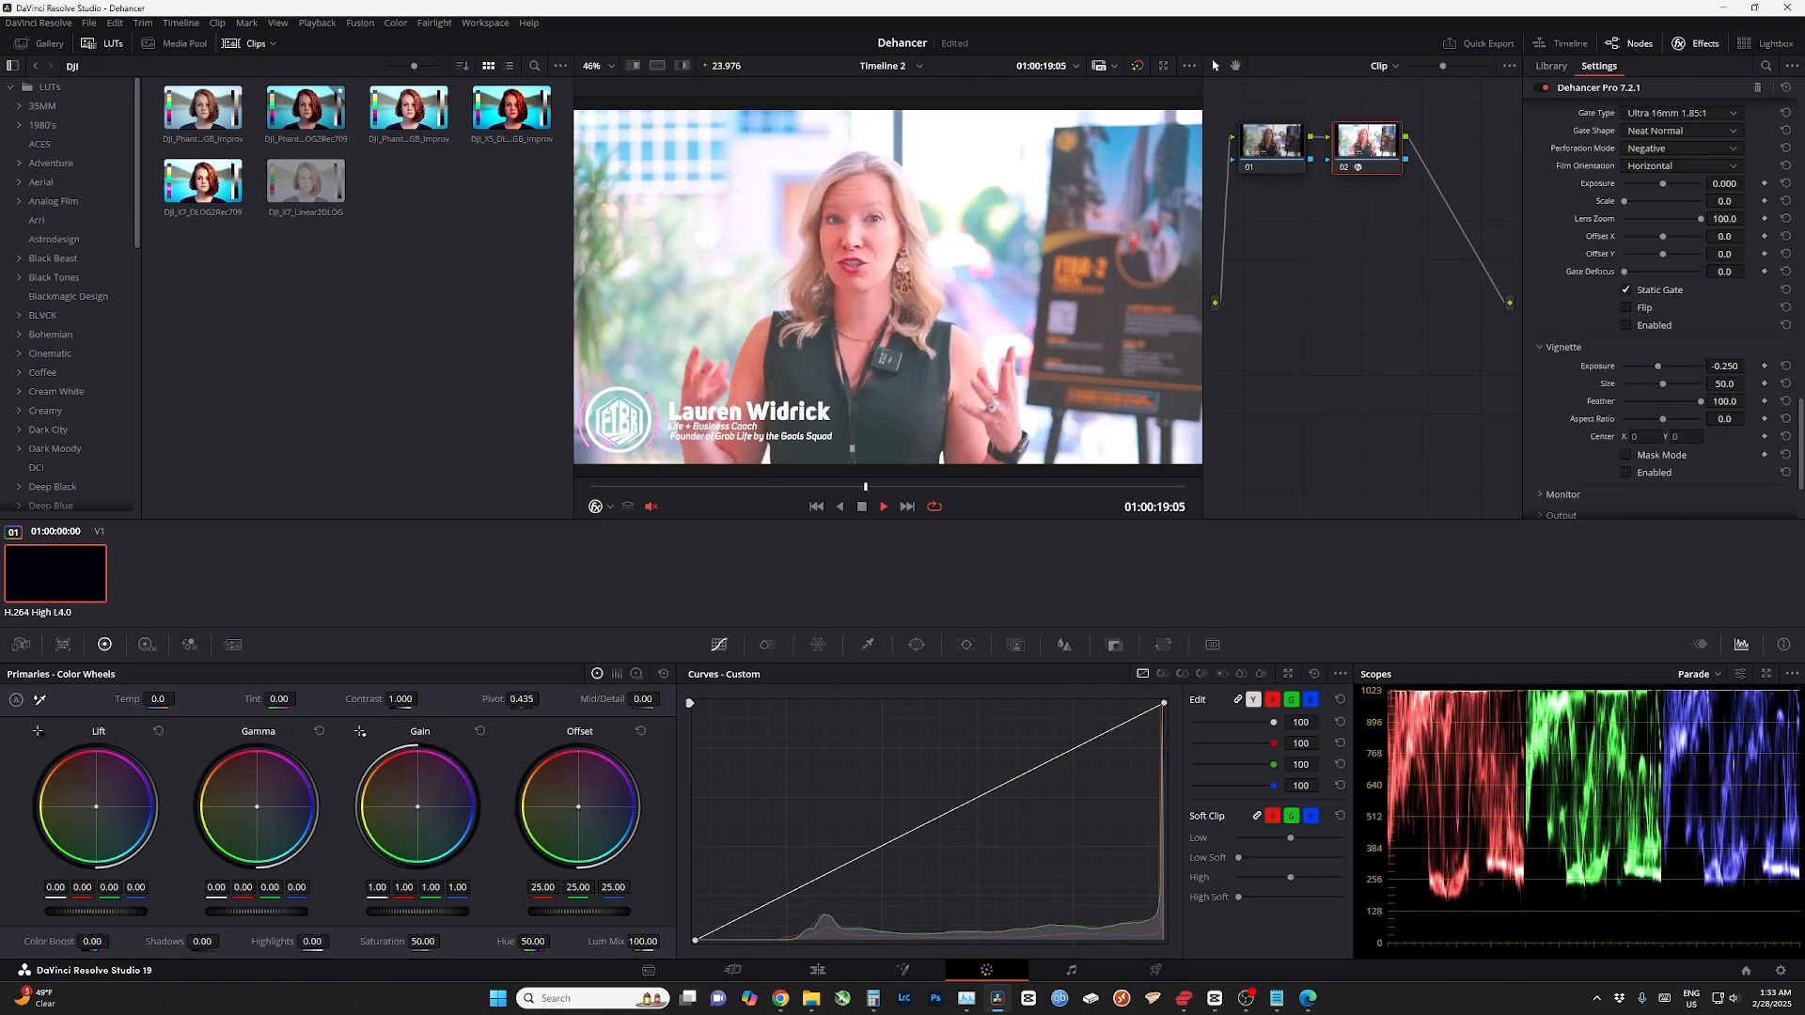
pyautogui.scroll(-1, 1664, 301)
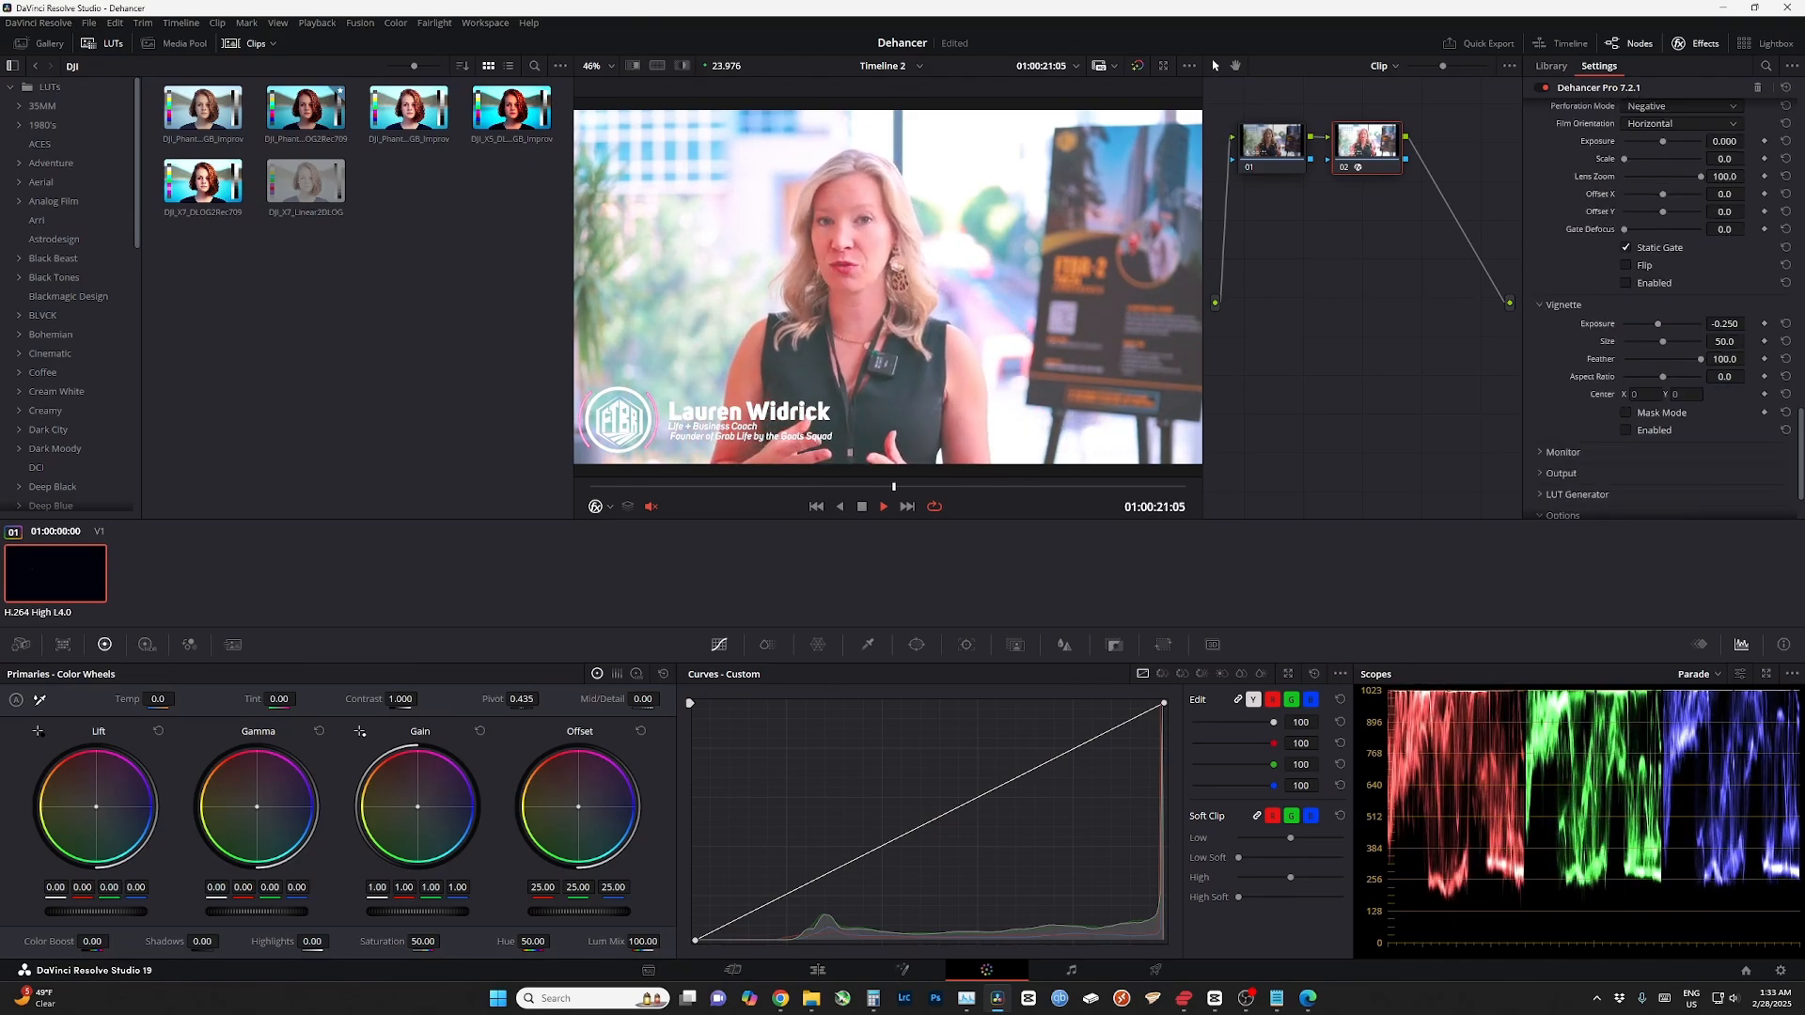
pyautogui.moveTo(1660, 323); pyautogui.dragTo(1623, 323)
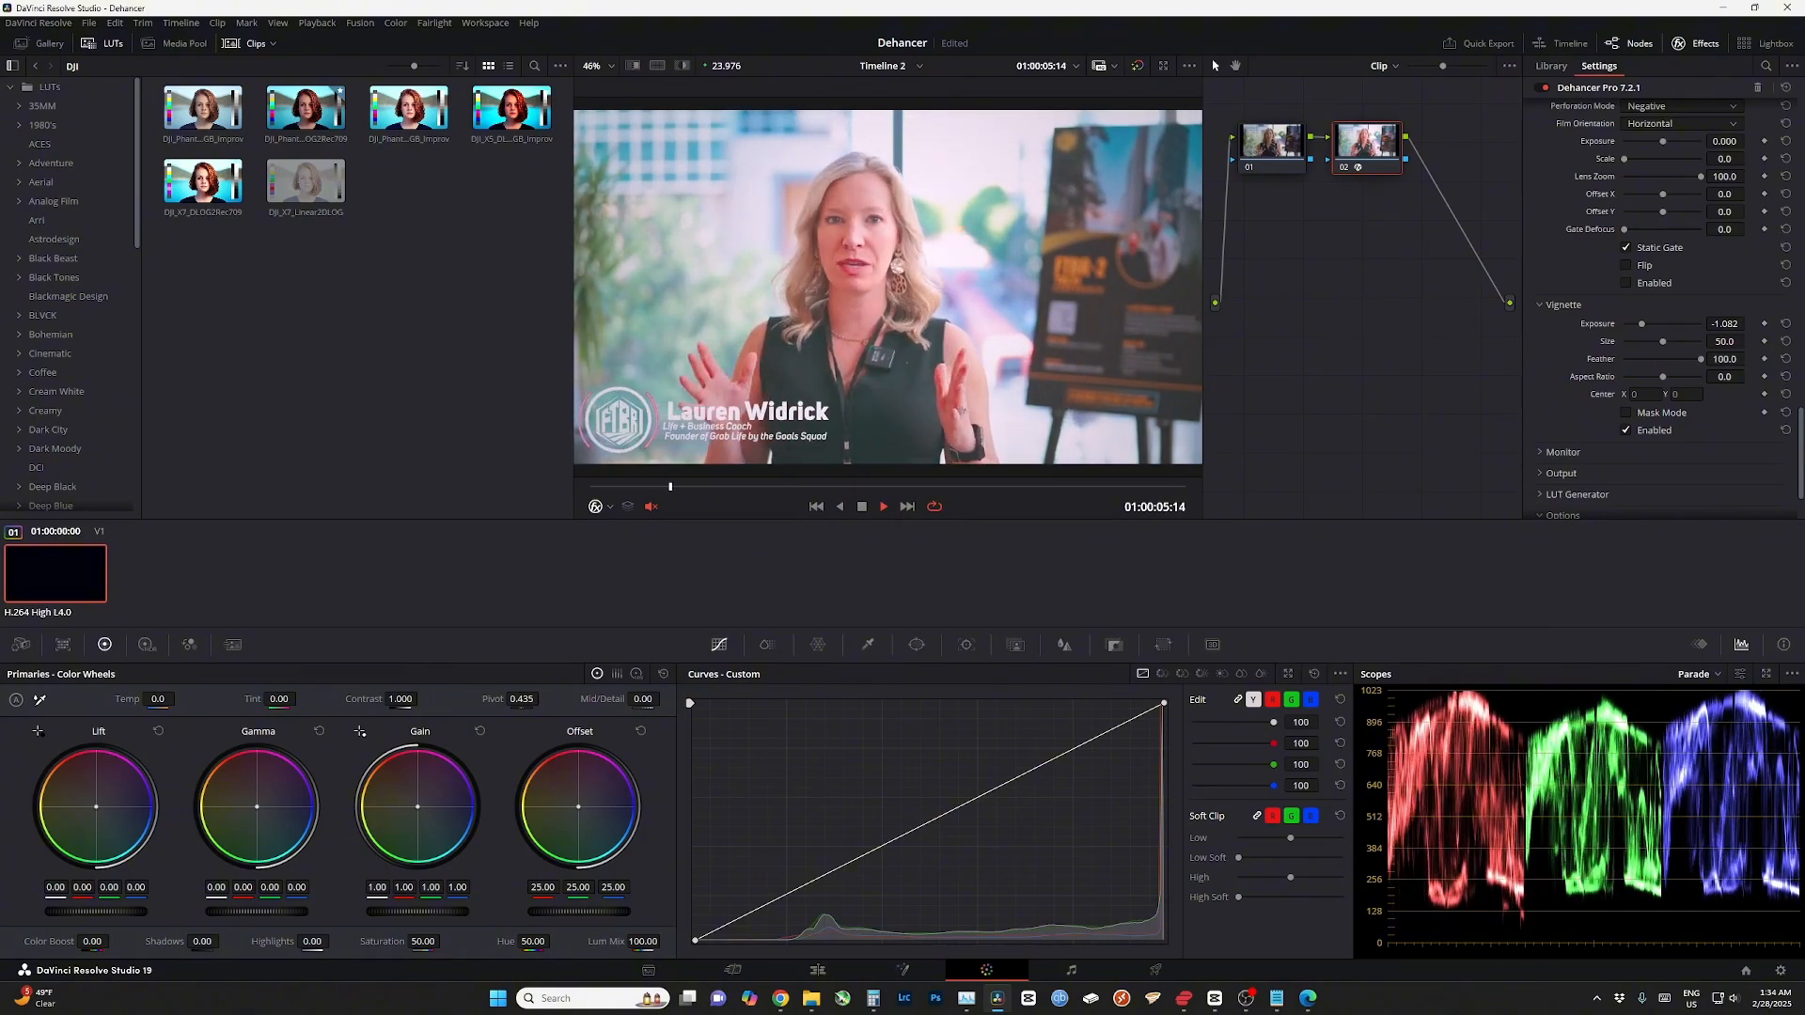
# - Check the image with False Color IRE, 16 zones and Clipping Indication, turn both off, and expand the Output section
pyautogui.scroll(-1, 1669, 307)
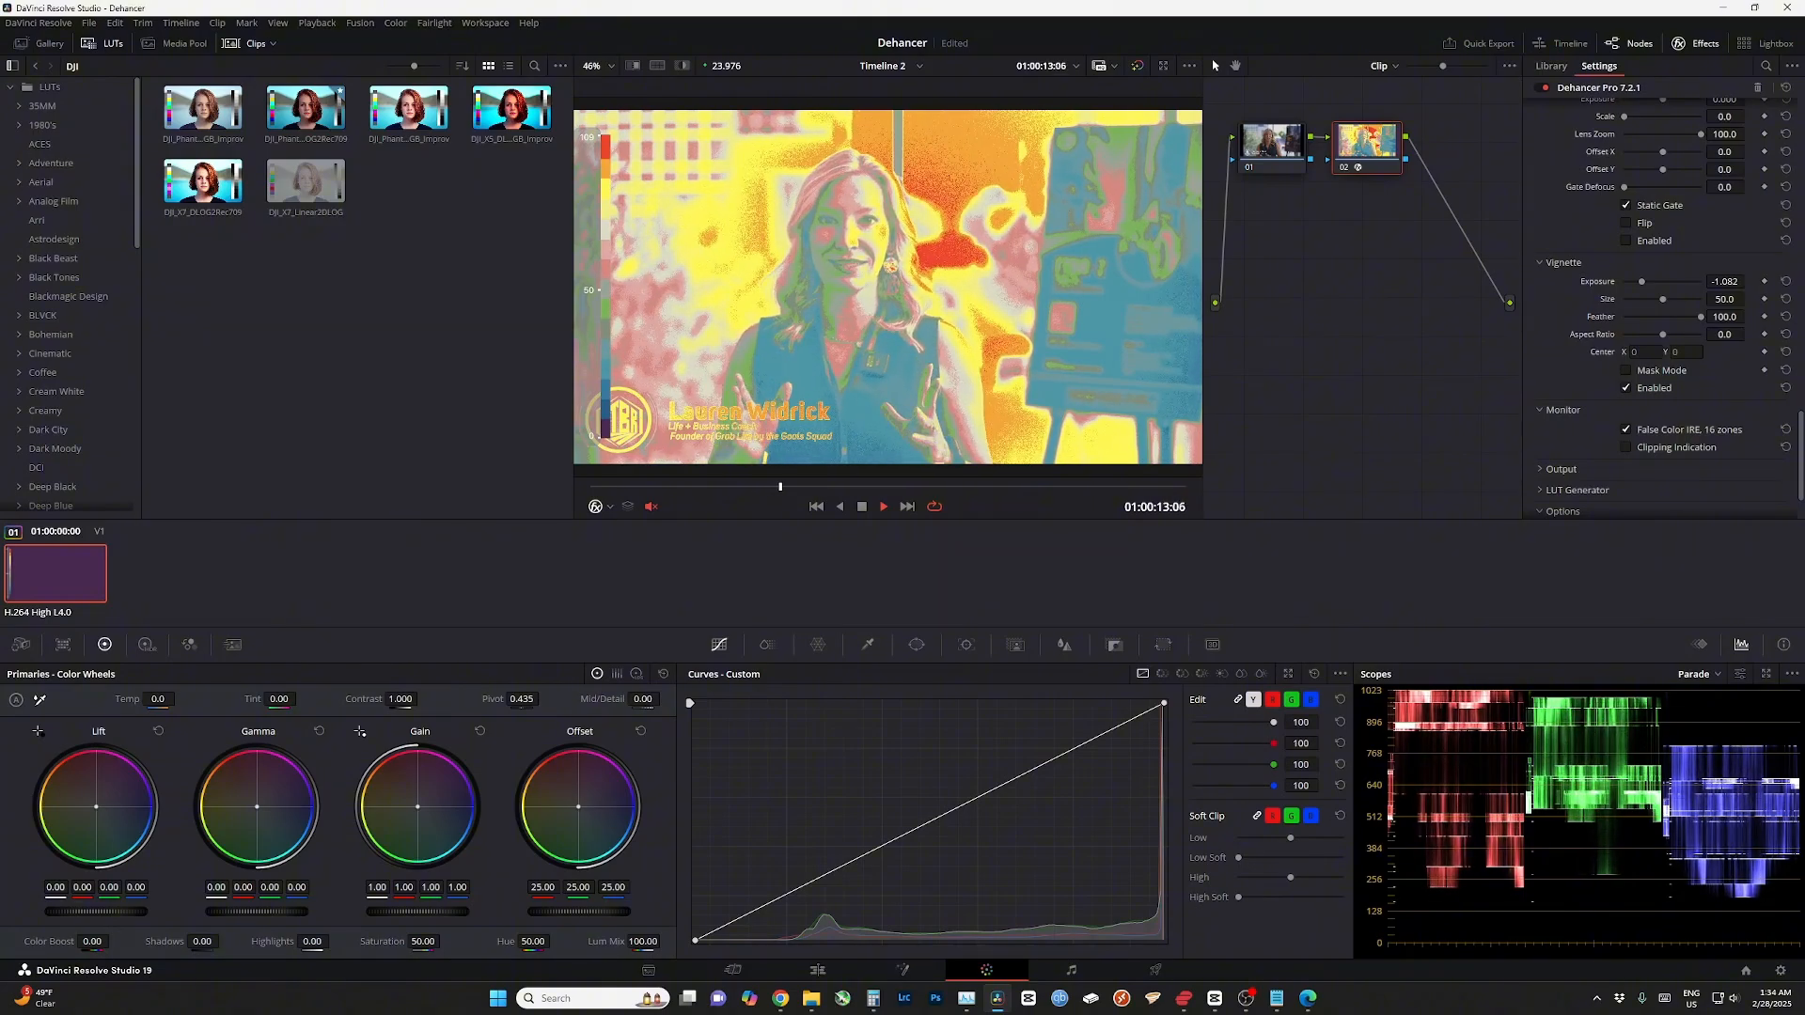
pyautogui.click(1626, 429)
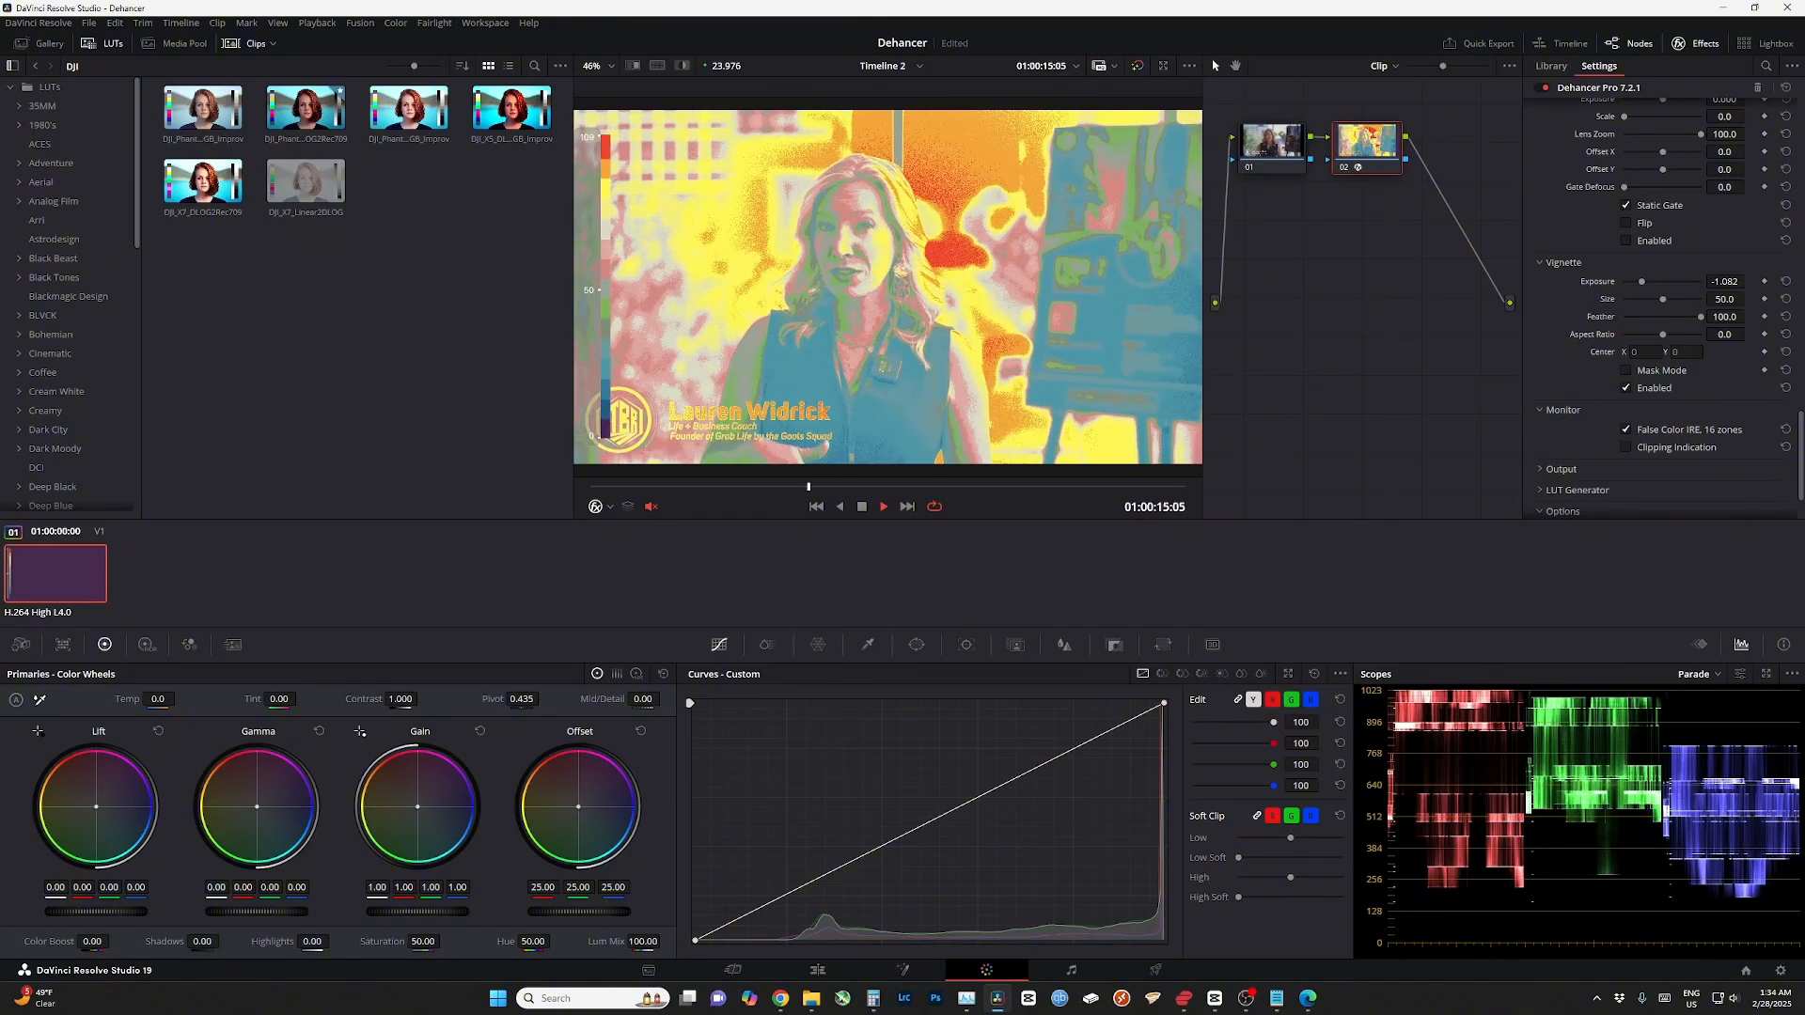
pyautogui.click(1625, 447)
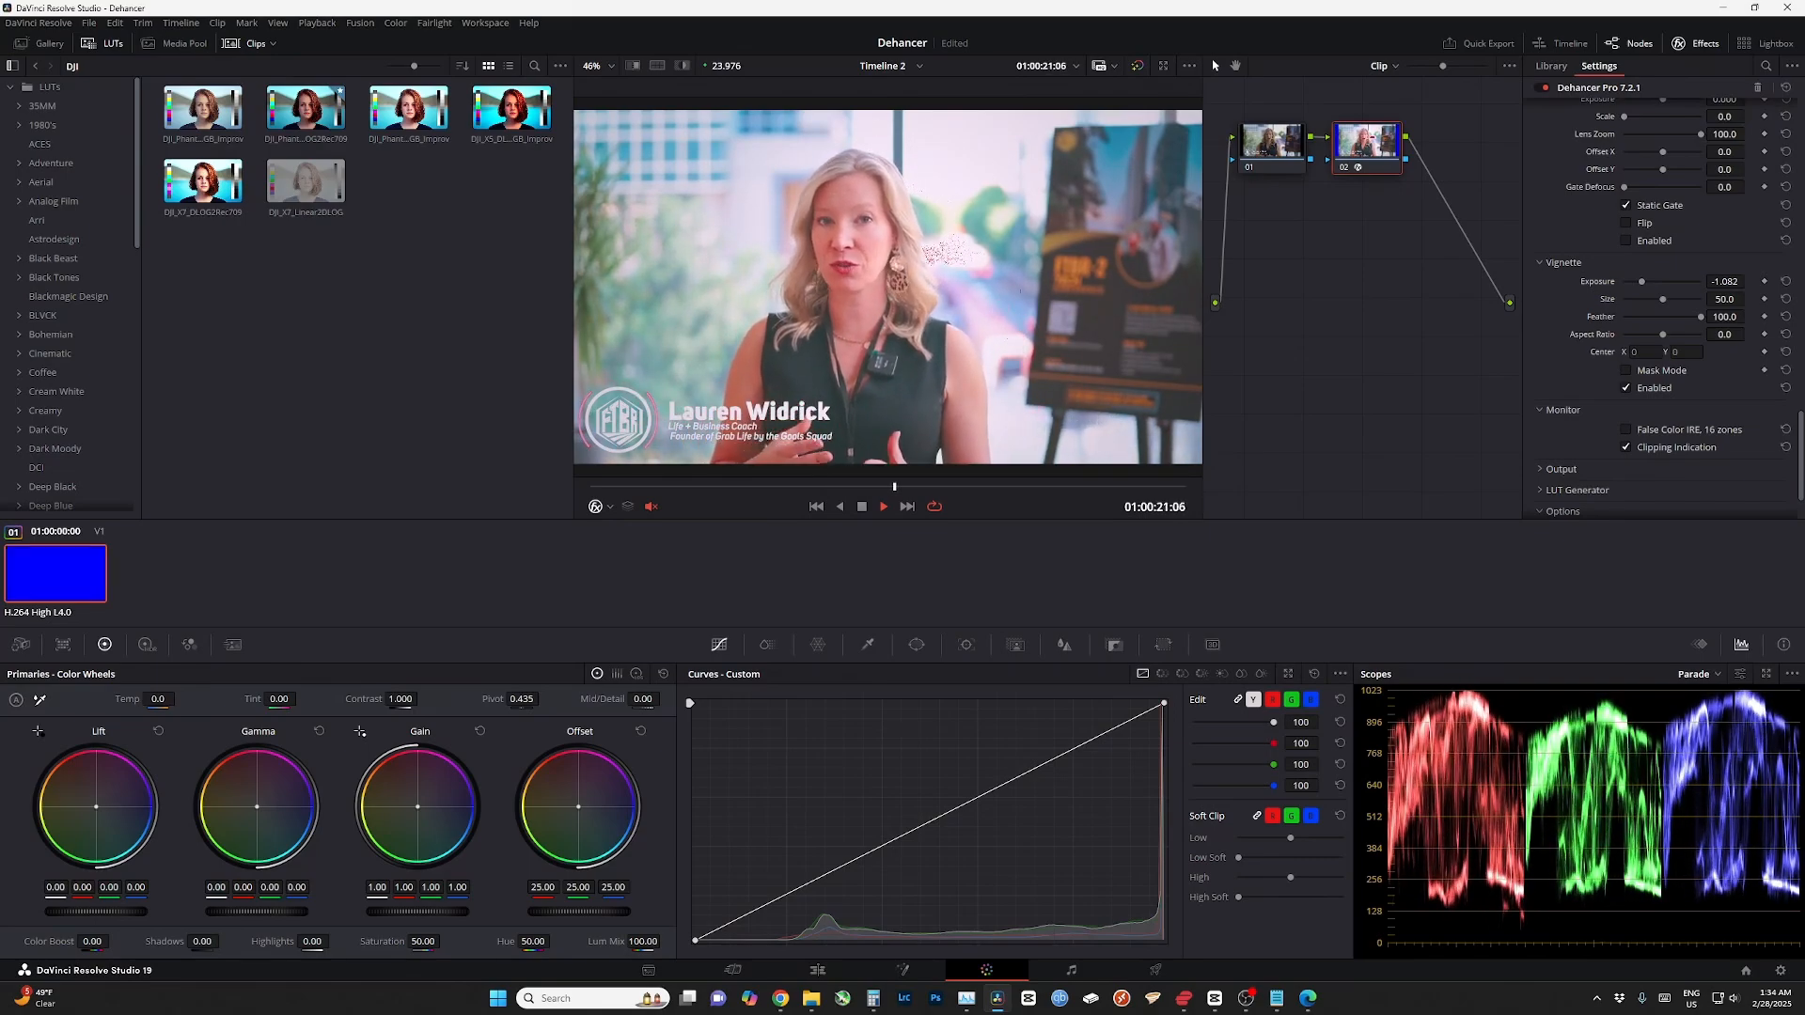
pyautogui.scroll(-1, 1664, 376)
pyautogui.click(1560, 427)
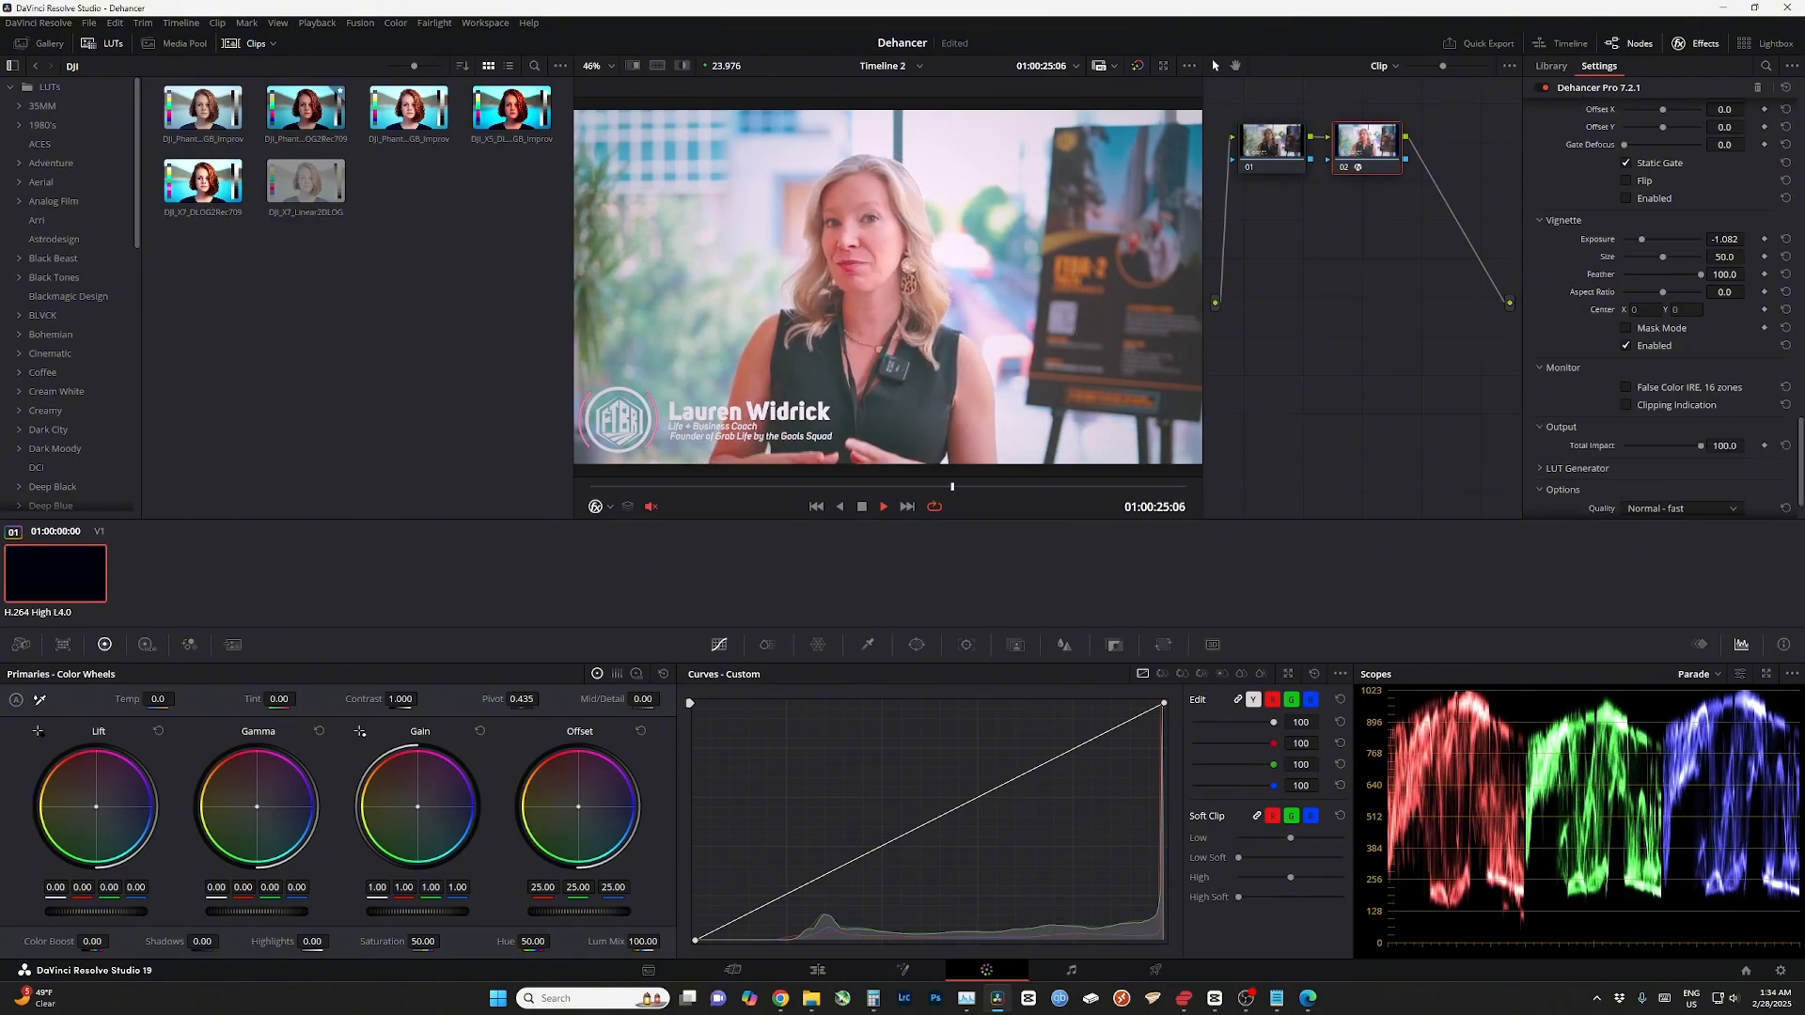
# - Compare the Dehancer output at Total Impact 0 and 100, and settle on a Total Impact of 73.4
pyautogui.moveTo(1700, 445); pyautogui.dragTo(1623, 445)
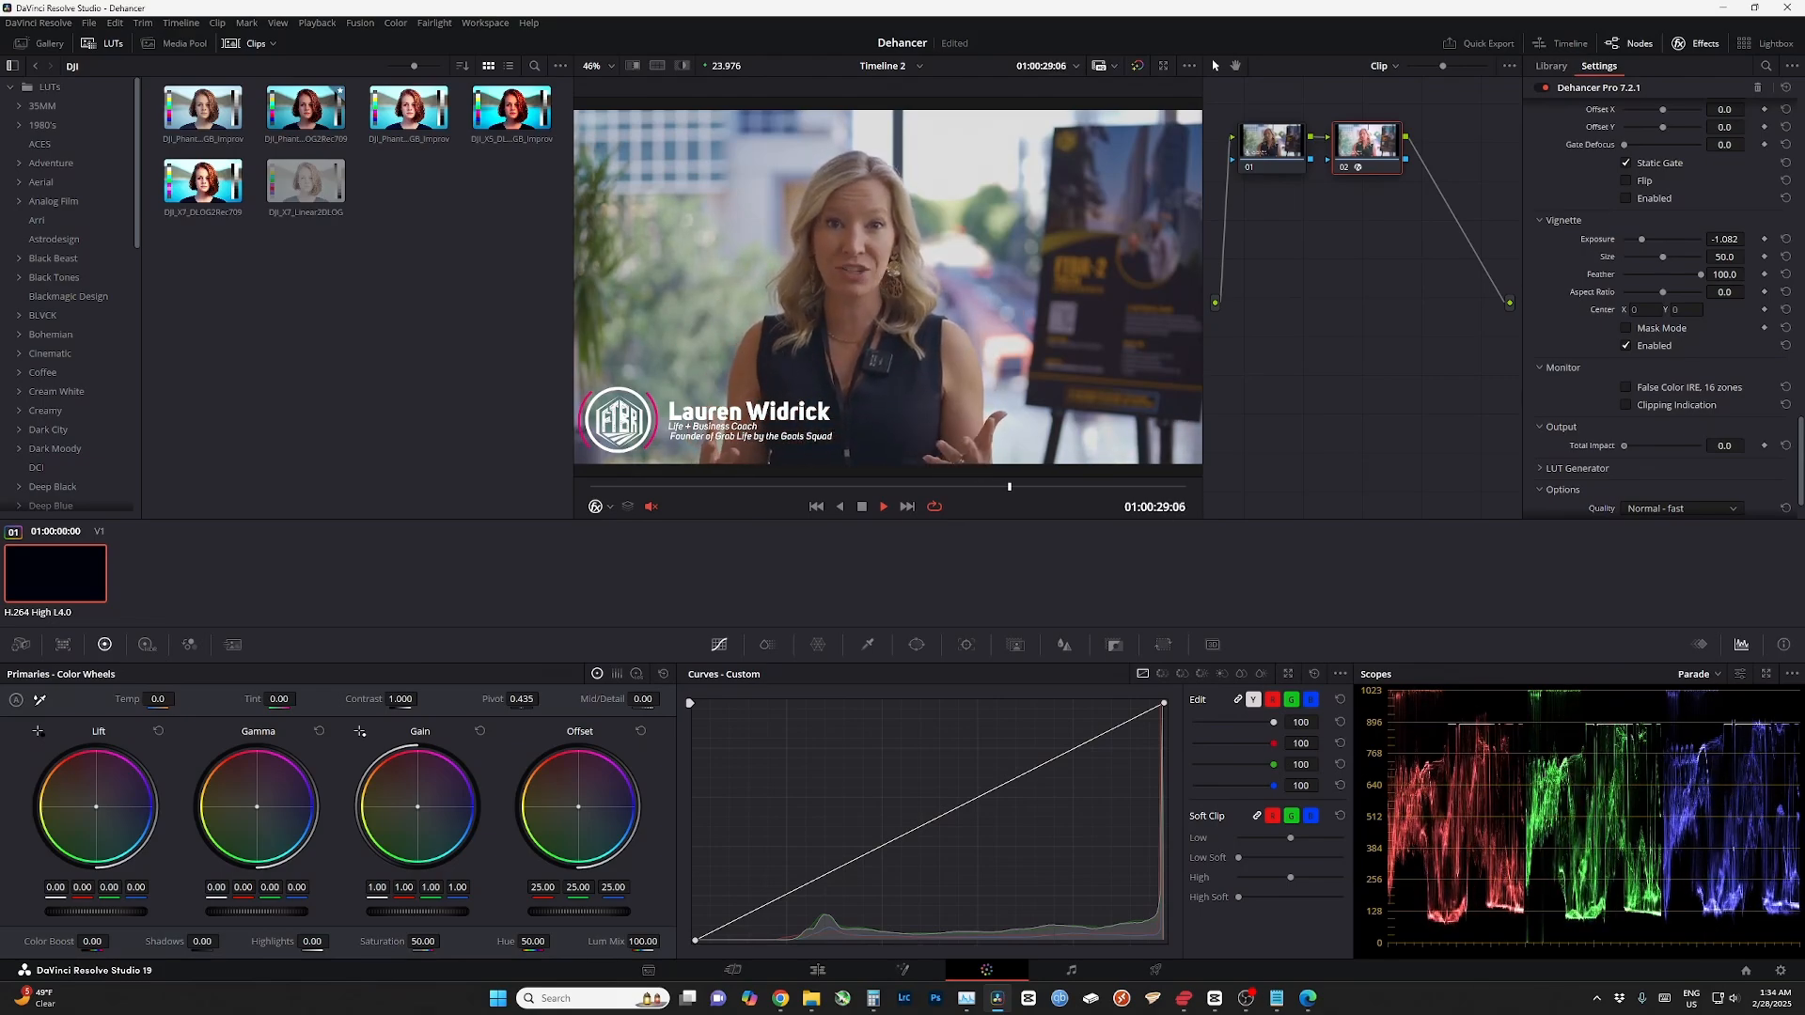
pyautogui.moveTo(1623, 445); pyautogui.dragTo(1700, 446)
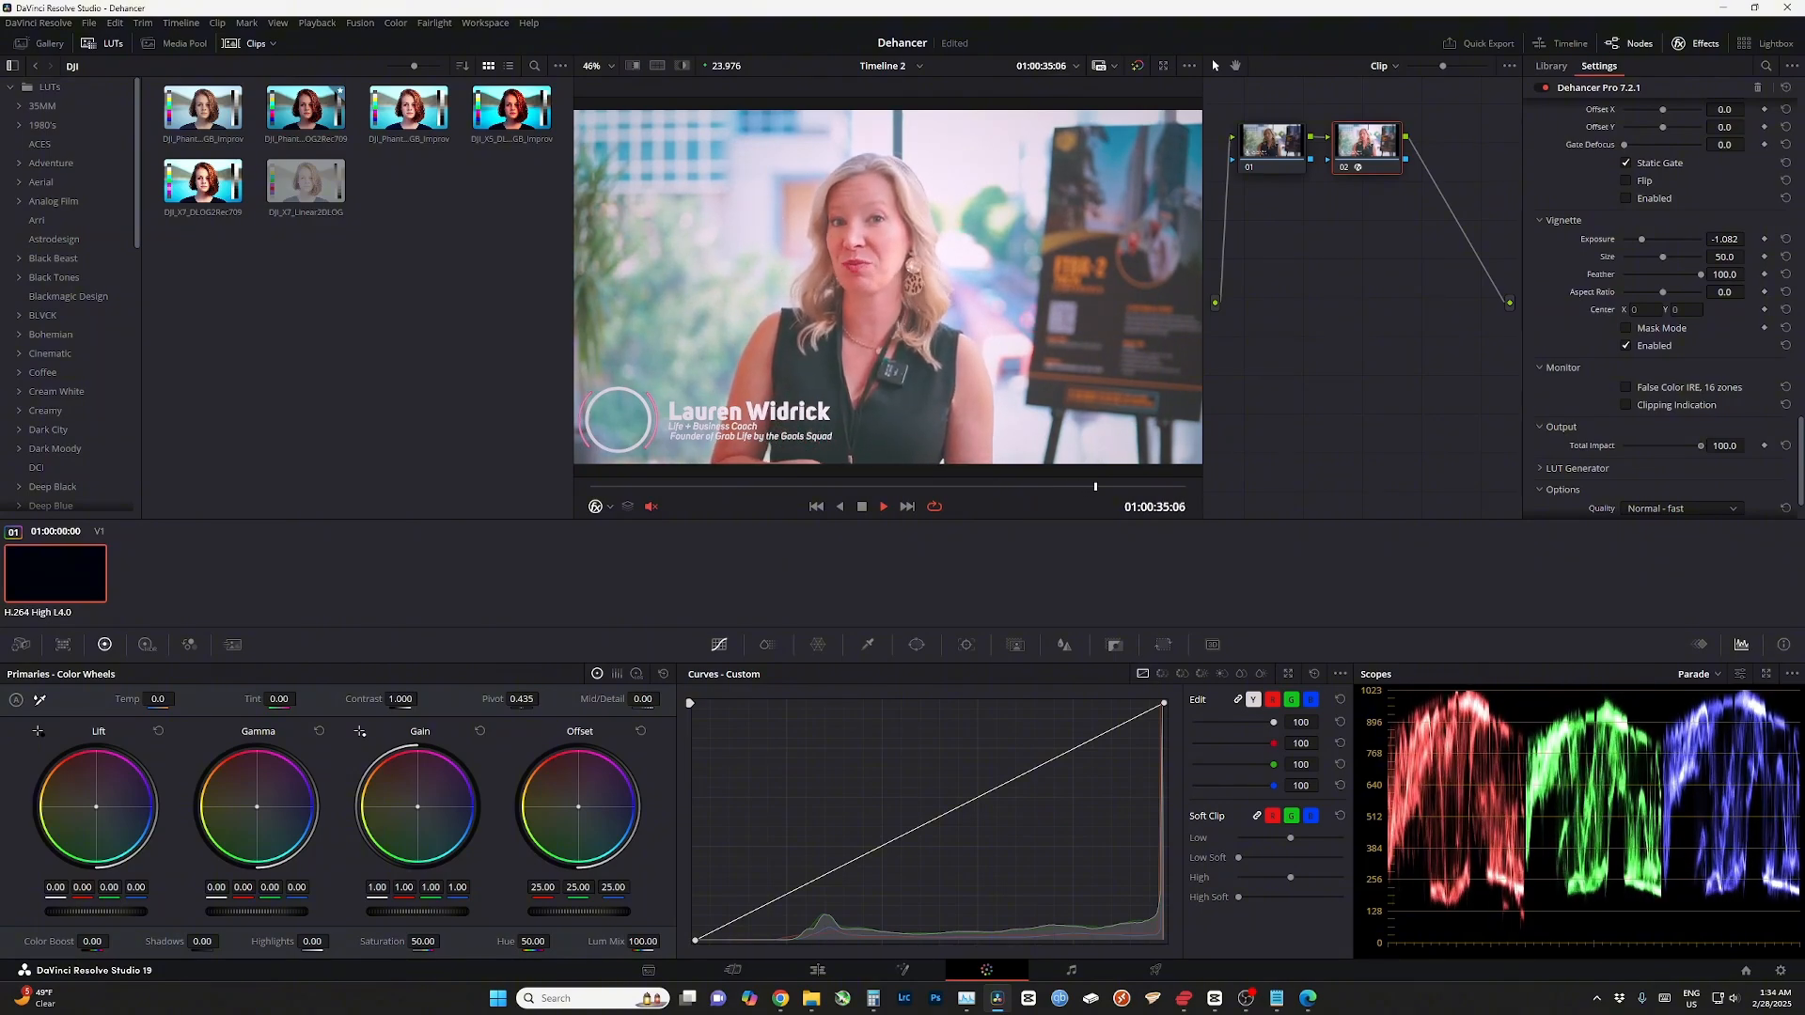
pyautogui.moveTo(1690, 446)
pyautogui.mouseDown()
pyautogui.moveTo(1623, 445)
pyautogui.moveTo(1666, 445)
pyautogui.mouseUp()
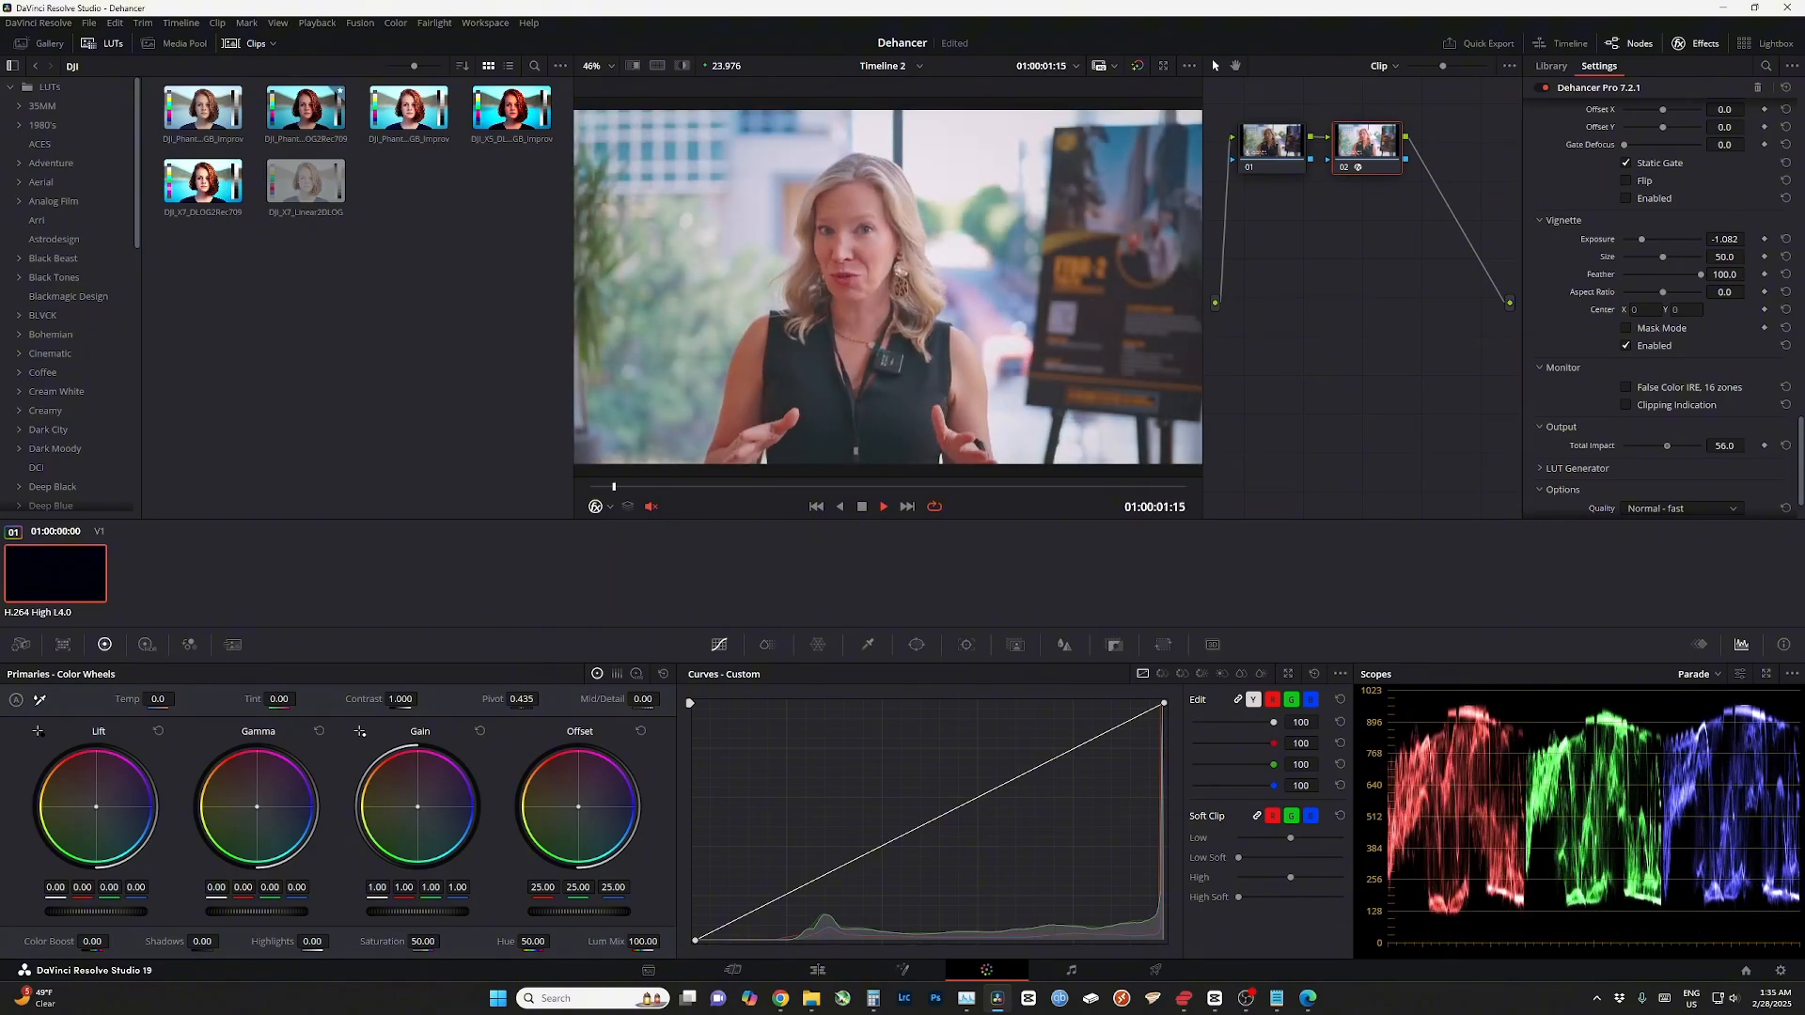
pyautogui.moveTo(1678, 445)
pyautogui.mouseDown()
pyautogui.moveTo(1701, 446)
pyautogui.moveTo(1624, 445)
pyautogui.moveTo(1670, 446)
pyautogui.mouseUp()
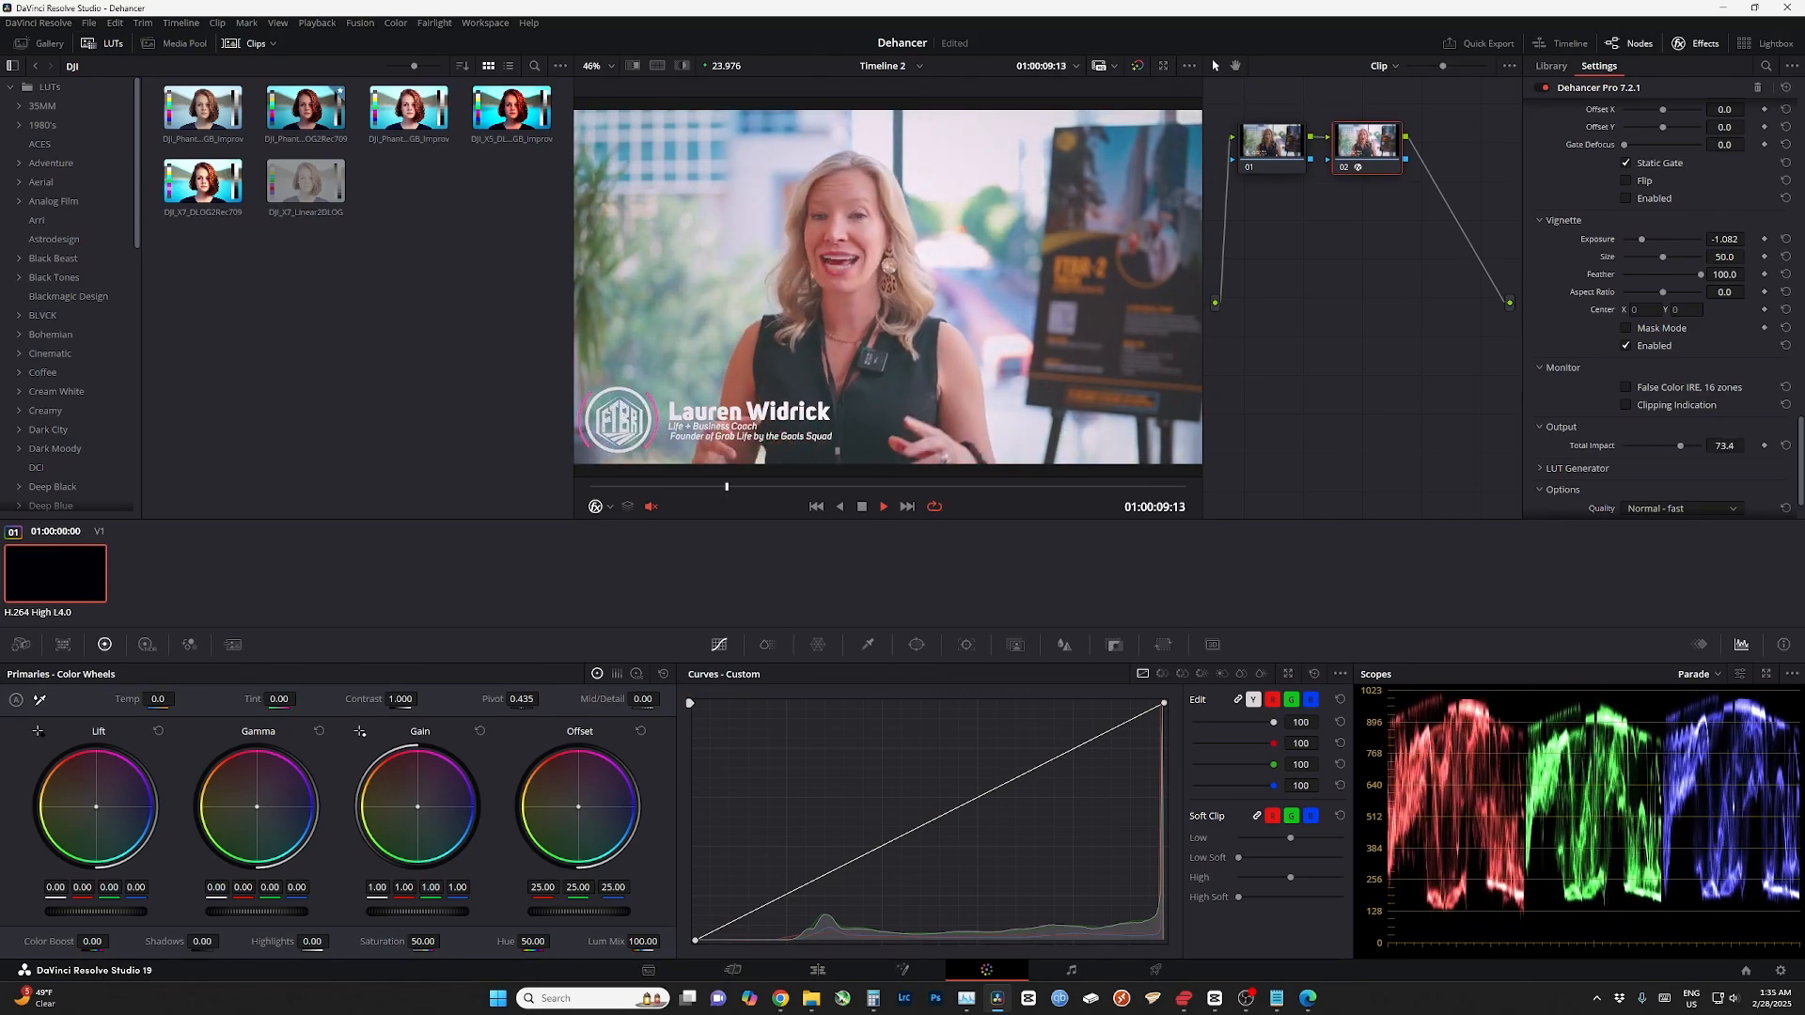
# - Expand the LUT Generator section, examine its export settings and the quality options below, and stop playback
pyautogui.scroll(-1, 1659, 301)
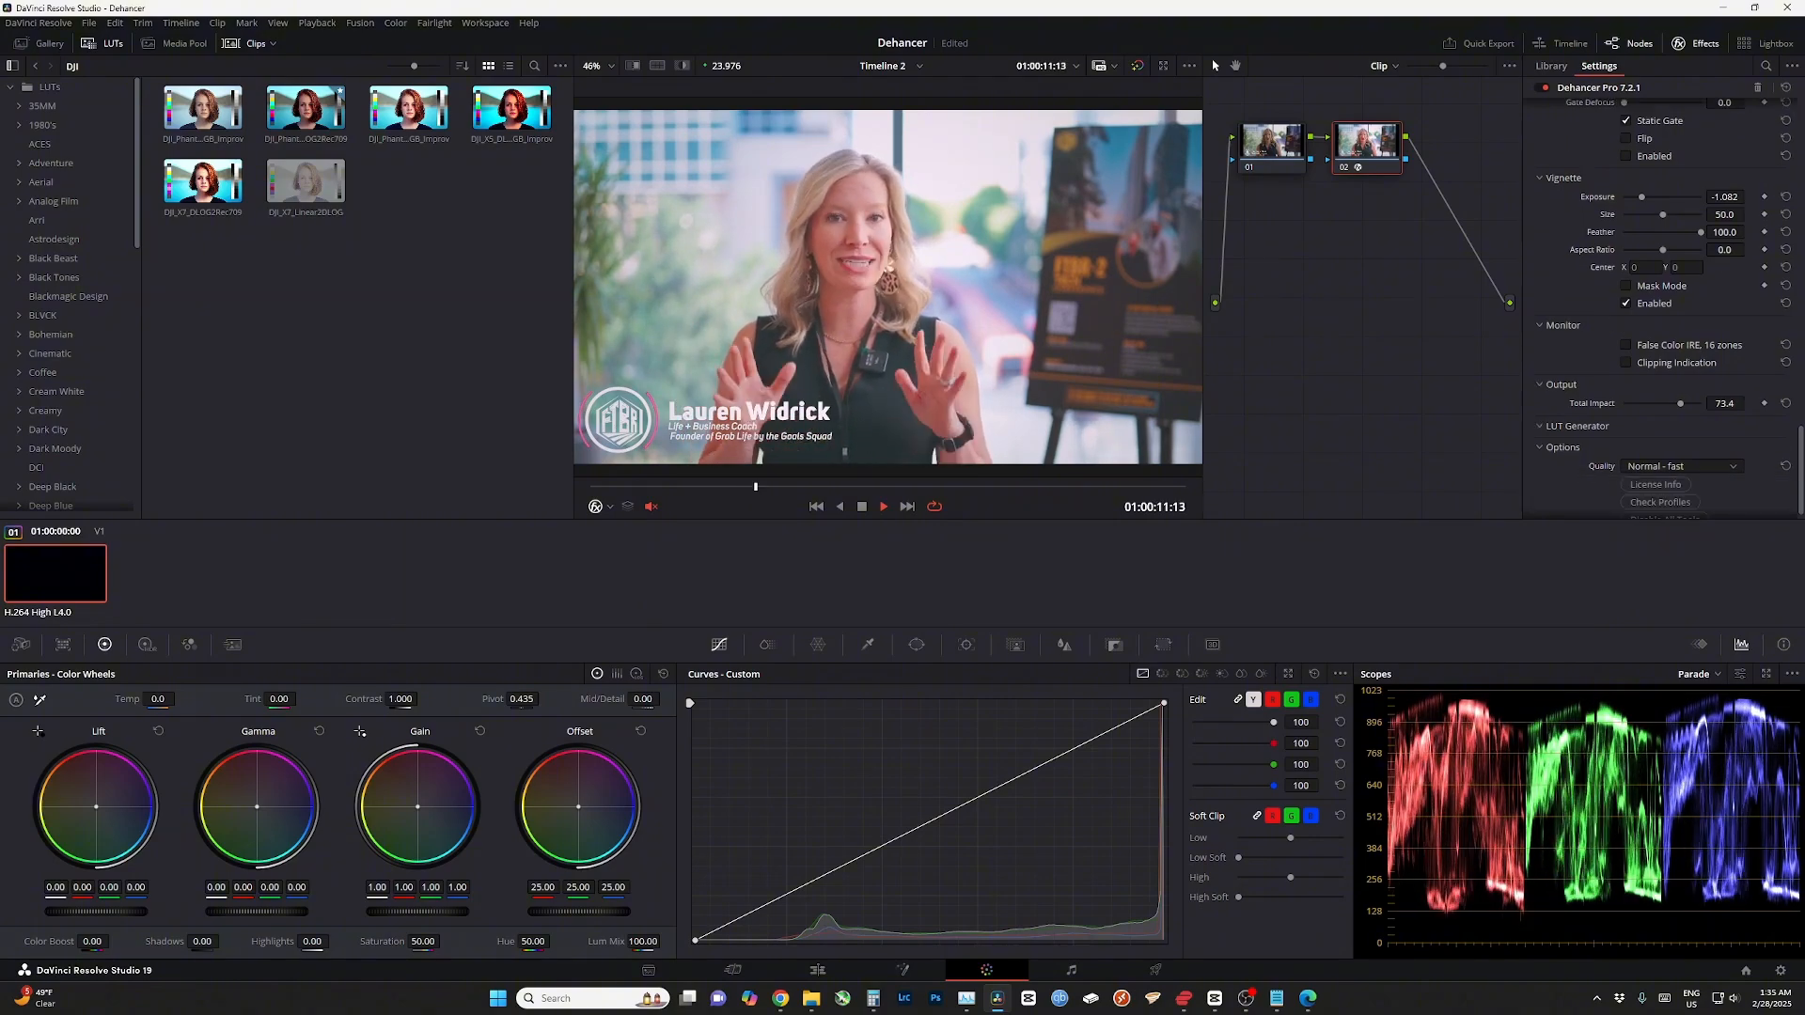
pyautogui.scroll(-2, 1659, 301)
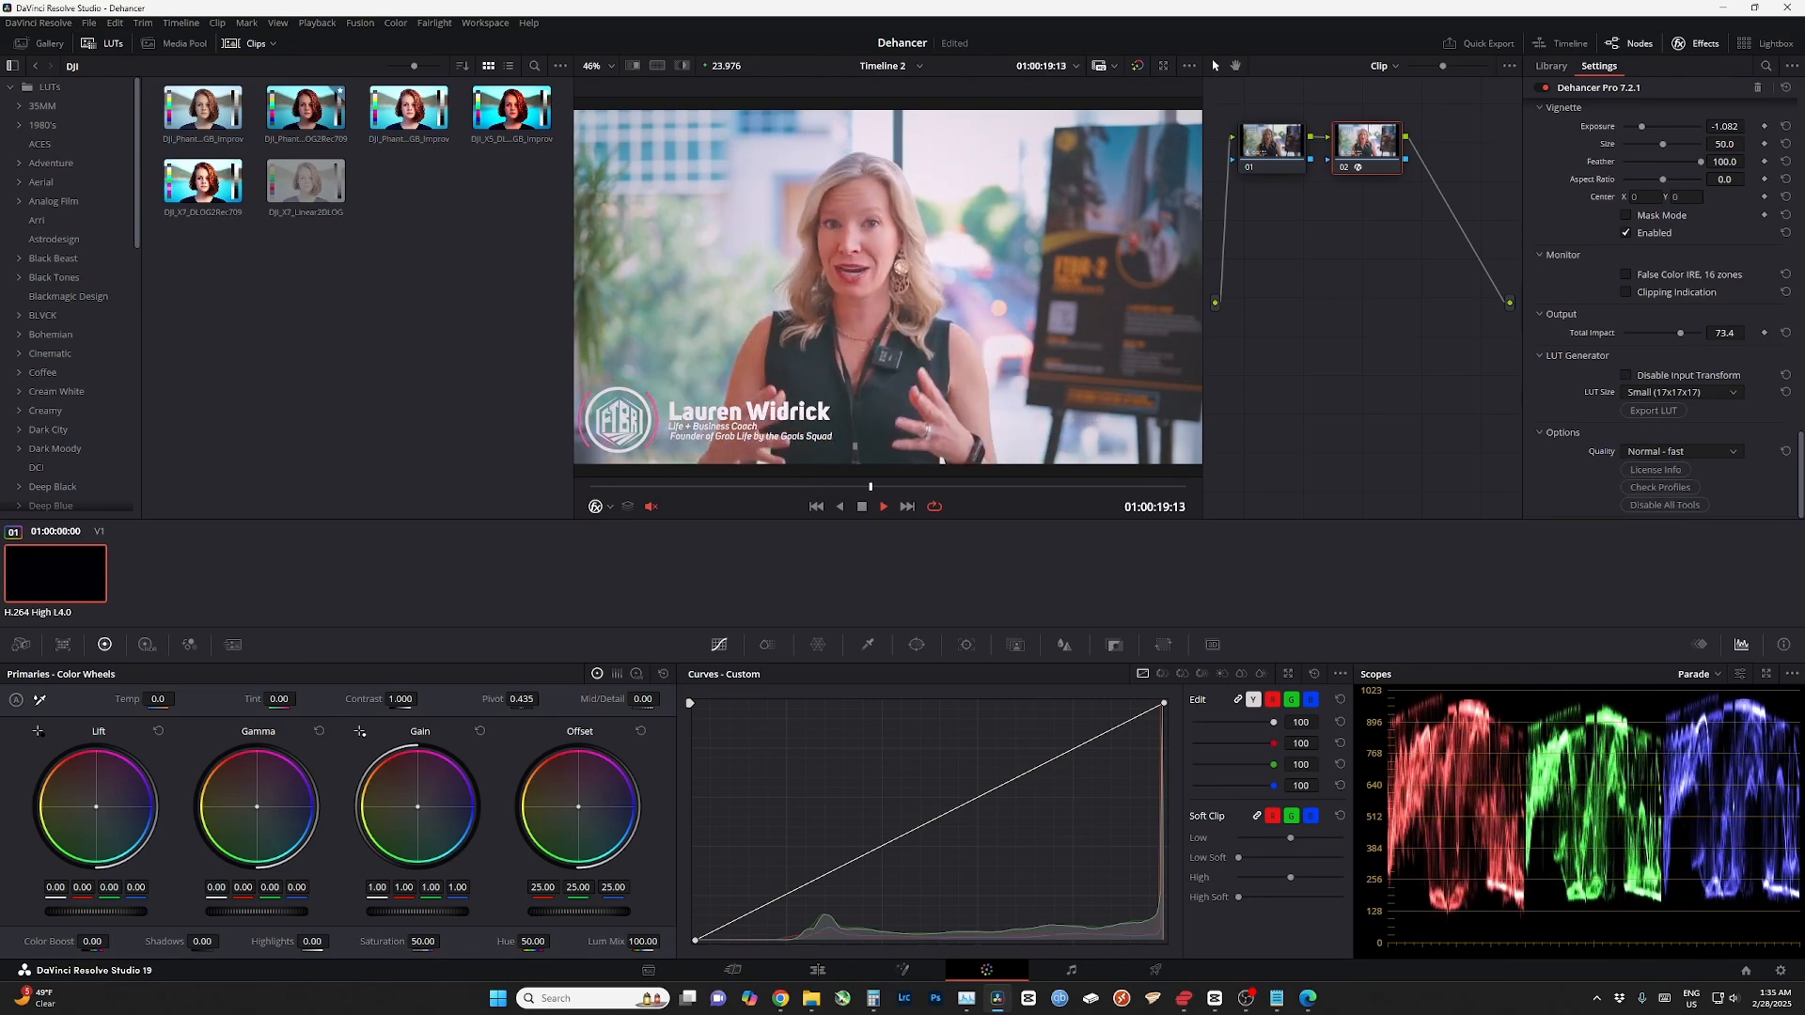
pyautogui.press('space')
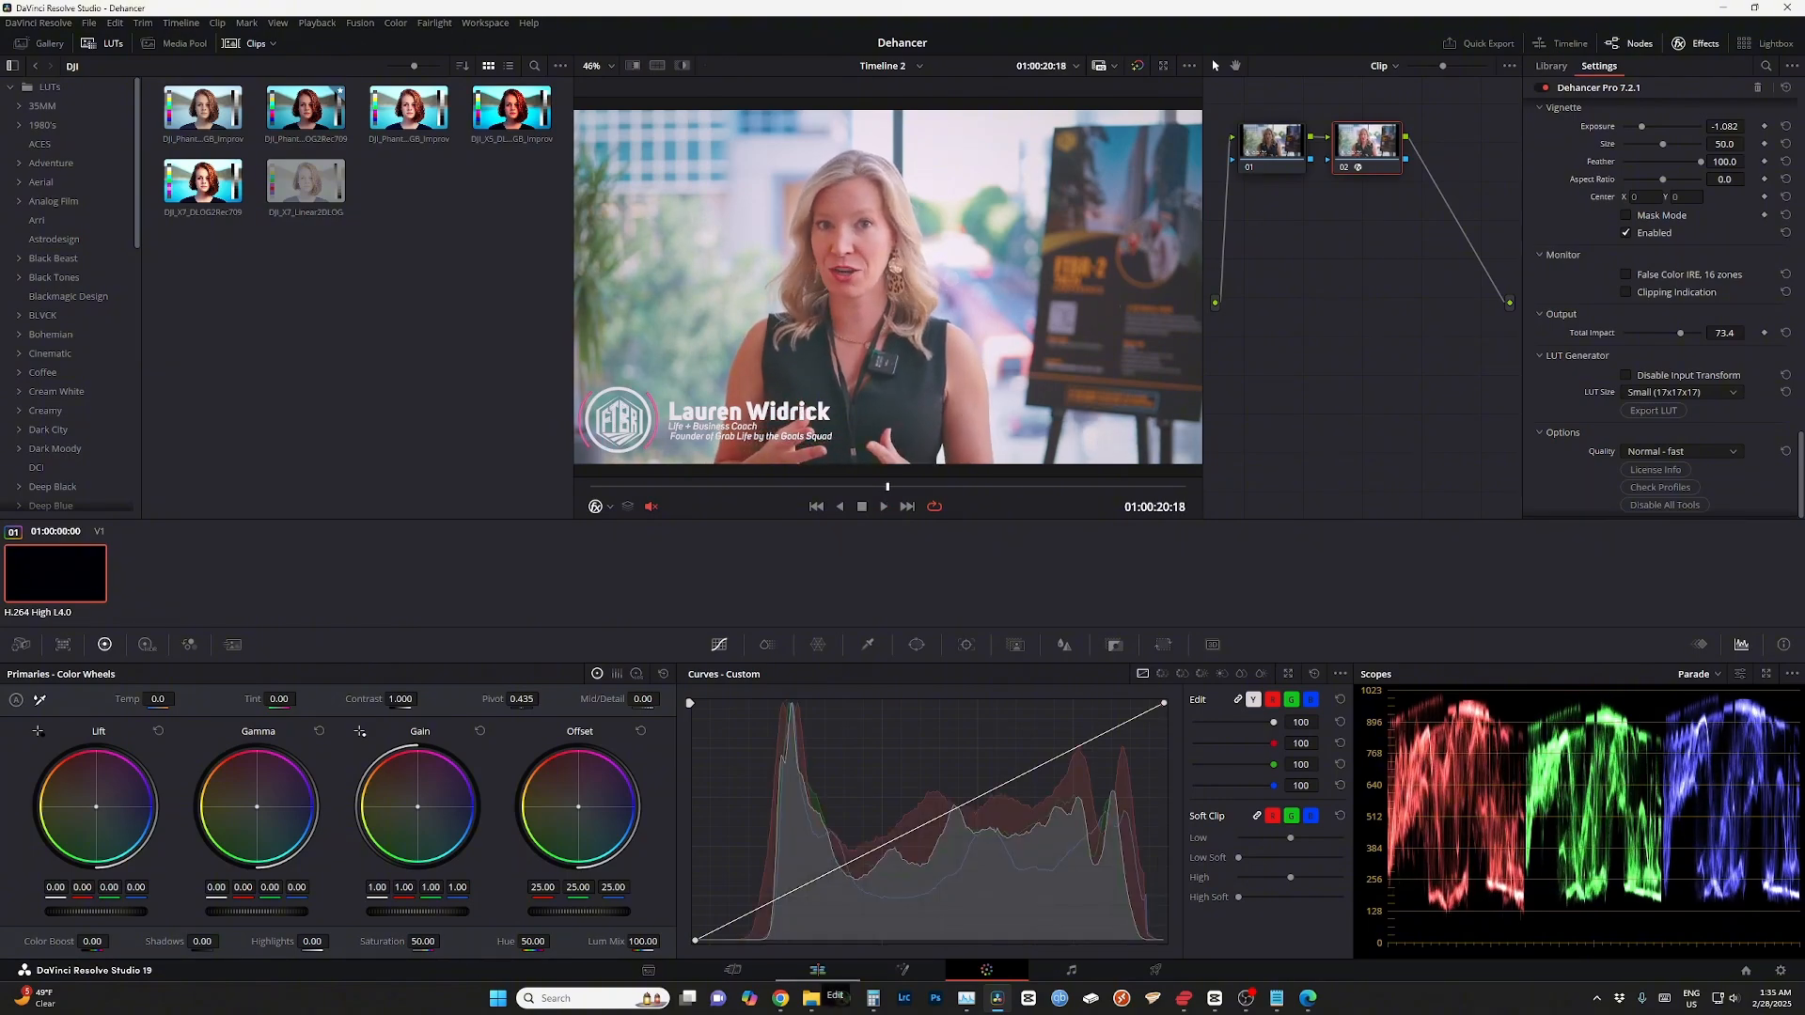
# - Switch to the Edit page and play the graded testimony clip from the start of Timeline 2
pyautogui.click(818, 969)
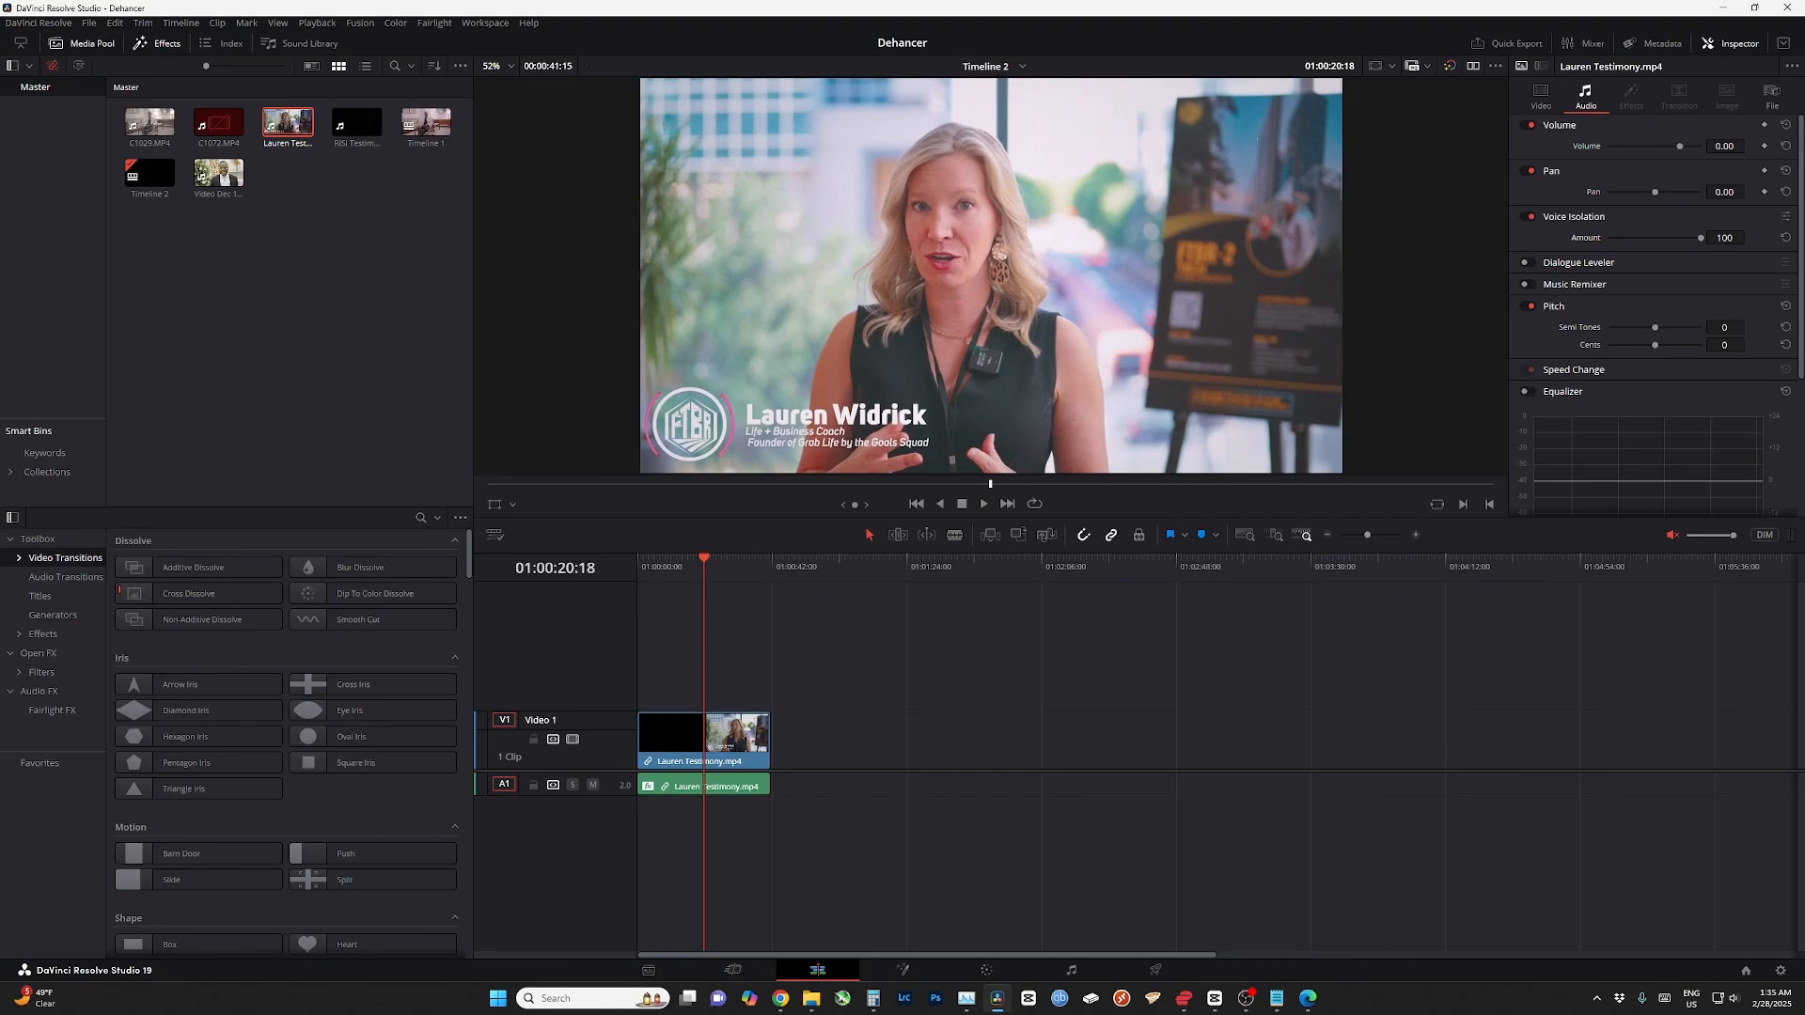
pyautogui.press('Home')
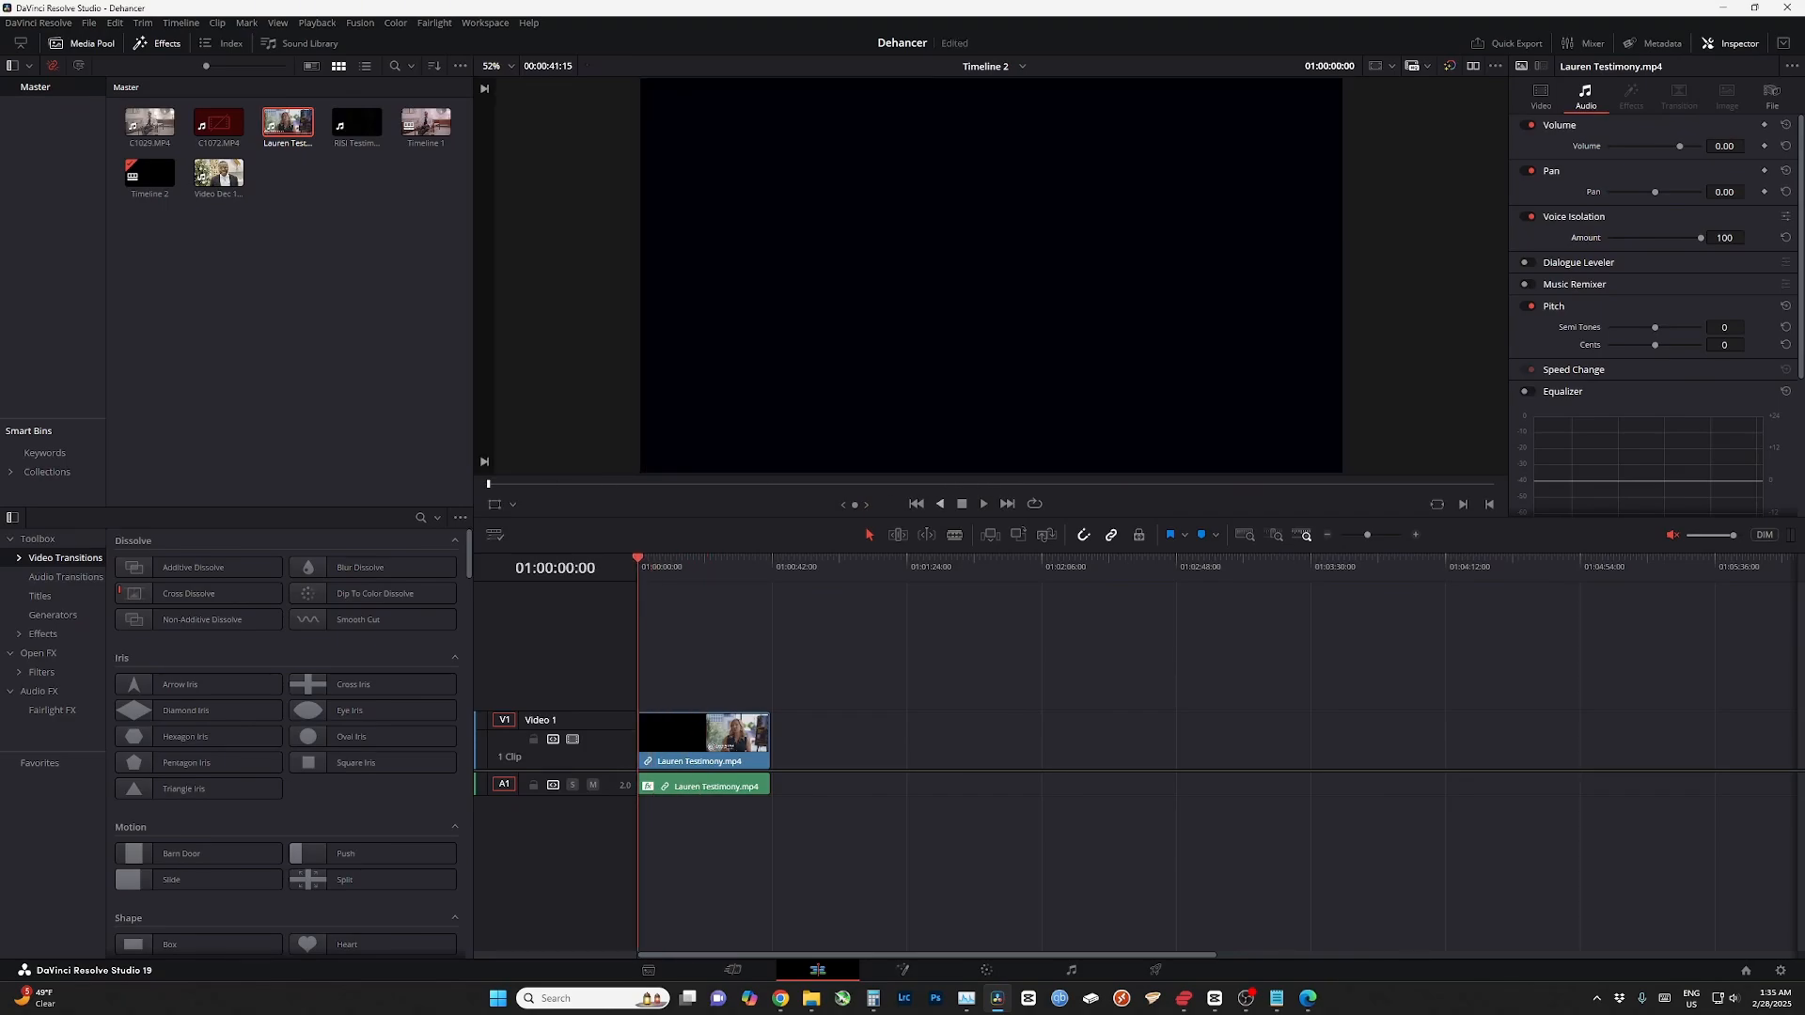
pyautogui.press('space')
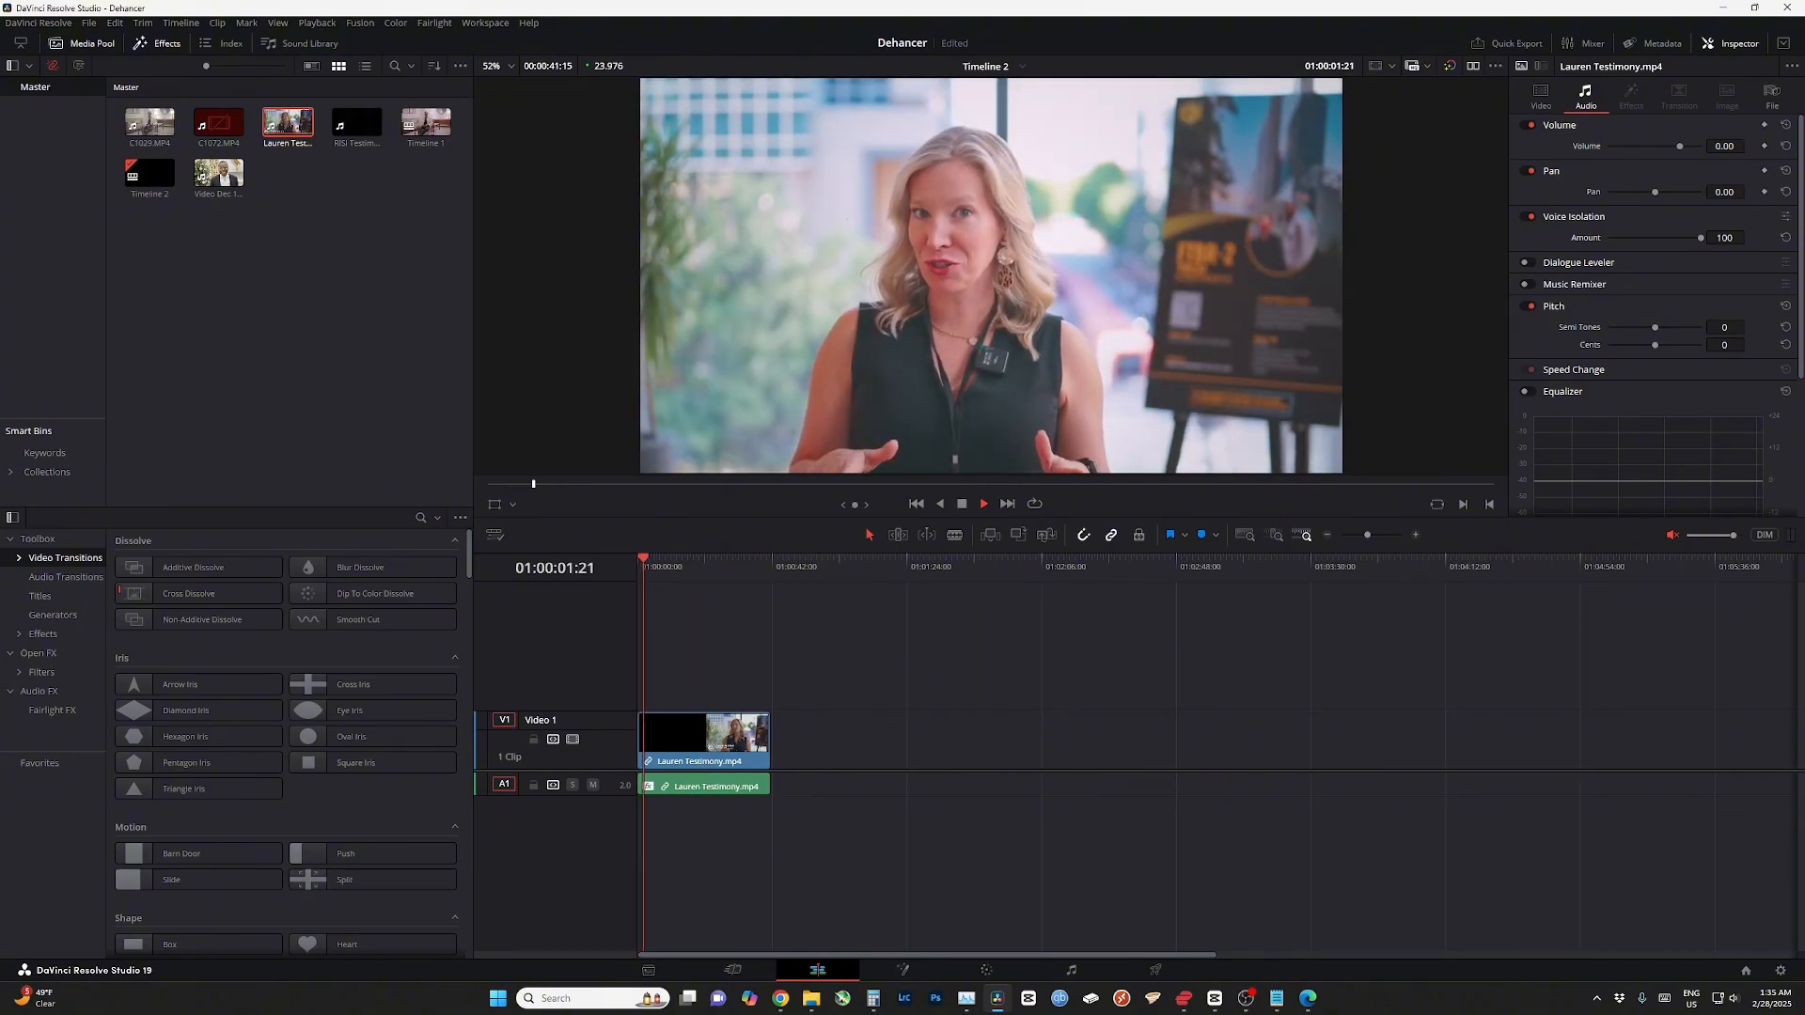
pyautogui.click(797, 424)
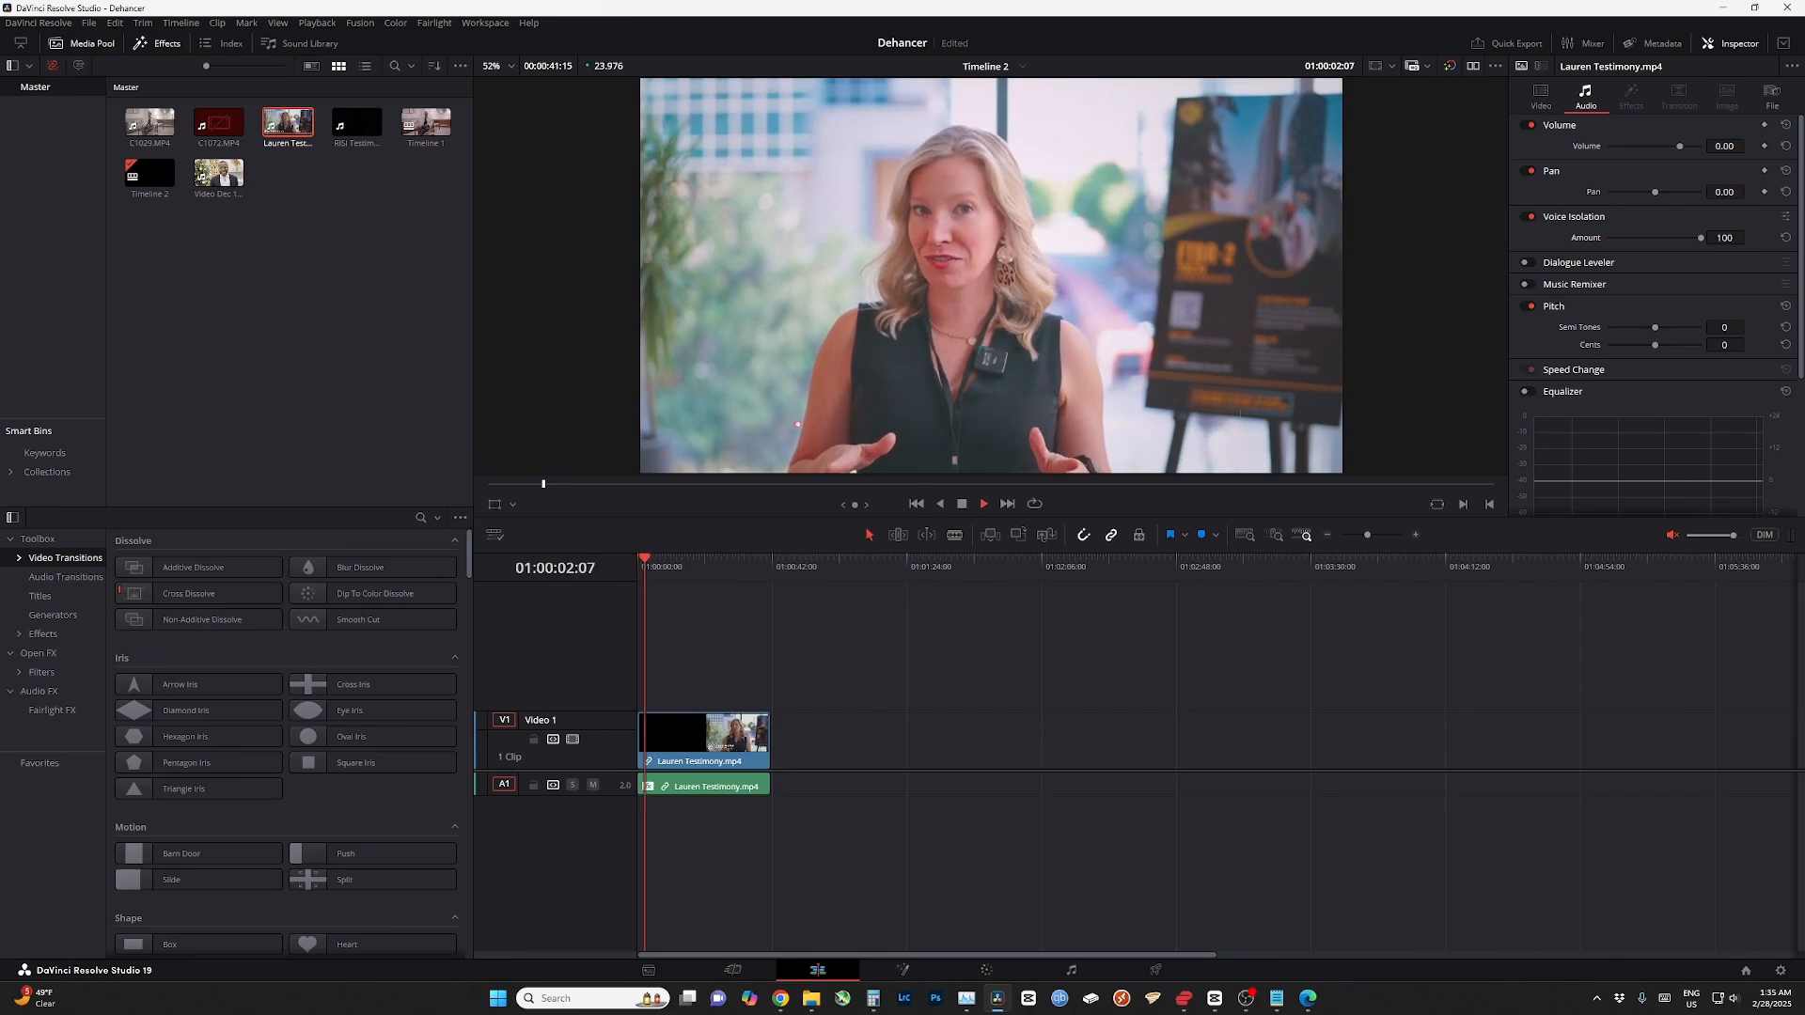
pyautogui.click(797, 425)
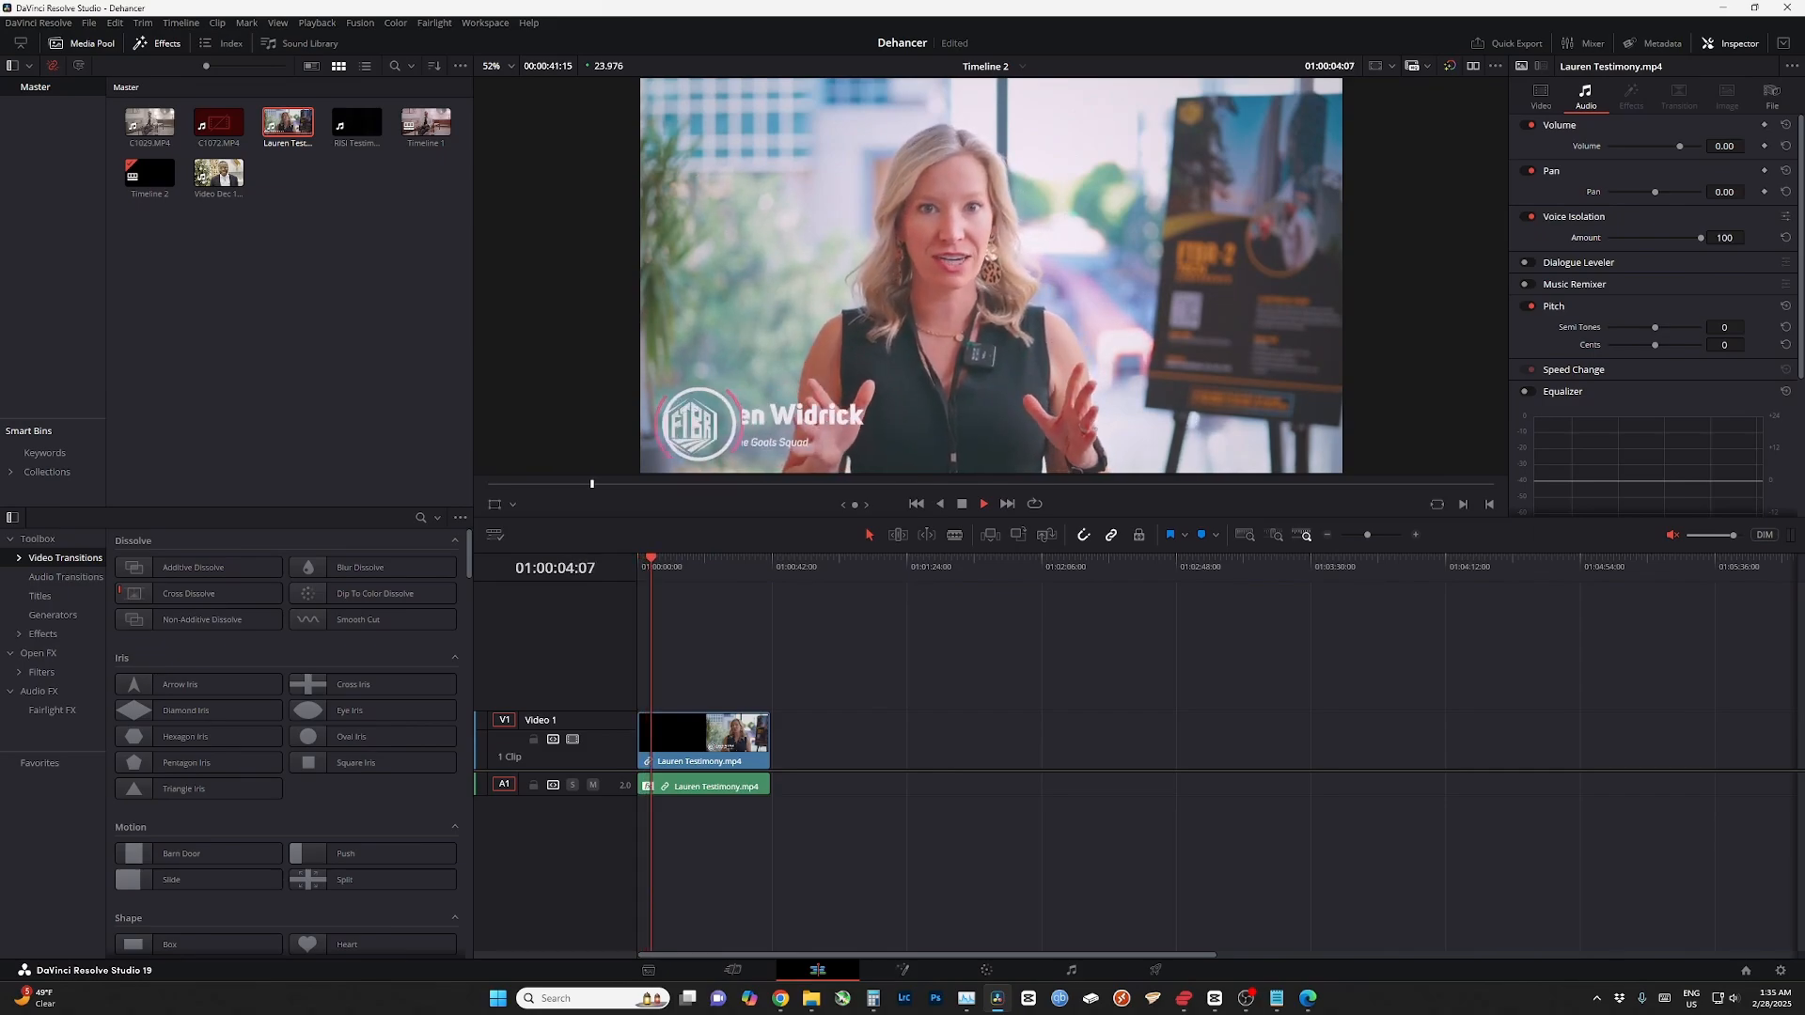